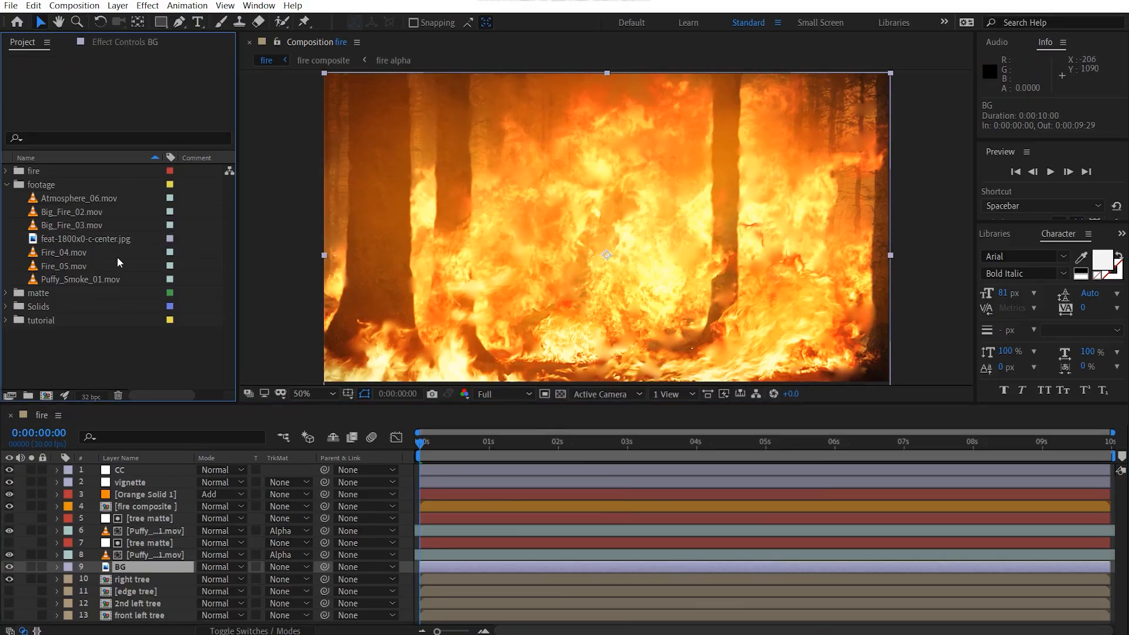
# Step: Create a 1920 x 1080 composition named Bushfire at 30 frames per second with a 10-second duration
pyautogui.click(46, 396)
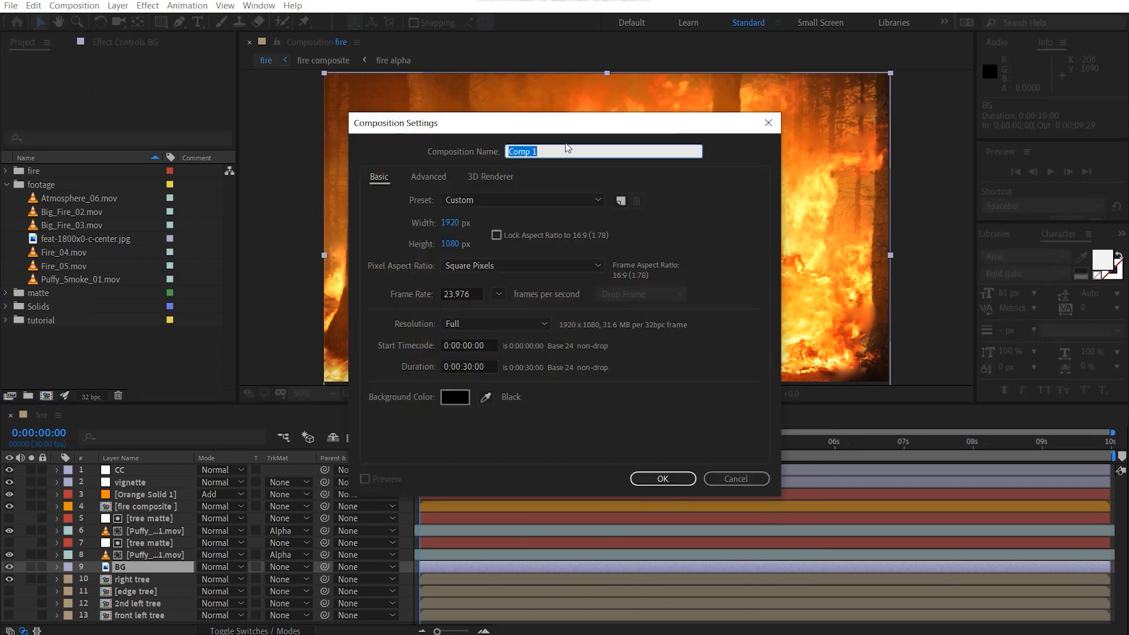
pyautogui.write('Bushfire')
pyautogui.click(497, 294)
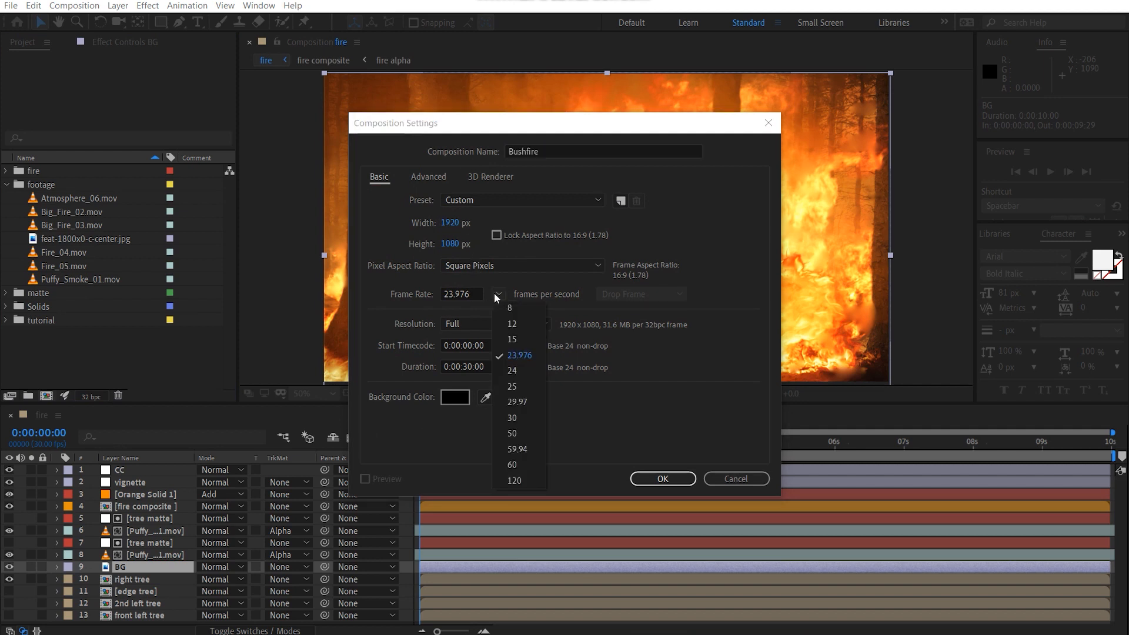
pyautogui.click(527, 418)
pyautogui.click(474, 366)
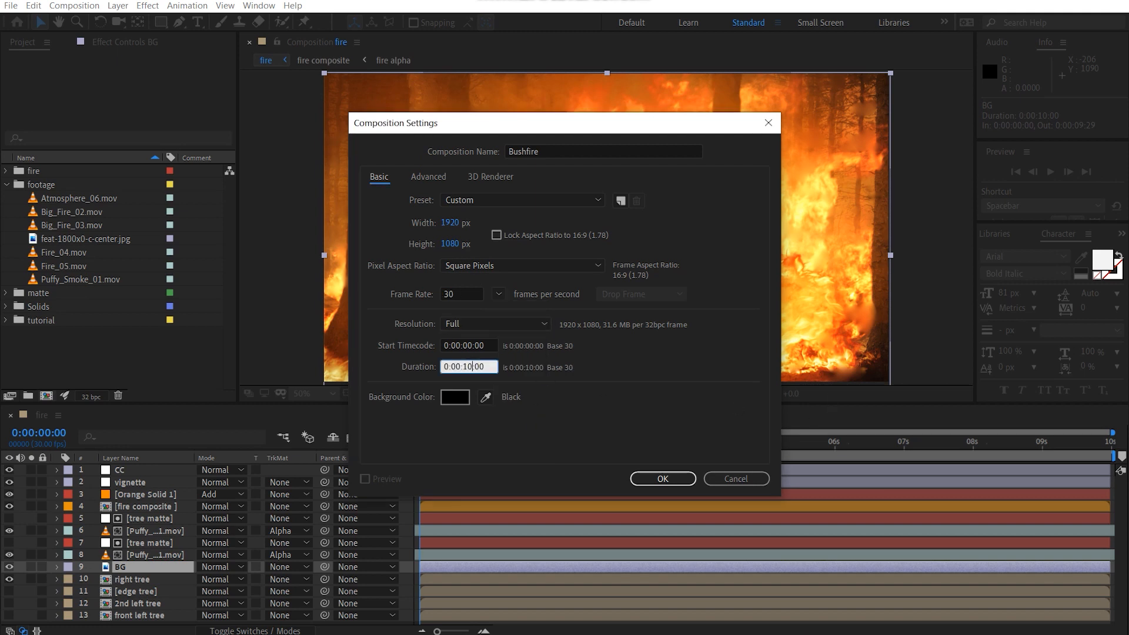
pyautogui.click(679, 484)
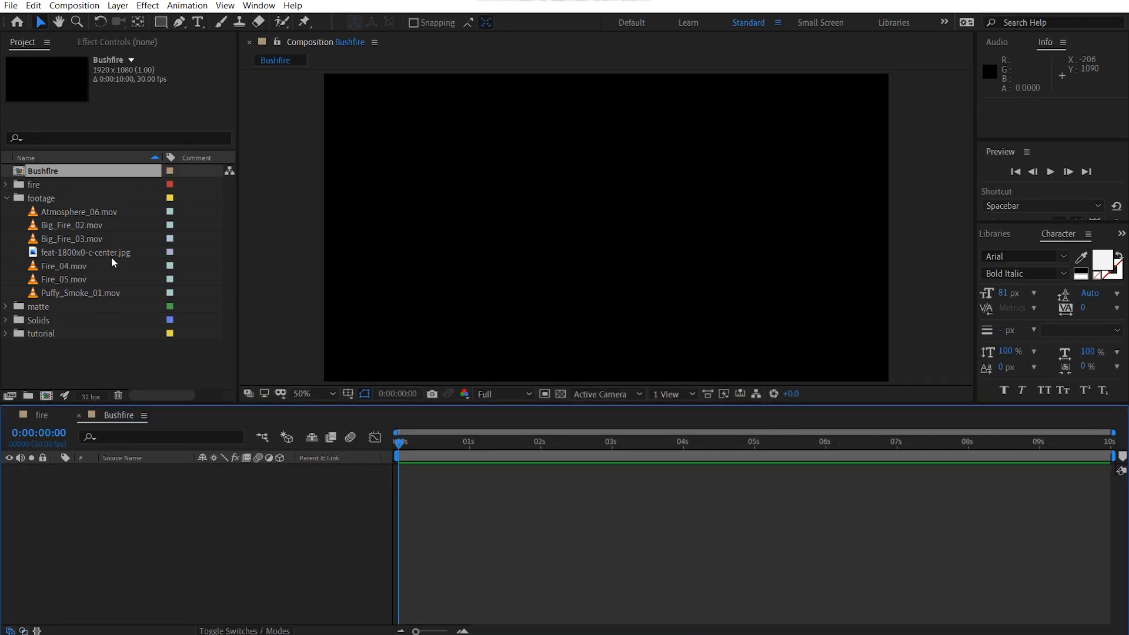
# Step: Add feat-1800x0-c-center.jpg to the Bushfire composition and scale it to 109% so it fills the frame width
pyautogui.moveTo(111, 257); pyautogui.dragTo(216, 537)
pyautogui.press(',')
pyautogui.press(',')
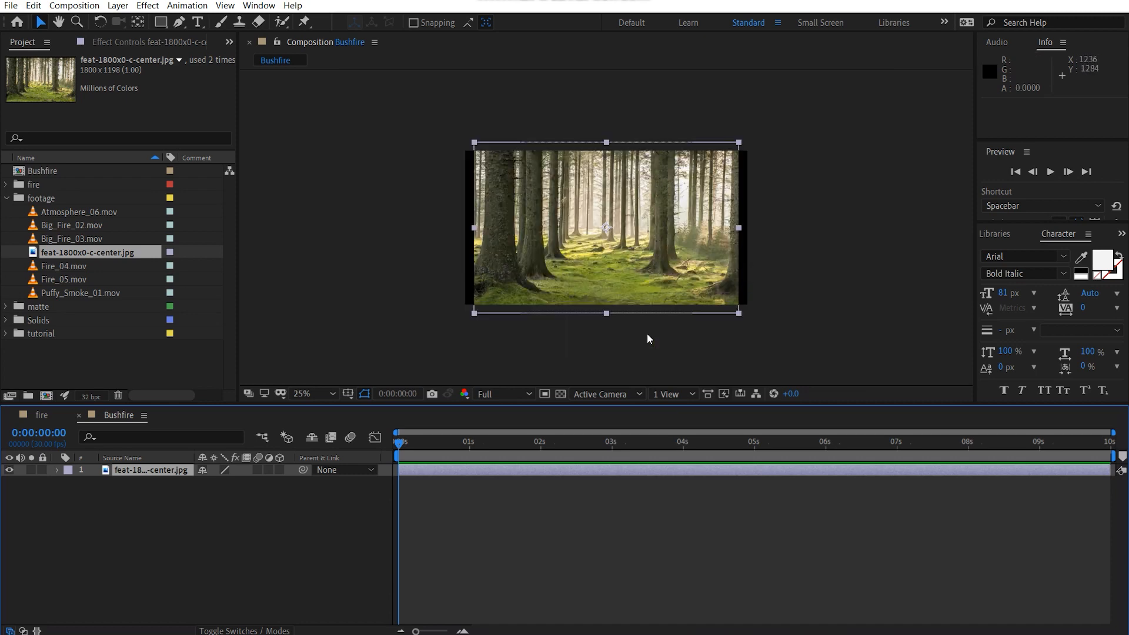
pyautogui.press('.')
pyautogui.press('.')
pyautogui.press('s')
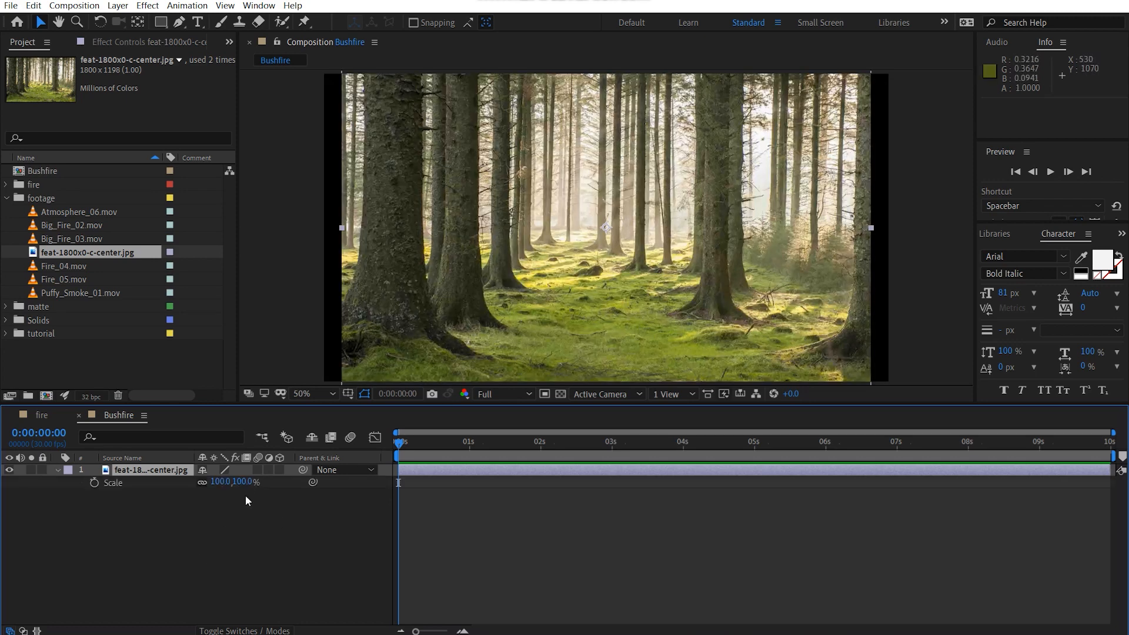
pyautogui.moveTo(247, 482); pyautogui.dragTo(250, 482)
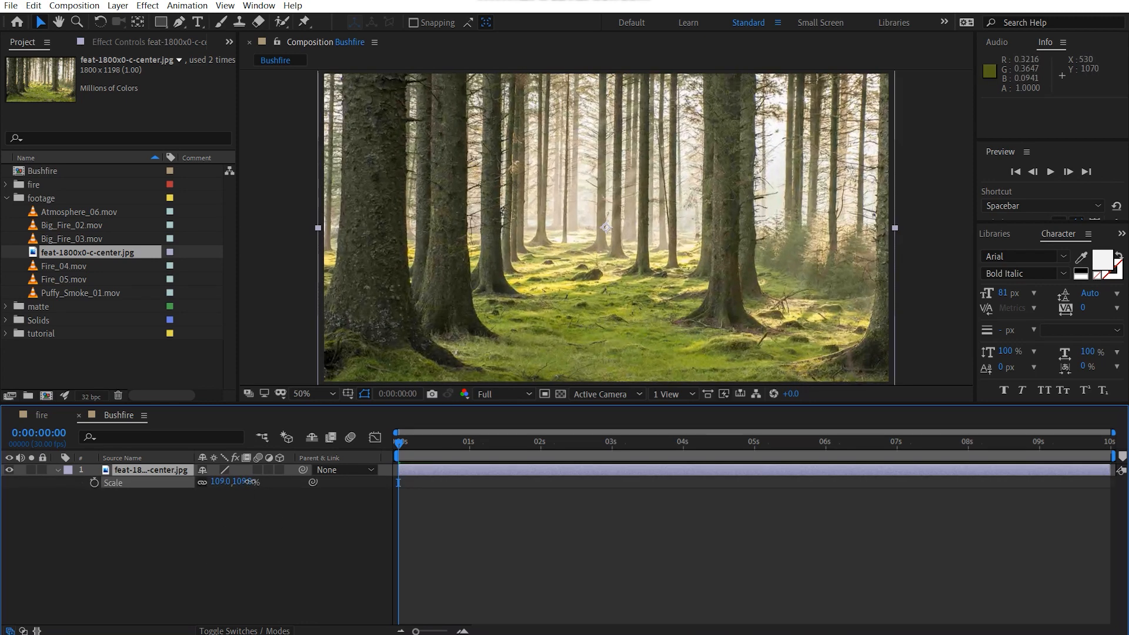
# Step: Shift the forest image down to about position 964, 624 and collapse its Scale property
pyautogui.press(',')
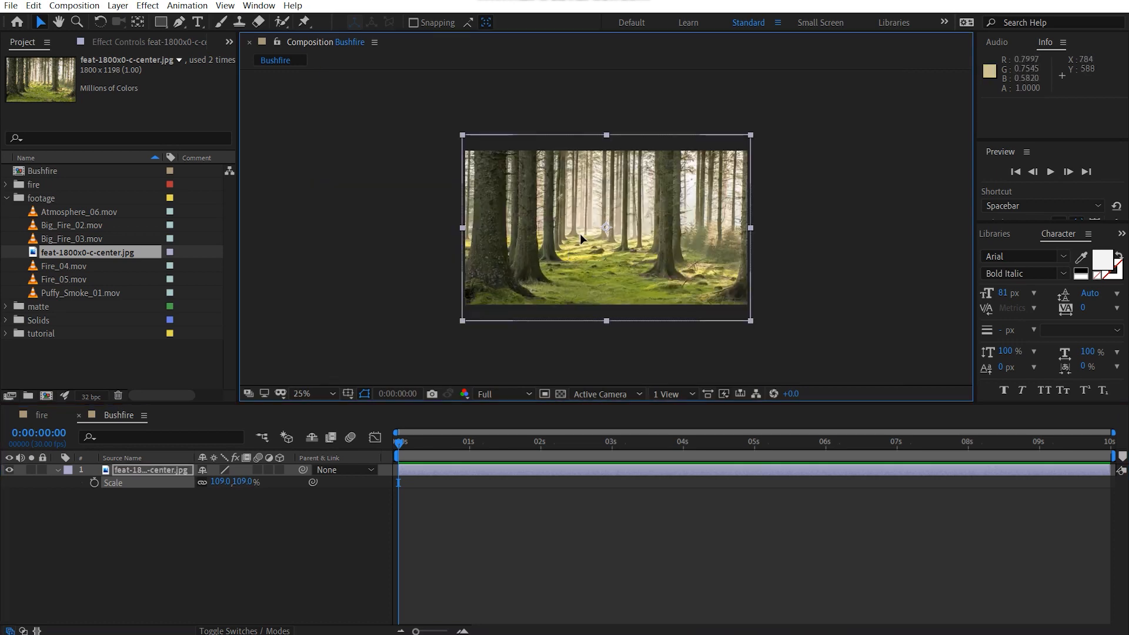
pyautogui.moveTo(580, 234); pyautogui.dragTo(580, 246)
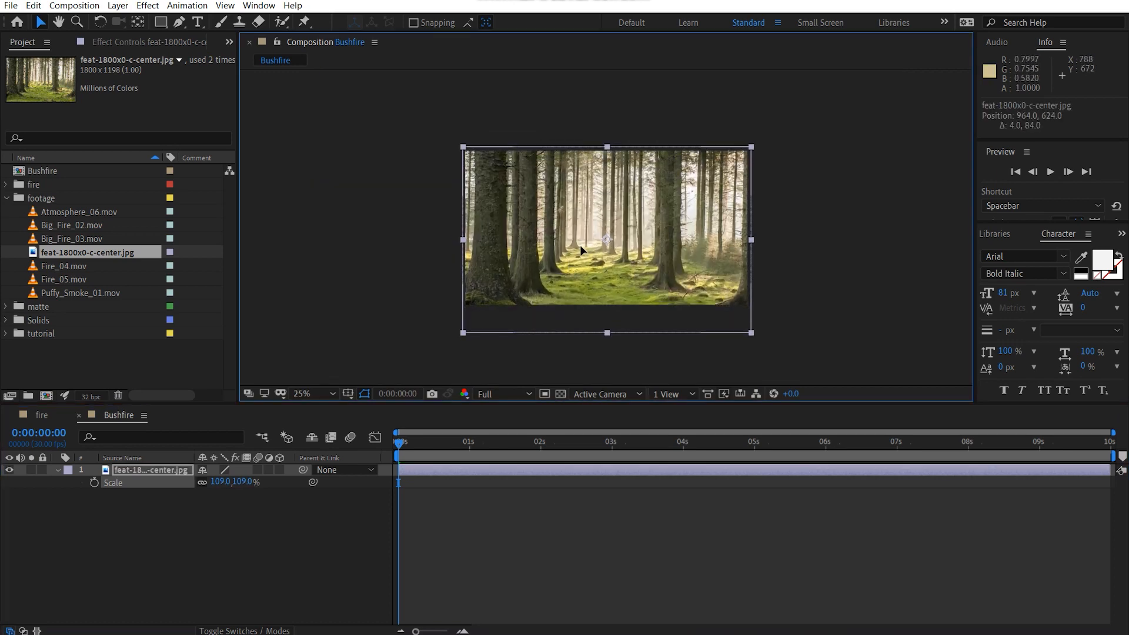
pyautogui.click(812, 235)
pyautogui.click(327, 394)
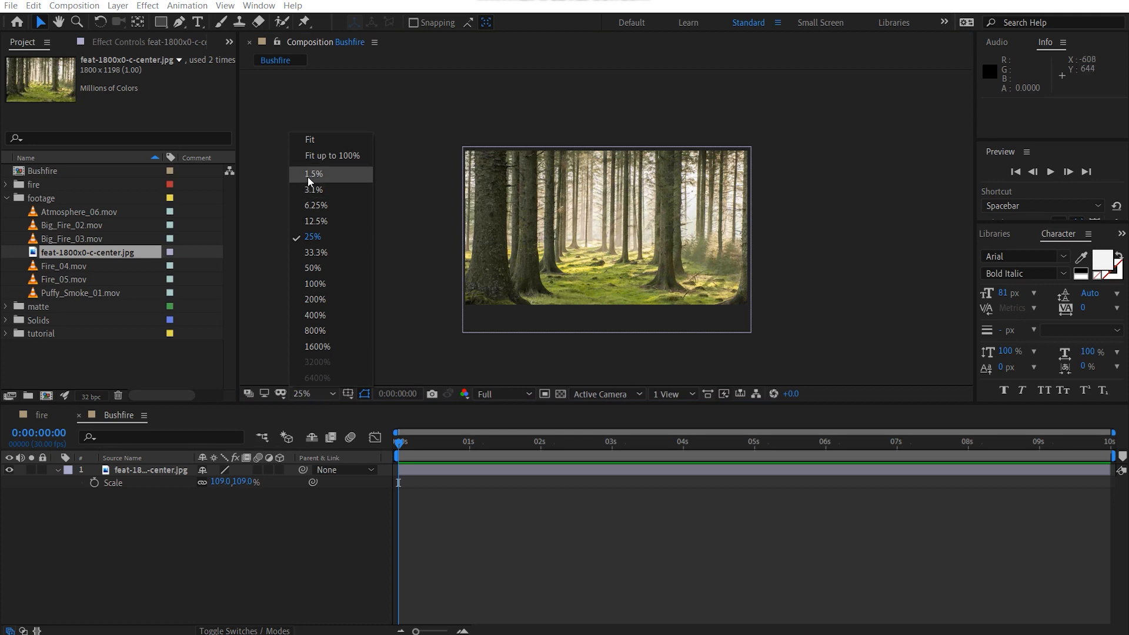
pyautogui.click(312, 144)
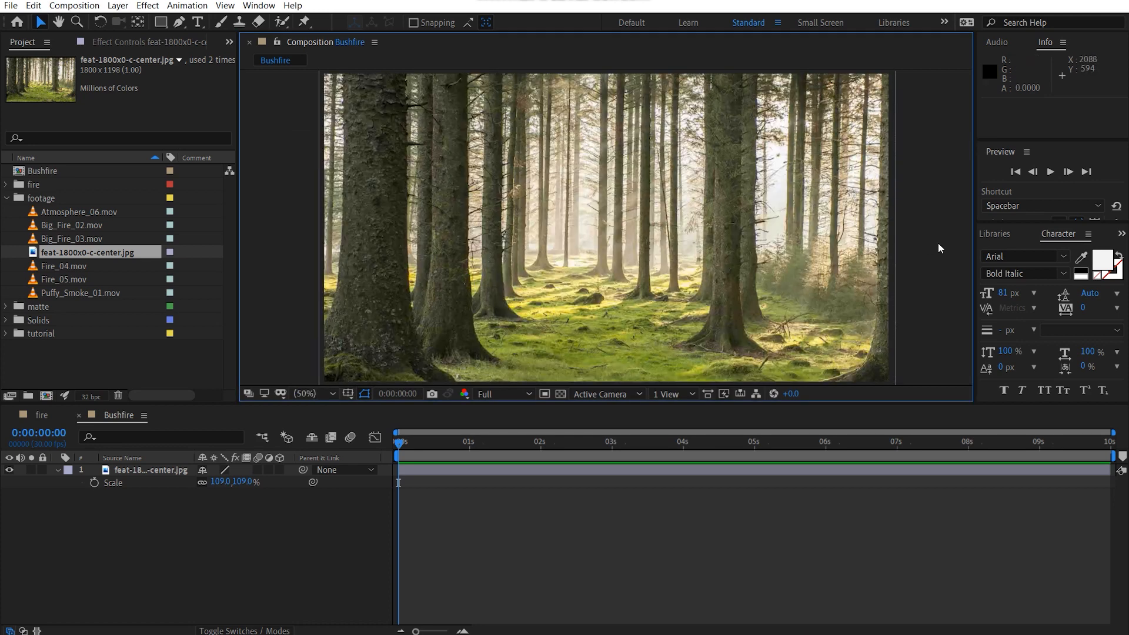
pyautogui.click(199, 543)
pyautogui.press('s')
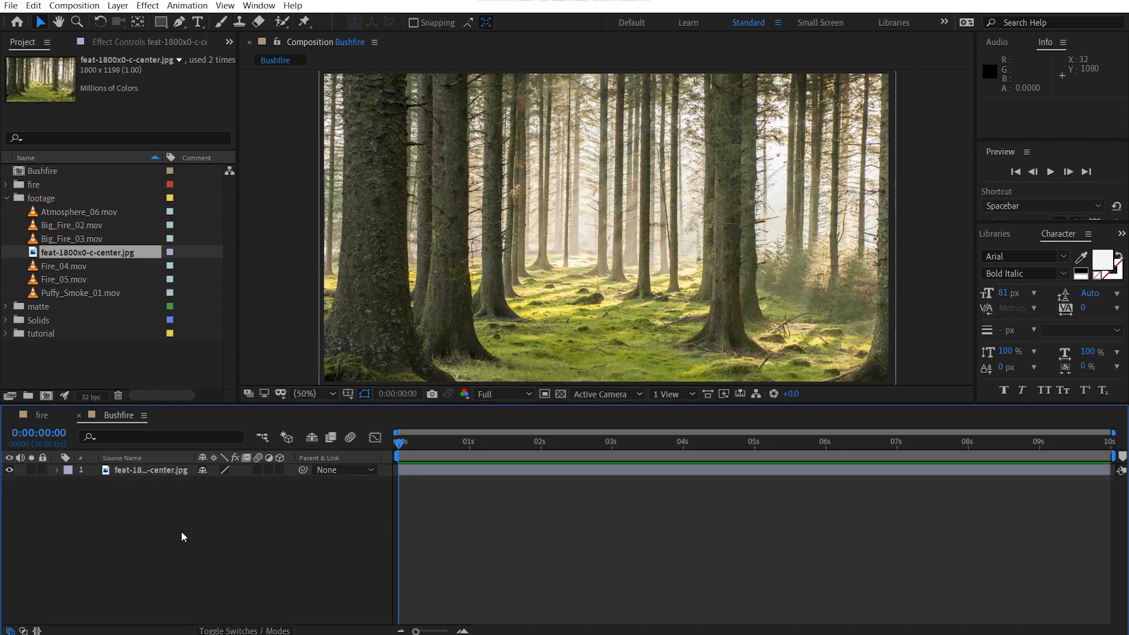
# Step: Collapse the footage folder and add a full-frame solid coloured pure red (FF0000) above the forest image
pyautogui.click(7, 199)
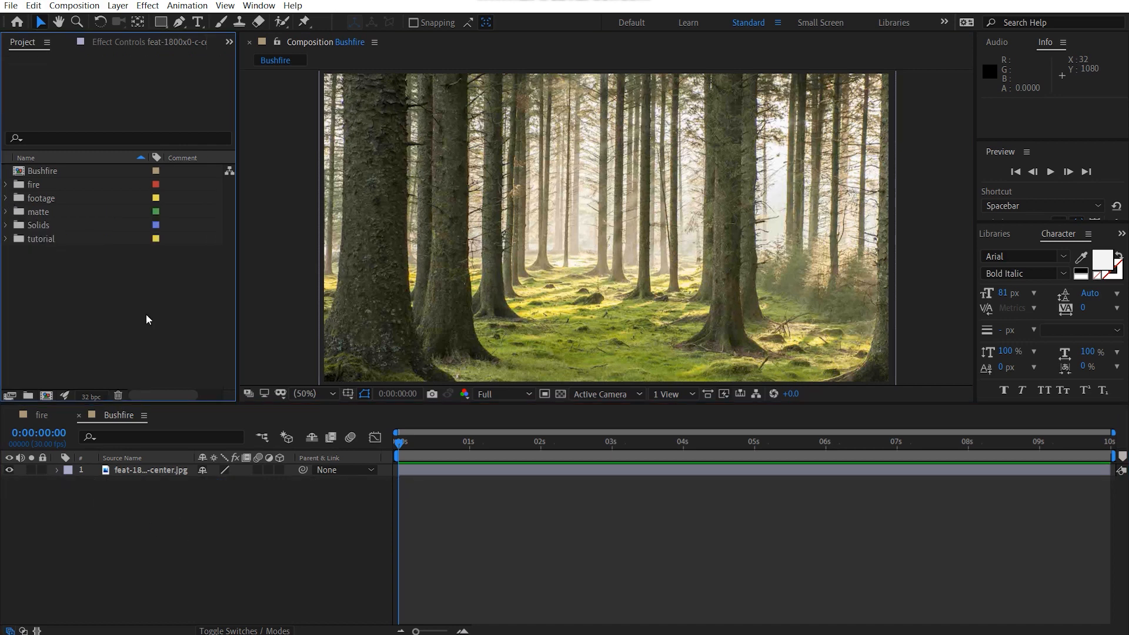
pyautogui.click(301, 531)
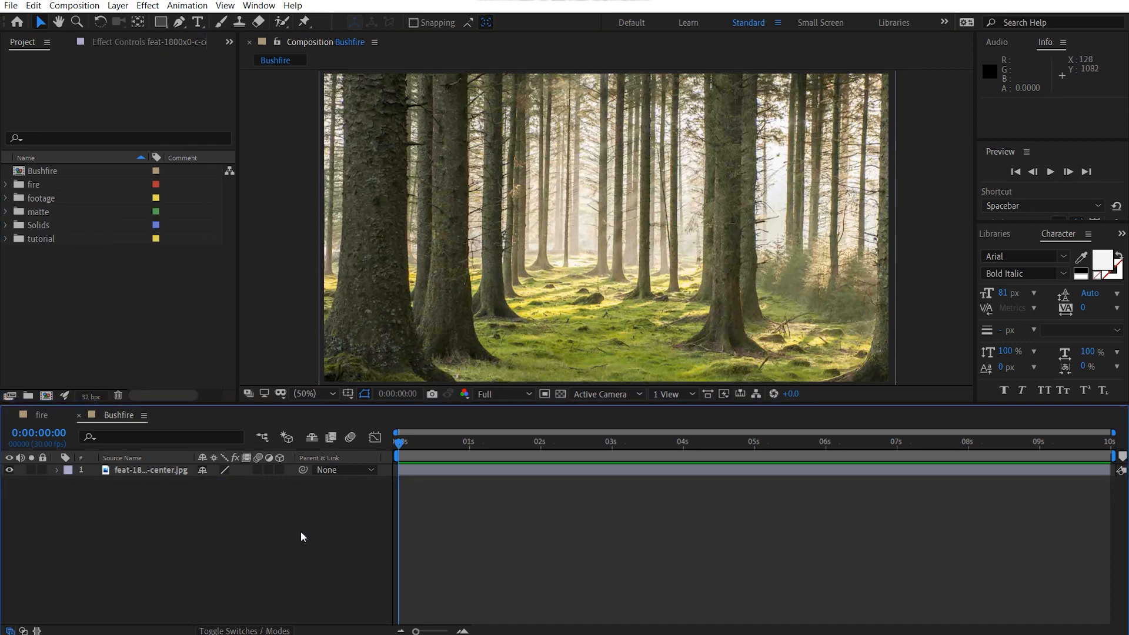
pyautogui.hotkey('ctrl', 'y')
pyautogui.click(555, 400)
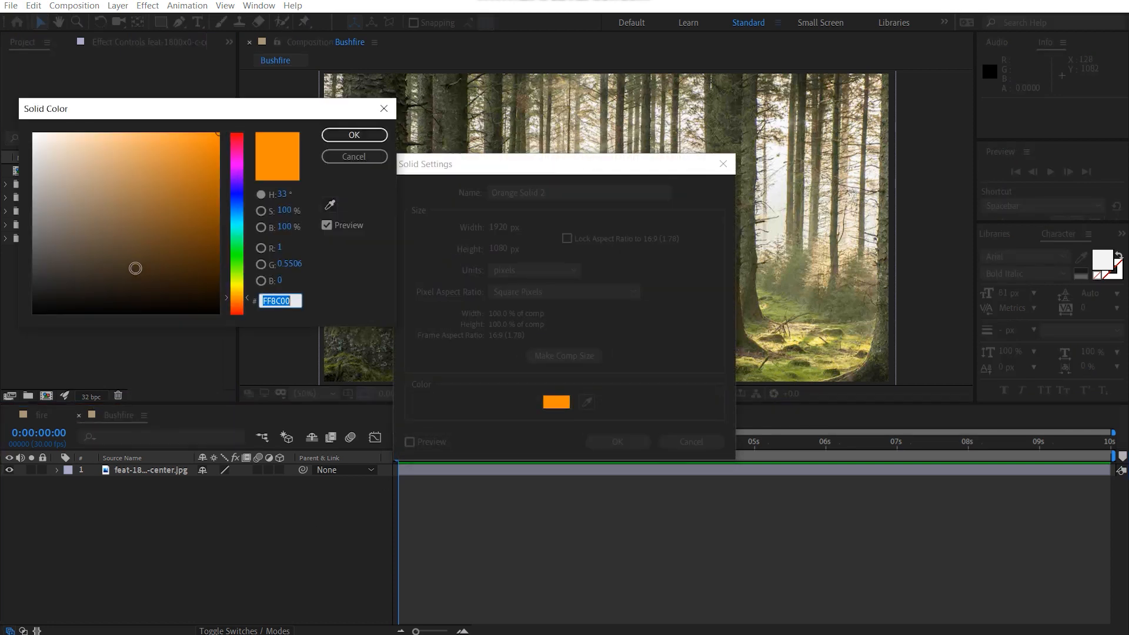
pyautogui.moveTo(229, 308); pyautogui.dragTo(239, 327)
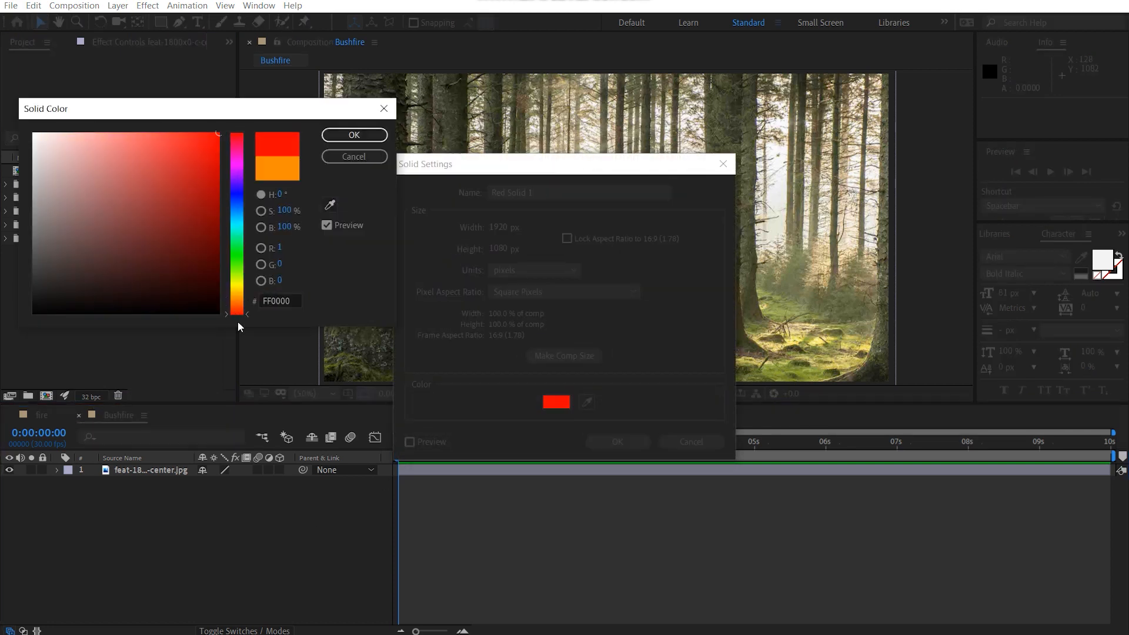
pyautogui.click(353, 135)
pyautogui.click(618, 441)
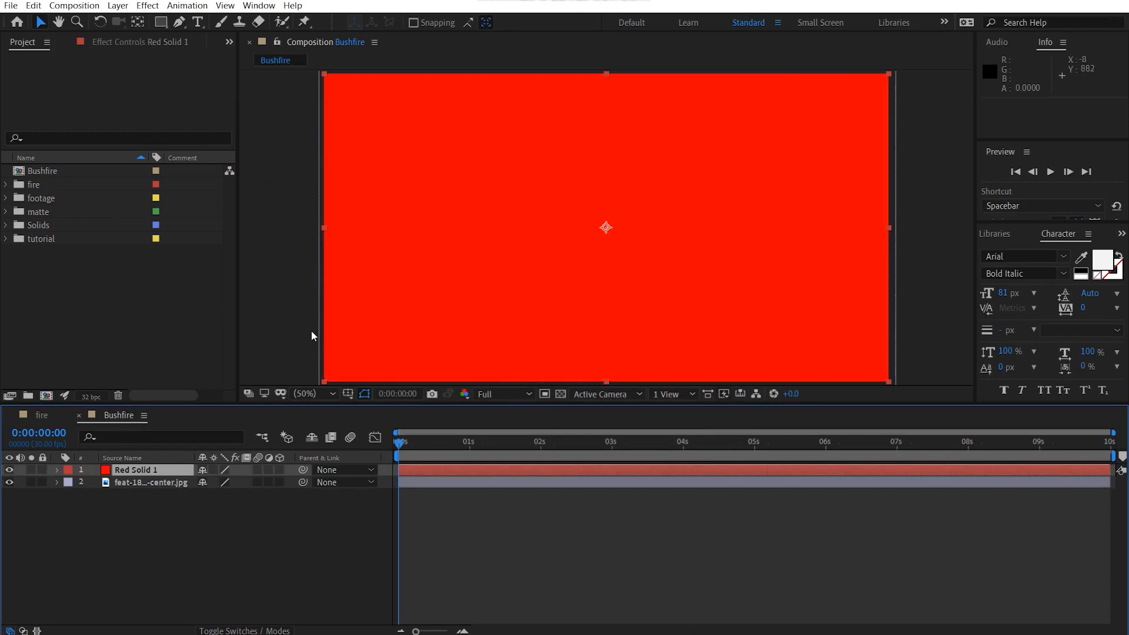
# Step: Hide the red solid and start a Pen mask on it, tracing the left edge of the leftmost large trunk
pyautogui.click(9, 470)
pyautogui.scroll(4, 560, 229)
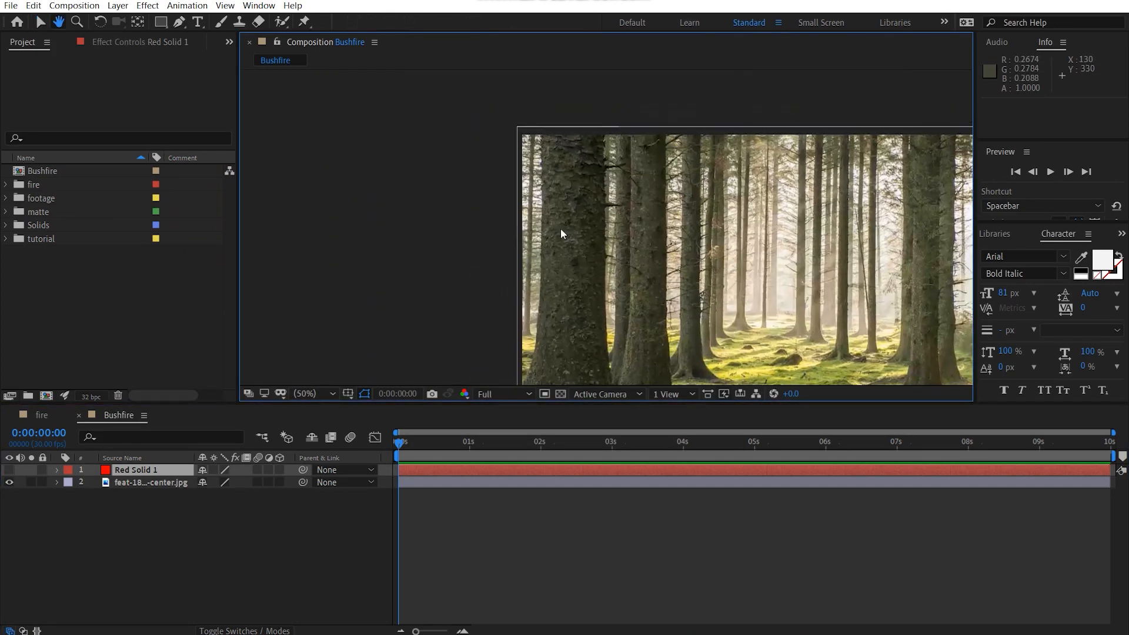
pyautogui.click(181, 24)
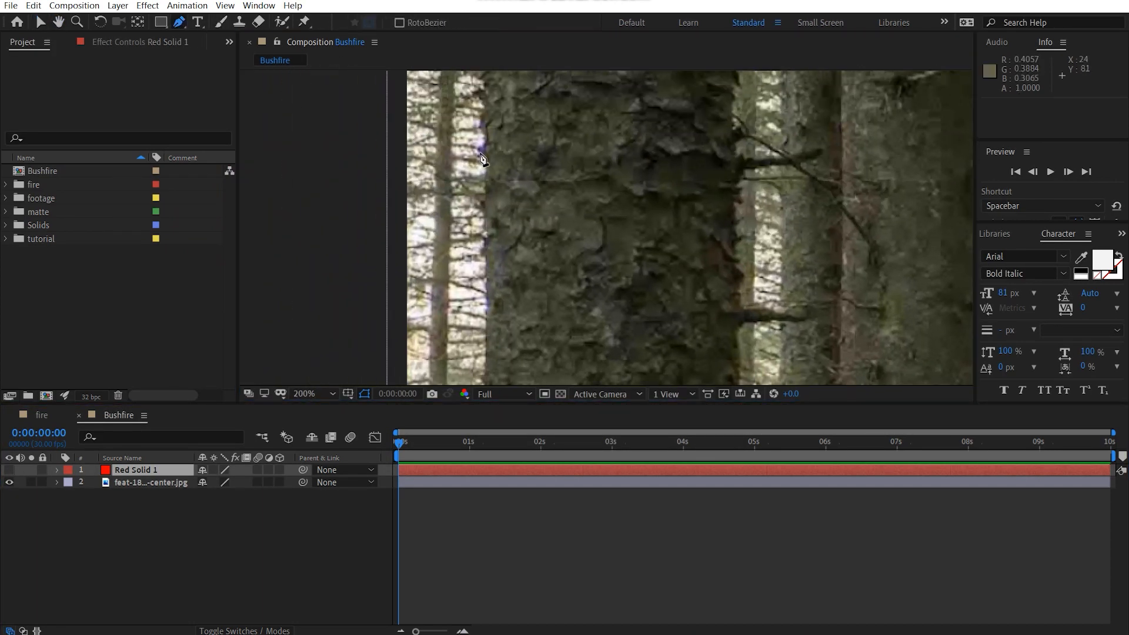
pyautogui.scroll(-2, 532, 186)
pyautogui.moveTo(583, 186); pyautogui.dragTo(584, 219)
pyautogui.scroll(1, 566, 209)
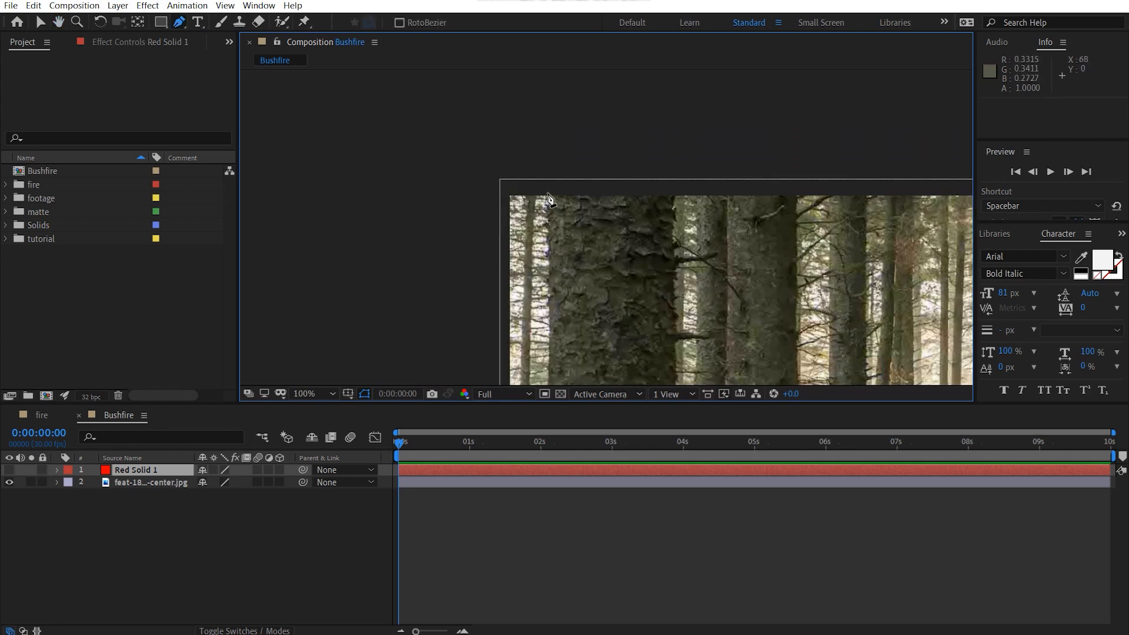
pyautogui.click(547, 196)
pyautogui.click(548, 294)
pyautogui.moveTo(557, 266); pyautogui.dragTo(556, 112)
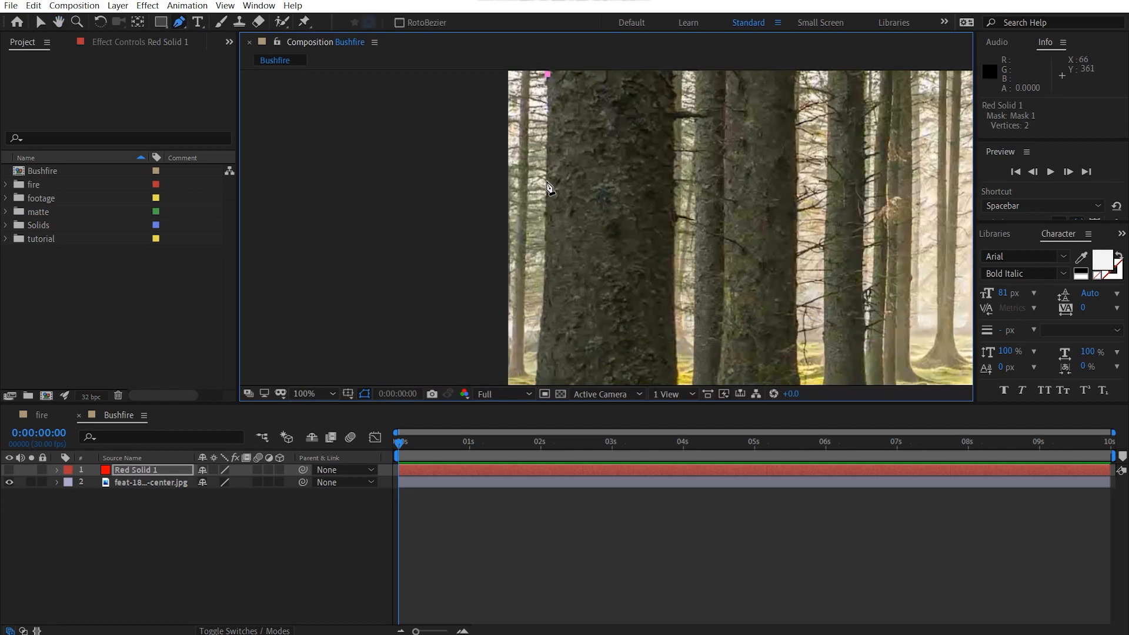
pyautogui.click(547, 311)
pyautogui.moveTo(548, 312); pyautogui.dragTo(547, 173)
pyautogui.click(538, 252)
pyautogui.click(527, 297)
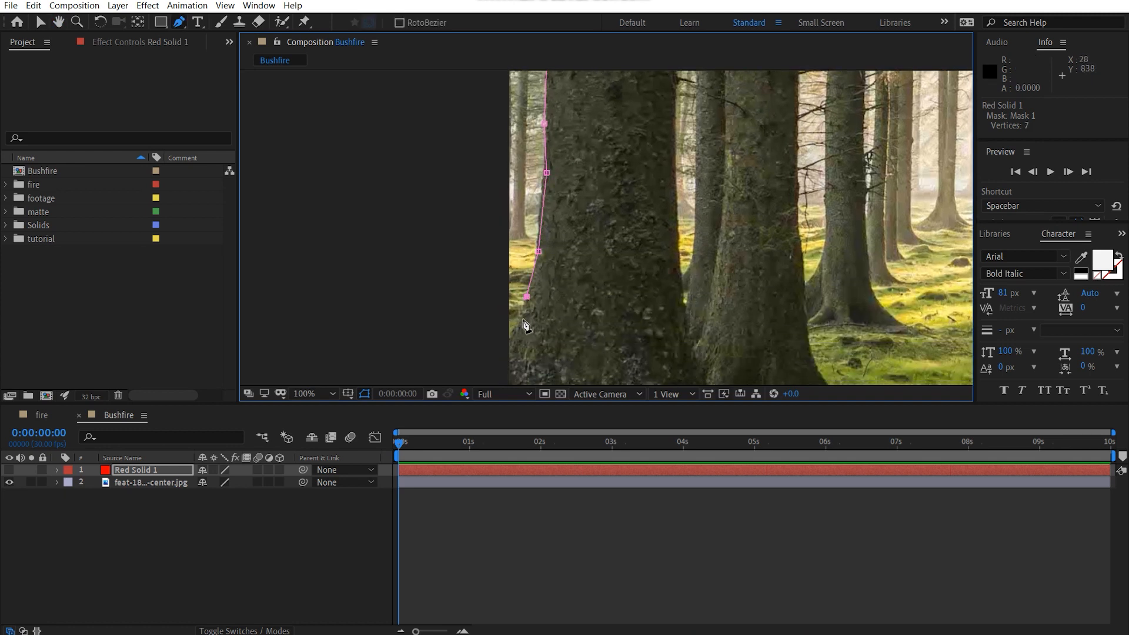
pyautogui.click(516, 328)
pyautogui.click(501, 350)
# Step: Continue the mask around the base of the leftmost large trunk, keeping its points outside the frame's lower edge
pyautogui.moveTo(446, 353); pyautogui.dragTo(423, 257)
pyautogui.click(430, 320)
pyautogui.click(487, 359)
pyautogui.click(607, 358)
pyautogui.click(704, 356)
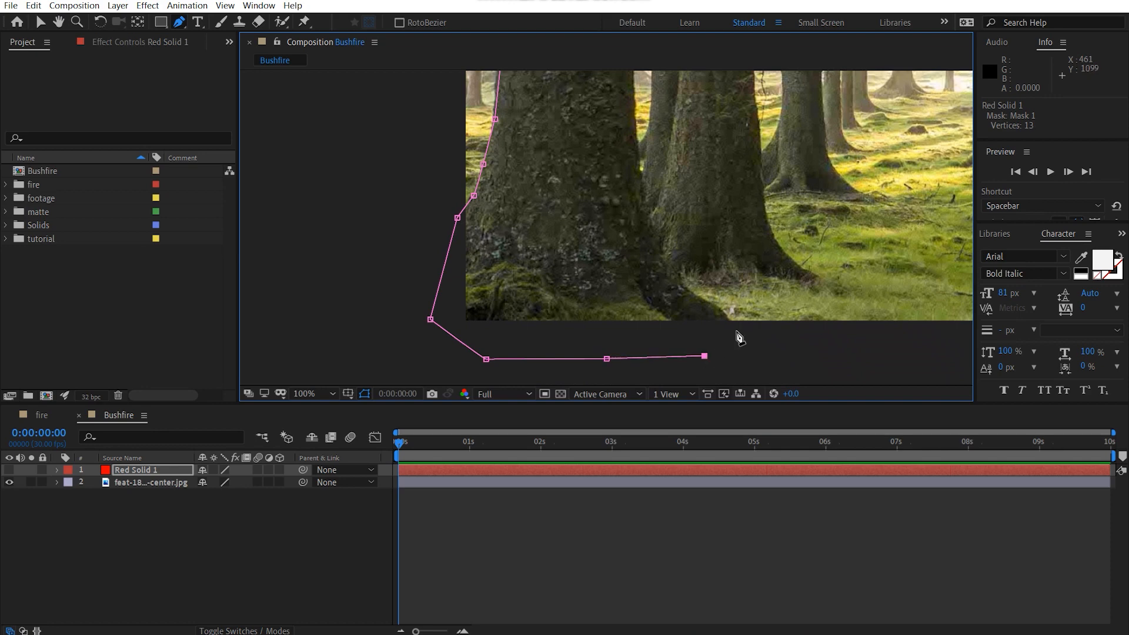
pyautogui.click(736, 330)
# Step: Trace the mask up the right edge of the leftmost large trunk, from its roots towards the frame's upper edge
pyautogui.click(699, 297)
pyautogui.click(680, 272)
pyautogui.click(651, 217)
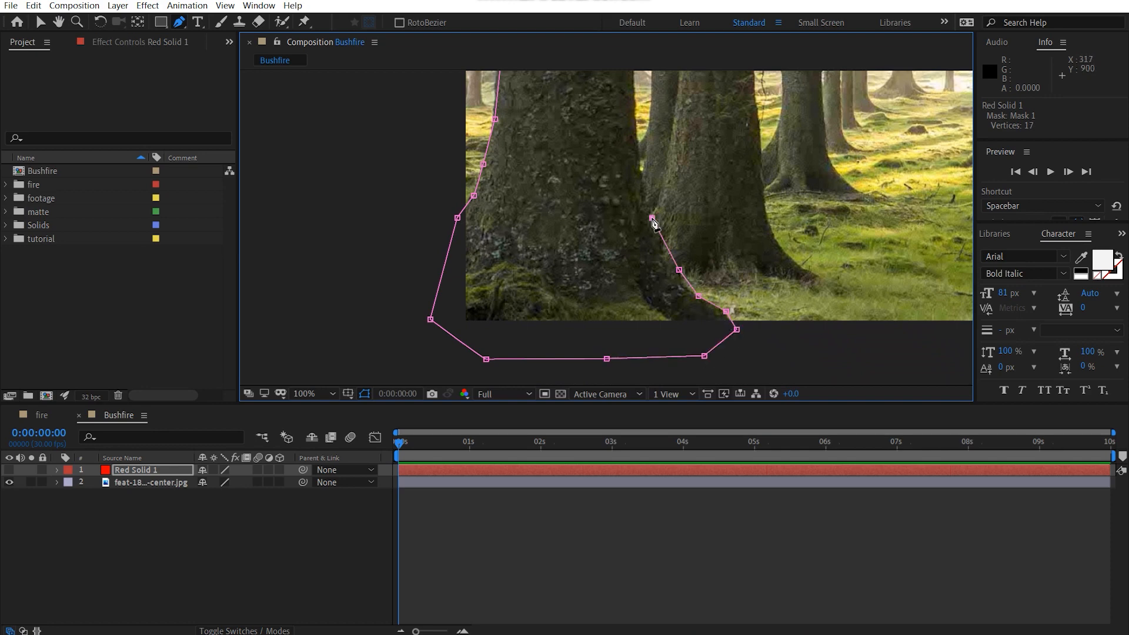
pyautogui.click(642, 175)
pyautogui.click(635, 132)
pyautogui.moveTo(633, 94); pyautogui.dragTo(631, 406)
pyautogui.click(627, 308)
pyautogui.click(628, 241)
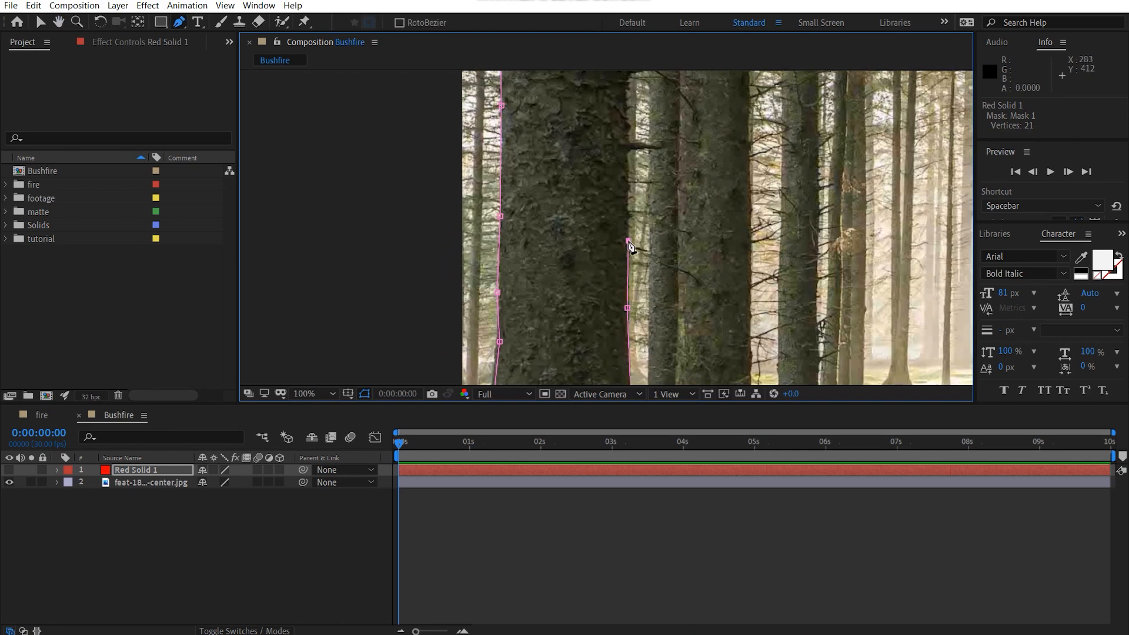
pyautogui.click(630, 193)
pyautogui.click(626, 98)
# Step: Close the trunk mask just above the frame and make the red solid visible again
pyautogui.moveTo(626, 98); pyautogui.dragTo(378, 92)
pyautogui.click(604, 156)
pyautogui.click(555, 139)
pyautogui.click(476, 161)
pyautogui.scroll(-1, 551, 203)
pyautogui.scroll(-2, 557, 194)
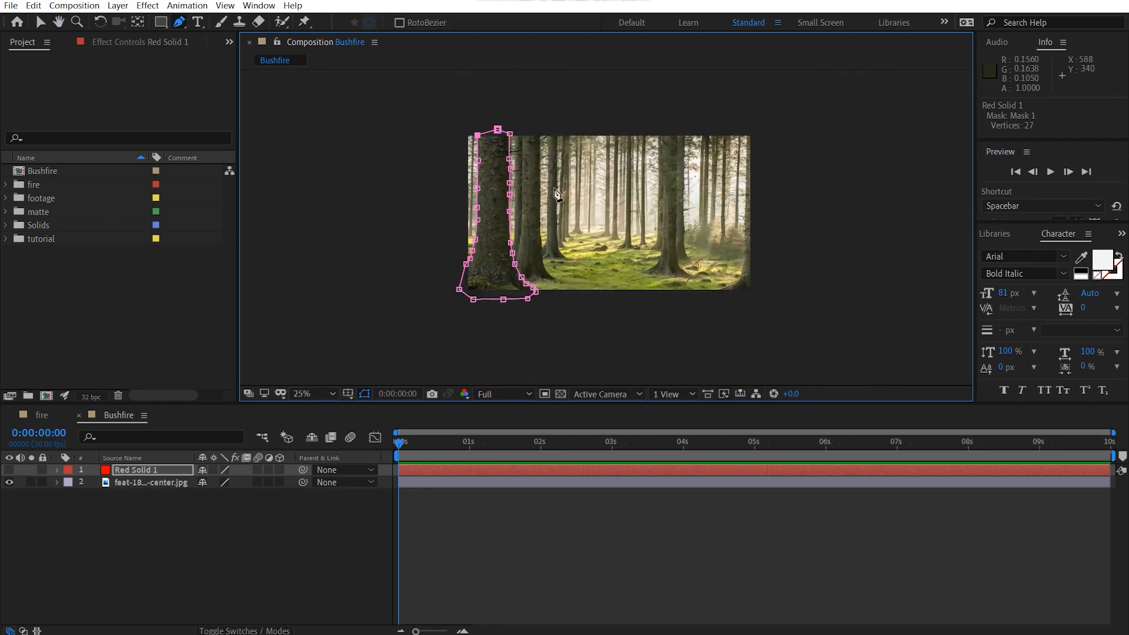
pyautogui.moveTo(557, 194); pyautogui.dragTo(556, 219)
pyautogui.scroll(2, 557, 219)
pyautogui.click(9, 470)
pyautogui.moveTo(455, 279); pyautogui.dragTo(504, 259)
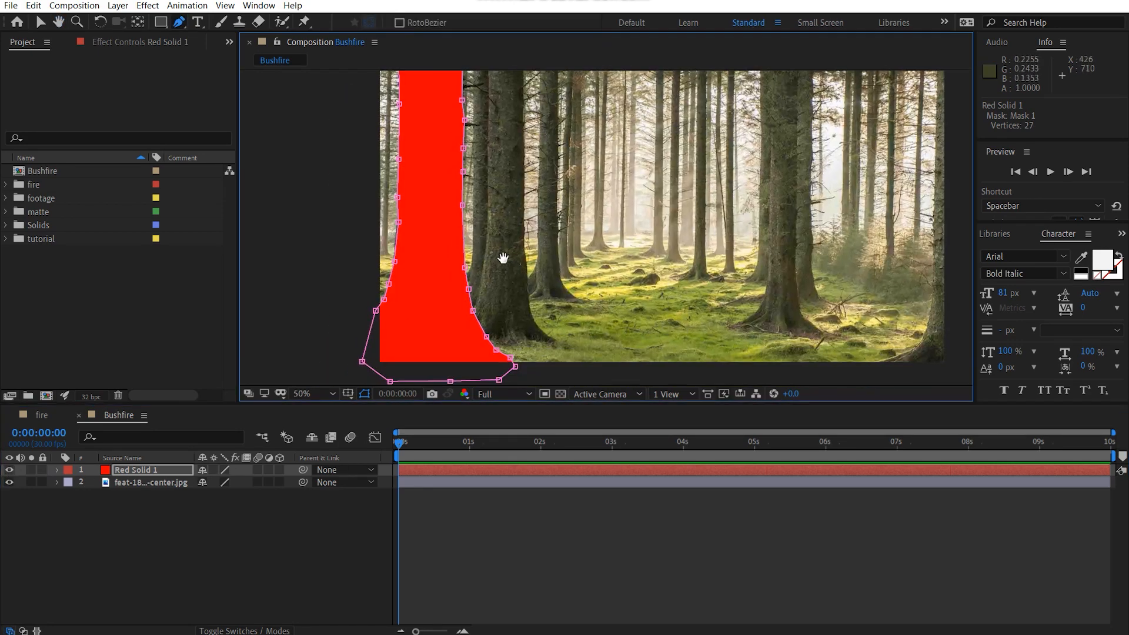
# Step: Set the red solid's mask feather to 5 pixels and hide the mask outline to inspect the trunk edges
pyautogui.click(280, 563)
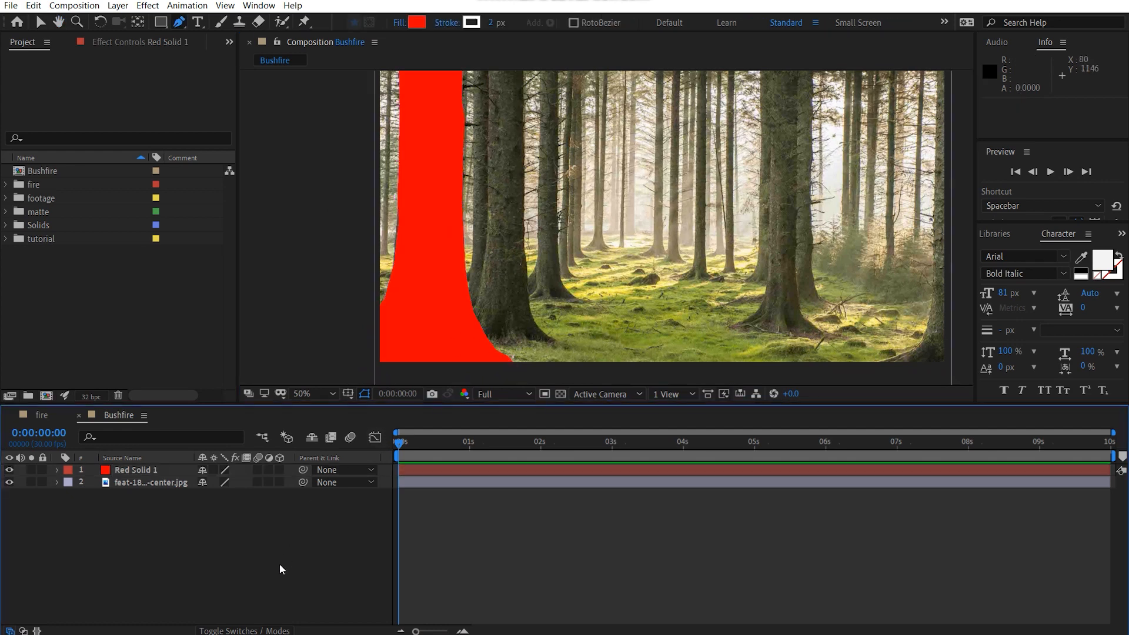
pyautogui.press('f')
pyautogui.click(230, 493)
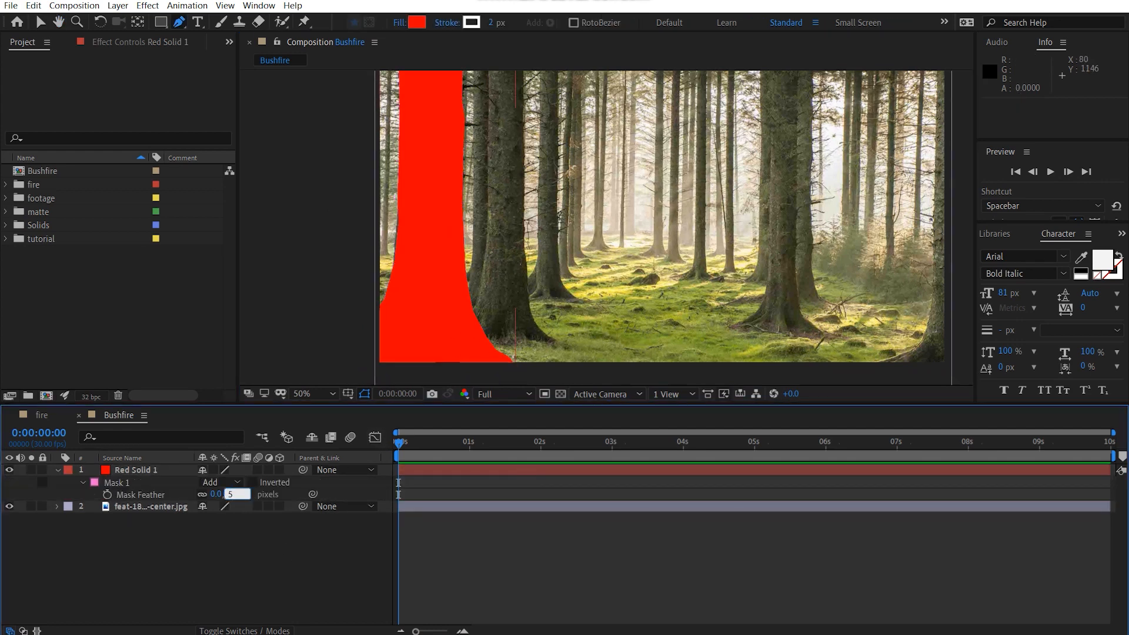
pyautogui.write('5')
pyautogui.click(526, 466)
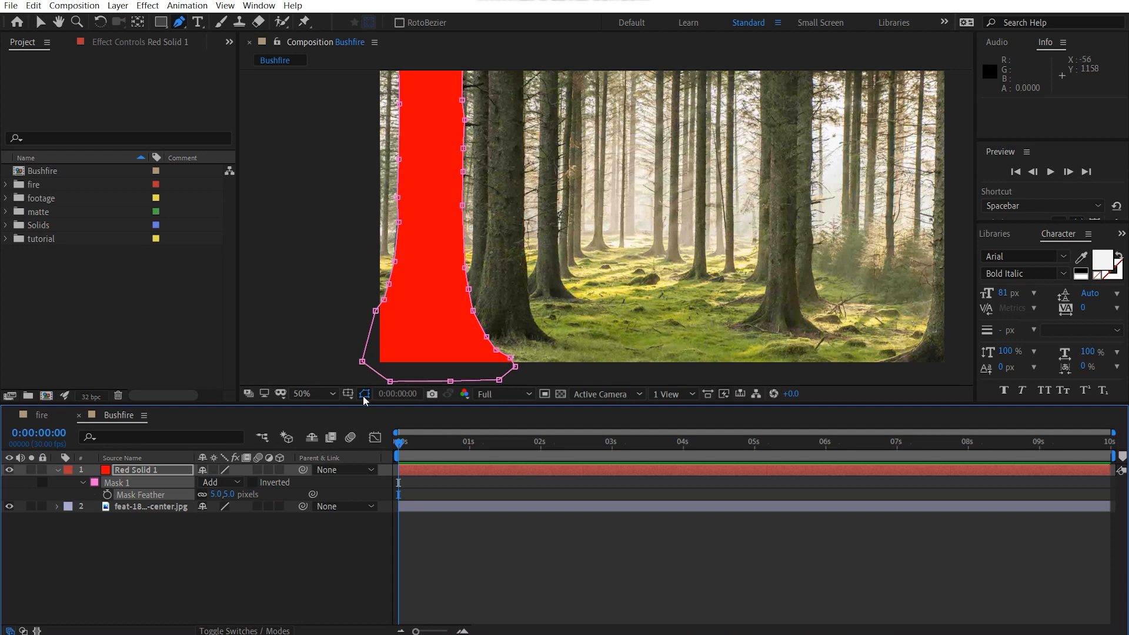
pyautogui.moveTo(496, 289); pyautogui.dragTo(502, 290)
pyautogui.scroll(4, 398, 300)
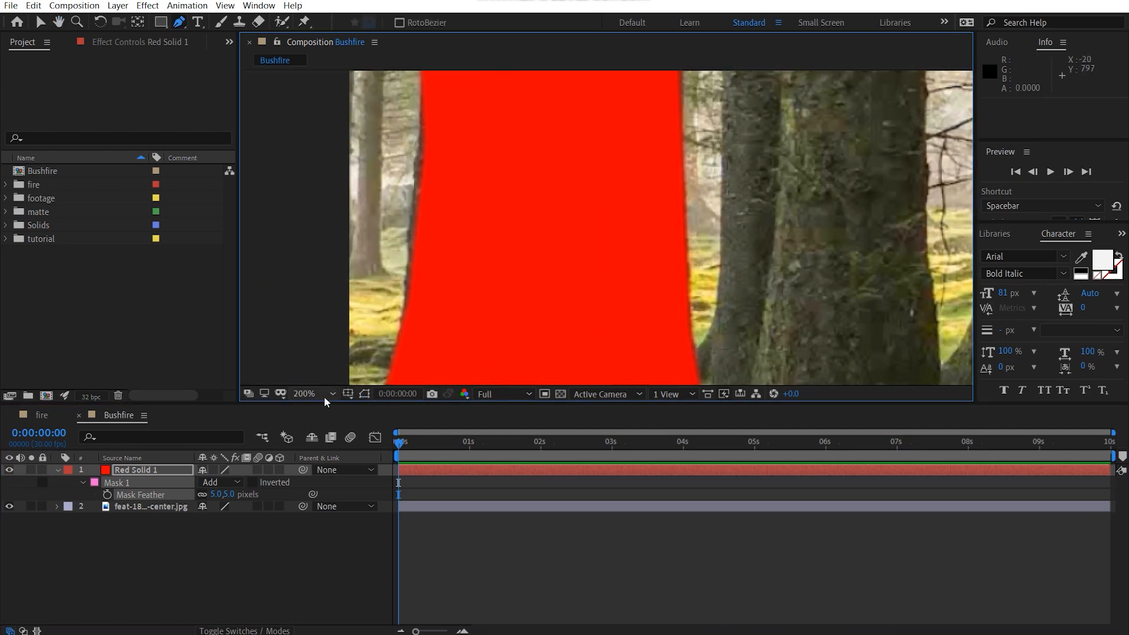
# Step: Lower the red solid's opacity to 45% to compare the mask edge with the trunk underneath
pyautogui.press('v')
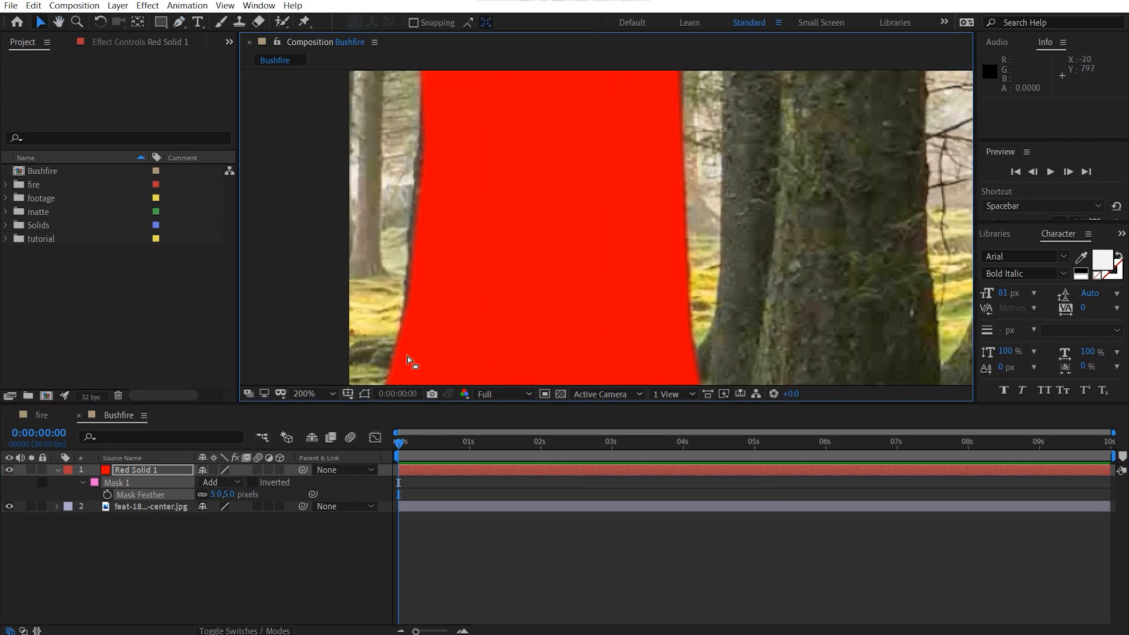
pyautogui.press('t')
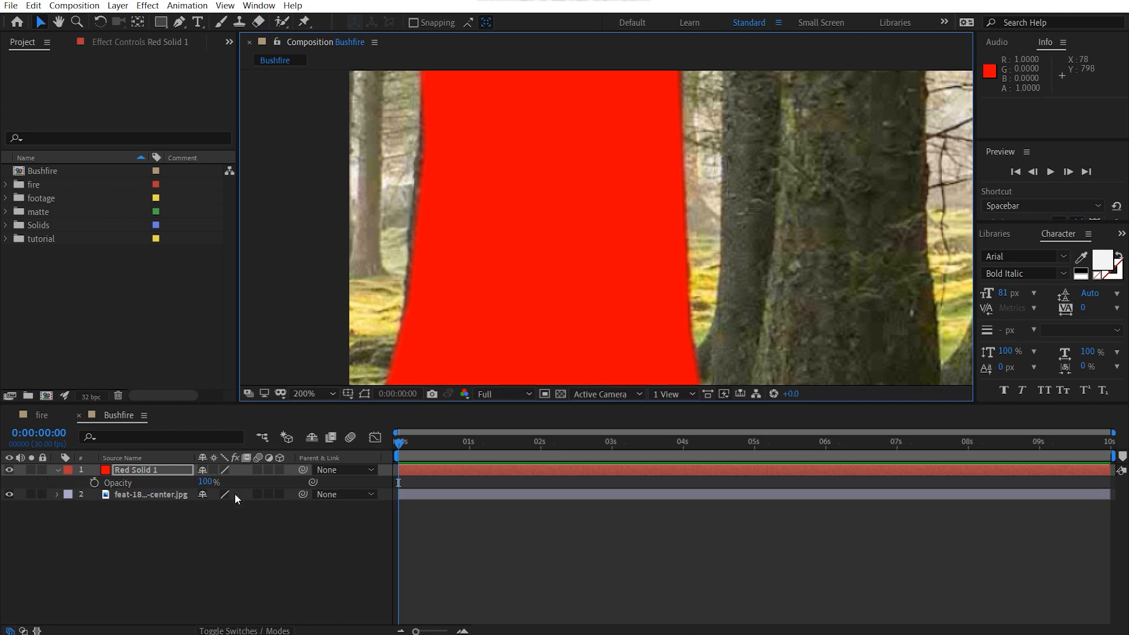
pyautogui.moveTo(209, 482); pyautogui.dragTo(170, 483)
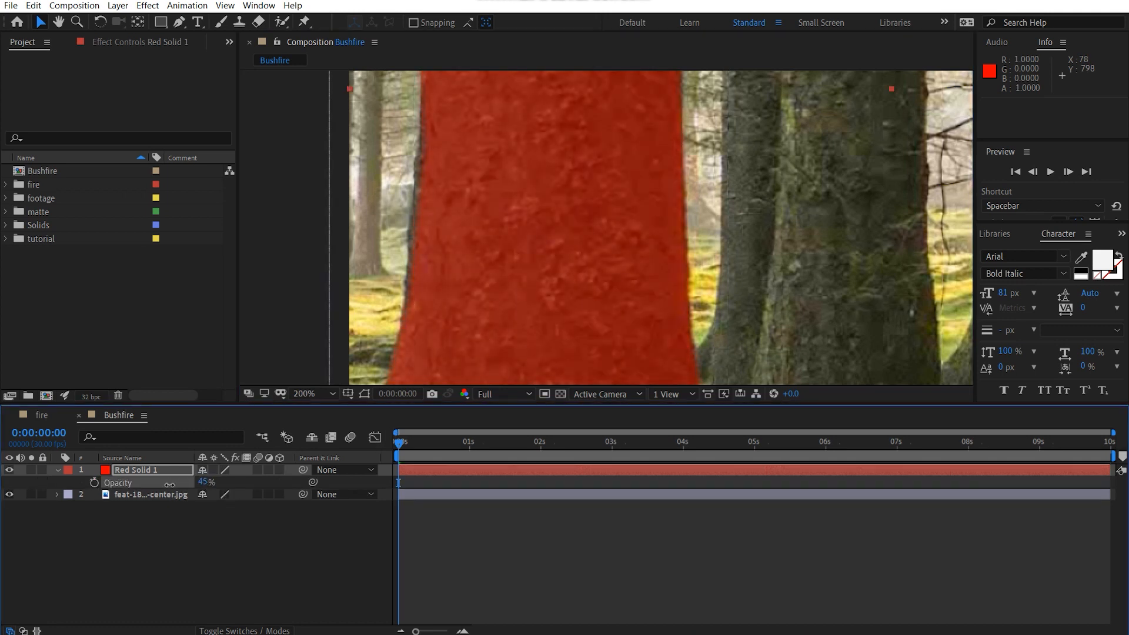
pyautogui.moveTo(468, 269); pyautogui.dragTo(599, 234)
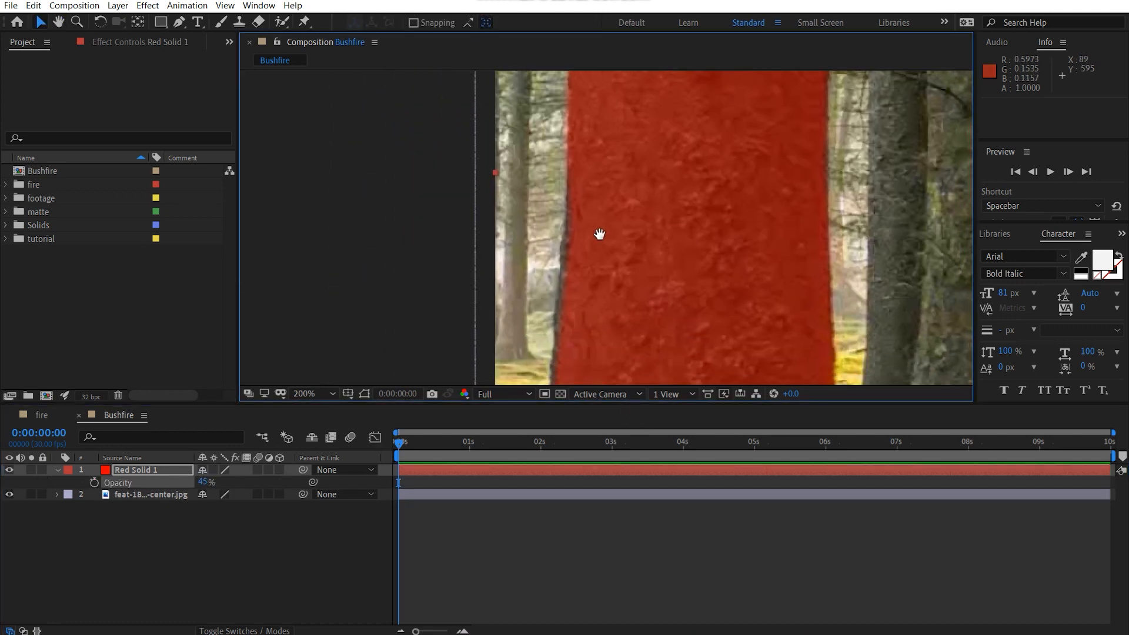
# Step: Show the red solid's Mask 1 outline and move the point midway down the trunk's left side out to the bark edge
pyautogui.click(130, 469)
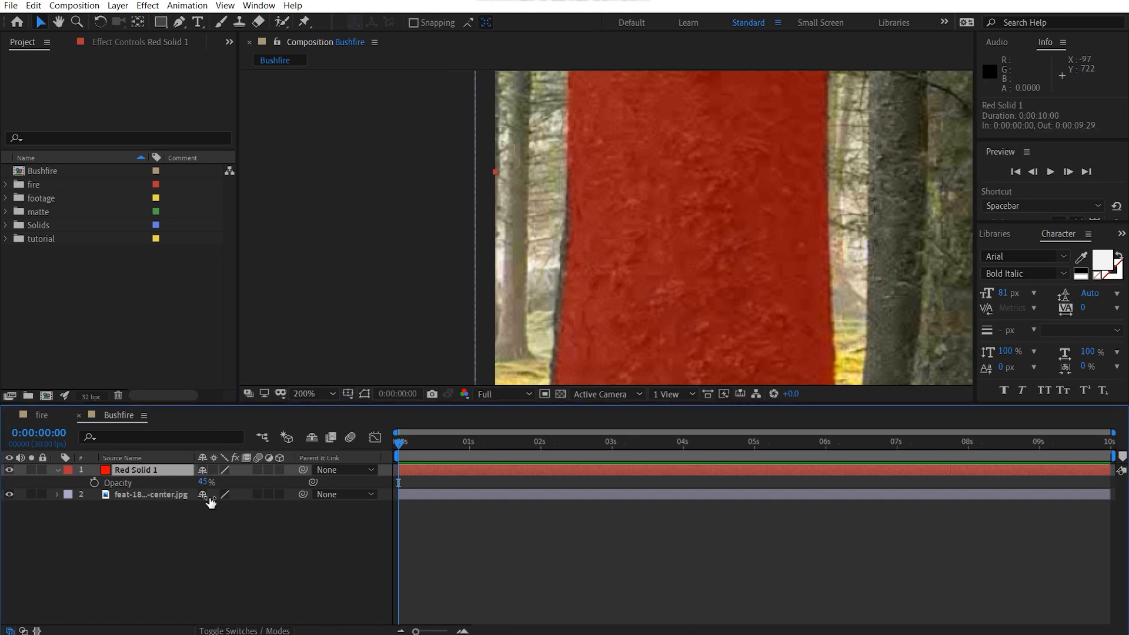
pyautogui.press('m')
pyautogui.click(119, 483)
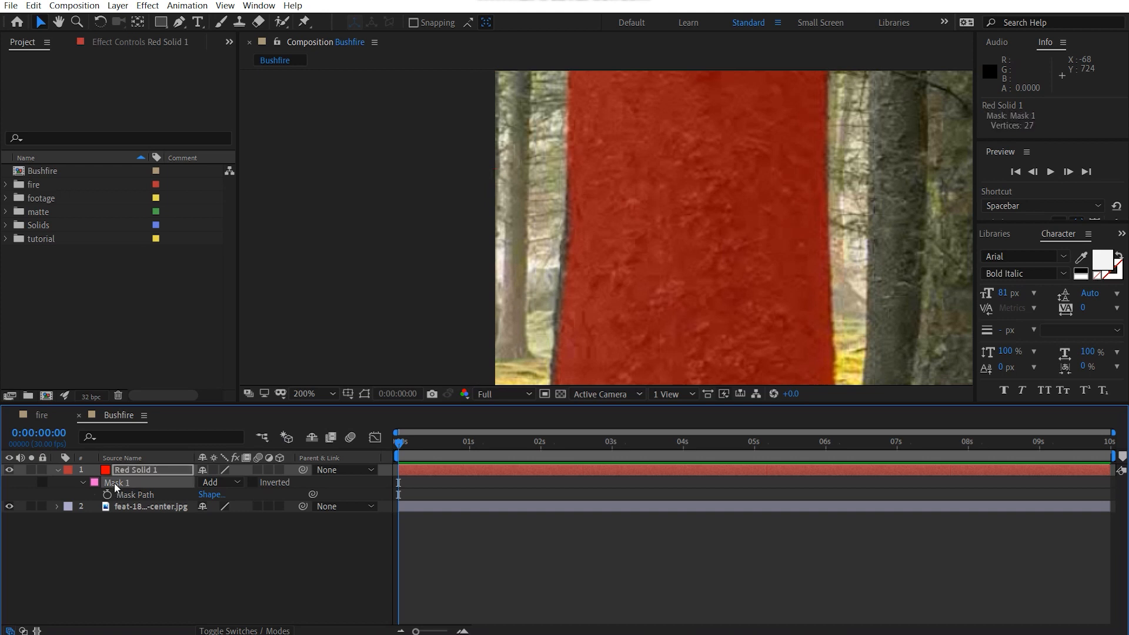
pyautogui.click(364, 393)
pyautogui.scroll(2, 631, 208)
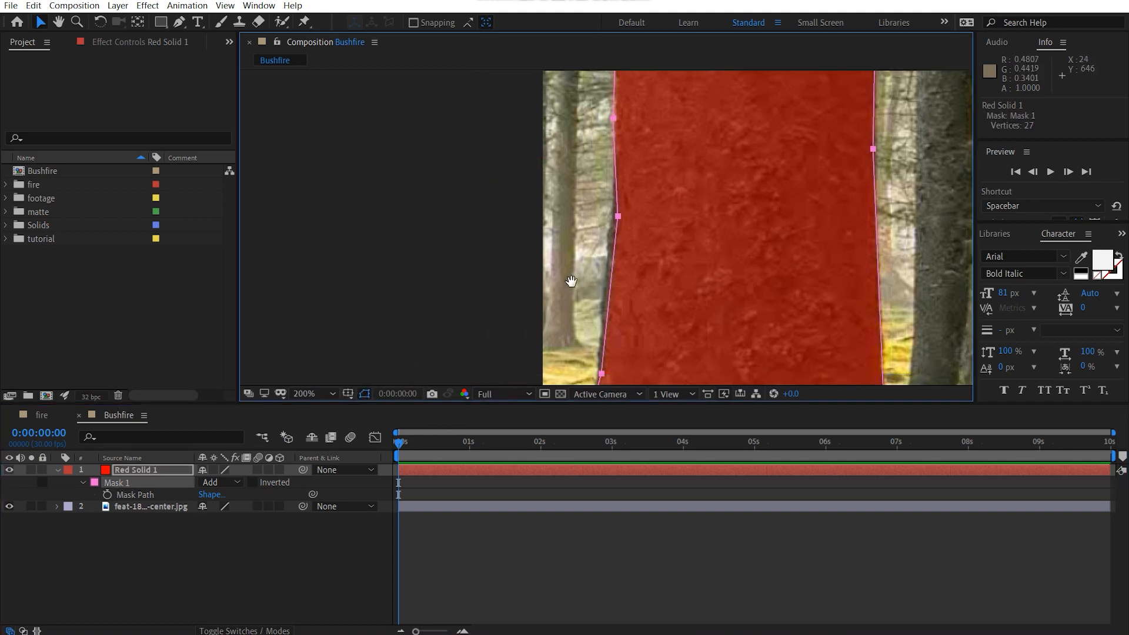
pyautogui.moveTo(630, 205); pyautogui.dragTo(616, 204)
pyautogui.moveTo(652, 206); pyautogui.dragTo(595, 122)
pyautogui.scroll(-2, 618, 153)
pyautogui.moveTo(692, 224); pyautogui.dragTo(566, 245)
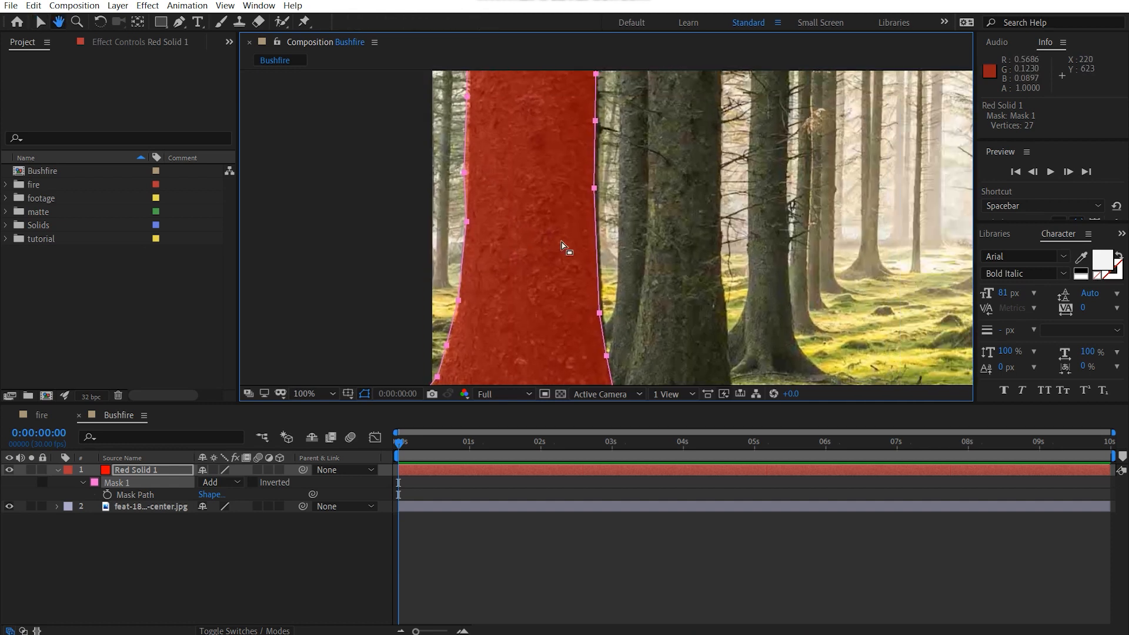
# Step: Nudge the mask points on the lower half of the trunk's right side outward to match the bark edge
pyautogui.scroll(1, 566, 245)
pyautogui.moveTo(582, 149); pyautogui.dragTo(589, 146)
pyautogui.hotkey('ctrl', 'z')
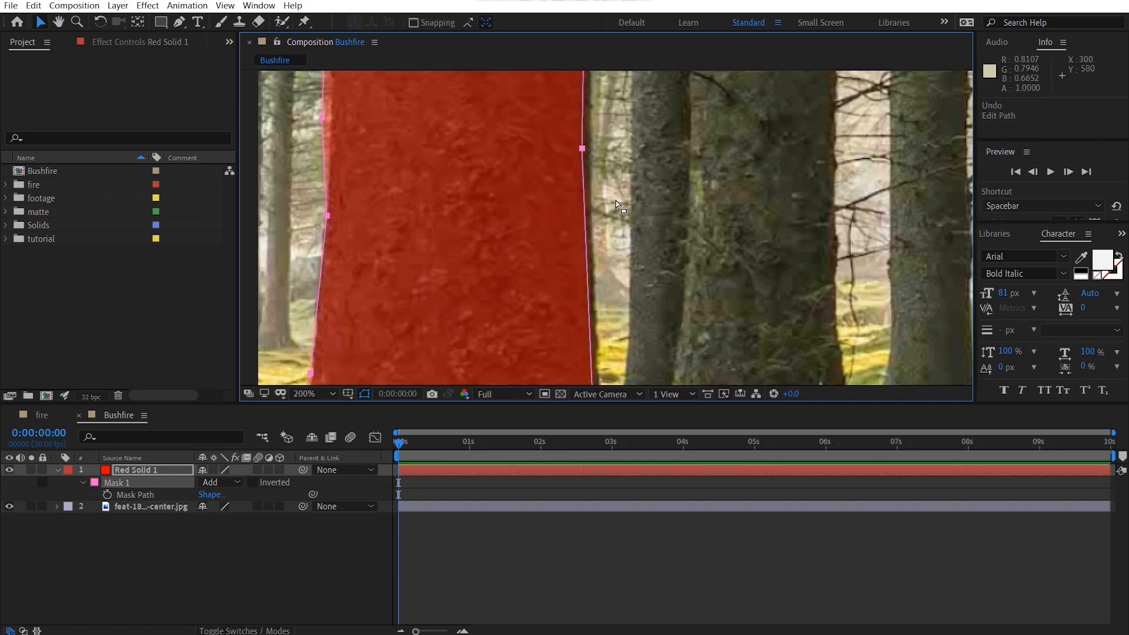
pyautogui.moveTo(583, 149); pyautogui.dragTo(588, 147)
pyautogui.moveTo(602, 347); pyautogui.dragTo(569, 254)
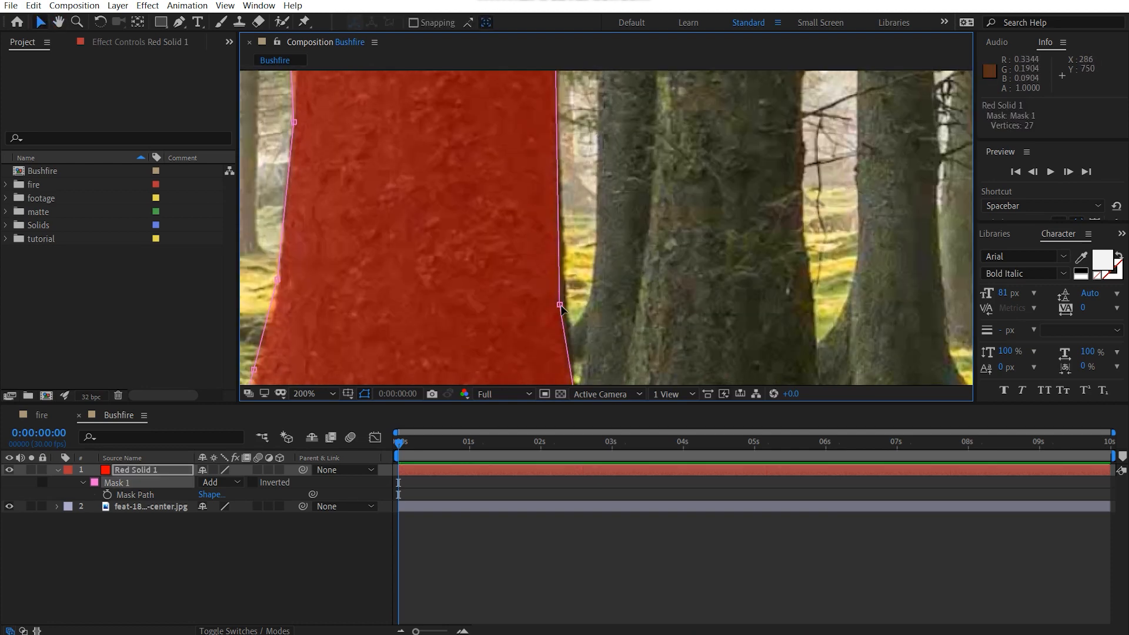
pyautogui.moveTo(561, 305); pyautogui.dragTo(567, 303)
# Step: Shift the mask points on the upper half of the trunk's right side outward to cover the bark
pyautogui.scroll(-10, 612, 213)
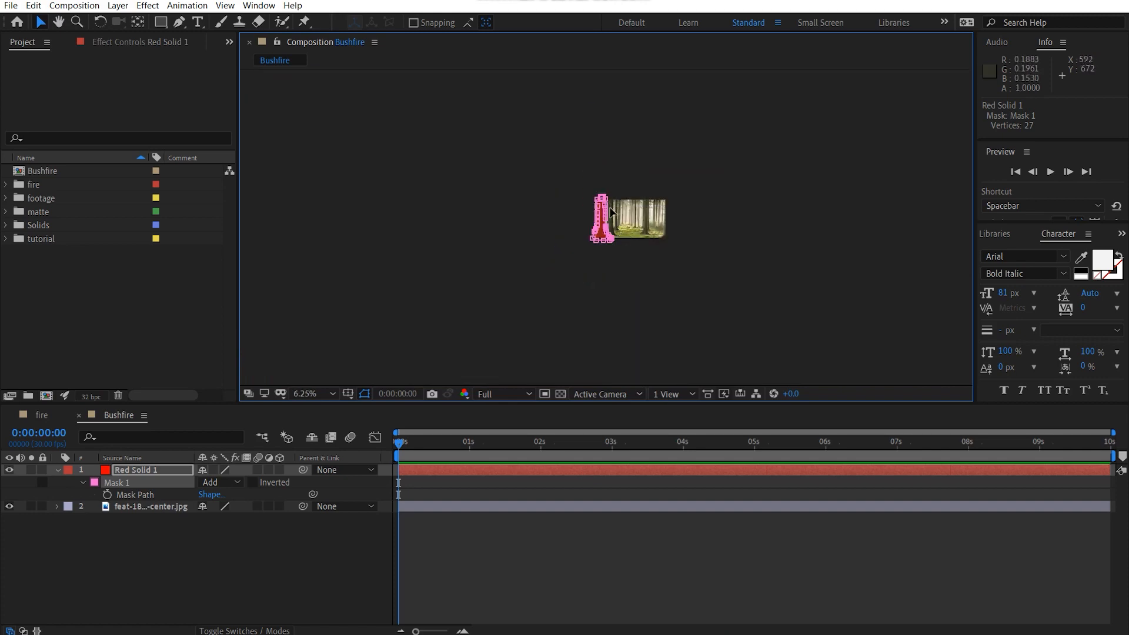
pyautogui.scroll(10, 595, 142)
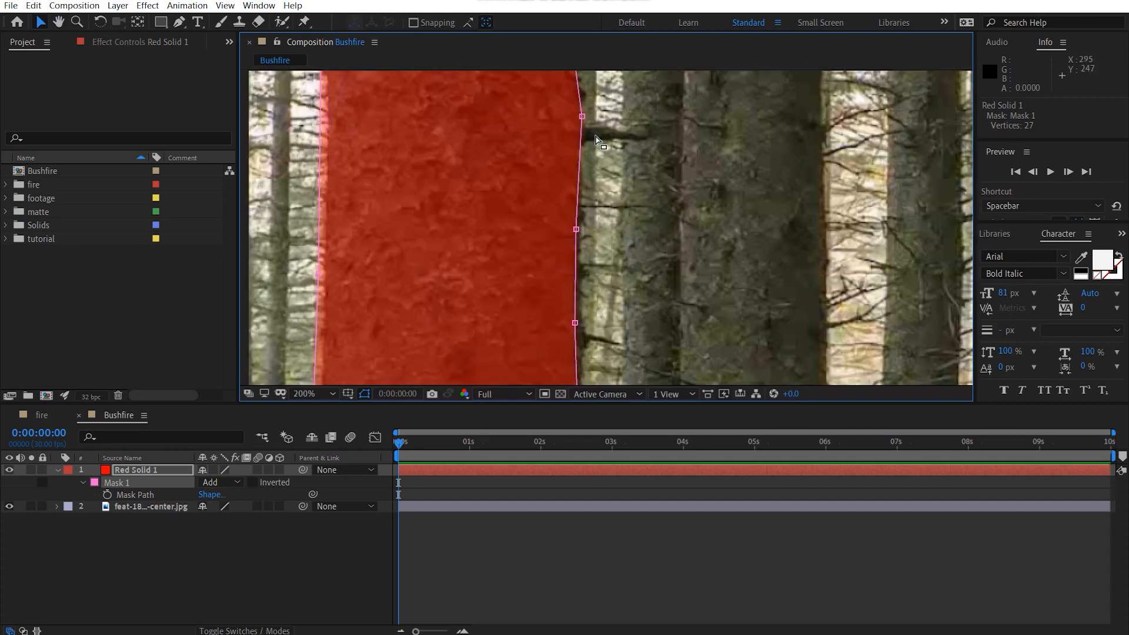
pyautogui.moveTo(596, 161); pyautogui.dragTo(609, 334)
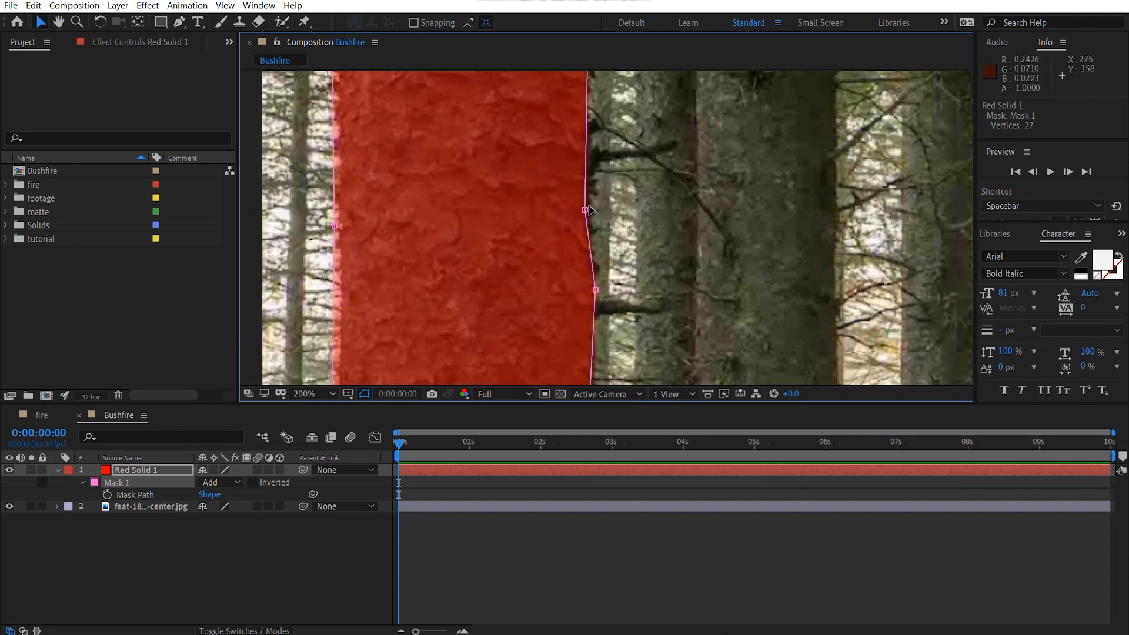
pyautogui.moveTo(587, 209); pyautogui.dragTo(596, 204)
pyautogui.moveTo(606, 353); pyautogui.dragTo(599, 185)
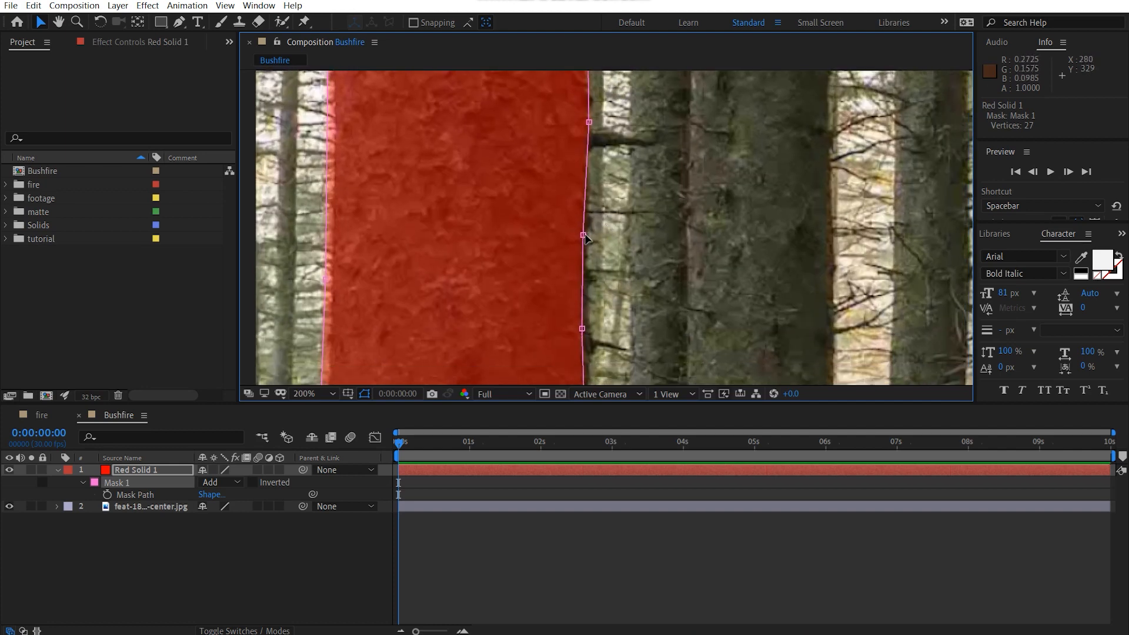
pyautogui.moveTo(582, 235); pyautogui.dragTo(587, 234)
pyautogui.moveTo(586, 318); pyautogui.dragTo(602, 271)
# Step: Tighten the mask points where the trunk's right side flares into the roots
pyautogui.scroll(-1, 613, 272)
pyautogui.moveTo(623, 180); pyautogui.dragTo(611, 112)
pyautogui.moveTo(614, 265); pyautogui.dragTo(615, 146)
pyautogui.scroll(1, 606, 226)
pyautogui.click(628, 230)
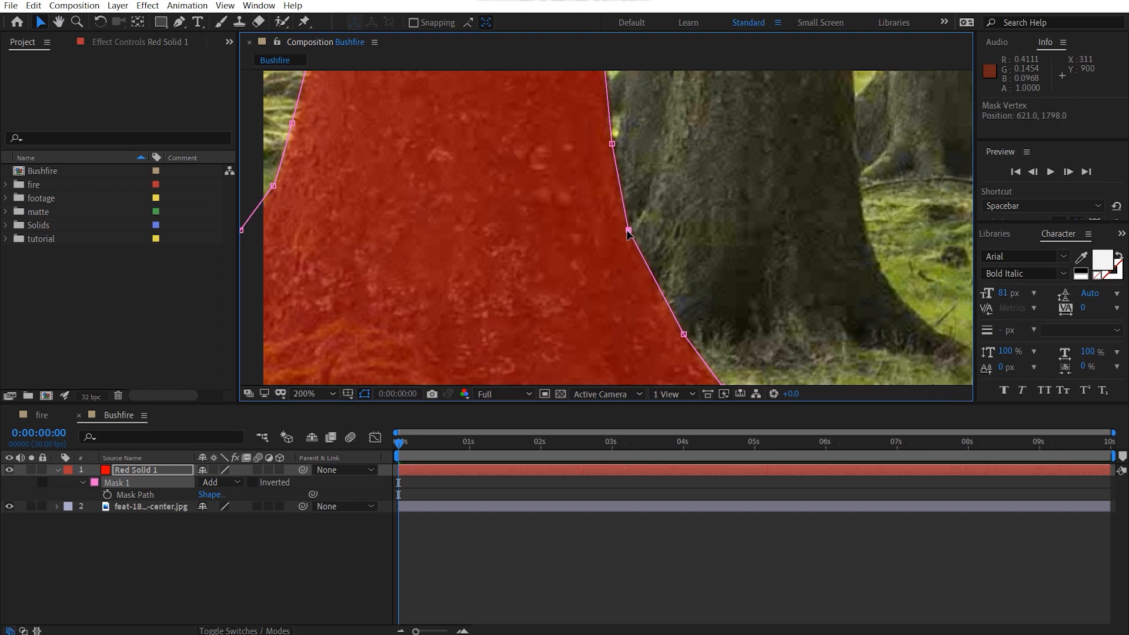
pyautogui.moveTo(683, 334); pyautogui.dragTo(680, 334)
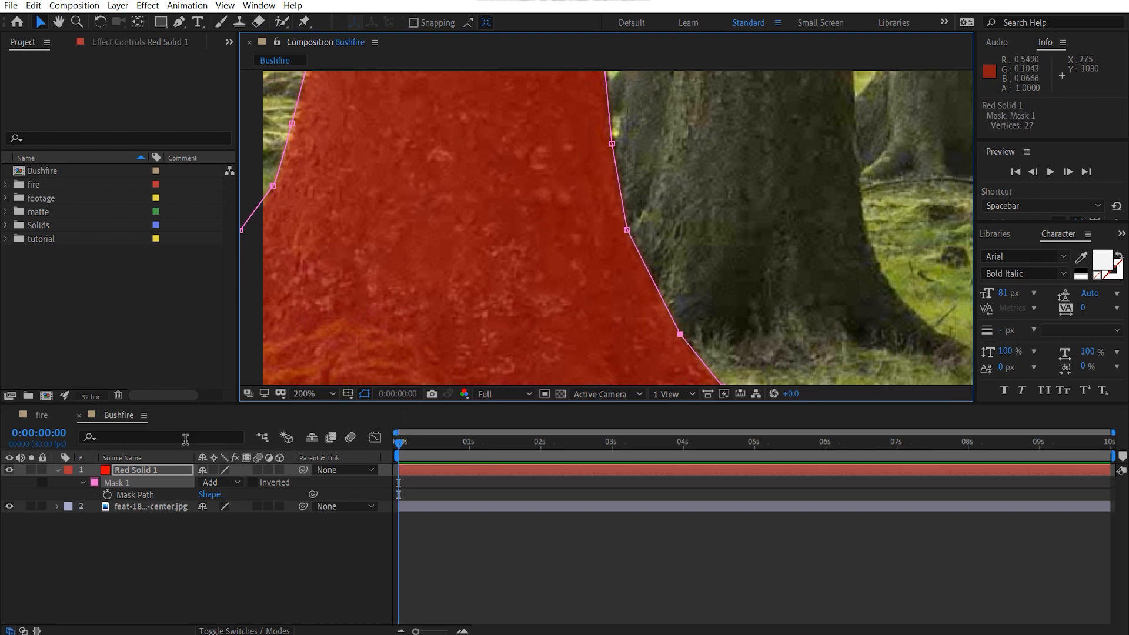
# Step: Set the red solid's opacity back to 100% and deselect it to view the whole matte over the photo
pyautogui.press('t')
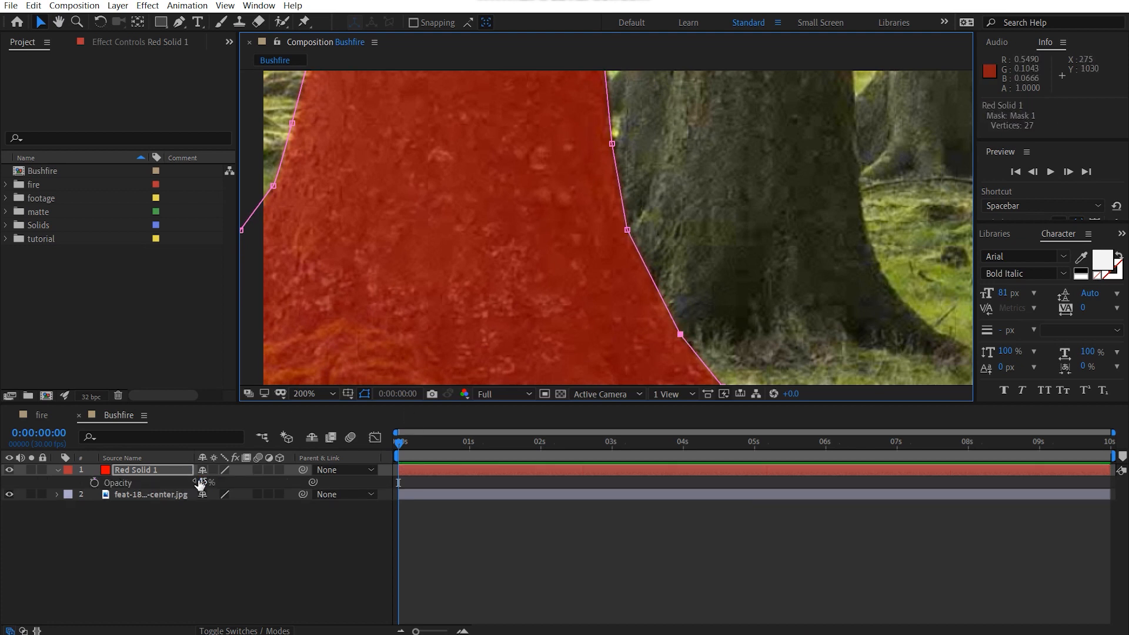
pyautogui.moveTo(203, 482); pyautogui.dragTo(574, 478)
pyautogui.click(175, 587)
pyautogui.scroll(-3, 494, 300)
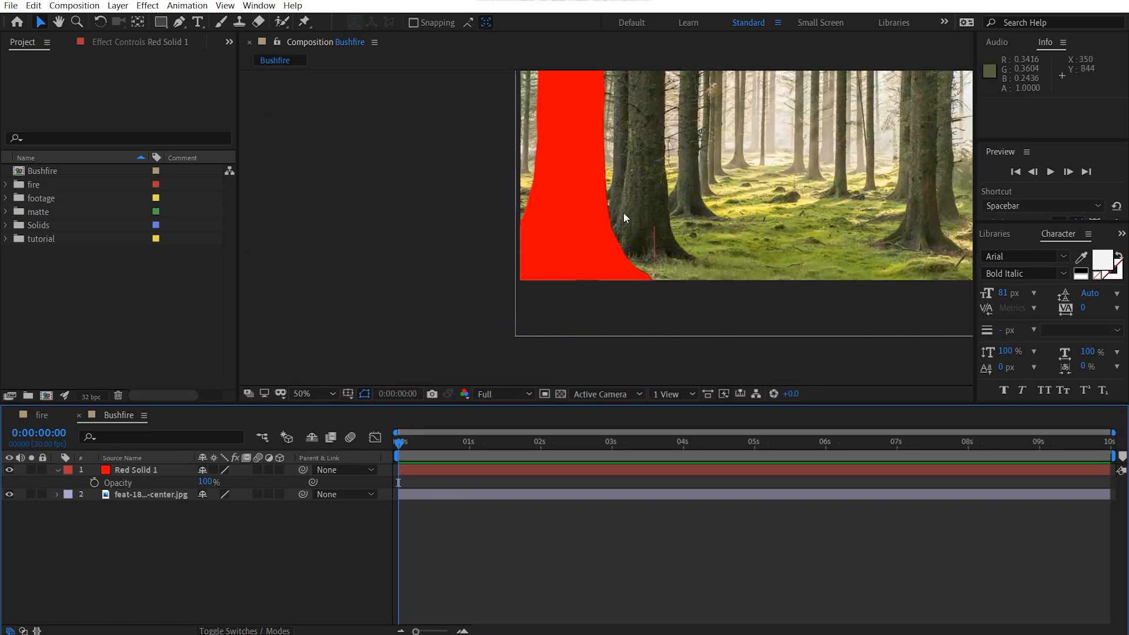
pyautogui.press('h')
pyautogui.moveTo(482, 328); pyautogui.dragTo(422, 317)
pyautogui.press('v')
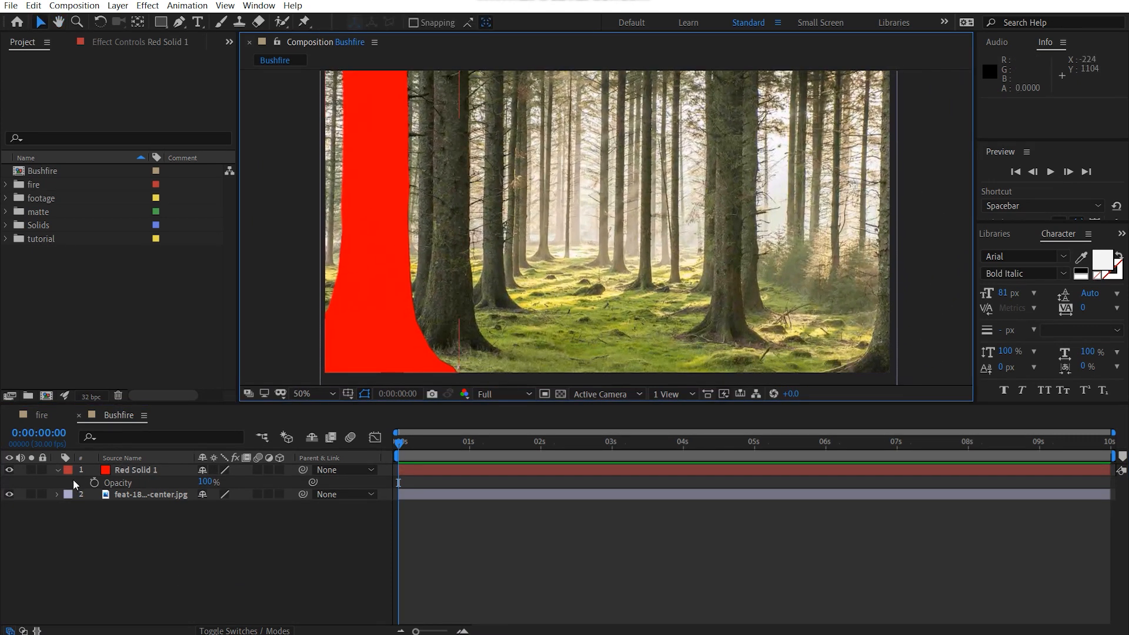
# Step: Pre-compose Red Solid 1 as "left tree", moving all attributes into the new composition
pyautogui.click(57, 471)
pyautogui.click(132, 473)
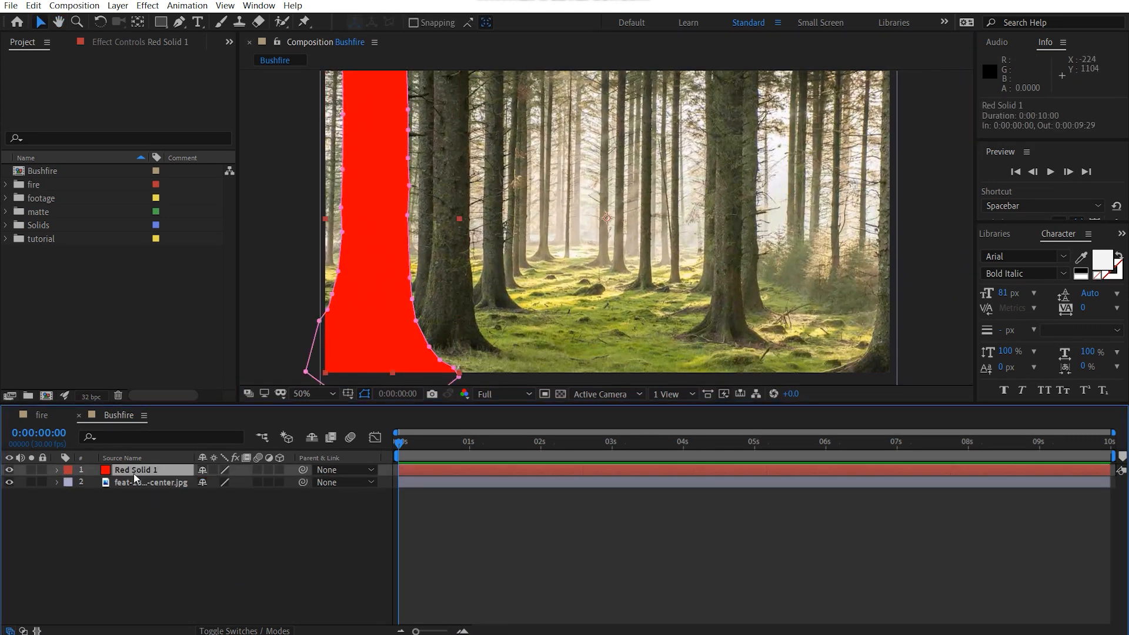
pyautogui.hotkey('ctrl', 'shift', 'c')
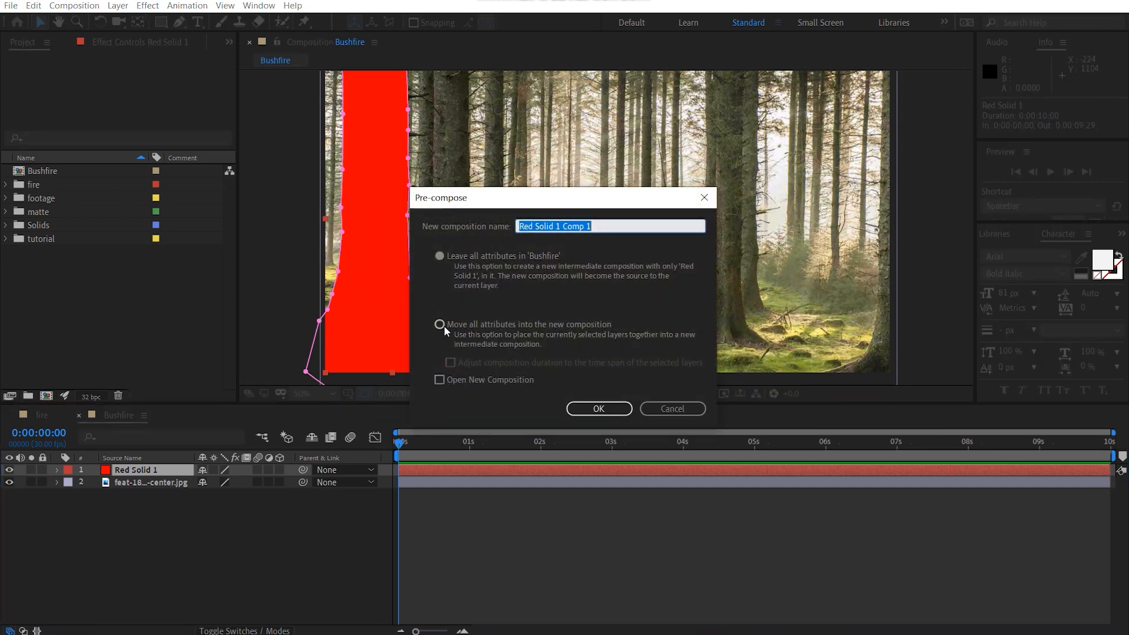
pyautogui.click(440, 324)
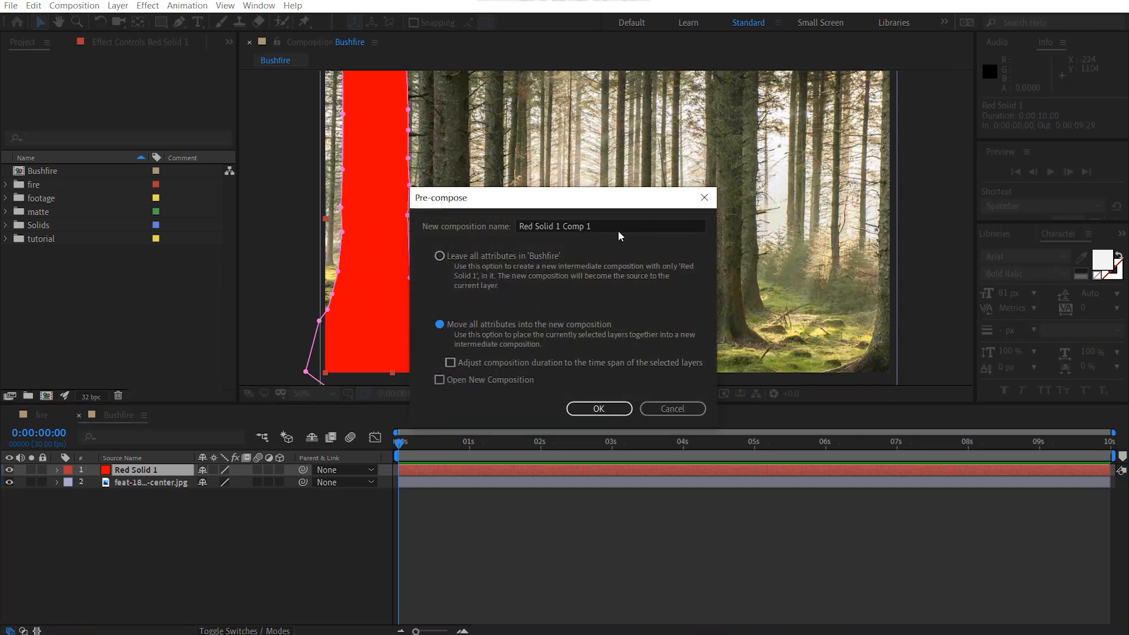
pyautogui.moveTo(619, 231); pyautogui.dragTo(246, 239)
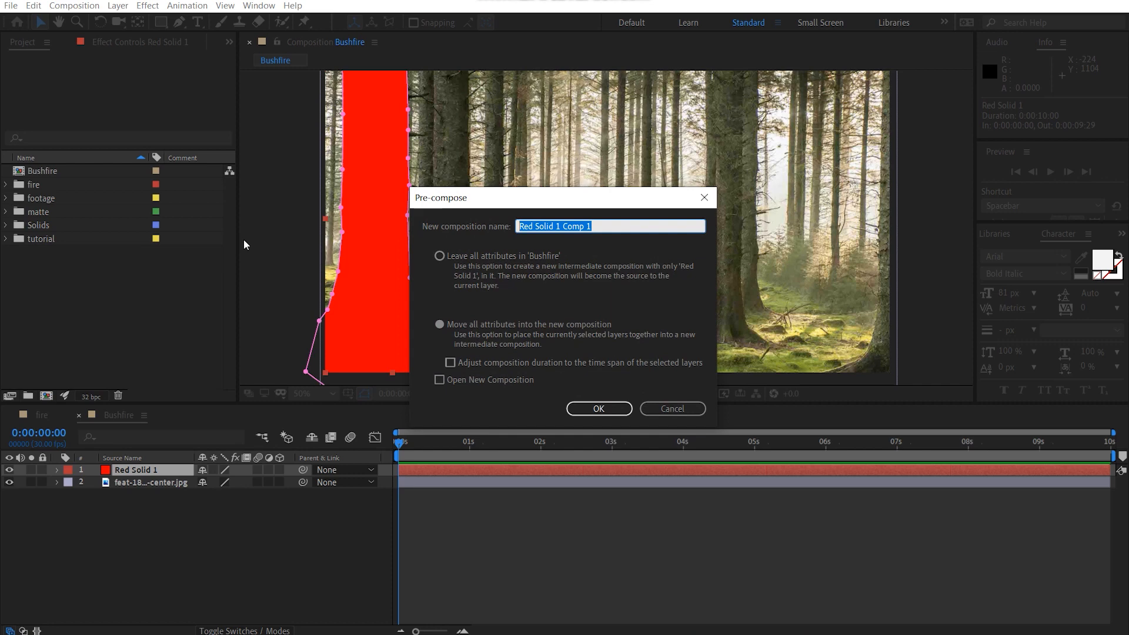
pyautogui.write('left tree')
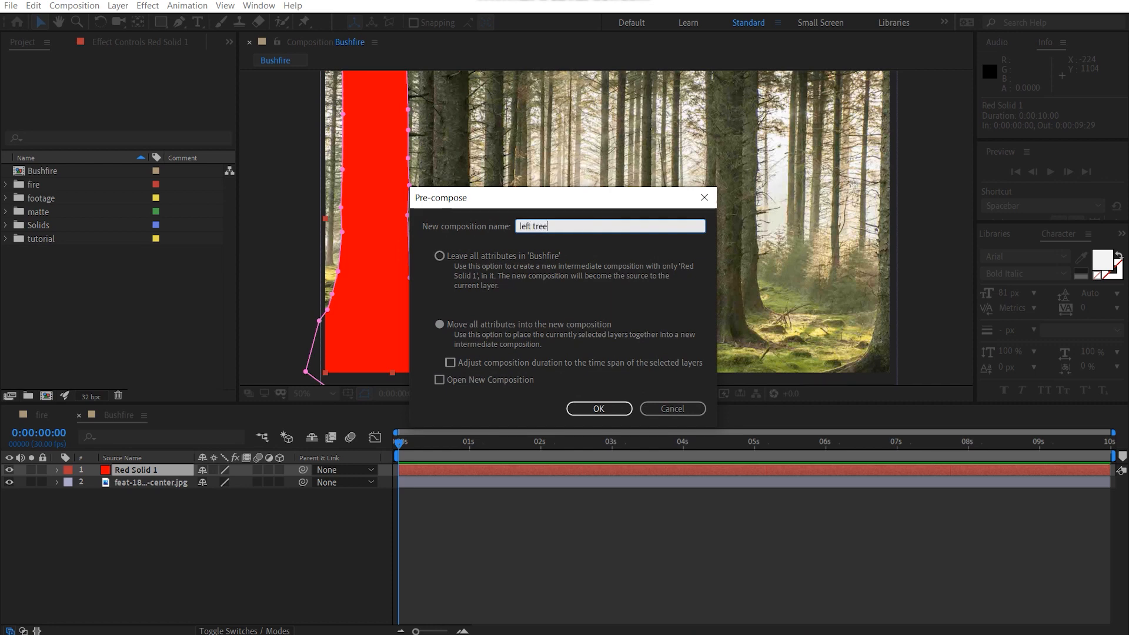
pyautogui.press('Return')
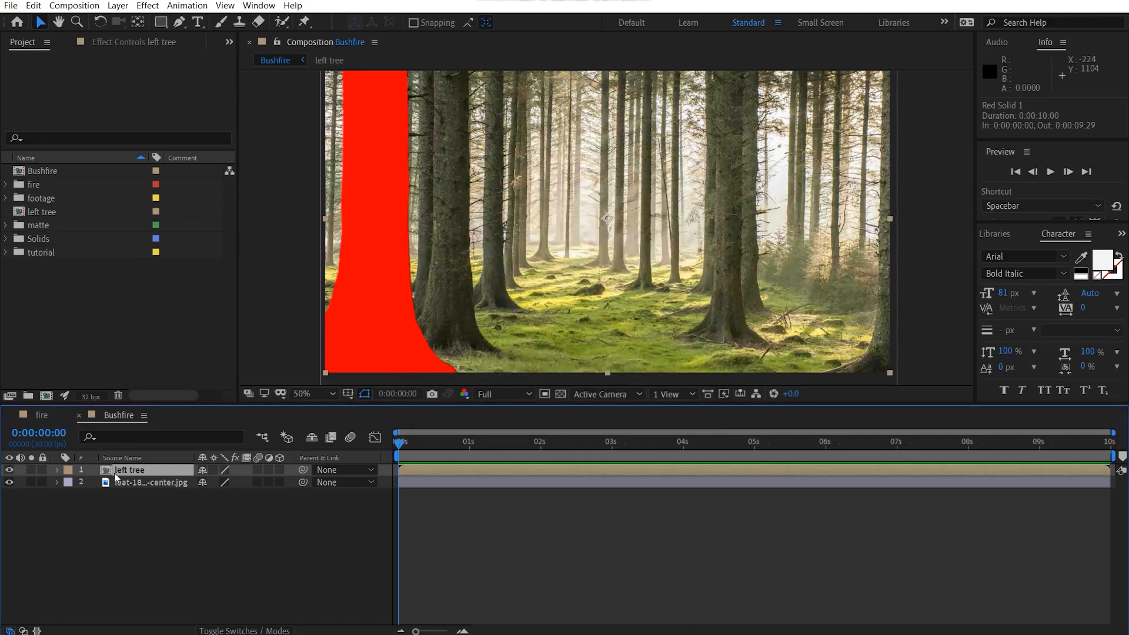
# Step: Try the left tree layer beneath the forest photo, and return the photo to the bottom of the layer stack
pyautogui.moveTo(118, 477); pyautogui.dragTo(173, 503)
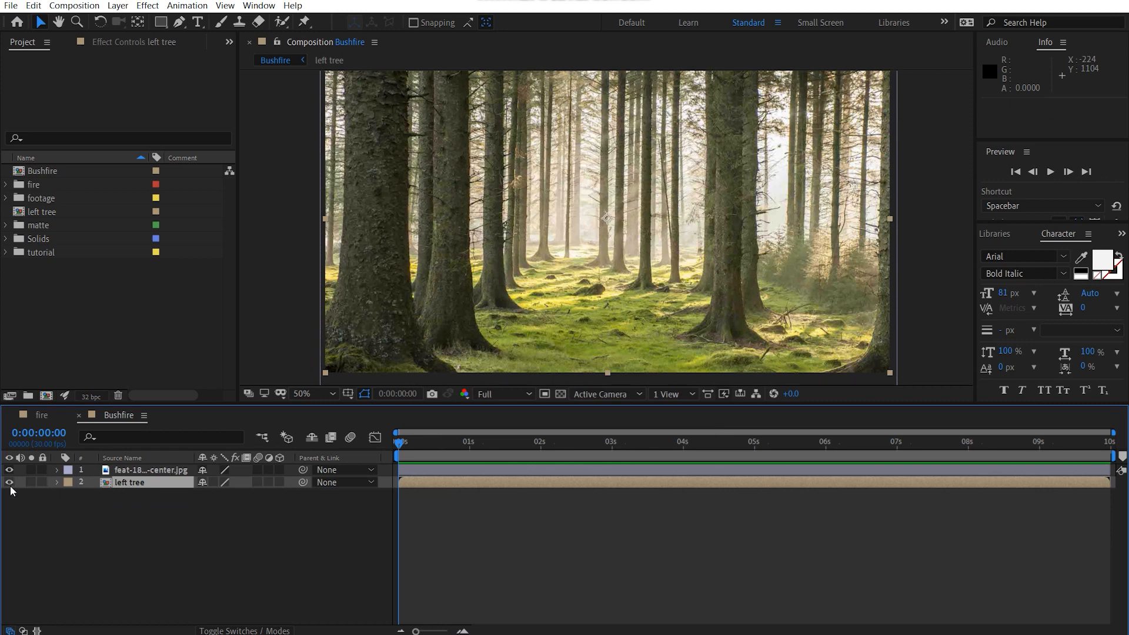
pyautogui.moveTo(129, 468); pyautogui.dragTo(130, 518)
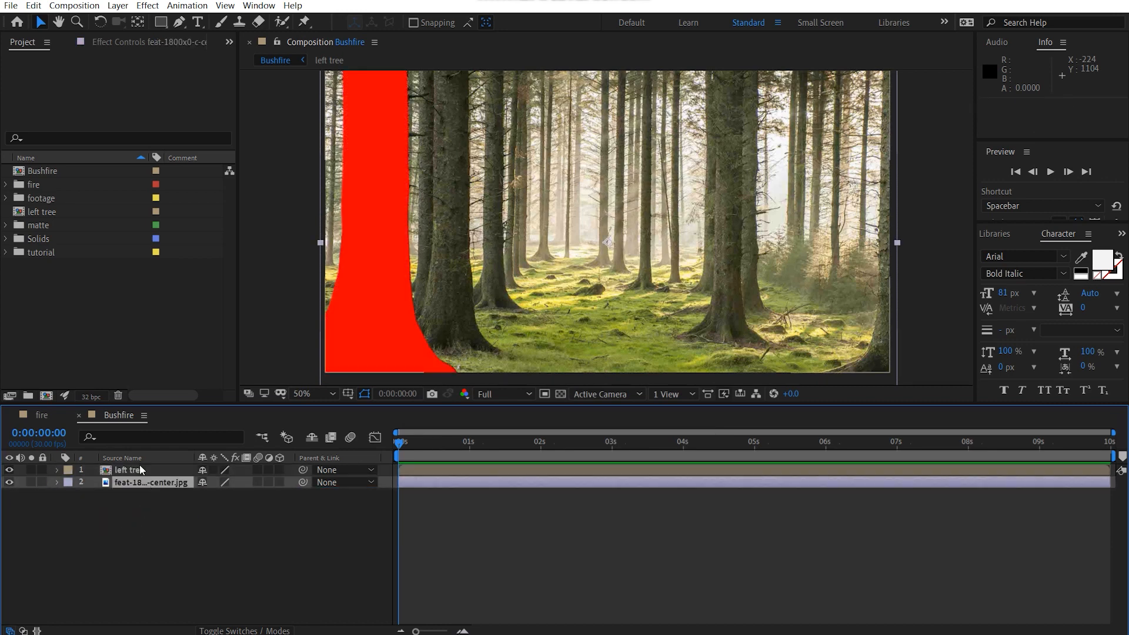
# Step: Add a second red solid above the left tree layer and hide it to reveal the photo for tracing
pyautogui.click(143, 473)
pyautogui.moveTo(607, 301); pyautogui.dragTo(514, 288)
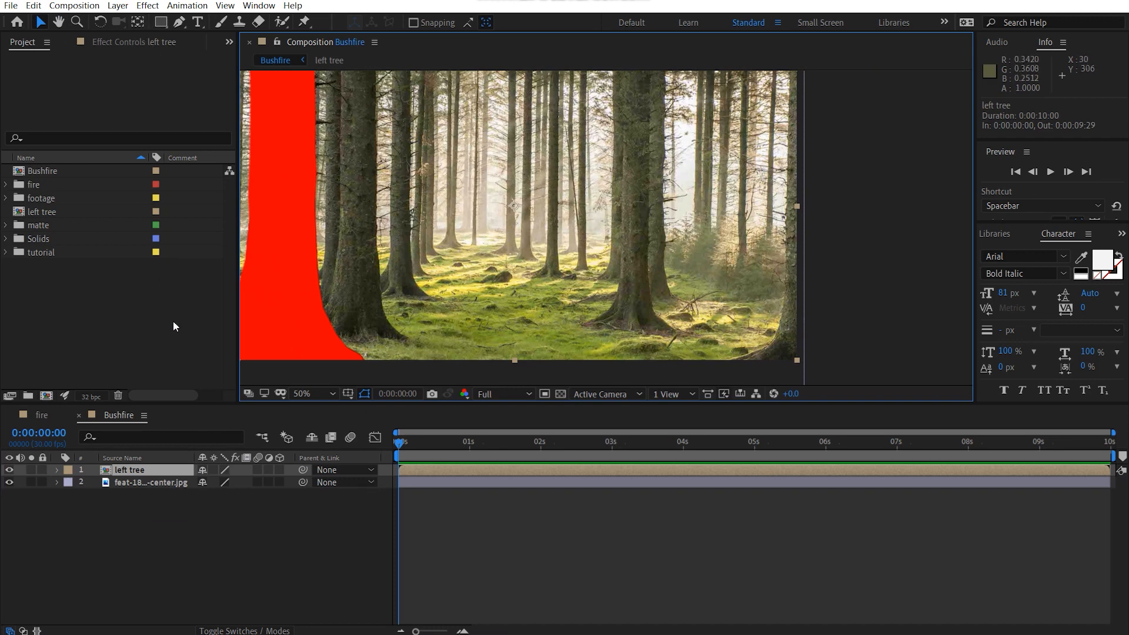
pyautogui.hotkey('ctrl', 'y')
pyautogui.click(617, 441)
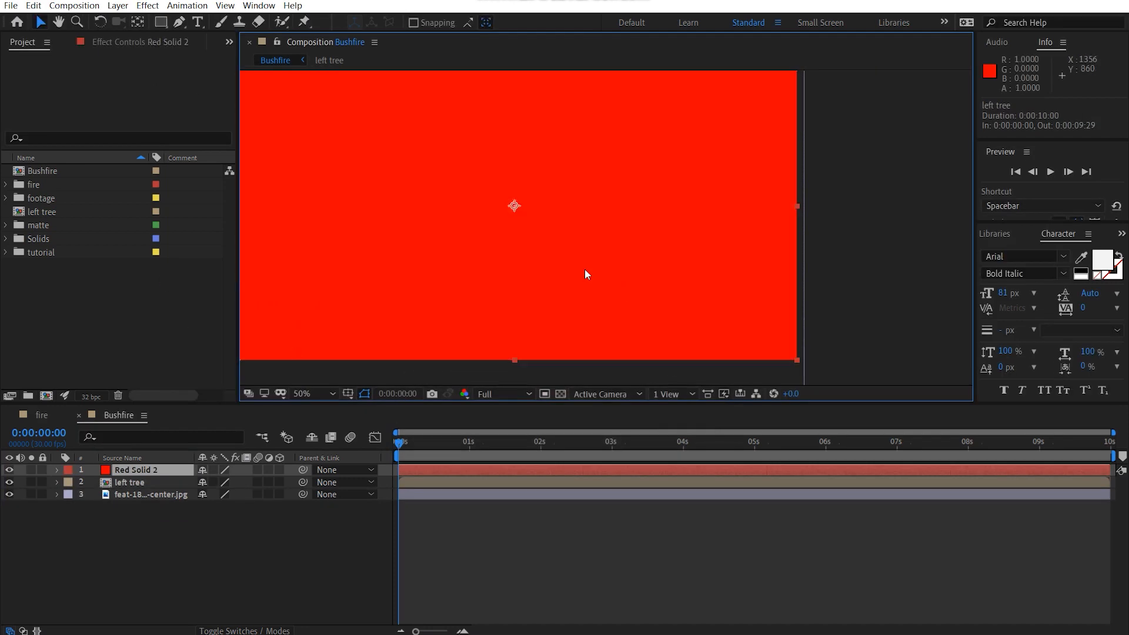
pyautogui.click(10, 470)
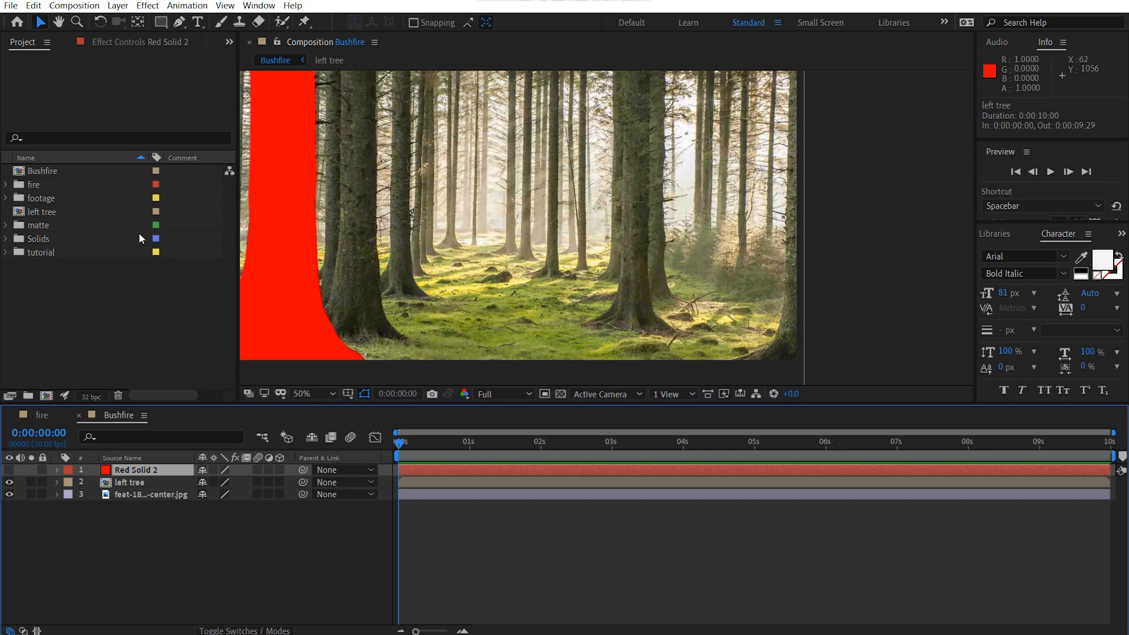
# Step: Start a Pen tool mask on the hidden solid just below the frame and trace up the rightmost tree's root flare
pyautogui.click(179, 21)
pyautogui.scroll(2, 437, 191)
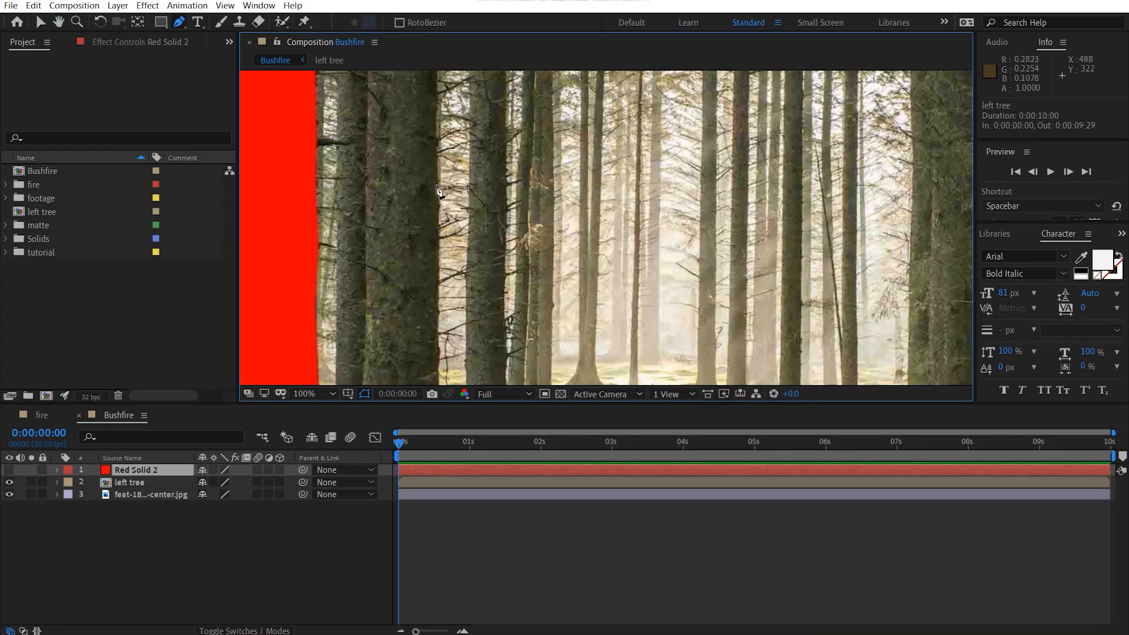
pyautogui.moveTo(941, 242); pyautogui.dragTo(582, 61)
pyautogui.moveTo(884, 277); pyautogui.dragTo(753, 148)
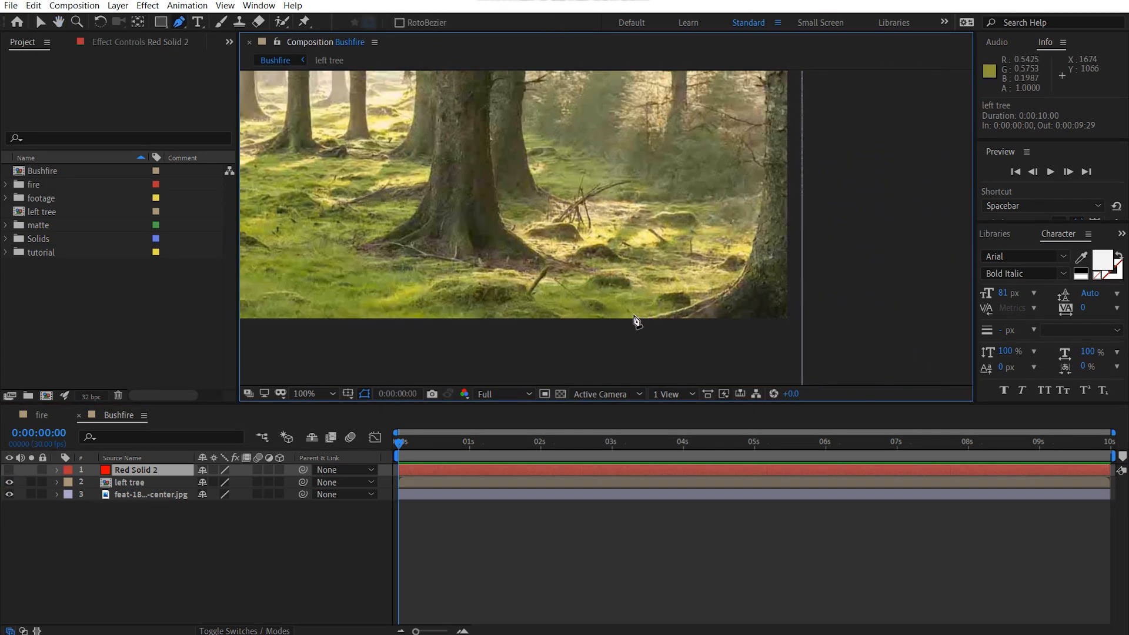
pyautogui.click(620, 327)
pyautogui.click(665, 308)
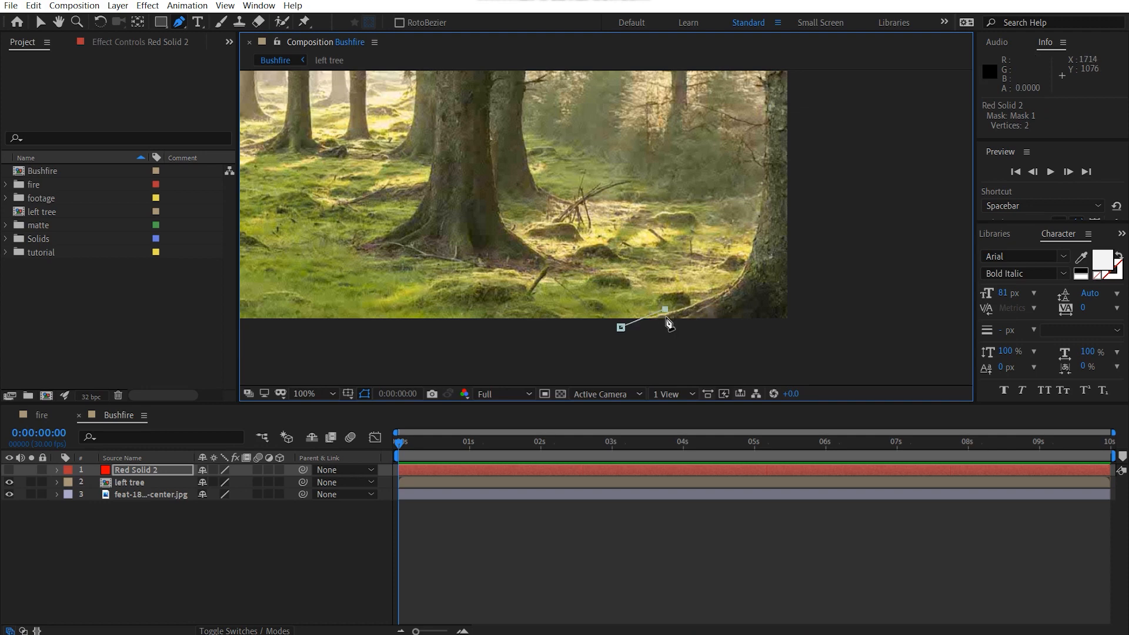
pyautogui.hotkey('ctrl', 'z')
pyautogui.click(697, 303)
pyautogui.click(714, 293)
pyautogui.click(727, 285)
pyautogui.moveTo(760, 192); pyautogui.dragTo(676, 328)
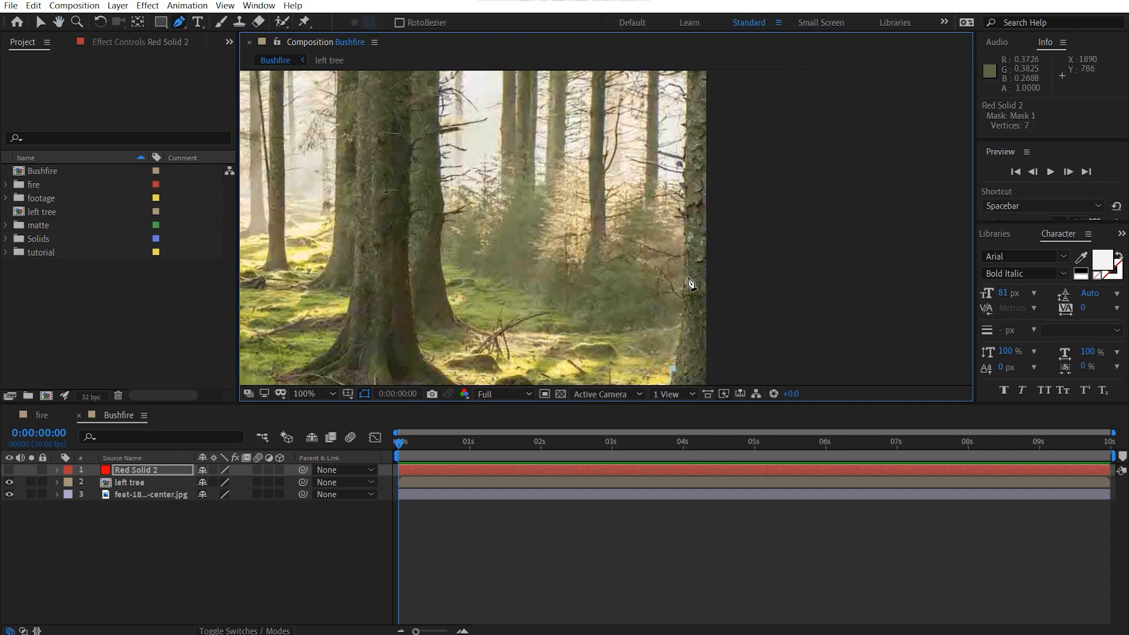
# Step: Continue the mask up the left edge of the rightmost trunk to just above the frame
pyautogui.click(686, 257)
pyautogui.click(685, 119)
pyautogui.moveTo(685, 120); pyautogui.dragTo(649, 260)
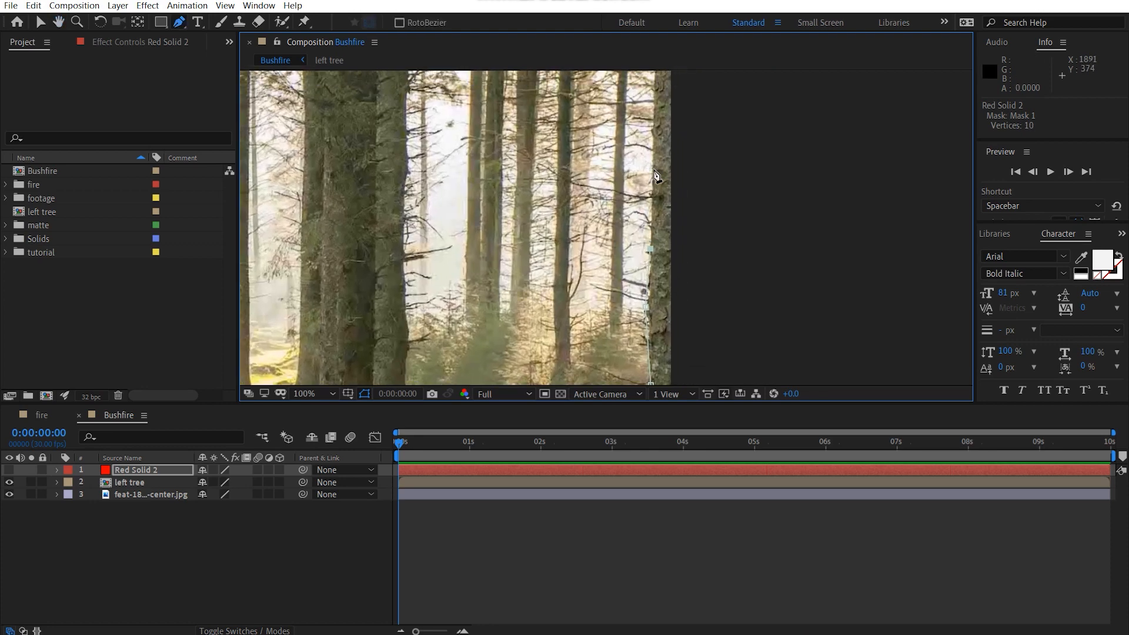
pyautogui.click(651, 124)
pyautogui.moveTo(651, 124); pyautogui.dragTo(623, 262)
pyautogui.click(627, 170)
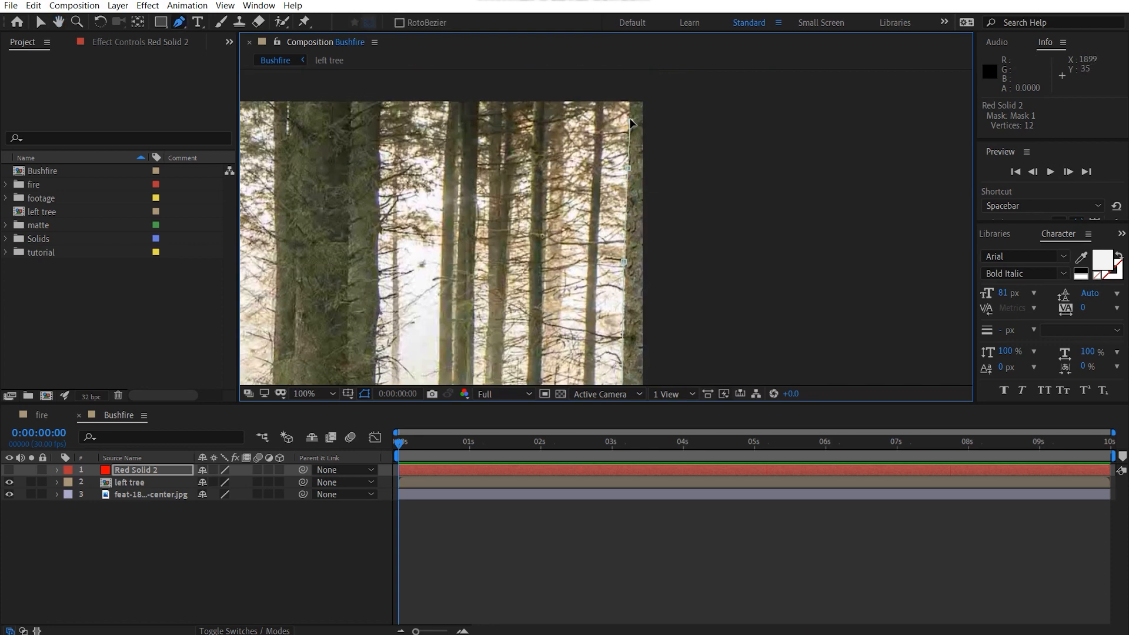
pyautogui.click(630, 91)
# Step: Bring the mask path over the top of the rightmost trunk and down outside the frame's right edge
pyautogui.click(662, 100)
pyautogui.click(686, 183)
pyautogui.moveTo(686, 183); pyautogui.dragTo(707, 80)
pyautogui.scroll(-1, 703, 237)
pyautogui.moveTo(676, 330); pyautogui.dragTo(697, 238)
# Step: Close the rightmost trunk's mask around the frame's lower right corner and make the second red solid visible to inspect its edge
pyautogui.click(694, 245)
pyautogui.click(676, 292)
pyautogui.click(664, 348)
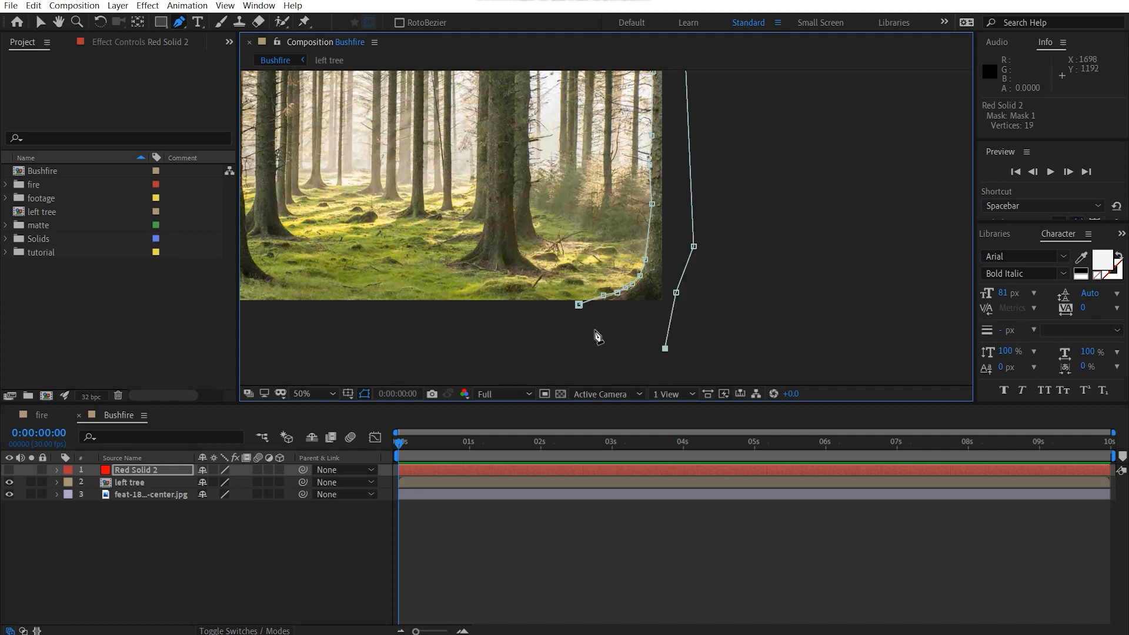
pyautogui.click(595, 330)
pyautogui.click(579, 305)
pyautogui.click(9, 469)
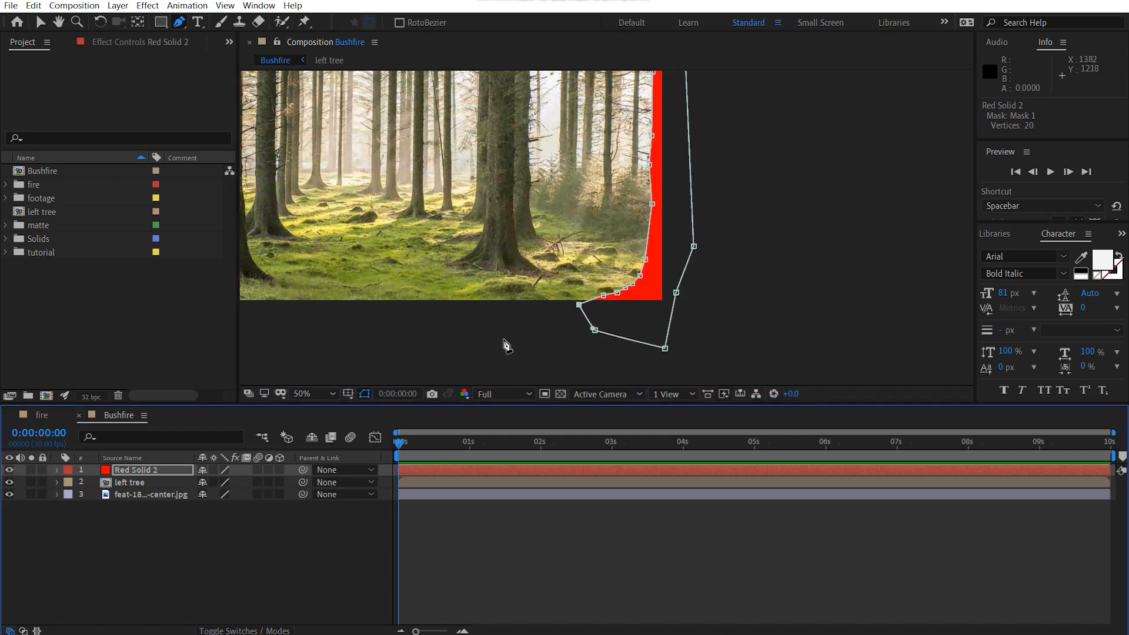
pyautogui.scroll(1, 723, 297)
pyautogui.moveTo(761, 270); pyautogui.dragTo(757, 236)
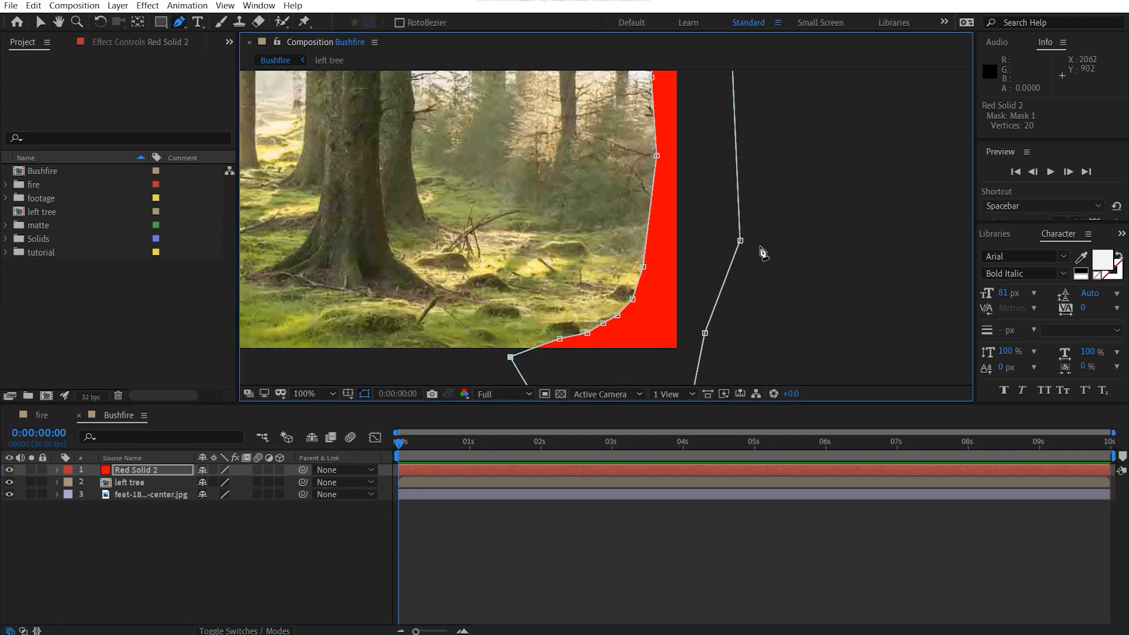
# Step: Feather the rightmost trunk's mask by 5 pixels and lower the second red solid's opacity to about 31%
pyautogui.press('f')
pyautogui.click(226, 492)
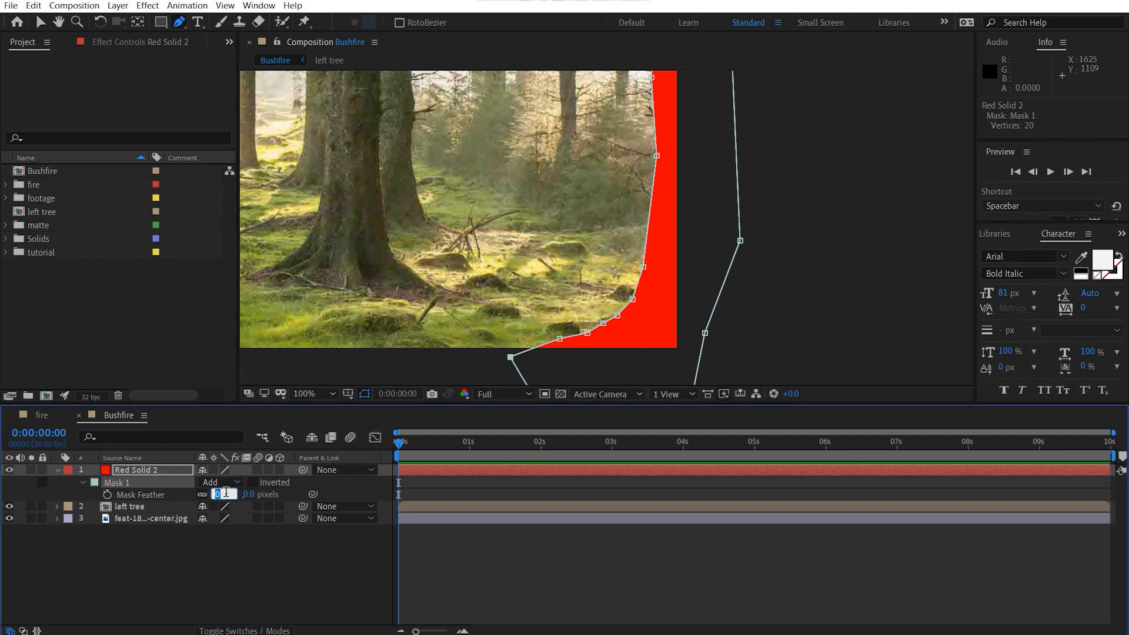
pyautogui.write('5')
pyautogui.press('Return')
pyautogui.press('t')
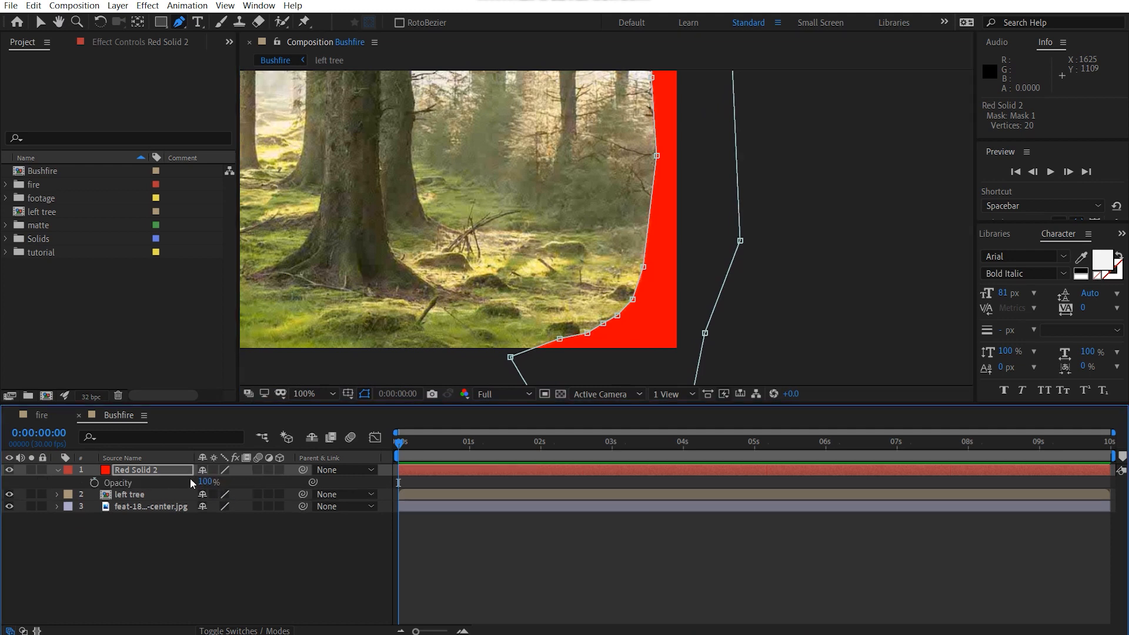
pyautogui.moveTo(203, 481); pyautogui.dragTo(145, 483)
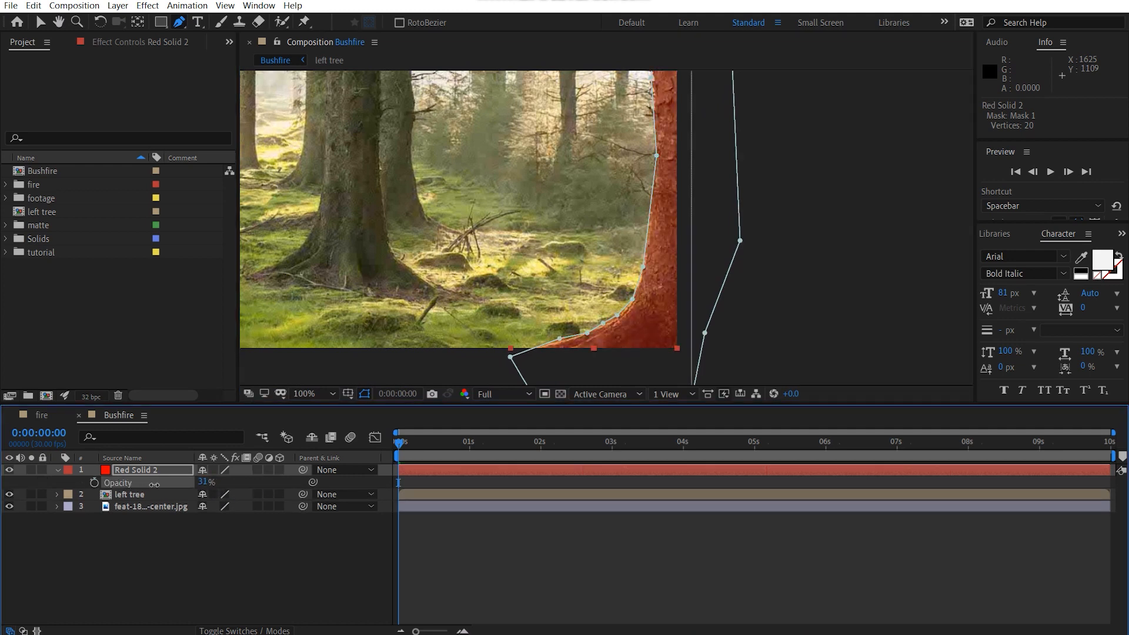
# Step: Check the mask against the rightmost trunk's left edge from root to treetop, nudging stray mask vertices onto the bark
pyautogui.moveTo(552, 296); pyautogui.dragTo(500, 279)
pyautogui.scroll(1, 564, 276)
pyautogui.press('v')
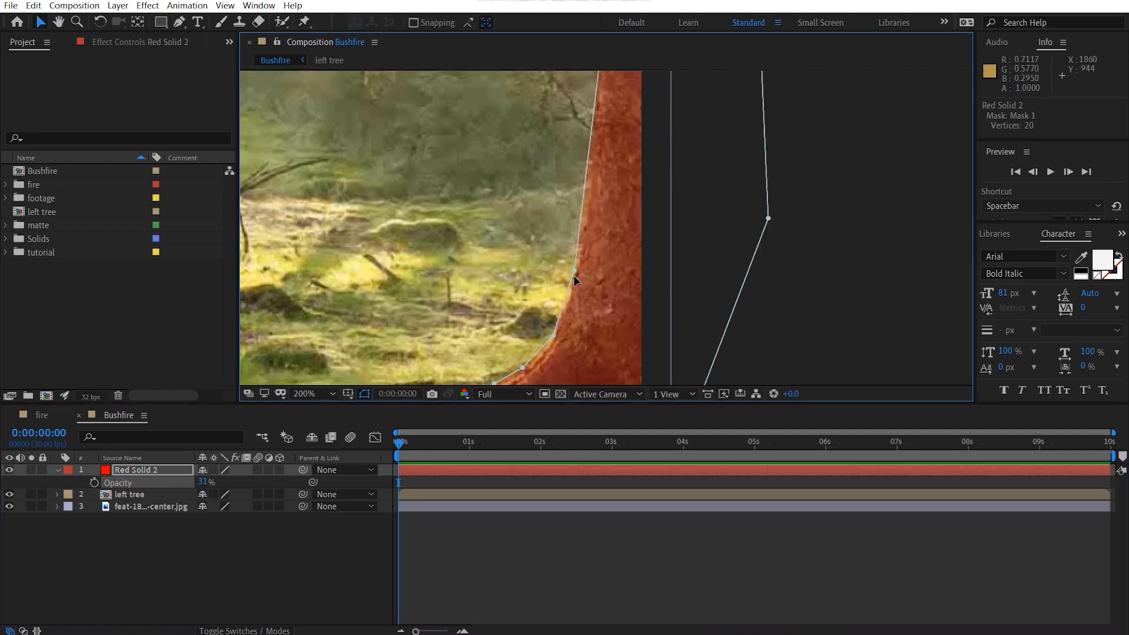
pyautogui.moveTo(576, 274); pyautogui.dragTo(577, 278)
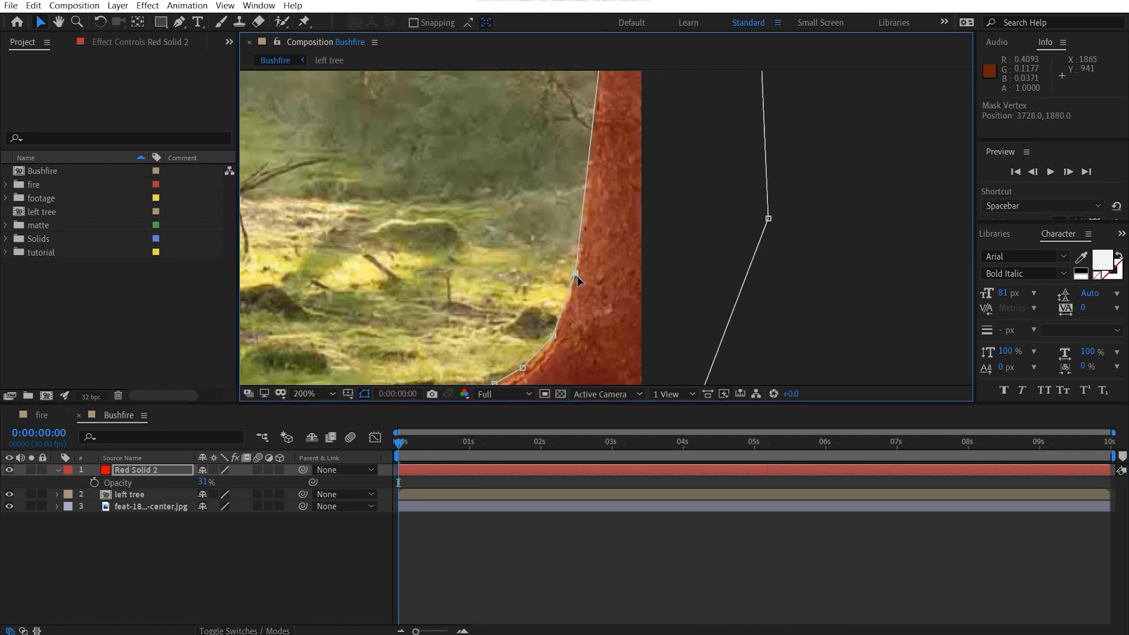
pyautogui.scroll(5, 578, 281)
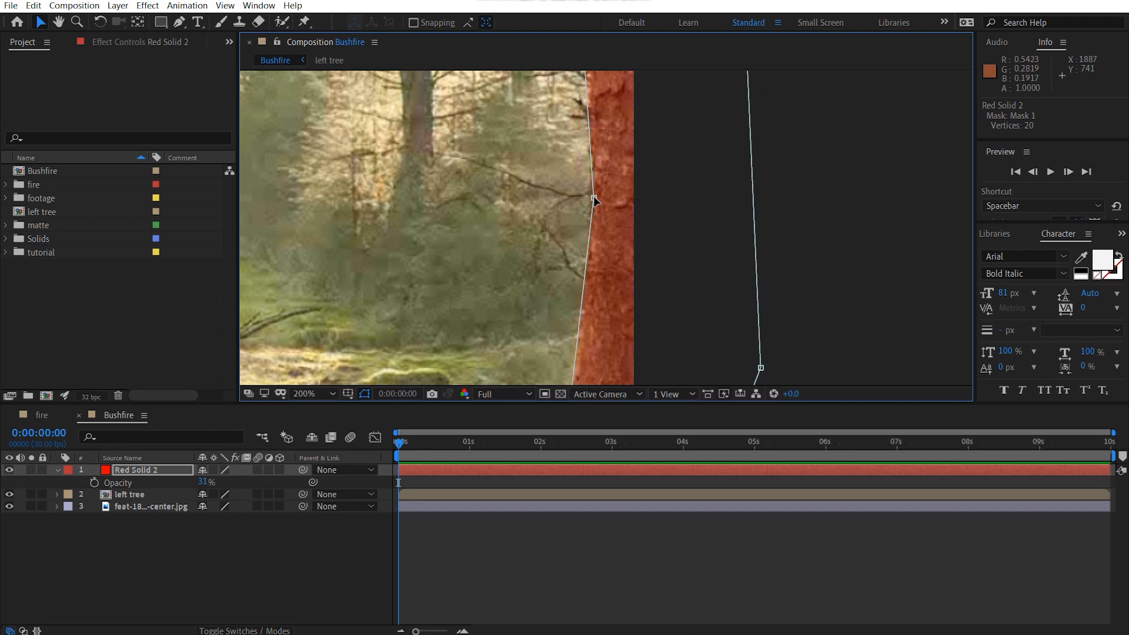
pyautogui.moveTo(594, 197); pyautogui.dragTo(582, 293)
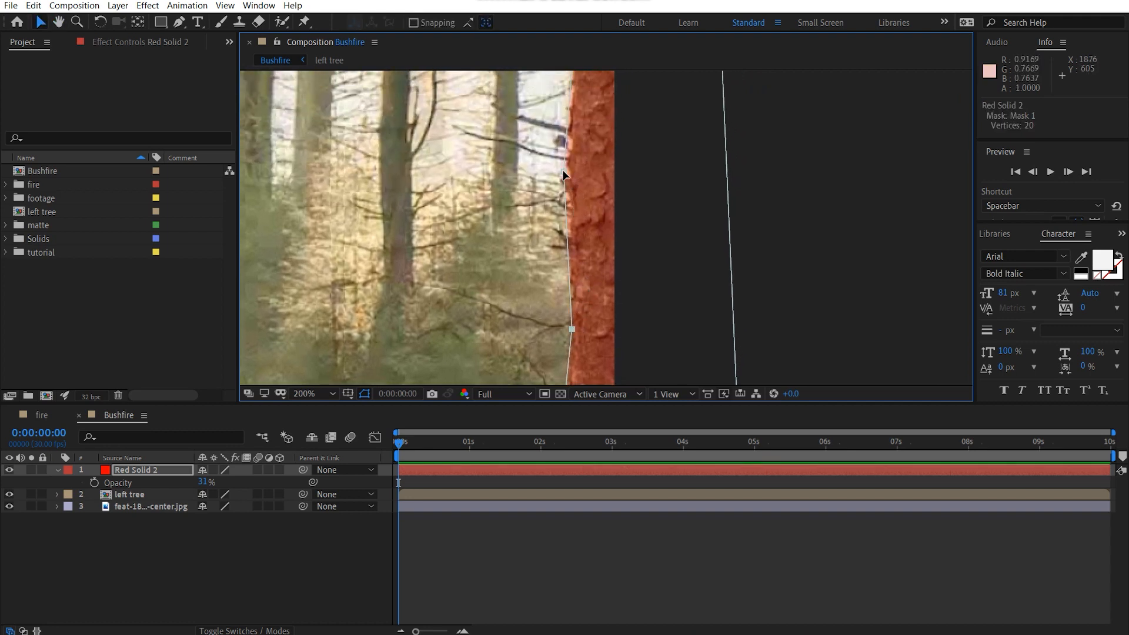
pyautogui.scroll(5, 570, 167)
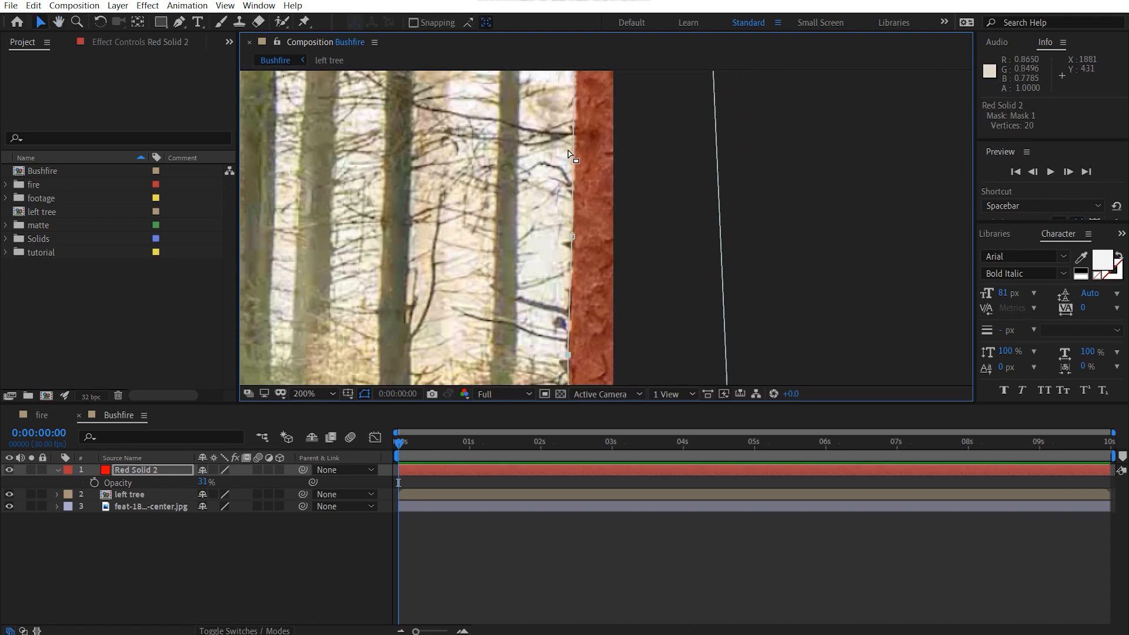
pyautogui.moveTo(568, 154); pyautogui.dragTo(547, 287)
pyautogui.moveTo(559, 182); pyautogui.dragTo(559, 237)
pyautogui.moveTo(571, 144); pyautogui.dragTo(574, 267)
pyautogui.moveTo(614, 216); pyautogui.dragTo(624, 352)
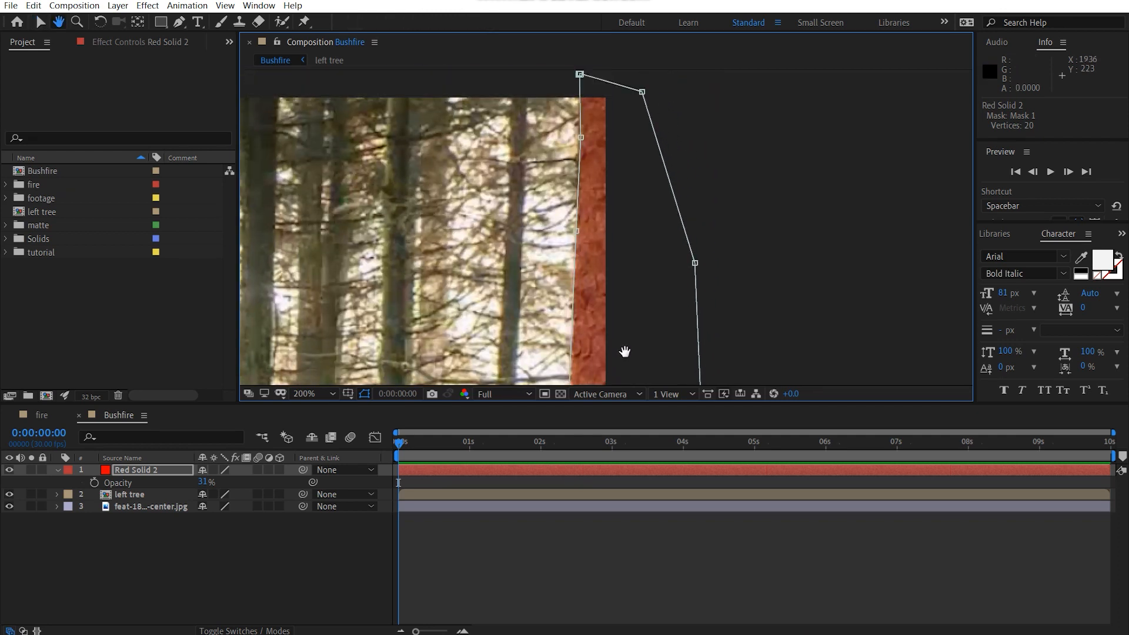
pyautogui.moveTo(582, 138); pyautogui.dragTo(580, 138)
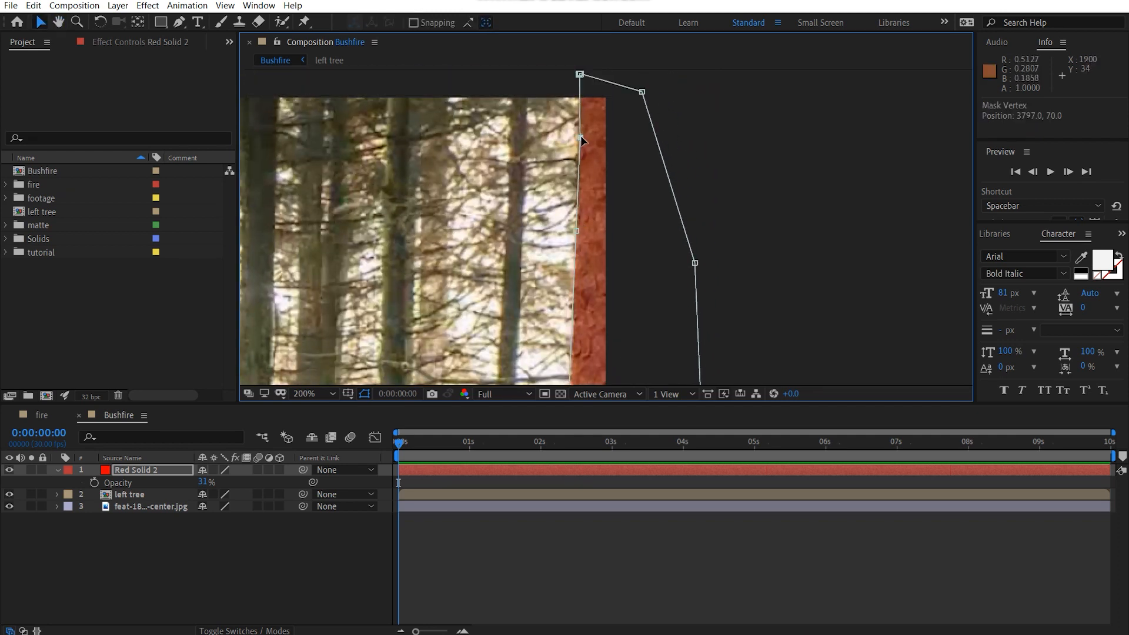
pyautogui.click(687, 141)
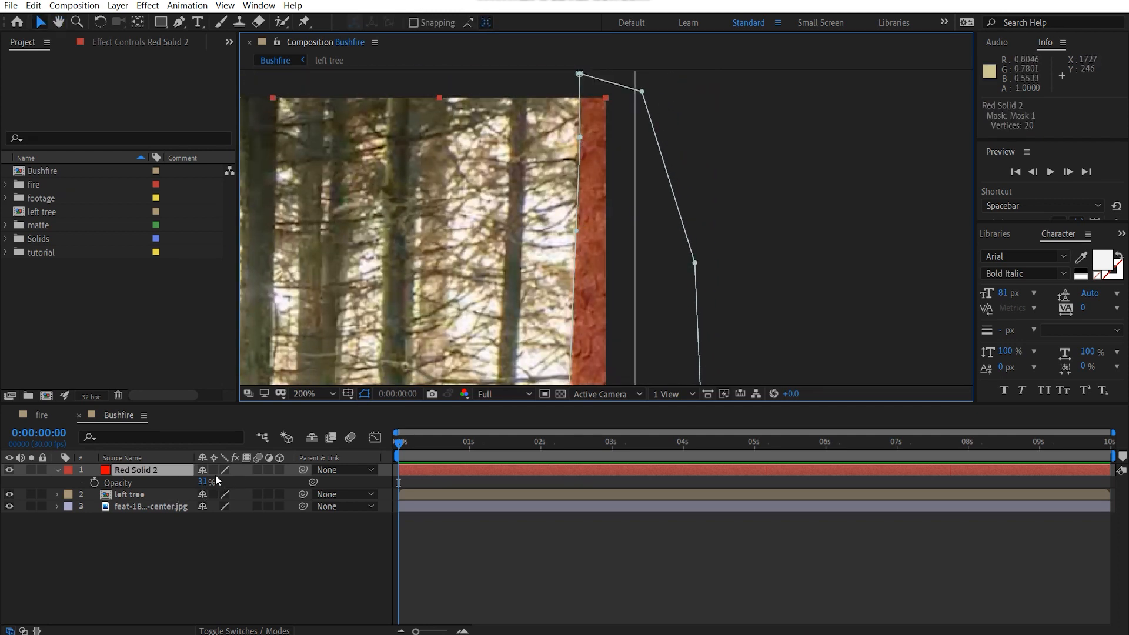
# Step: Restore the second red solid's opacity to 100% and shift the mask vertex near the trunk's top slightly outward
pyautogui.moveTo(205, 484); pyautogui.dragTo(272, 479)
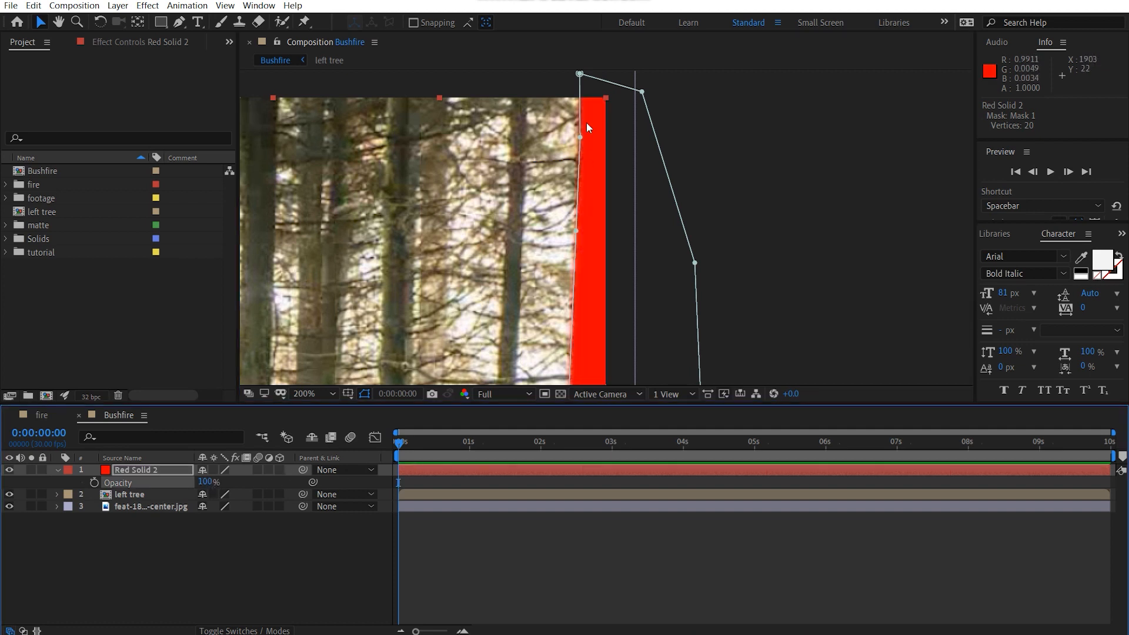
pyautogui.moveTo(580, 137); pyautogui.dragTo(577, 138)
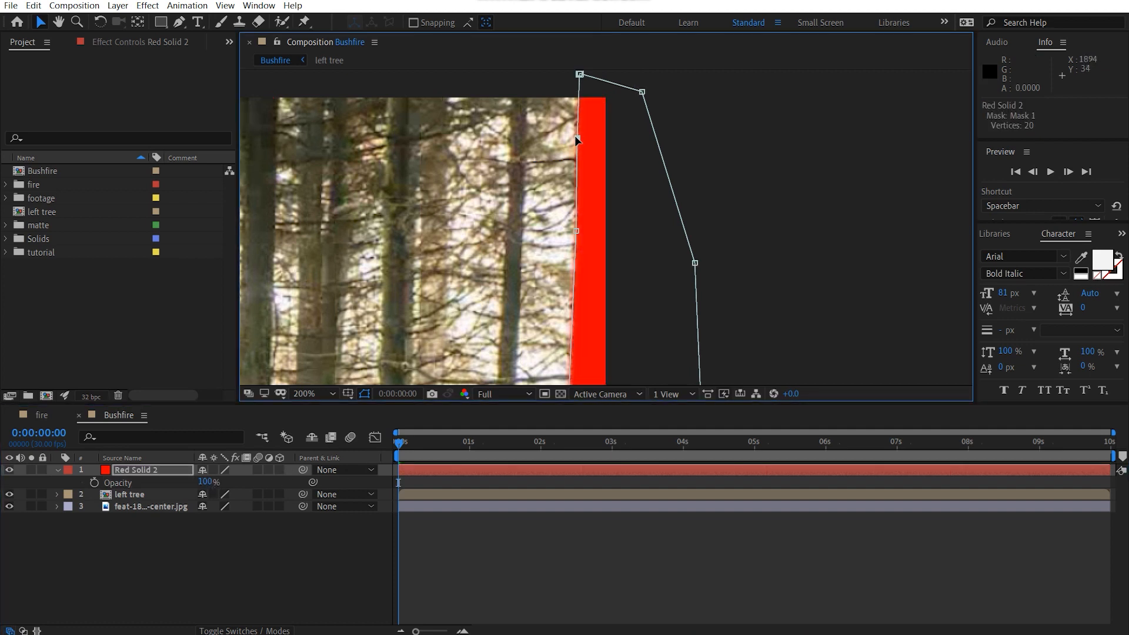
pyautogui.click(725, 130)
# Step: Pre-compose the second red solid as "right tree" with all attributes moved into the new composition
pyautogui.click(160, 470)
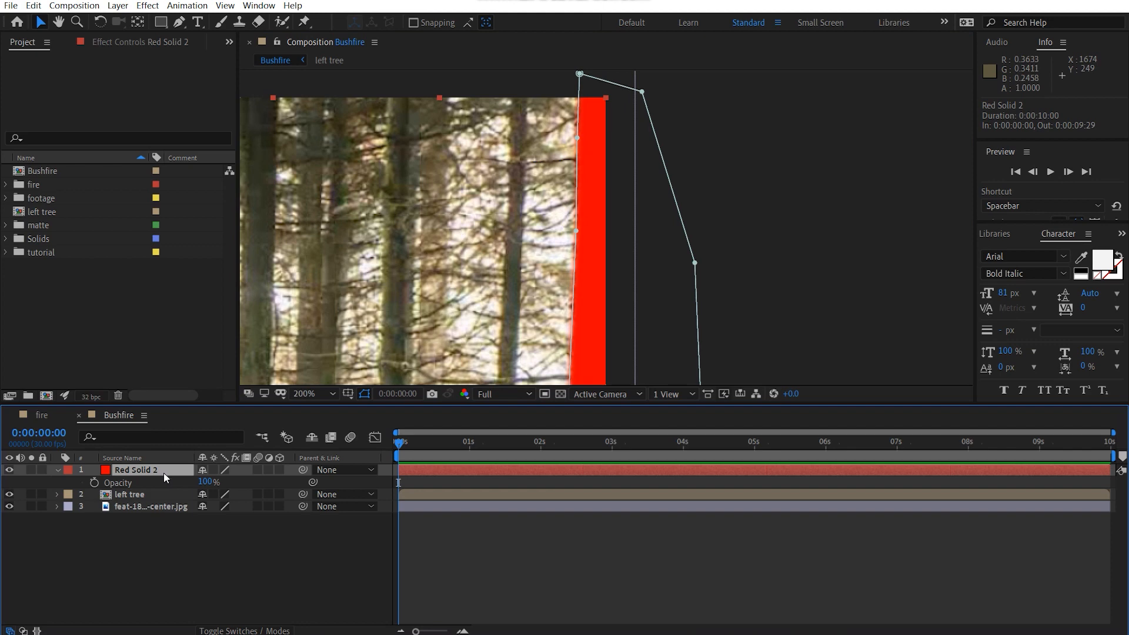
pyautogui.hotkey('ctrl', 'shift', 'c')
pyautogui.write('right tr')
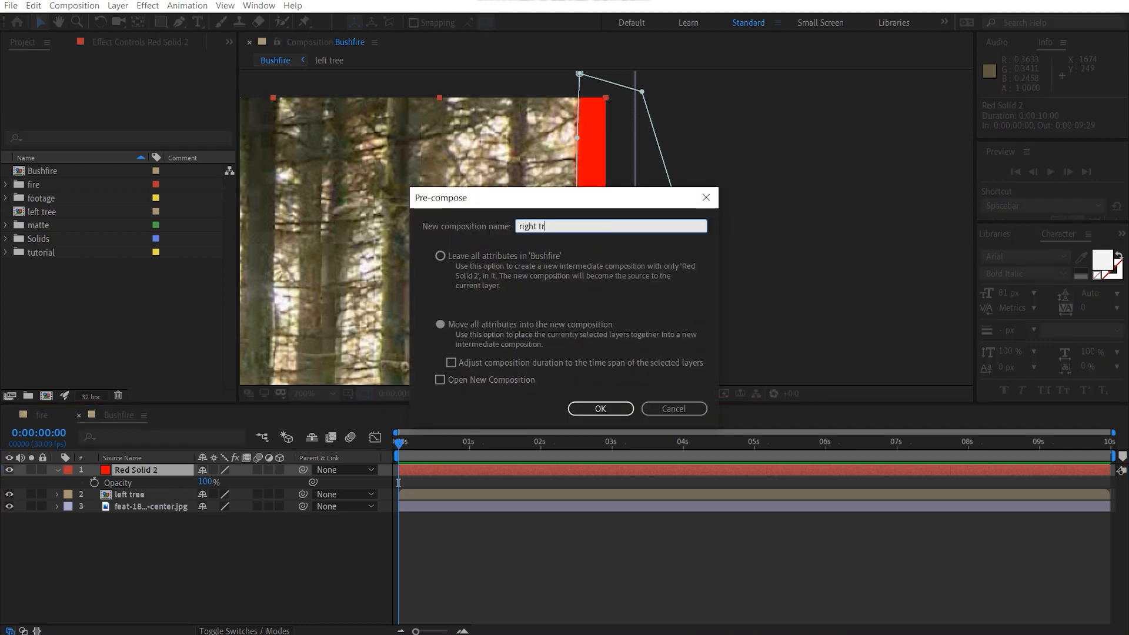
pyautogui.write('ee')
pyautogui.press('Return')
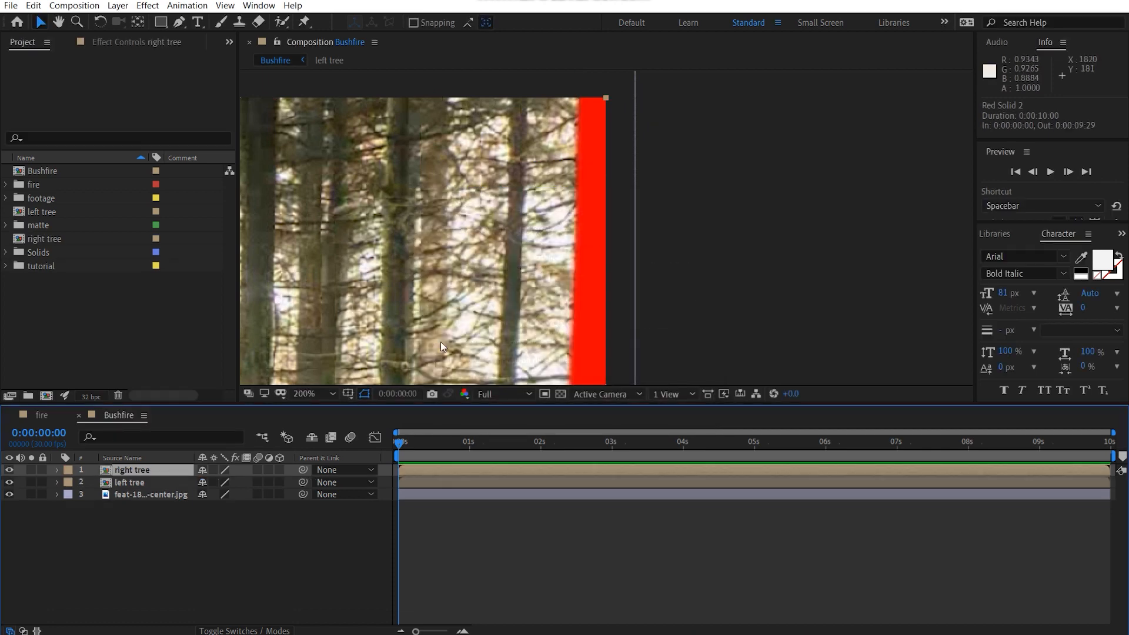
pyautogui.scroll(-4, 731, 96)
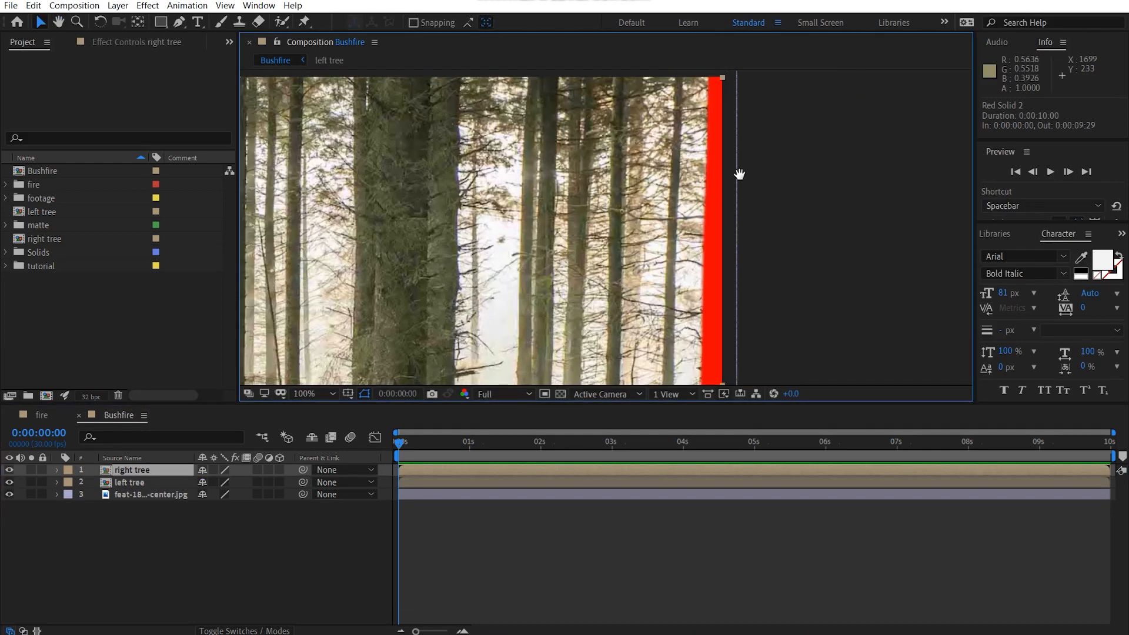
pyautogui.moveTo(762, 203); pyautogui.dragTo(772, 201)
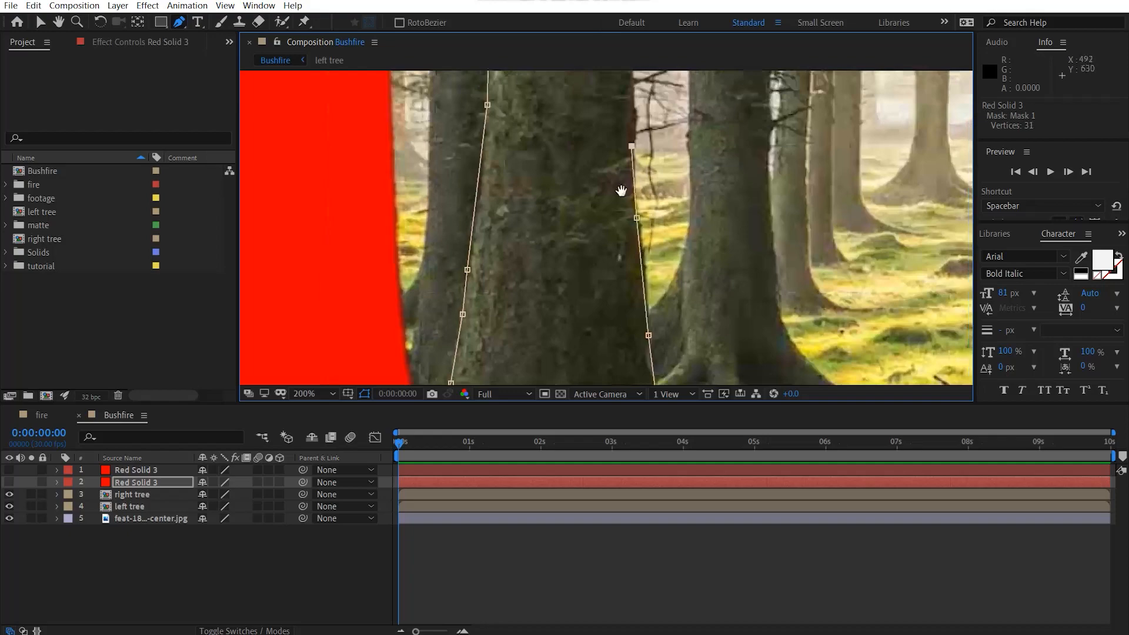
# Step: Pre-compose the two inner trees' masked red solids as "left tree 2nd" and "right tree 2nd", and hide all four tree layers
pyautogui.click(535, 145)
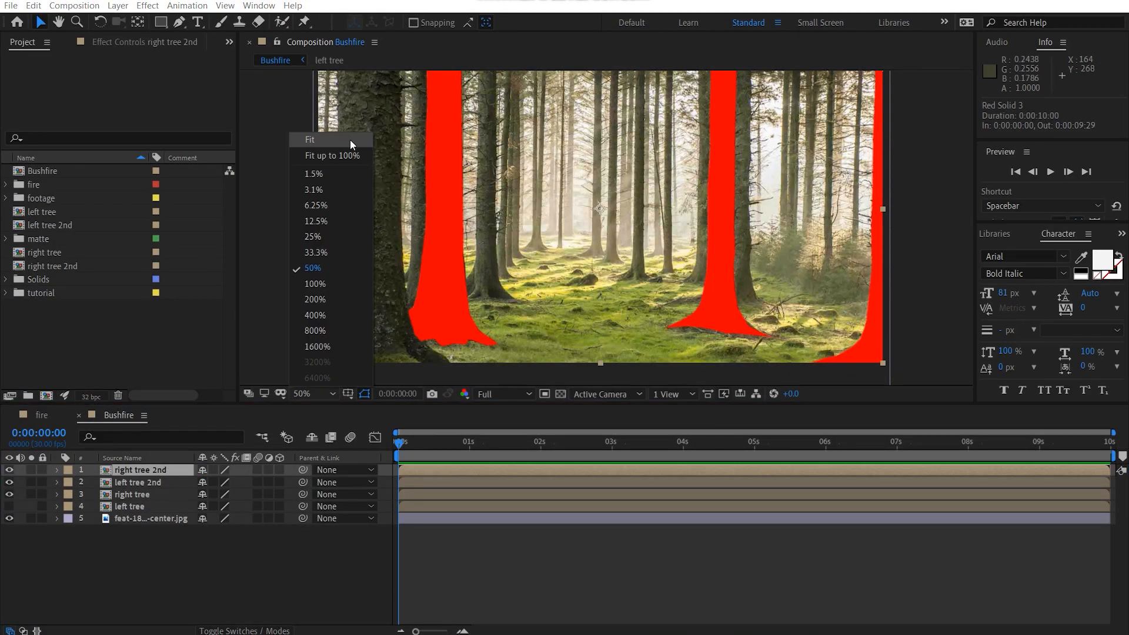
pyautogui.click(350, 140)
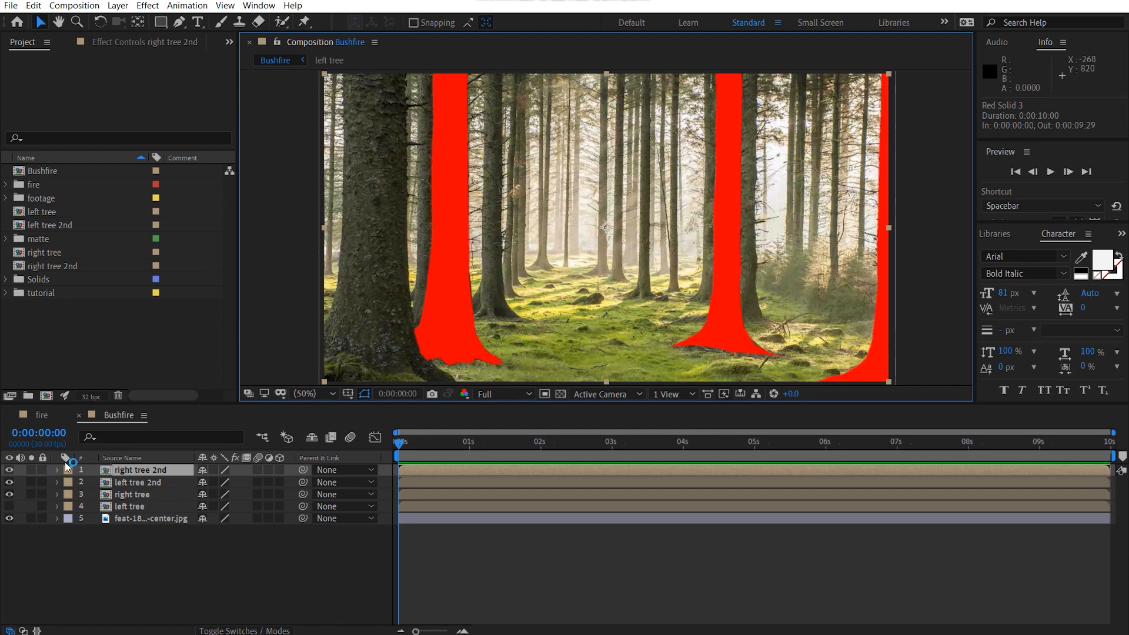
pyautogui.click(9, 506)
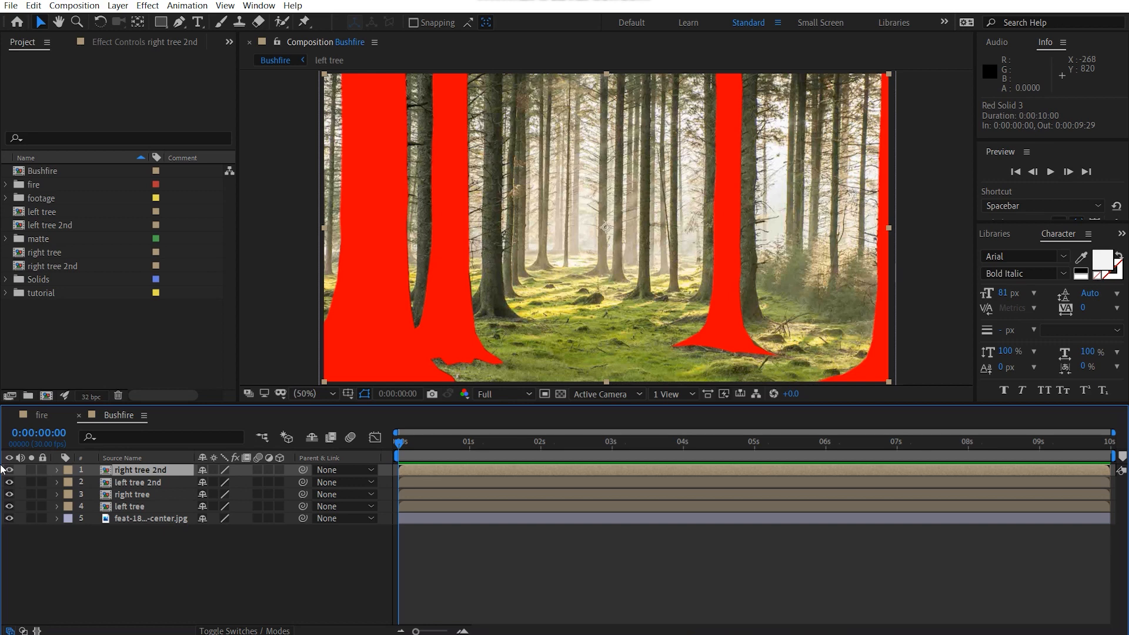
pyautogui.moveTo(9, 469); pyautogui.dragTo(9, 506)
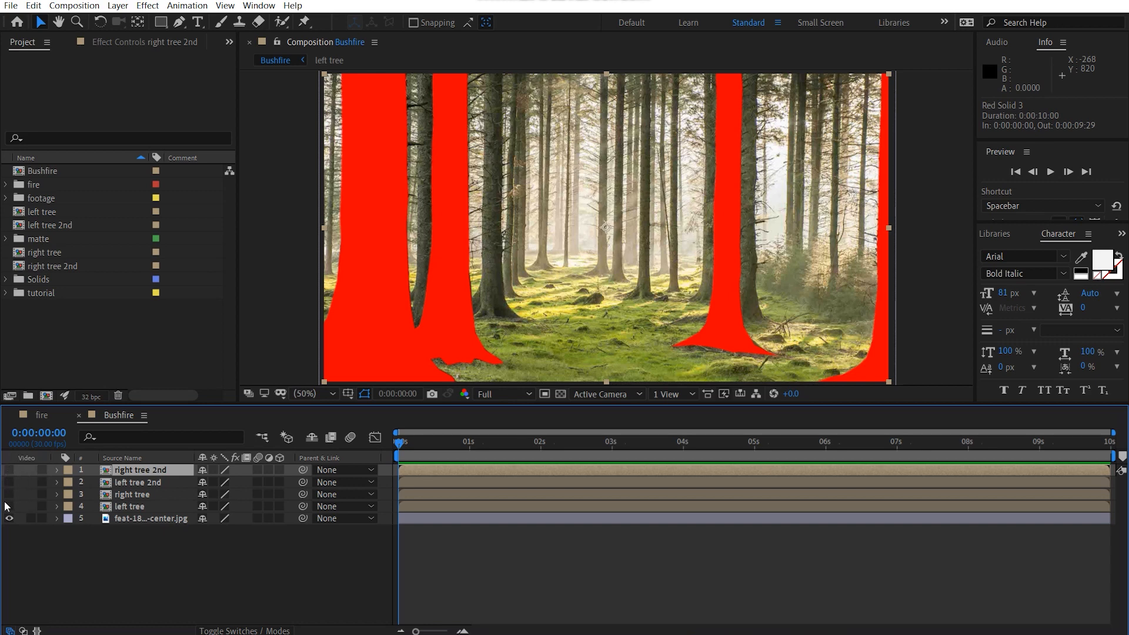
# Step: Add Big_Fire_03.mov from the footage folder as the top layer of the Bushfire composition
pyautogui.click(7, 185)
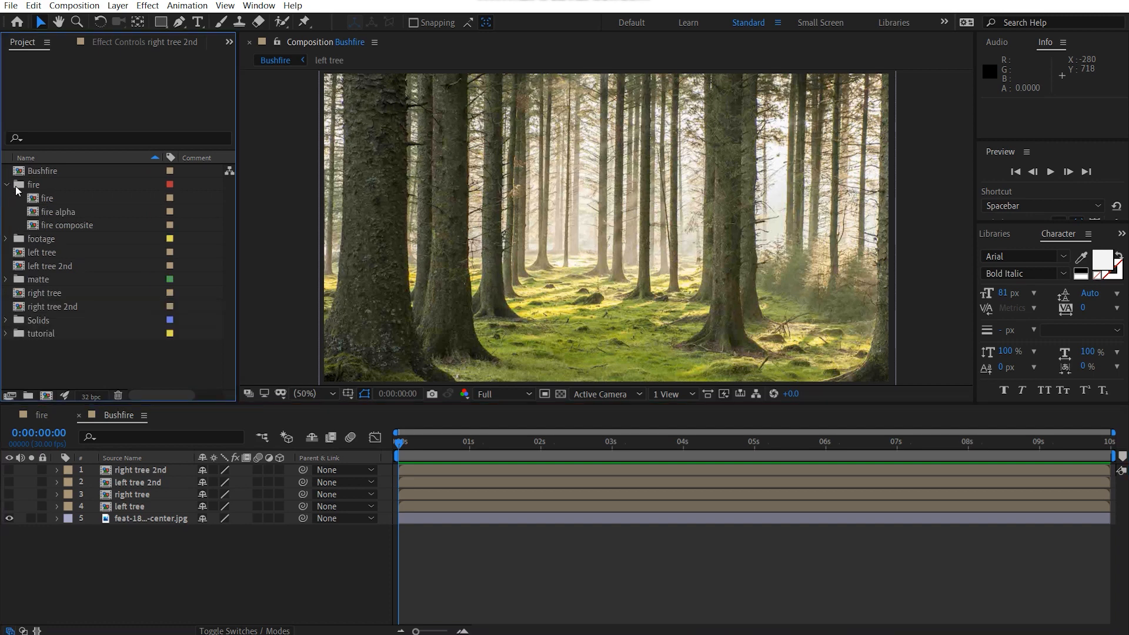
pyautogui.click(6, 185)
pyautogui.click(5, 199)
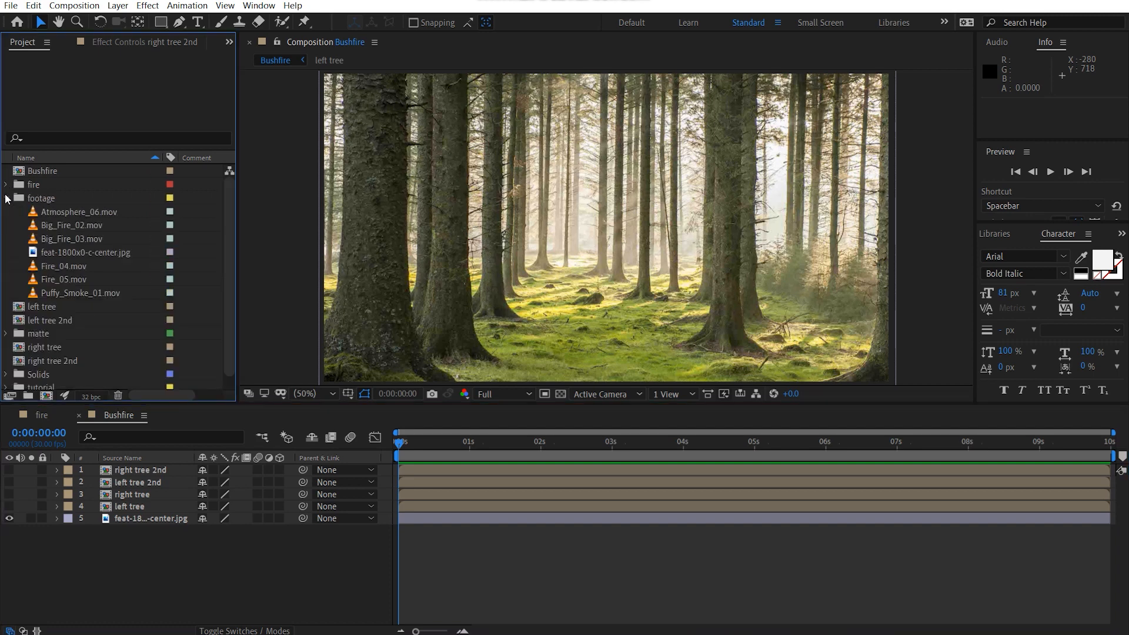
pyautogui.click(74, 200)
pyautogui.click(80, 212)
pyautogui.click(82, 225)
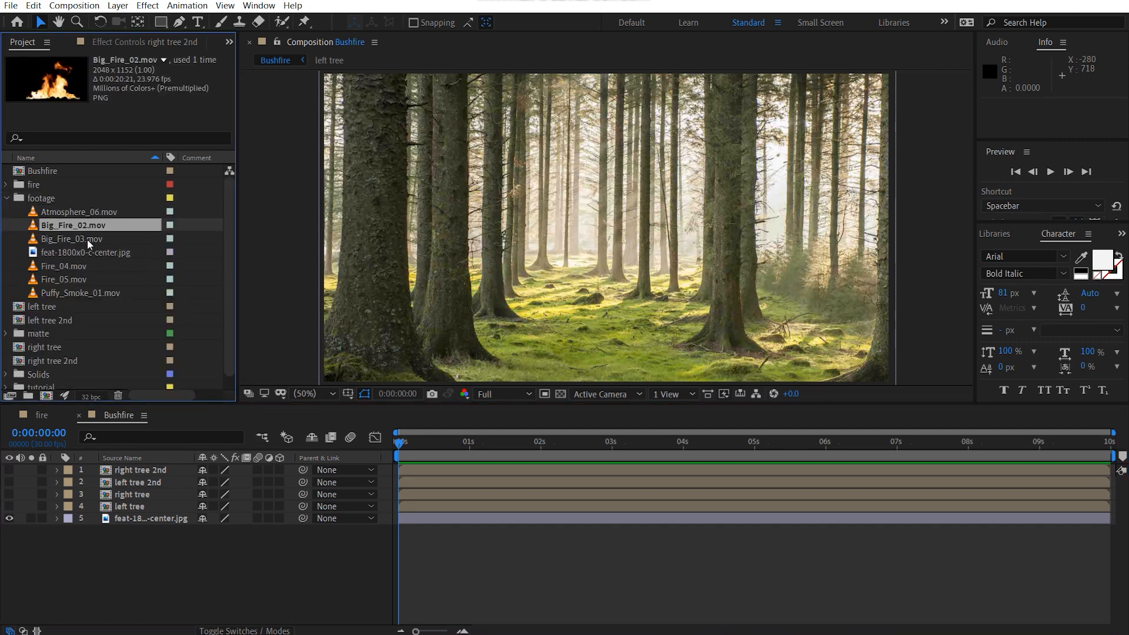
pyautogui.click(87, 238)
pyautogui.moveTo(192, 446); pyautogui.dragTo(176, 464)
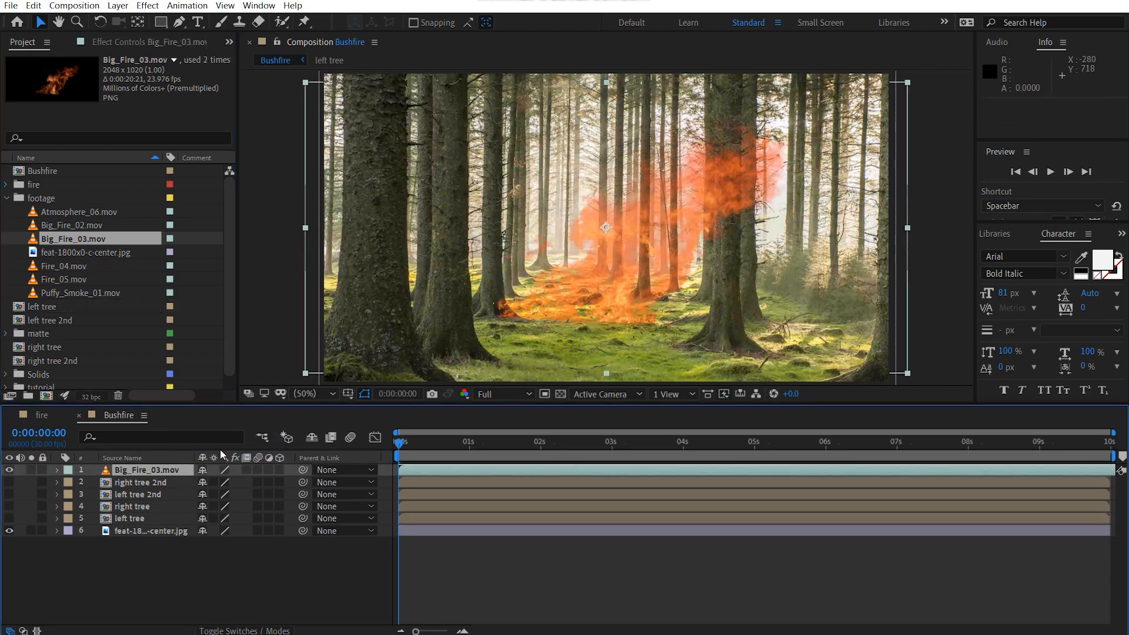
# Step: Solo the Big_Fire_03.mov layer and move it to position 976, 602
pyautogui.click(30, 471)
pyautogui.moveTo(700, 309); pyautogui.dragTo(668, 273)
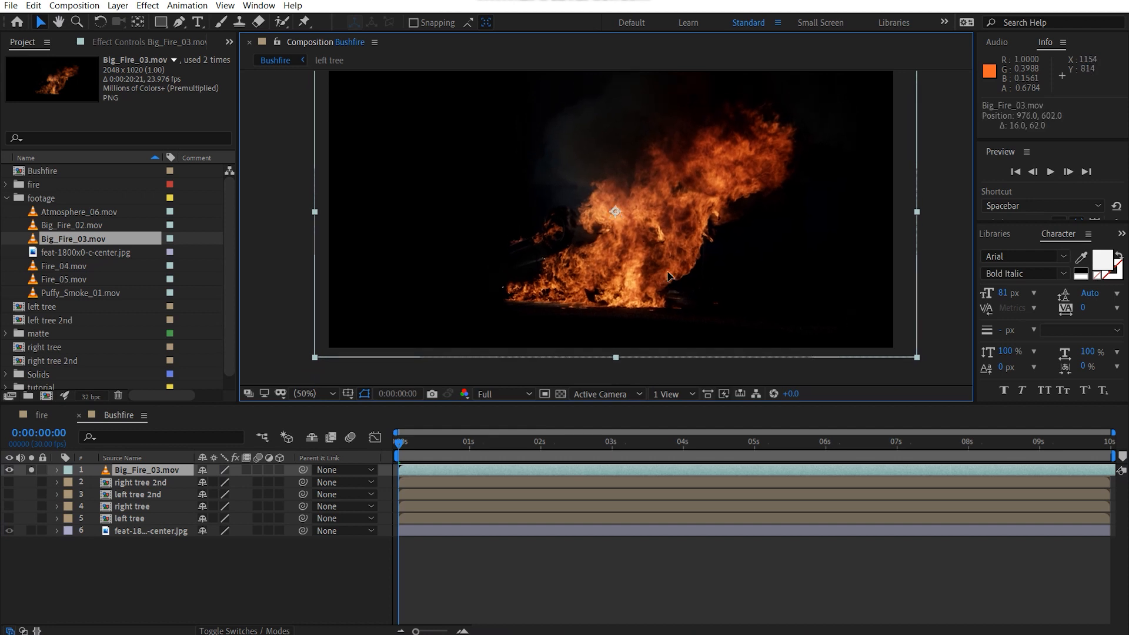
# Step: Start a Pen tool mask on the fire clip beyond the frame's right edge and trace leftward along the base of the flames
pyautogui.click(179, 23)
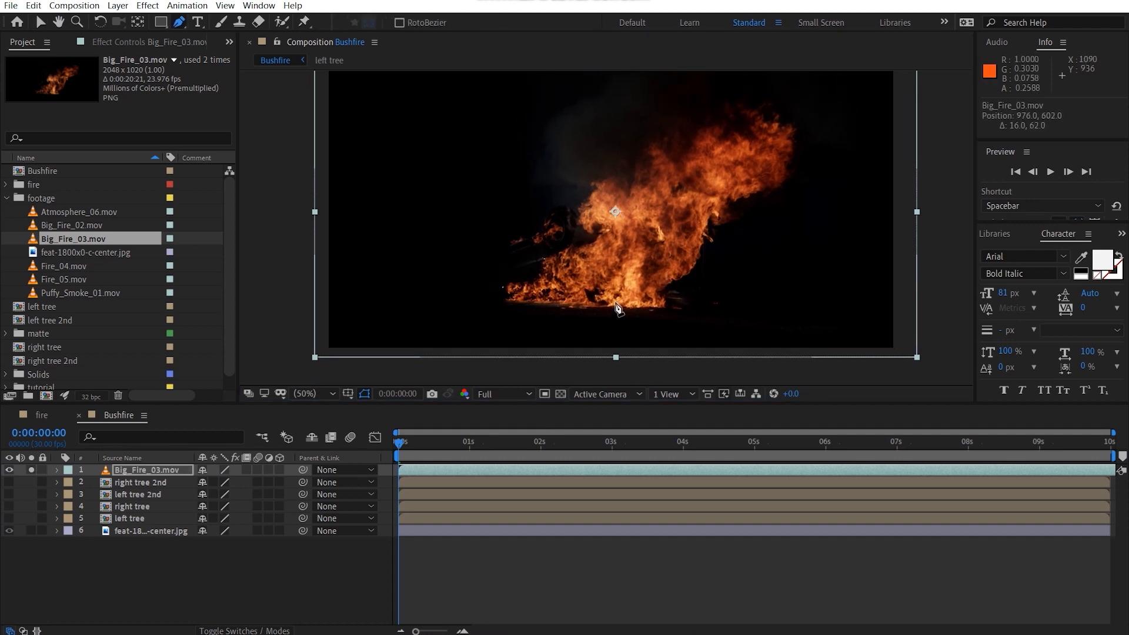
pyautogui.scroll(-2, 617, 308)
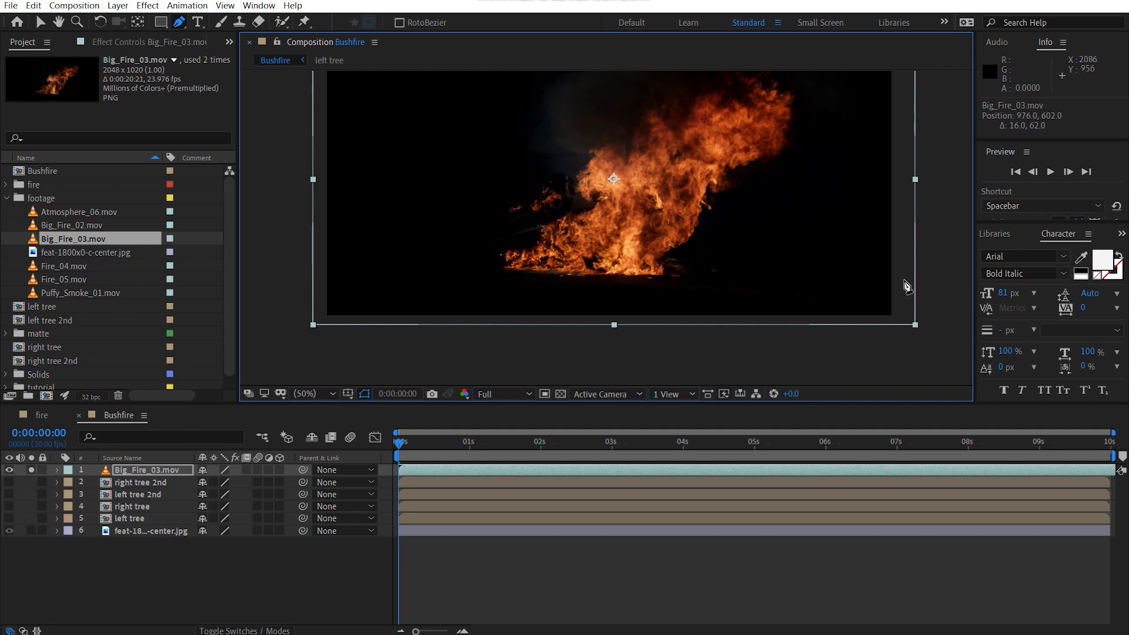
pyautogui.click(940, 280)
pyautogui.click(676, 283)
pyautogui.click(635, 275)
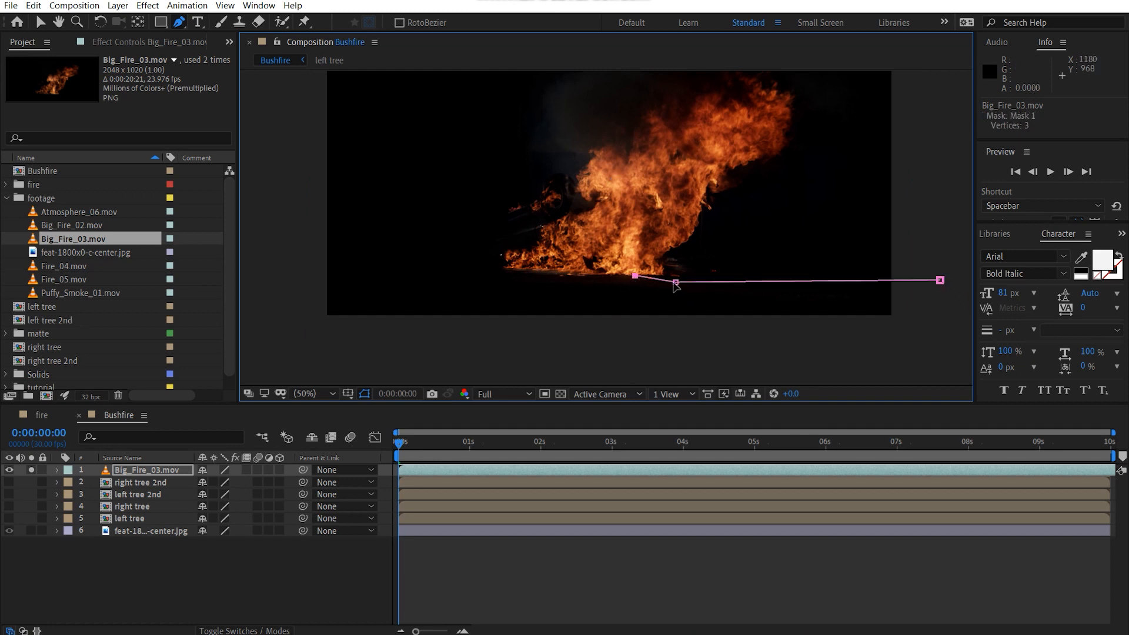
pyautogui.moveTo(674, 282); pyautogui.dragTo(678, 273)
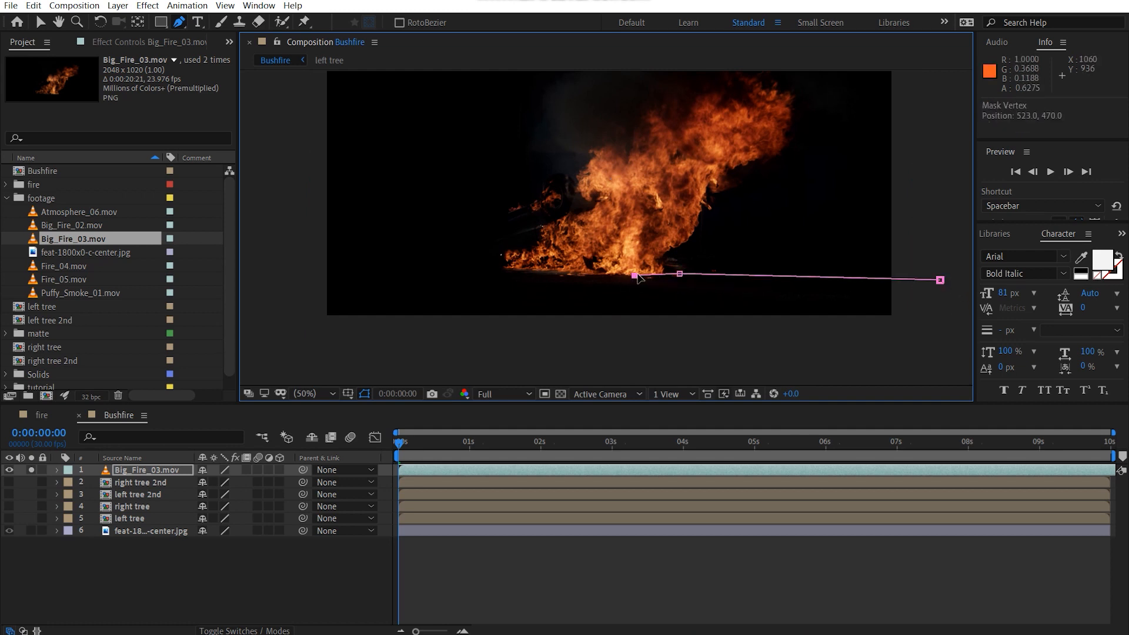
pyautogui.click(578, 273)
pyautogui.click(507, 269)
pyautogui.click(449, 266)
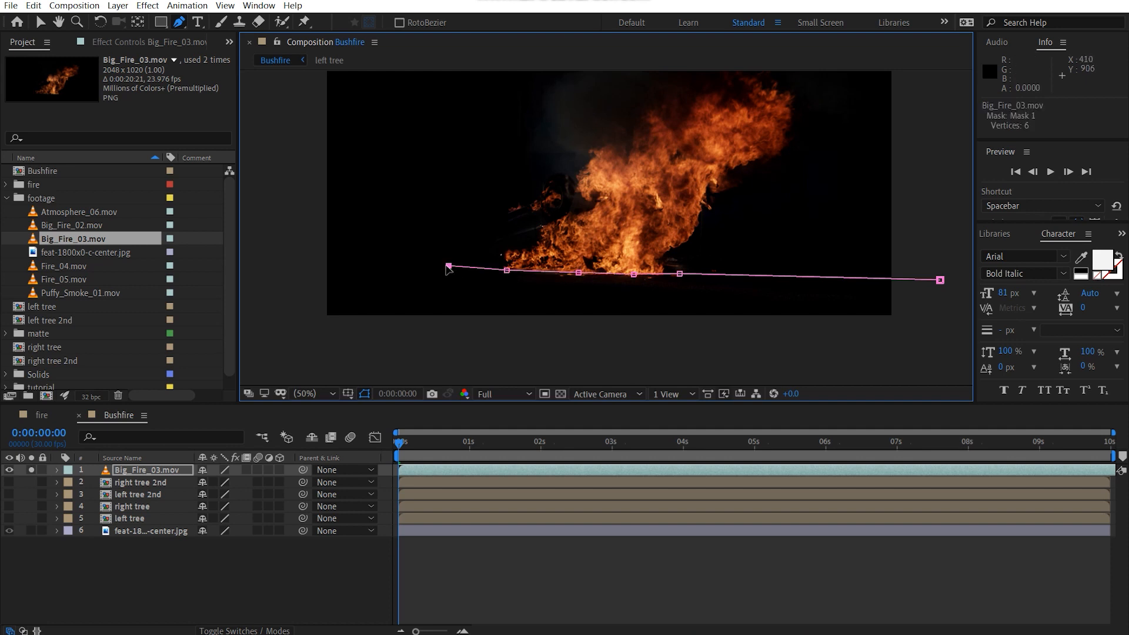
# Step: Bring the fire mask down around the ground area below the frame and close it at its starting point
pyautogui.click(388, 289)
pyautogui.click(352, 319)
pyautogui.click(461, 346)
pyautogui.click(729, 346)
pyautogui.click(925, 339)
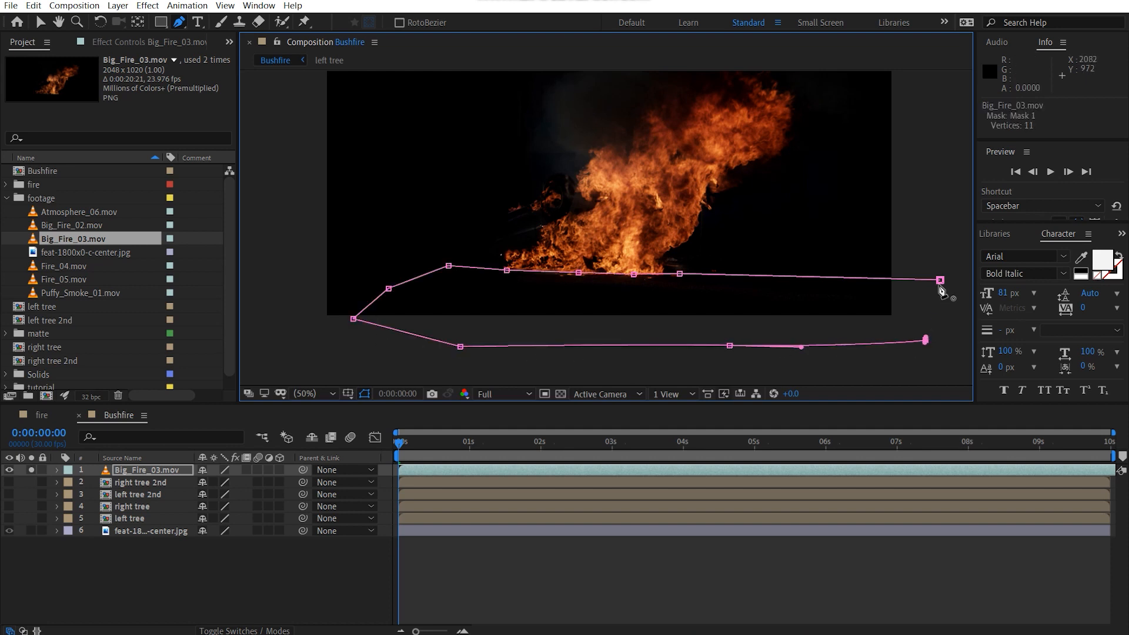
pyautogui.click(940, 280)
# Step: Set the fire clip's mask mode to Subtract to cut away the ground beneath the flames
pyautogui.press('m')
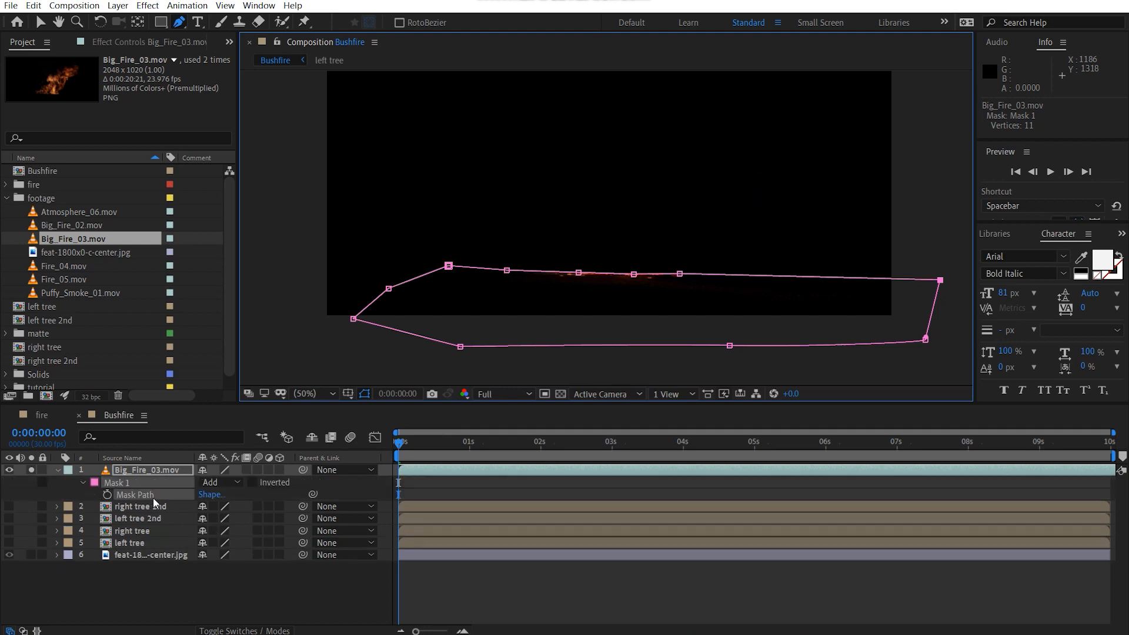
pyautogui.click(227, 482)
pyautogui.click(245, 522)
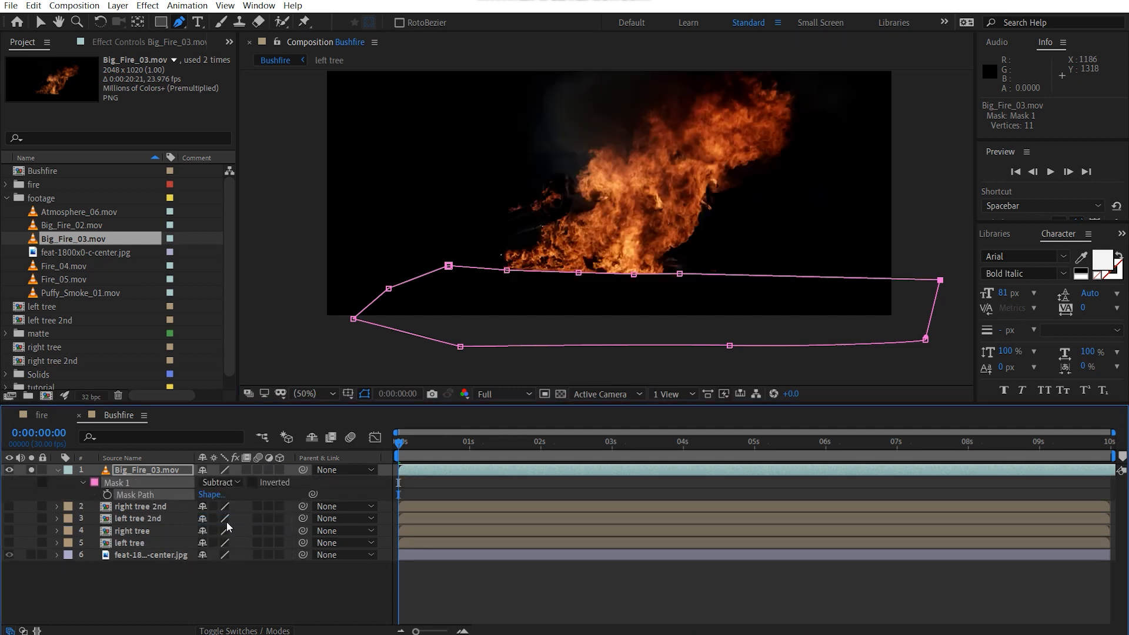
# Step: Set the fire clip's mask feather to 10 pixels
pyautogui.press('f')
pyautogui.click(217, 494)
pyautogui.write('10')
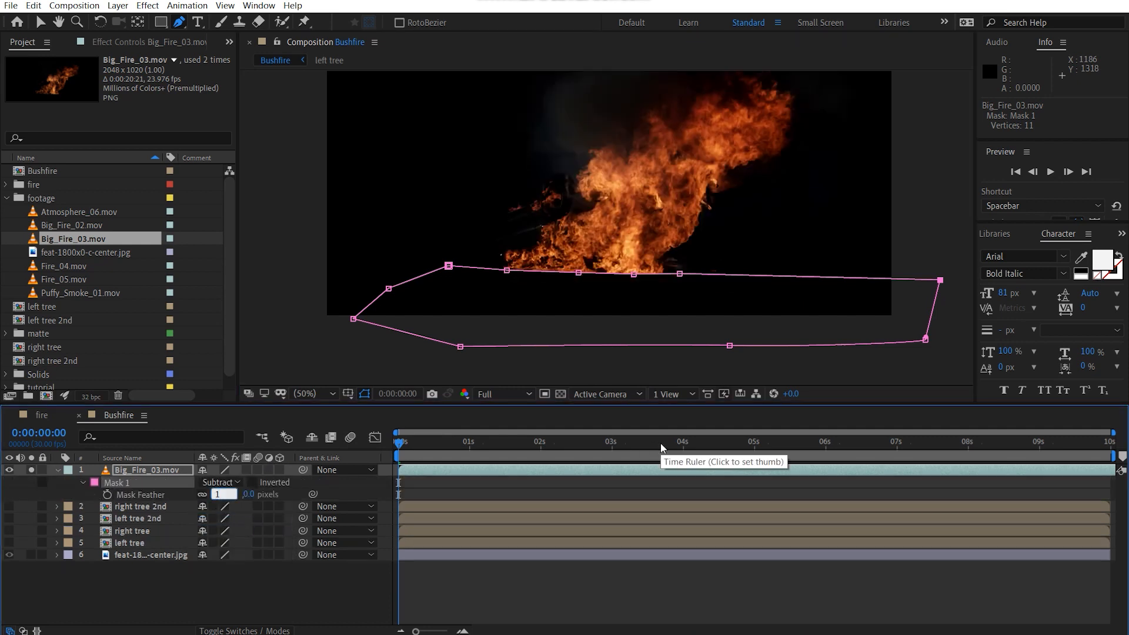
pyautogui.press('Return')
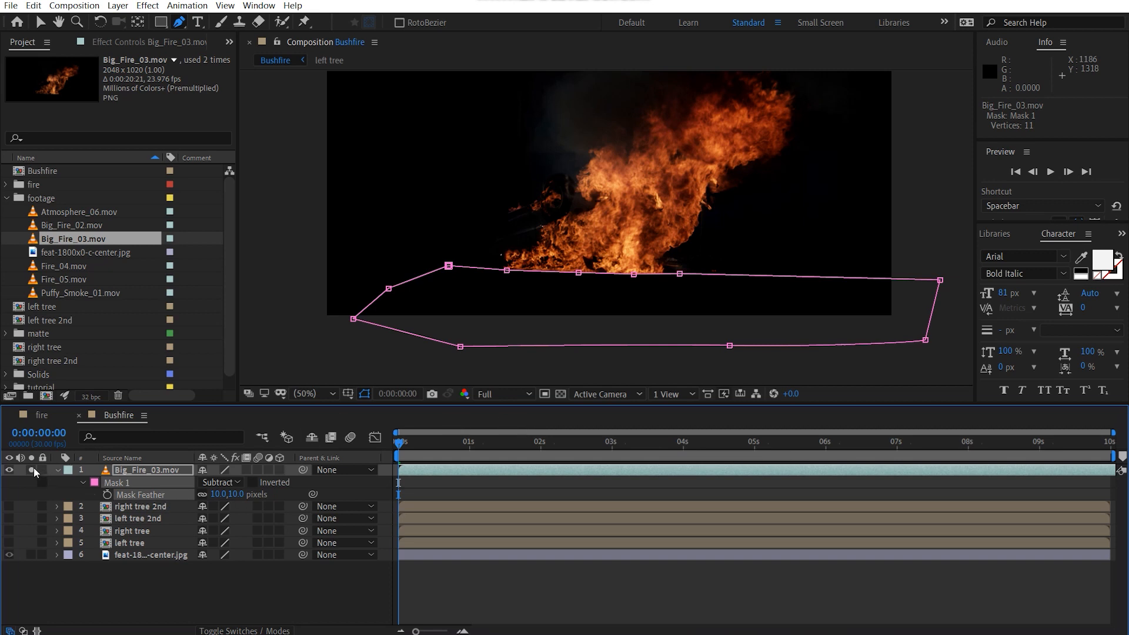
# Step: Nudge the fire clip's mask slightly upward so its edge sits closer to the base of the flames
pyautogui.press('.')
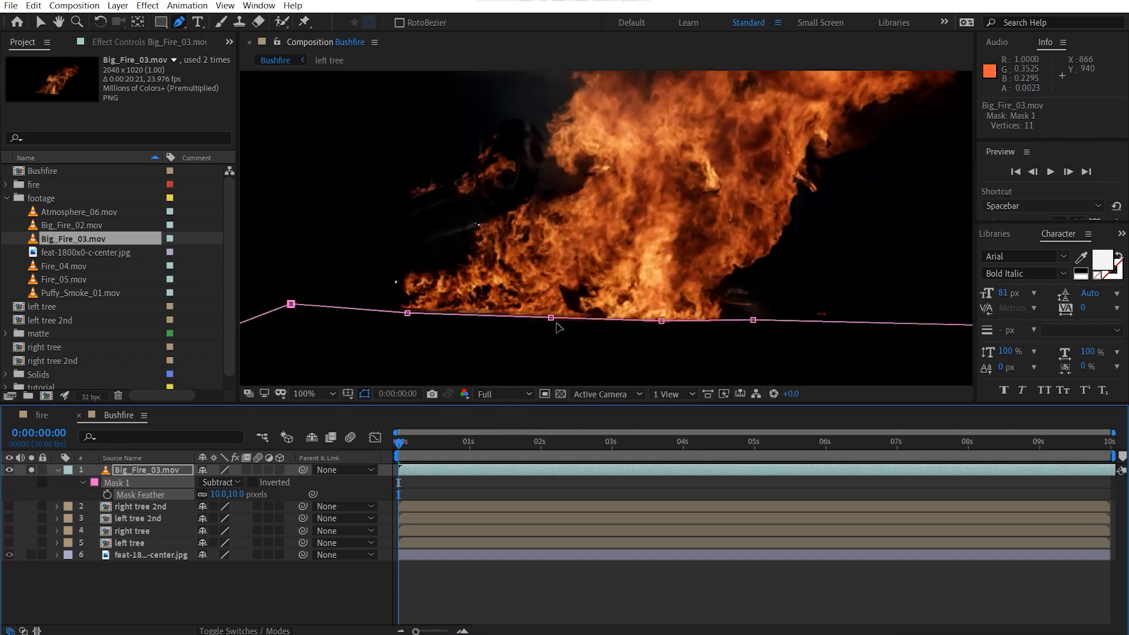
pyautogui.press('v')
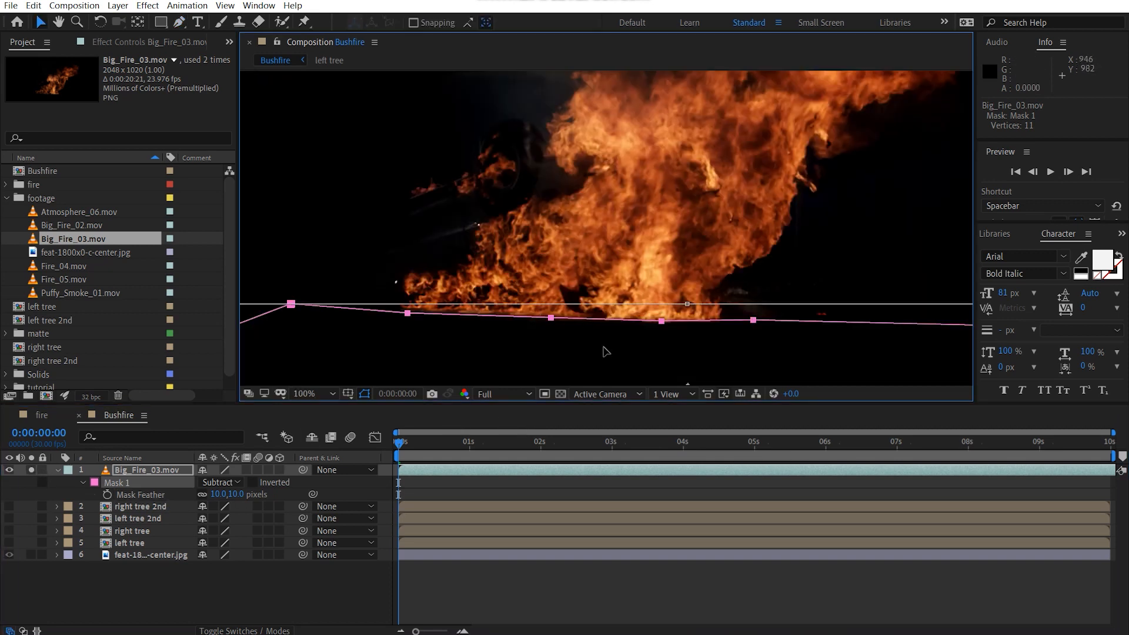
pyautogui.press('Up')
pyautogui.press('Up')
pyautogui.press('Up')
pyautogui.press('Up')
pyautogui.press('Up')
pyautogui.press('Up')
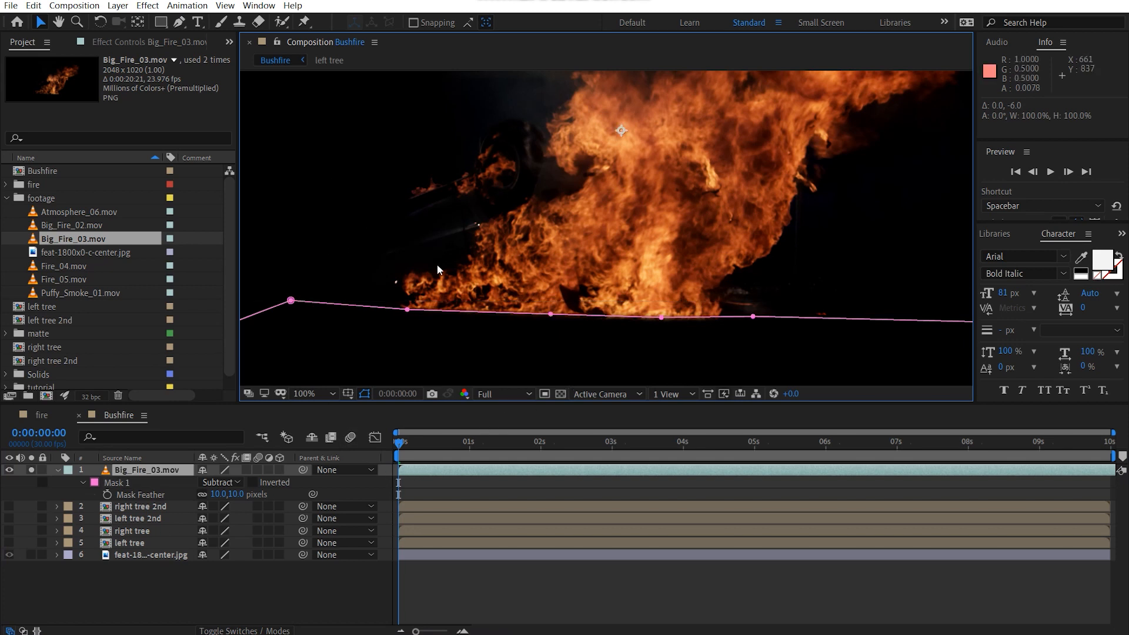
pyautogui.press(',')
pyautogui.click(955, 232)
pyautogui.scroll(2, 588, 256)
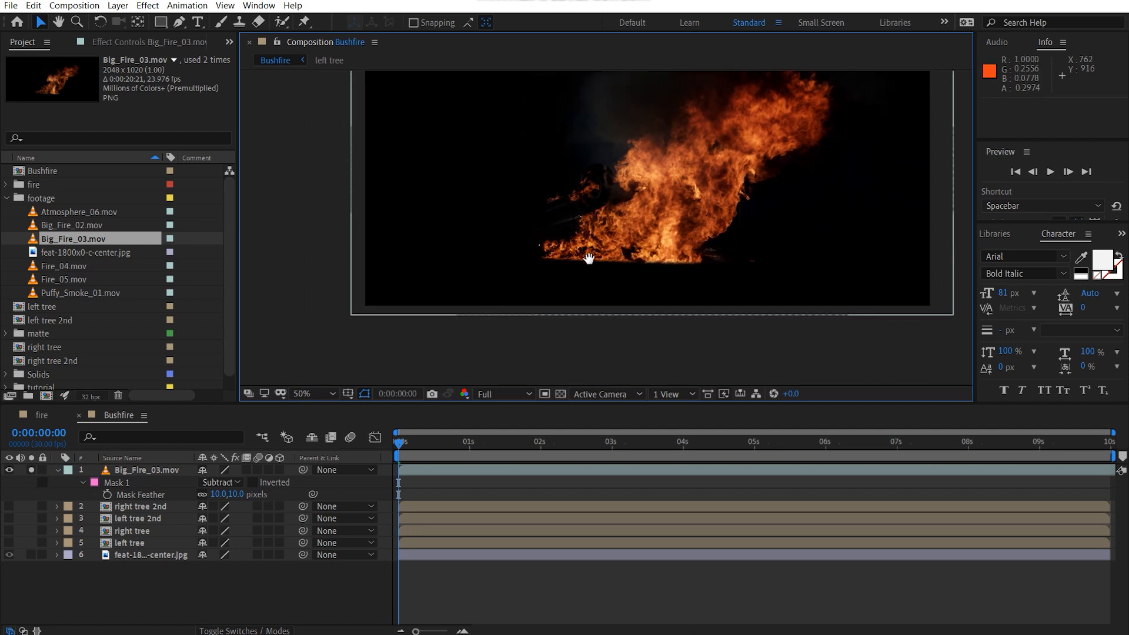
# Step: Collapse the fire layer's properties and the footage folder
pyautogui.click(57, 470)
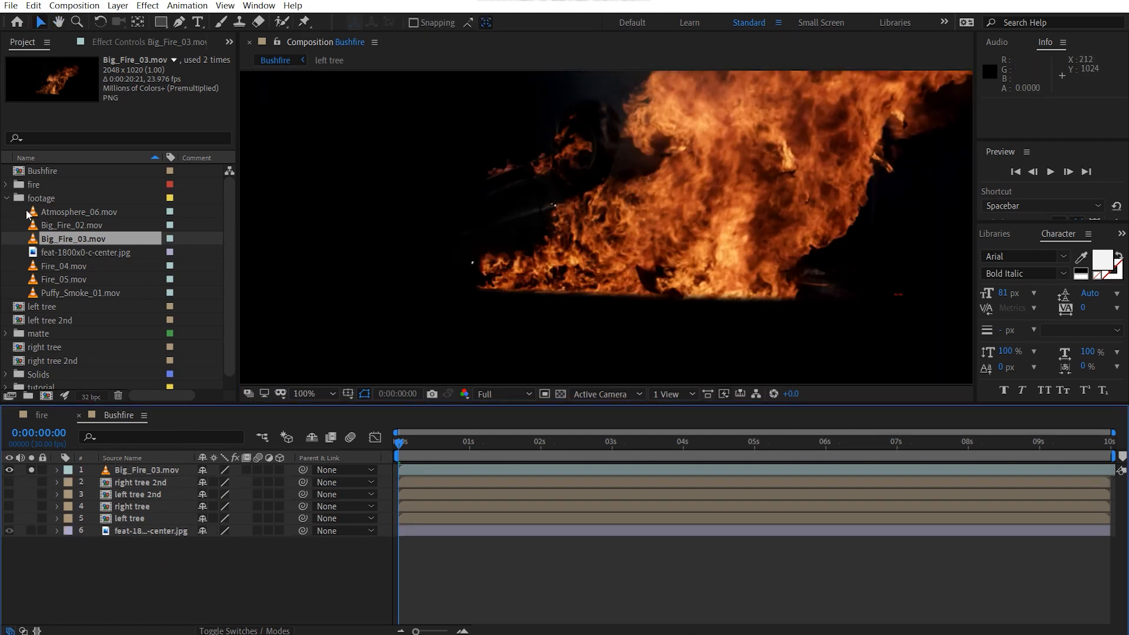
pyautogui.click(7, 199)
pyautogui.scroll(-2, 545, 295)
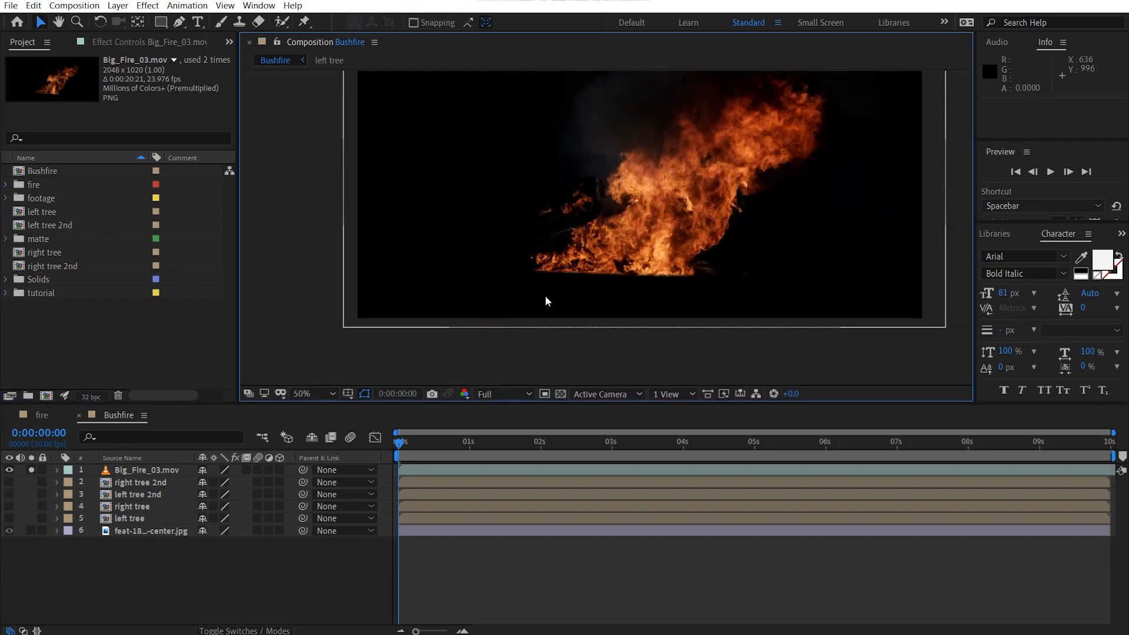
pyautogui.moveTo(545, 295); pyautogui.dragTo(535, 327)
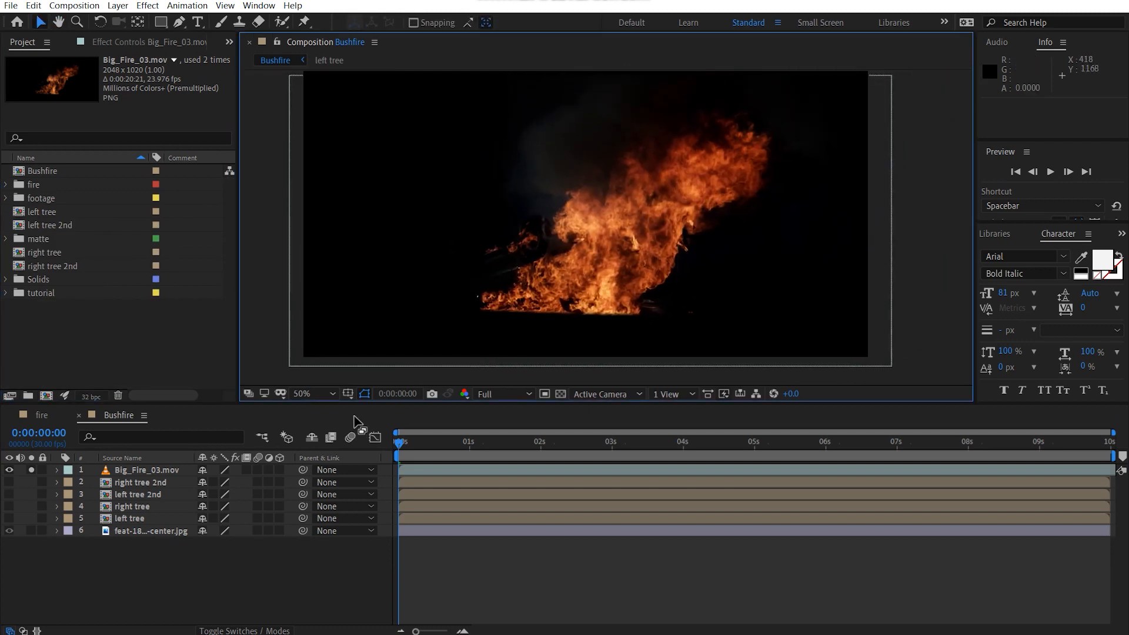
# Step: Add an adjustment layer above the fire clip and rename it alpha
pyautogui.hotkey('ctrl', 'alt', 'y')
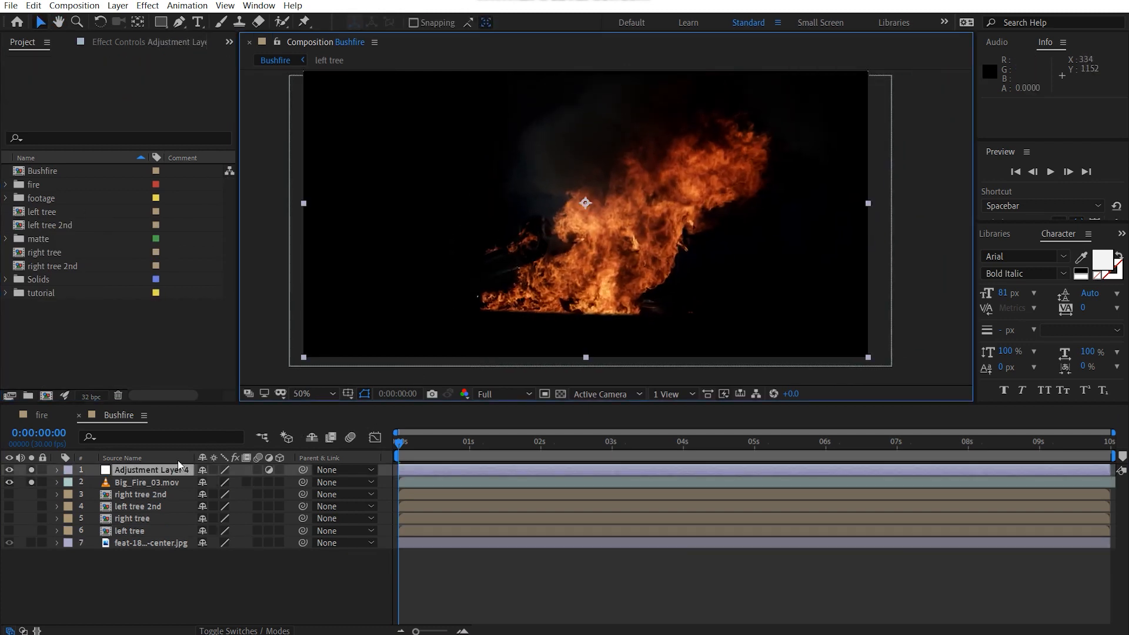
pyautogui.press('Return')
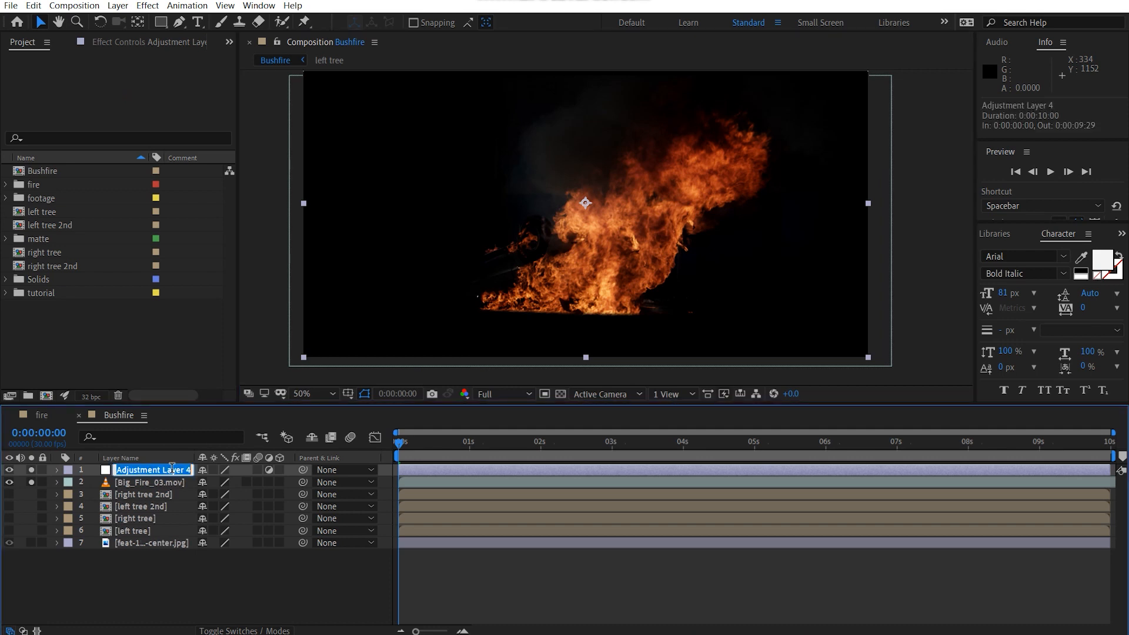
pyautogui.write('alpha')
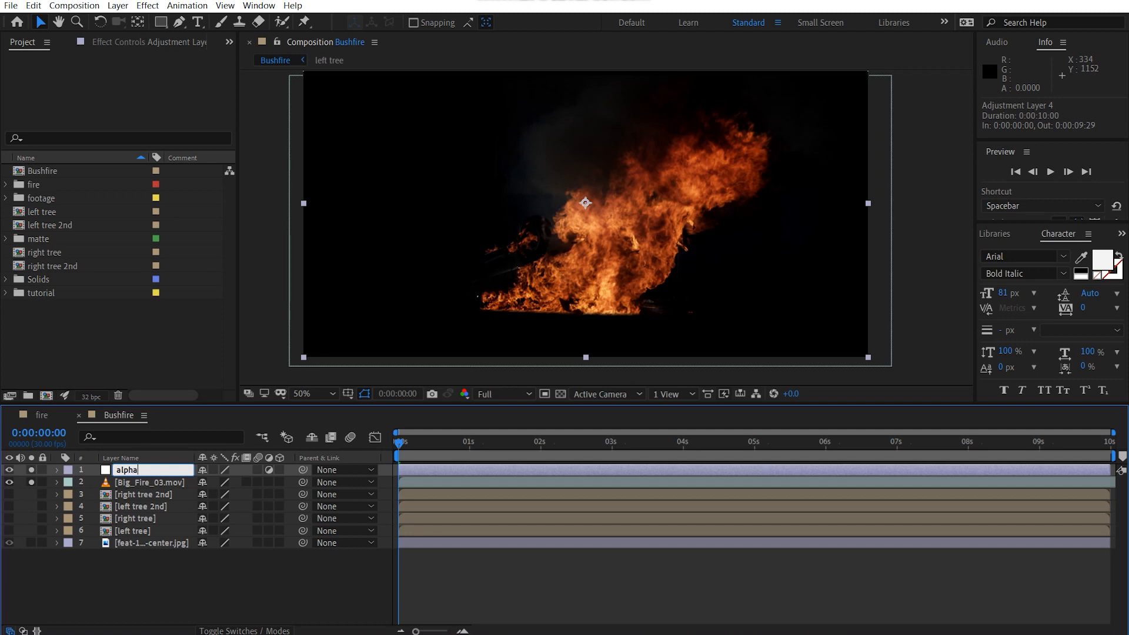
pyautogui.press('Return')
pyautogui.click(158, 595)
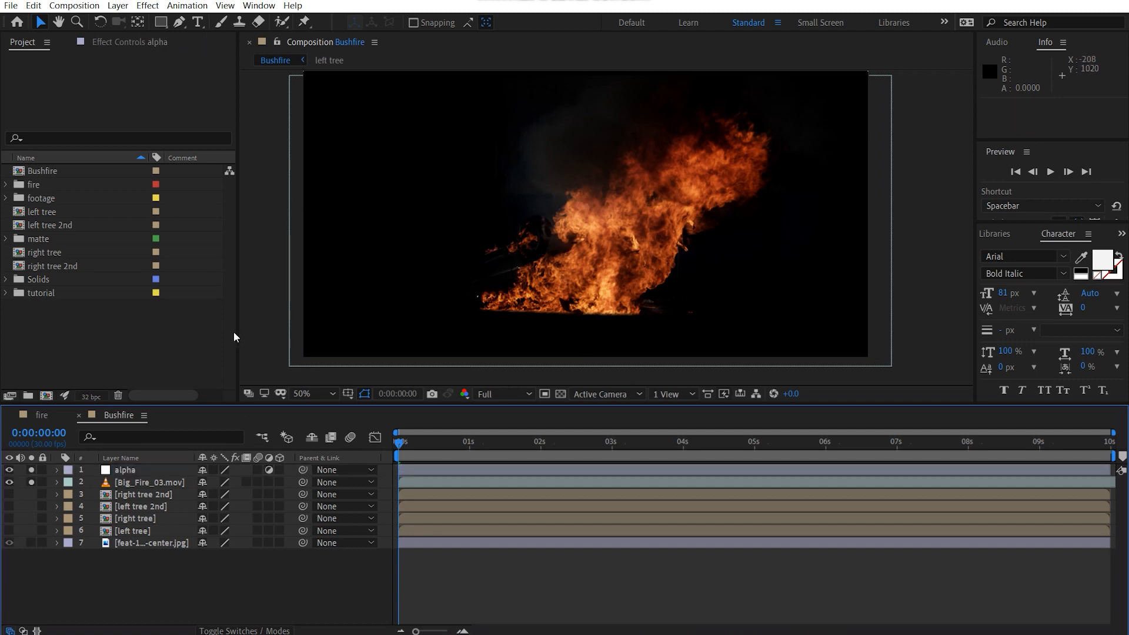
# Step: Apply Curves to the alpha adjustment layer and bow its Alpha channel curve downward to thin the faint smoke
pyautogui.click(127, 468)
pyautogui.click(132, 42)
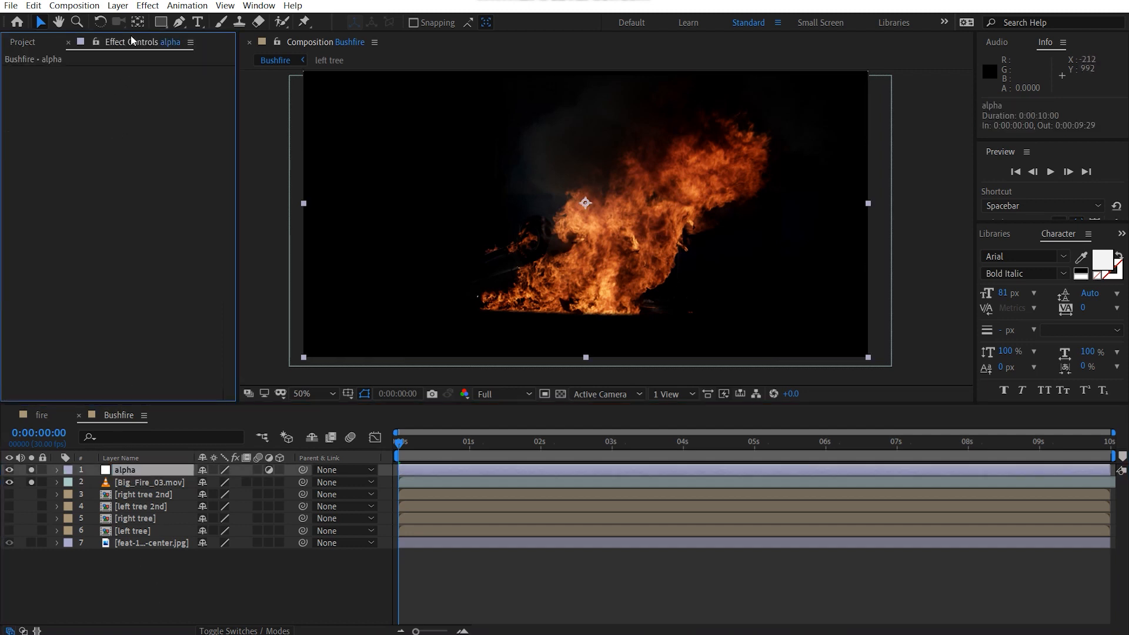
pyautogui.hotkey('ctrl', 'space')
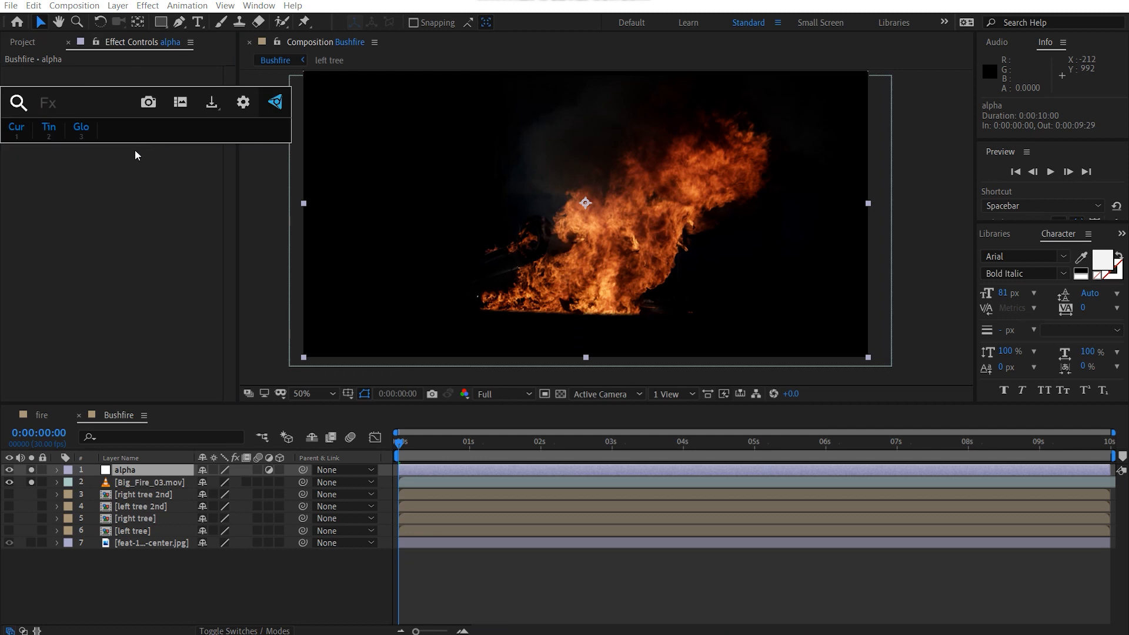
pyautogui.press('1')
pyautogui.click(158, 85)
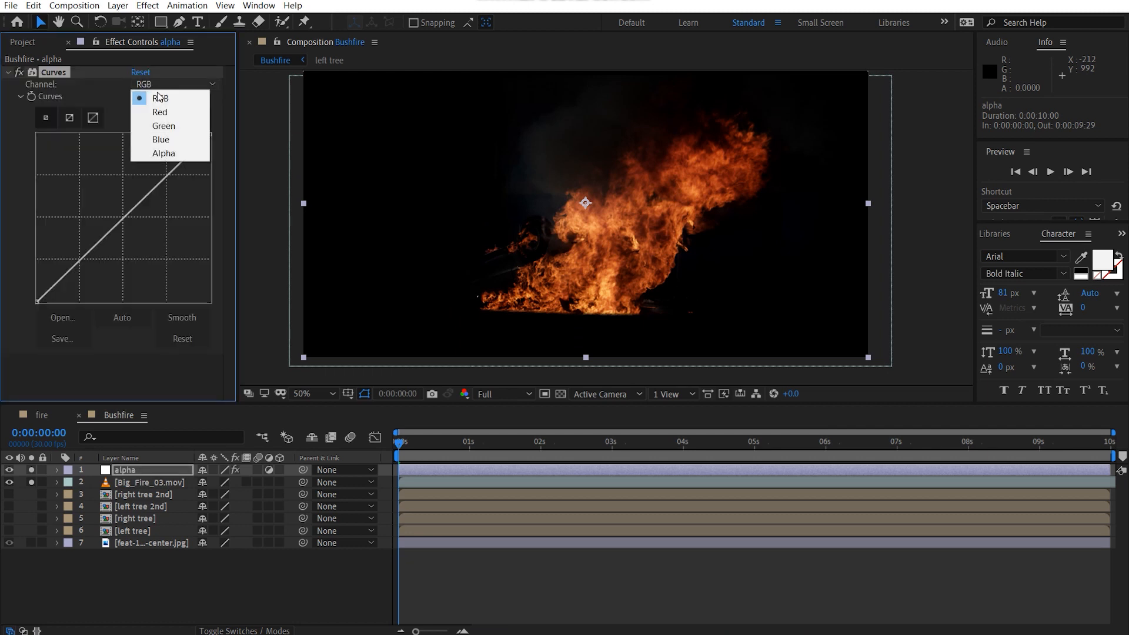
pyautogui.click(163, 153)
pyautogui.moveTo(137, 225); pyautogui.dragTo(140, 240)
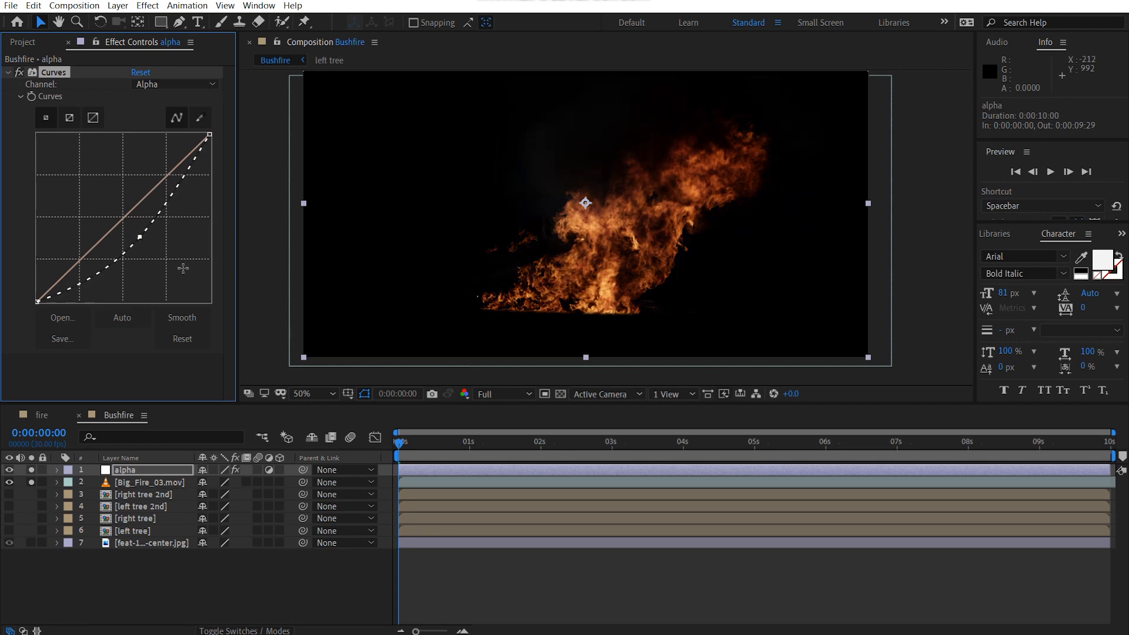
# Step: Unsolo the alpha layer and the fire clip and pre-compose them together as "fire alpha"
pyautogui.click(31, 470)
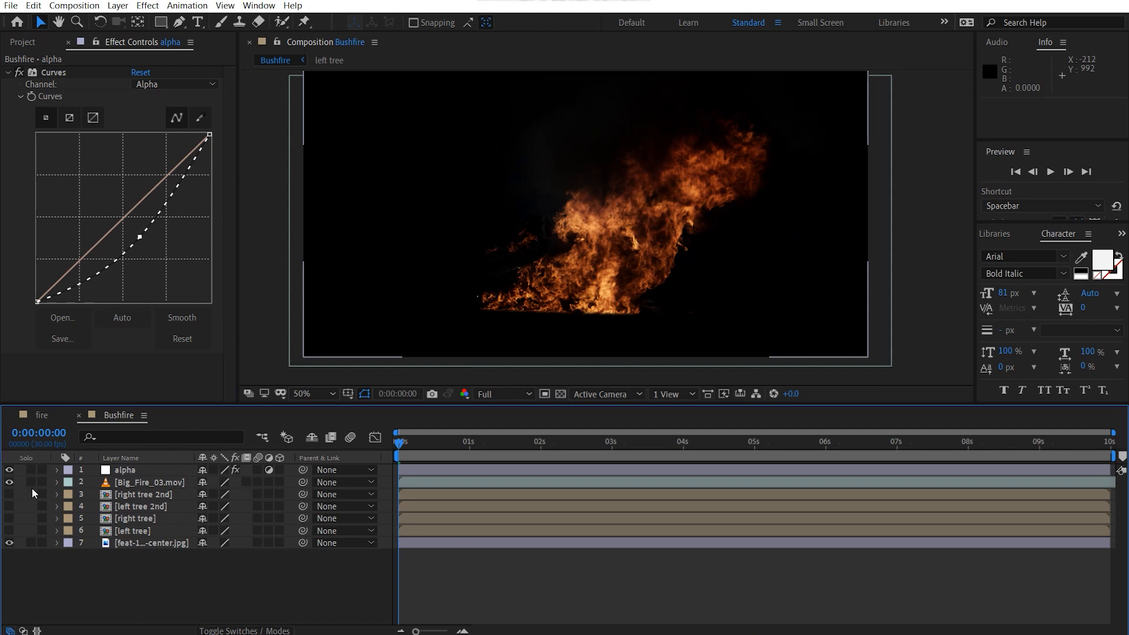
pyautogui.click(31, 482)
pyautogui.keyDown('shift'); pyautogui.click(143, 485); pyautogui.keyUp('shift')
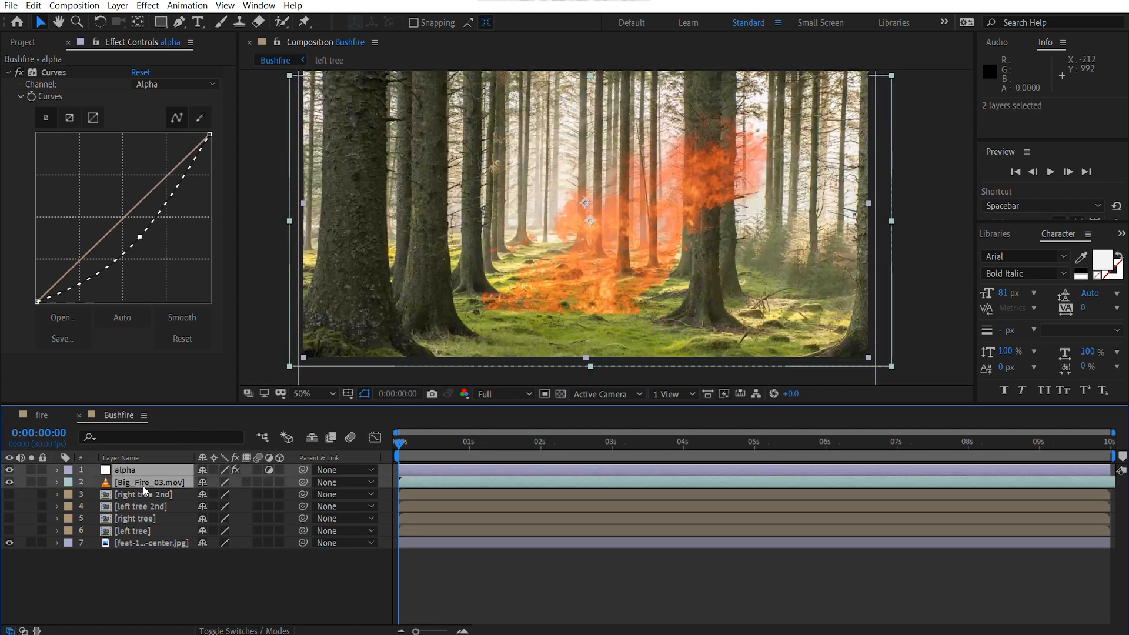
pyautogui.hotkey('ctrl', 'shift', 'c')
pyautogui.write('fire alpha')
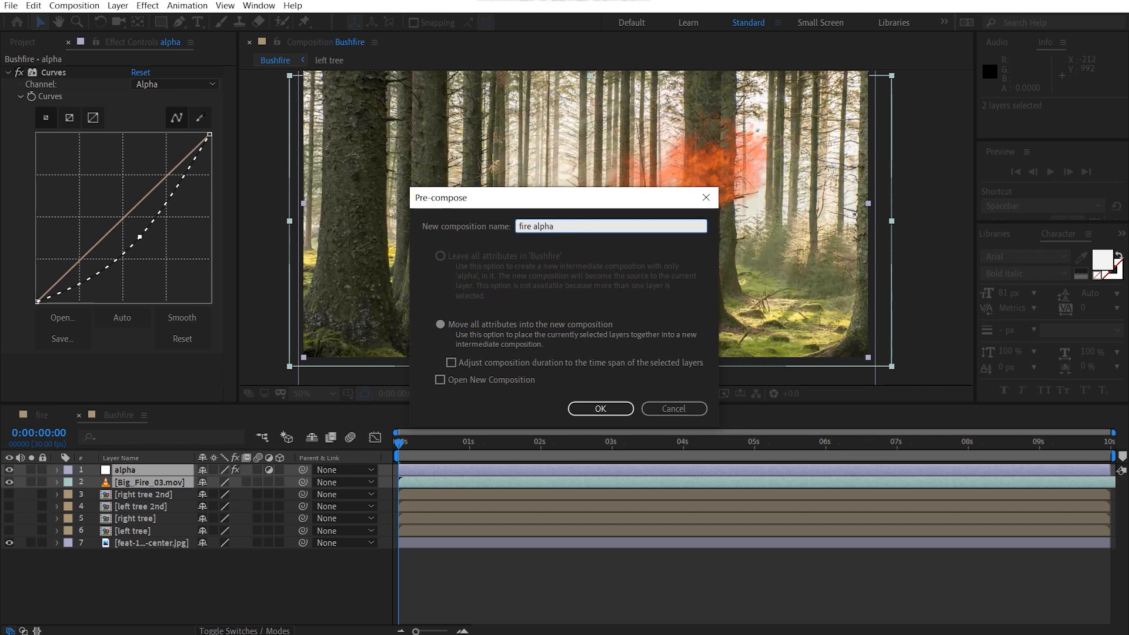
pyautogui.press('Return')
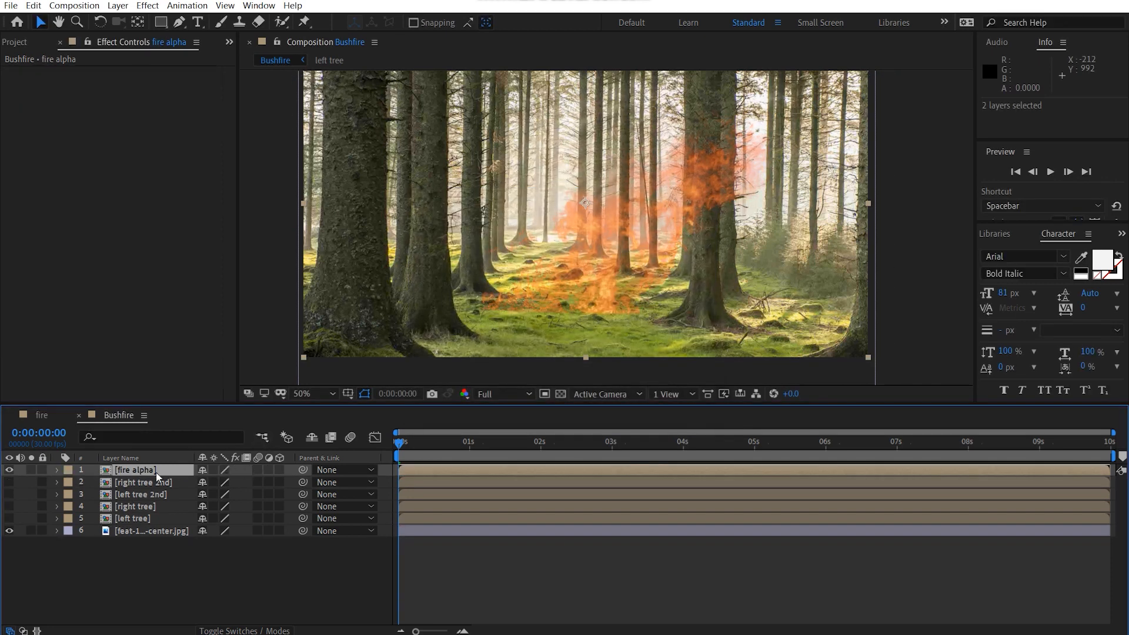
pyautogui.click(146, 562)
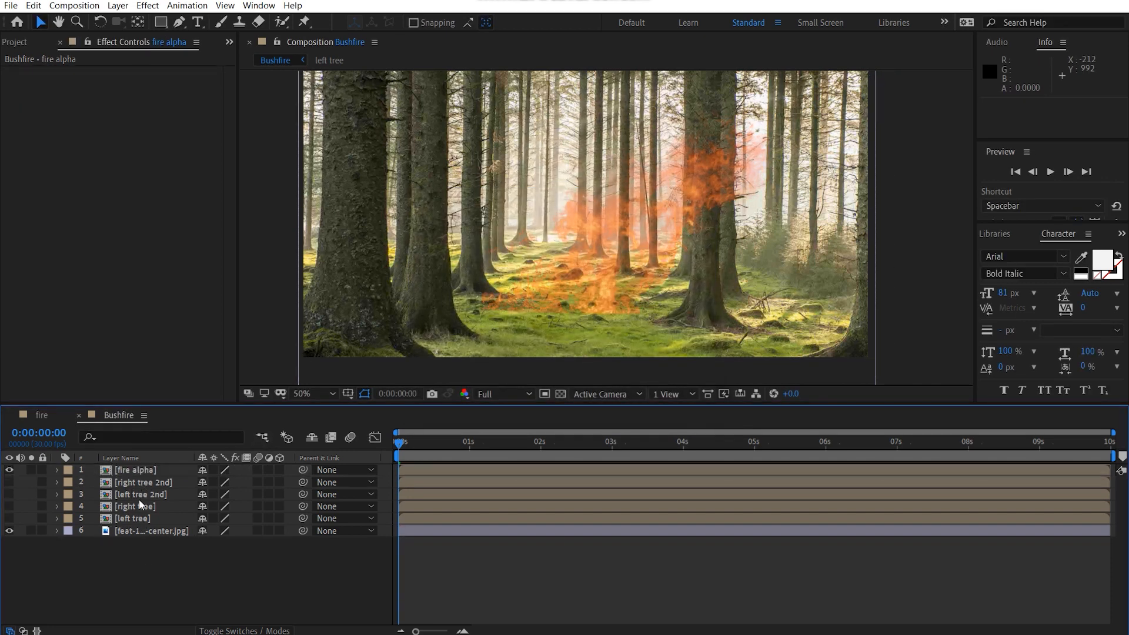
# Step: Solo the fire alpha layer and apply a Glow effect to it
pyautogui.click(155, 470)
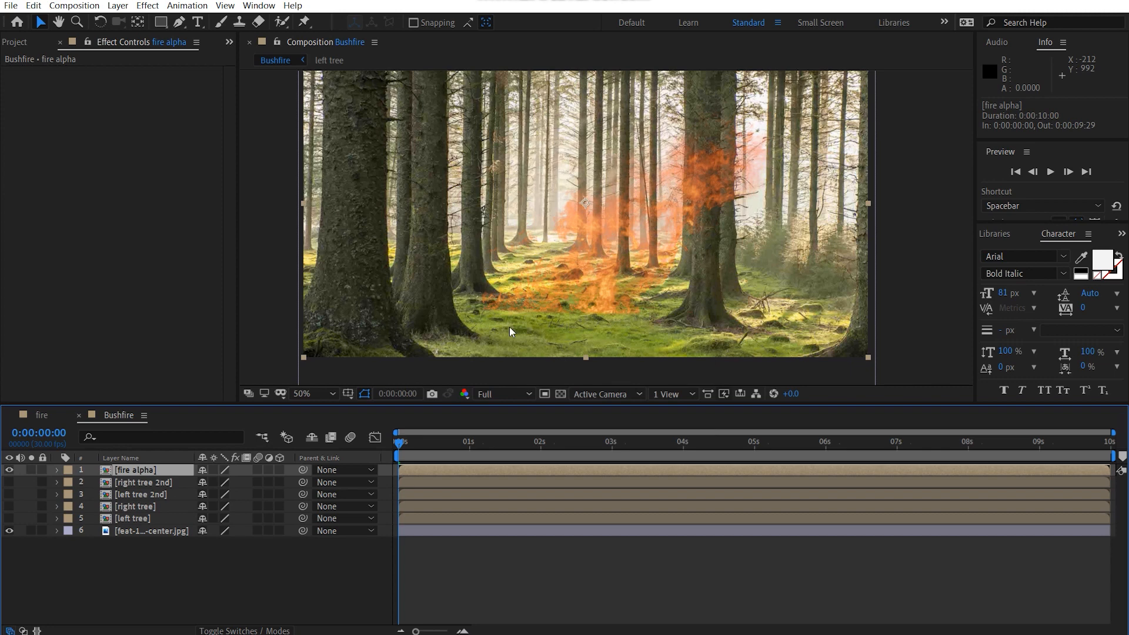
pyautogui.click(31, 471)
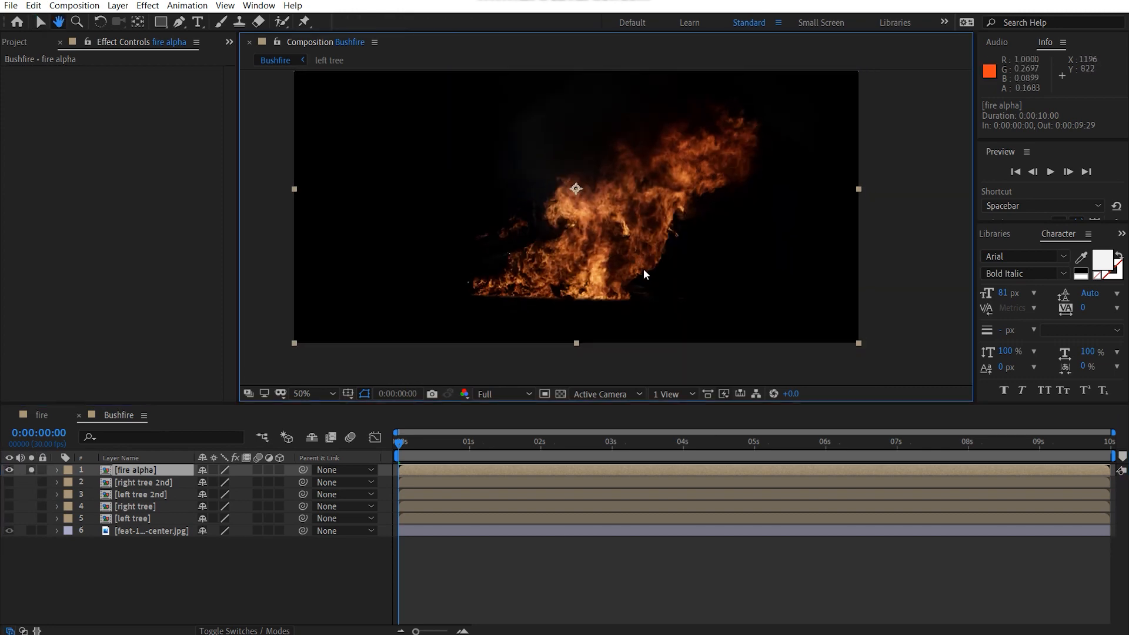
pyautogui.hotkey('ctrl', 'space')
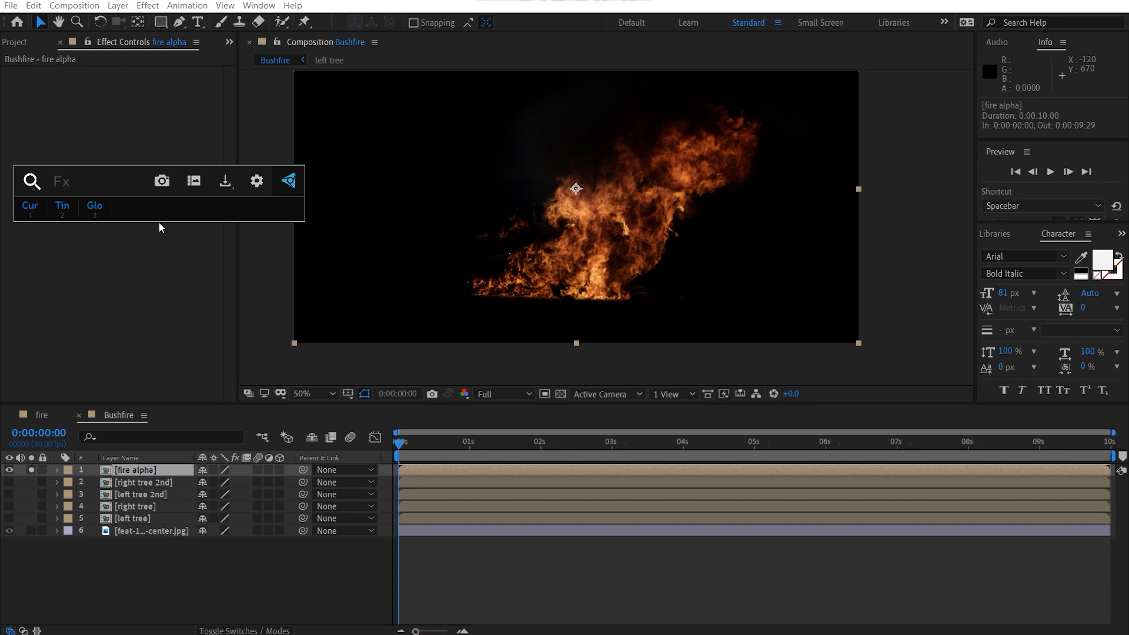
pyautogui.press('3')
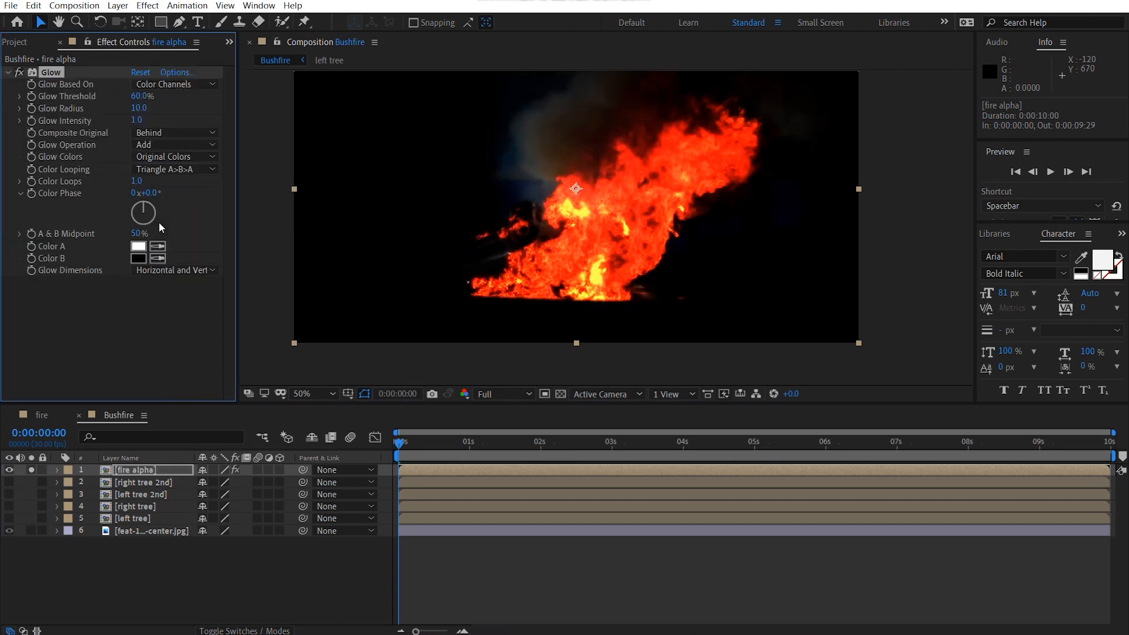
# Step: Duplicate the Glow effect twice on the fire alpha layer and disable both copies
pyautogui.hotkey('ctrl', 'd')
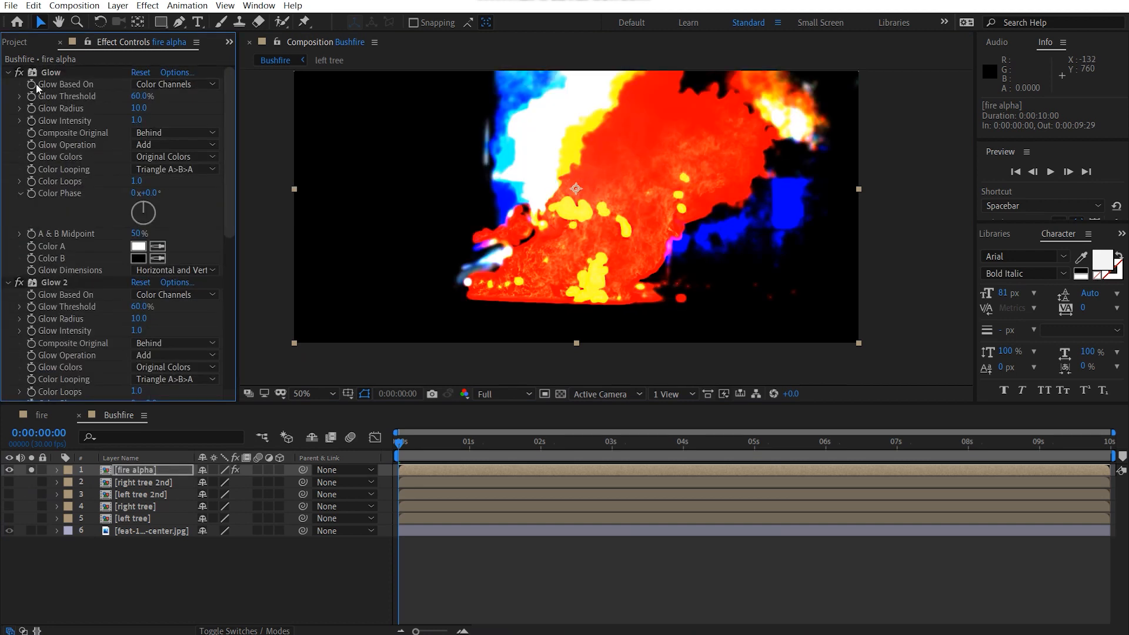
pyautogui.click(7, 72)
pyautogui.hotkey('ctrl', 'd')
pyautogui.click(7, 84)
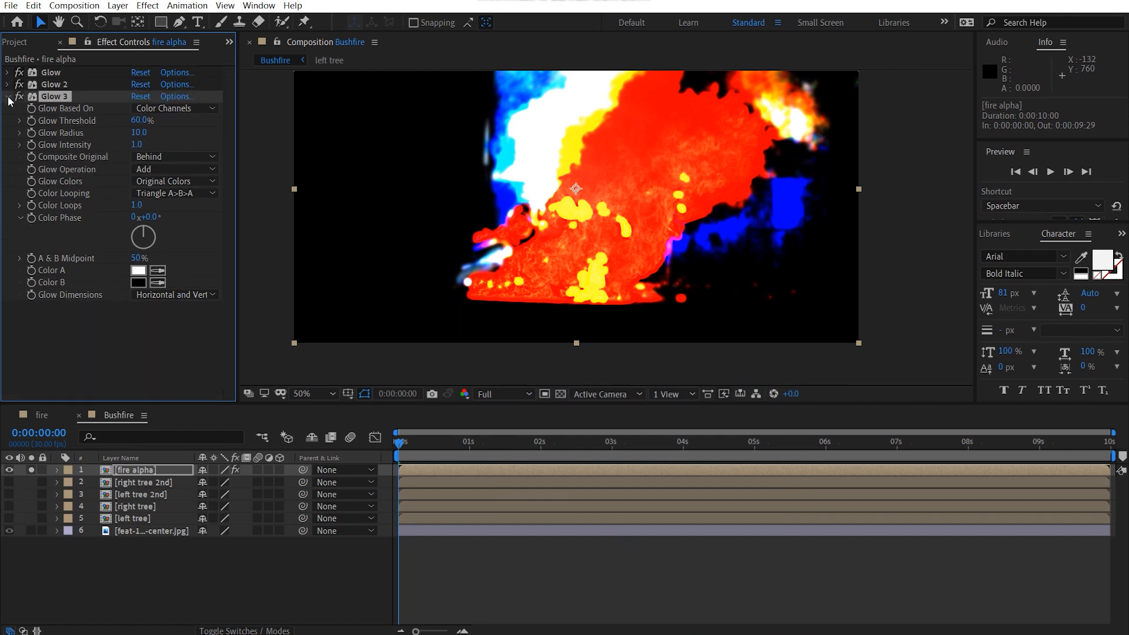
pyautogui.click(7, 96)
pyautogui.moveTo(19, 85); pyautogui.dragTo(18, 97)
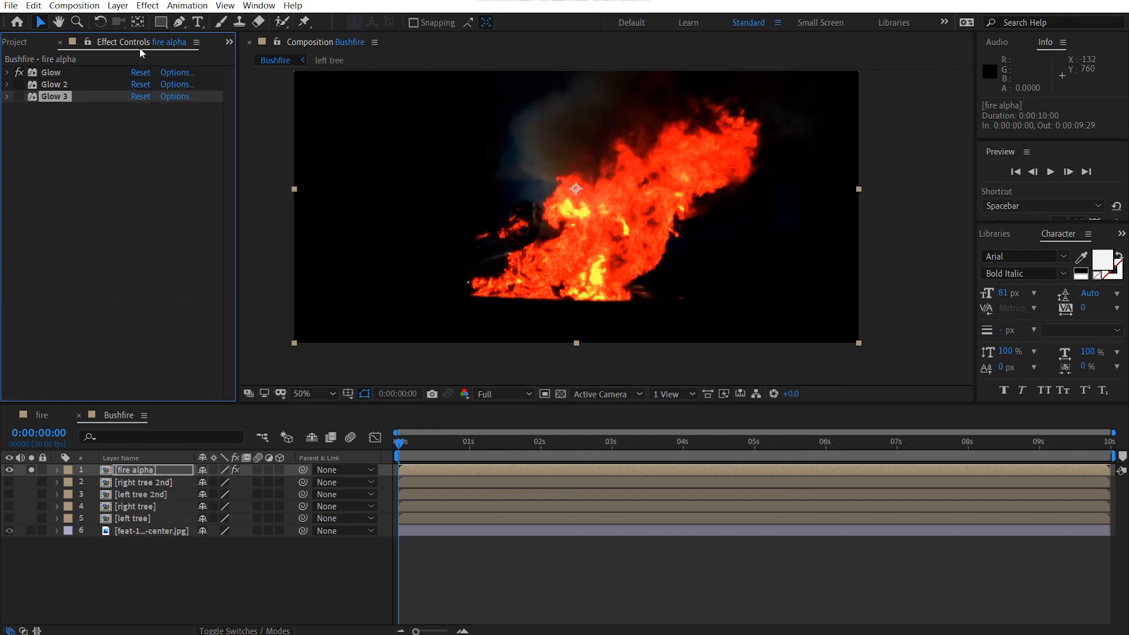
# Step: Set the first Glow effect's intensity to 0.1
pyautogui.click(7, 72)
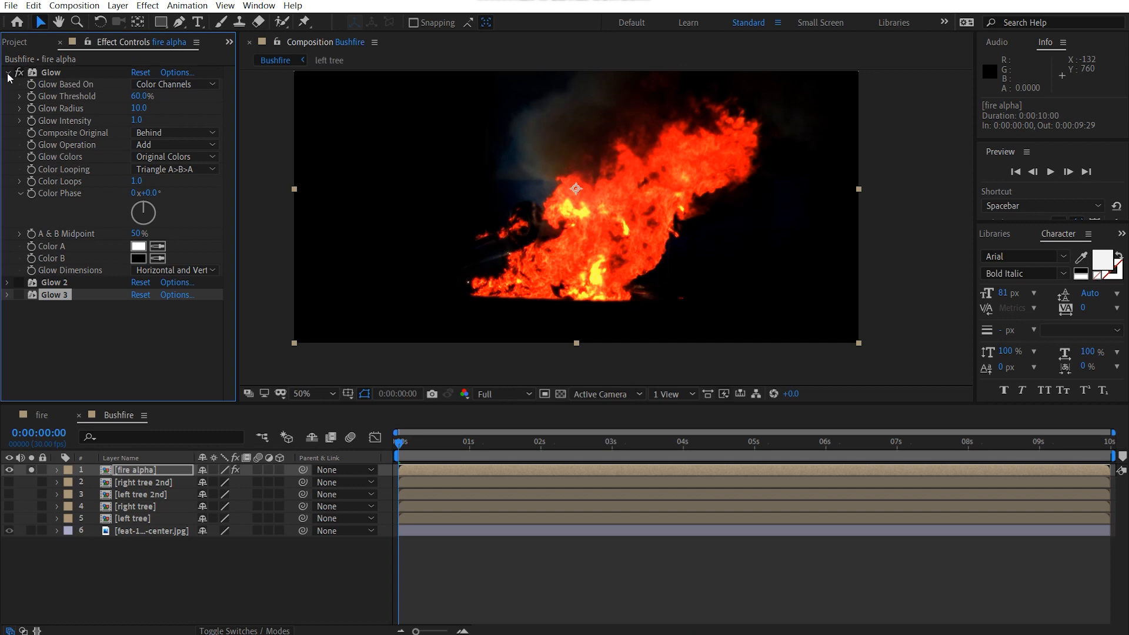
pyautogui.click(139, 121)
pyautogui.write('0.1')
pyautogui.press('Return')
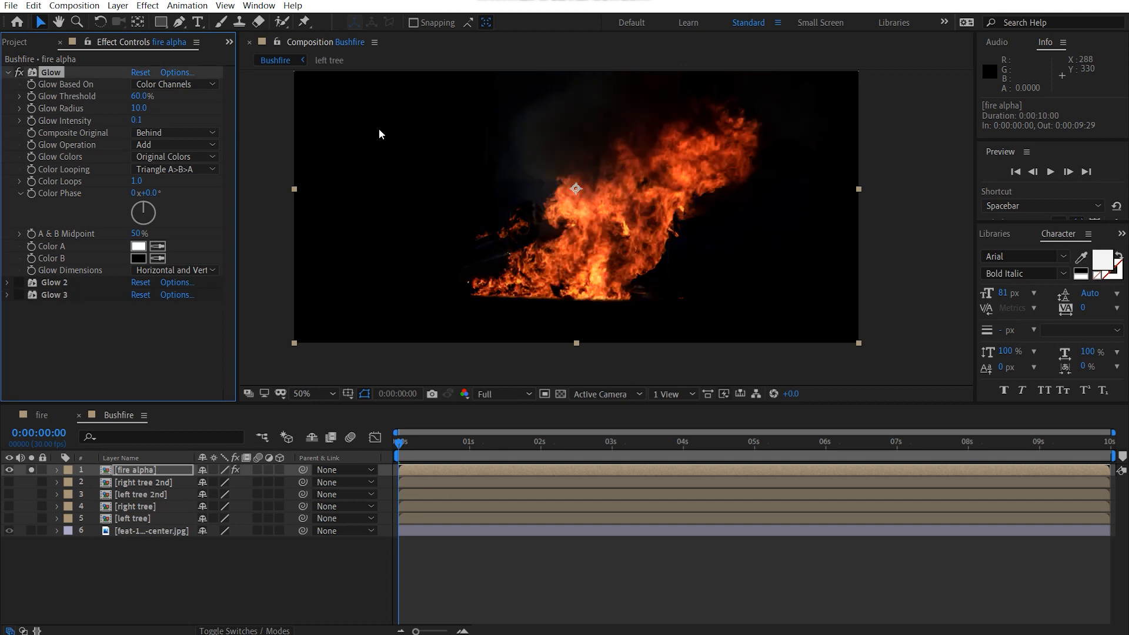
# Step: Set the first Glow effect's threshold to 35% and its radius to 29
pyautogui.click(140, 96)
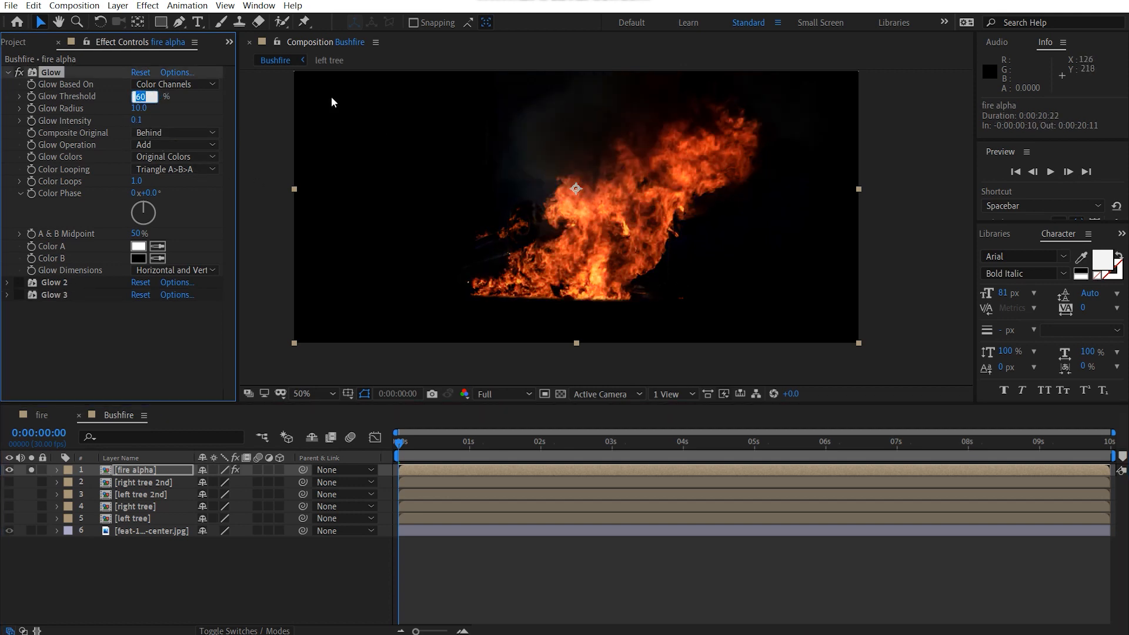
pyautogui.press('Return')
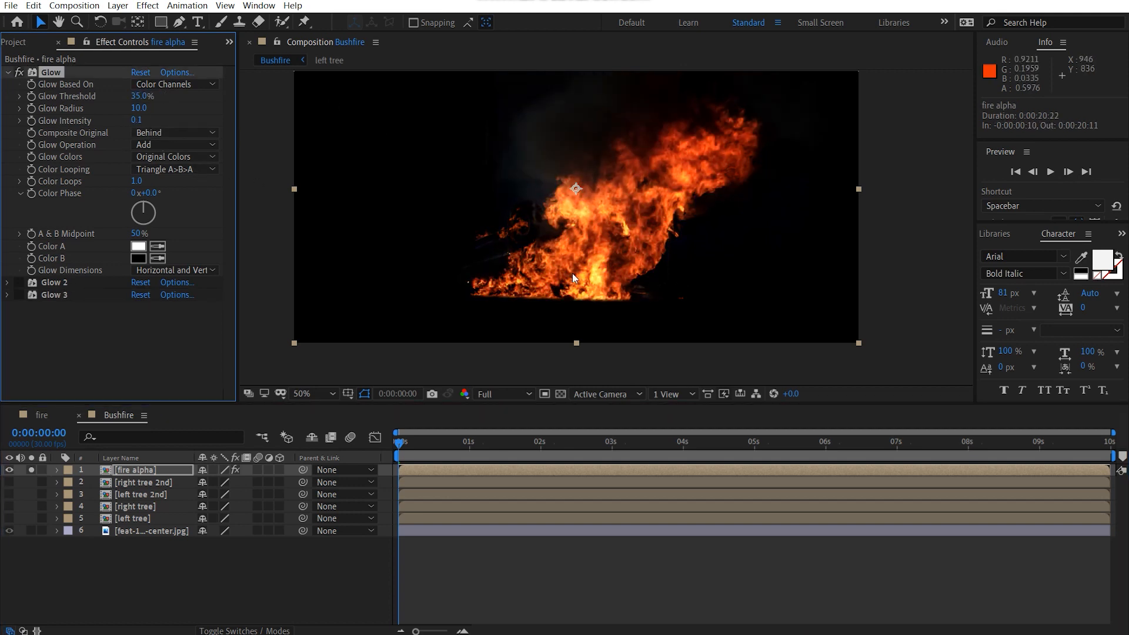
pyautogui.scroll(2, 625, 240)
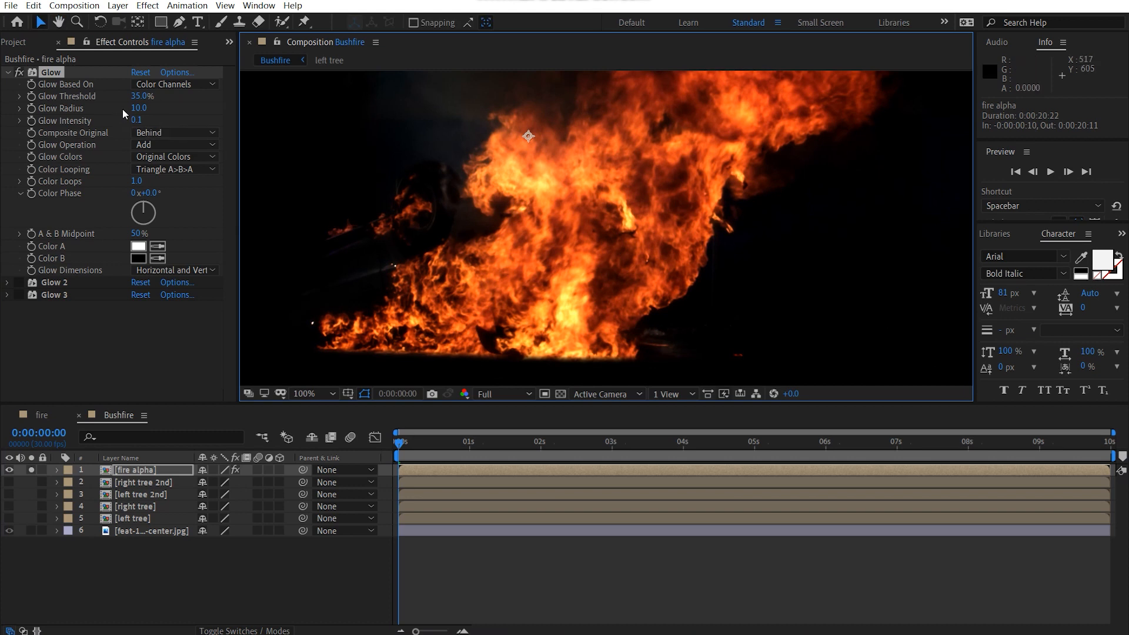
pyautogui.moveTo(138, 108); pyautogui.dragTo(149, 107)
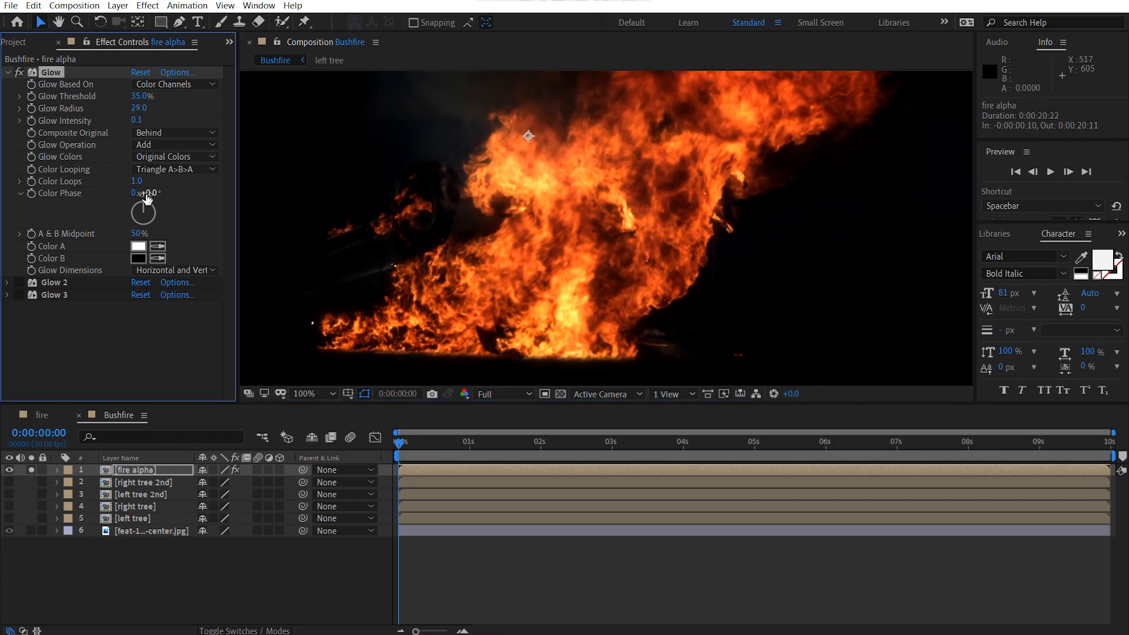
# Step: Switch the first Glow effect's glow colors to A & B Colors and set Color A to orange FF7900
pyautogui.click(164, 156)
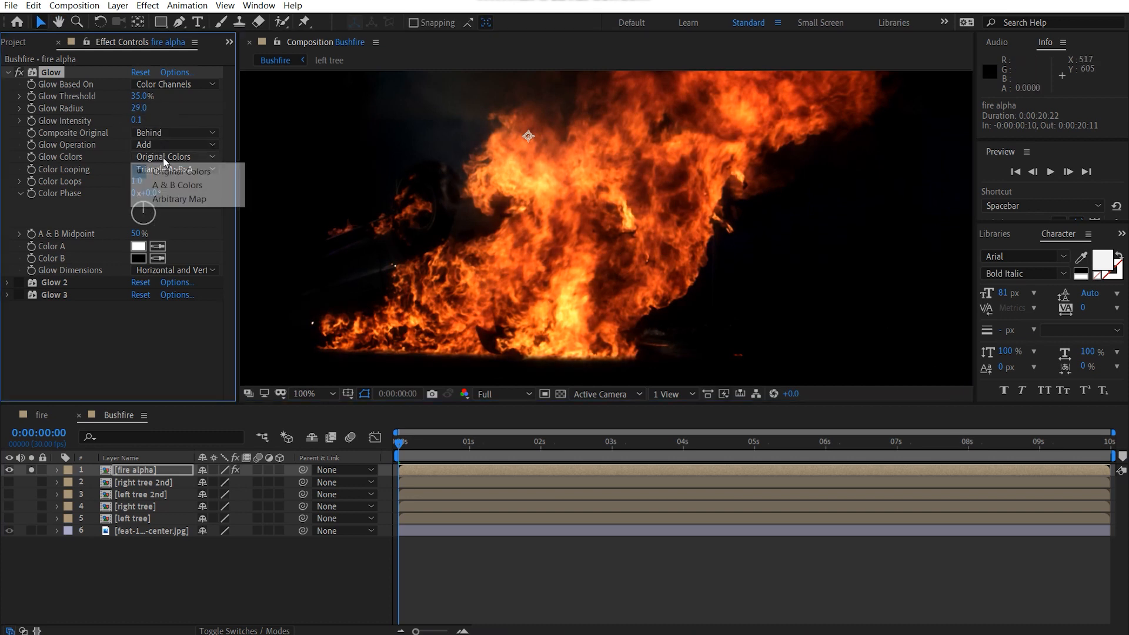
pyautogui.click(192, 186)
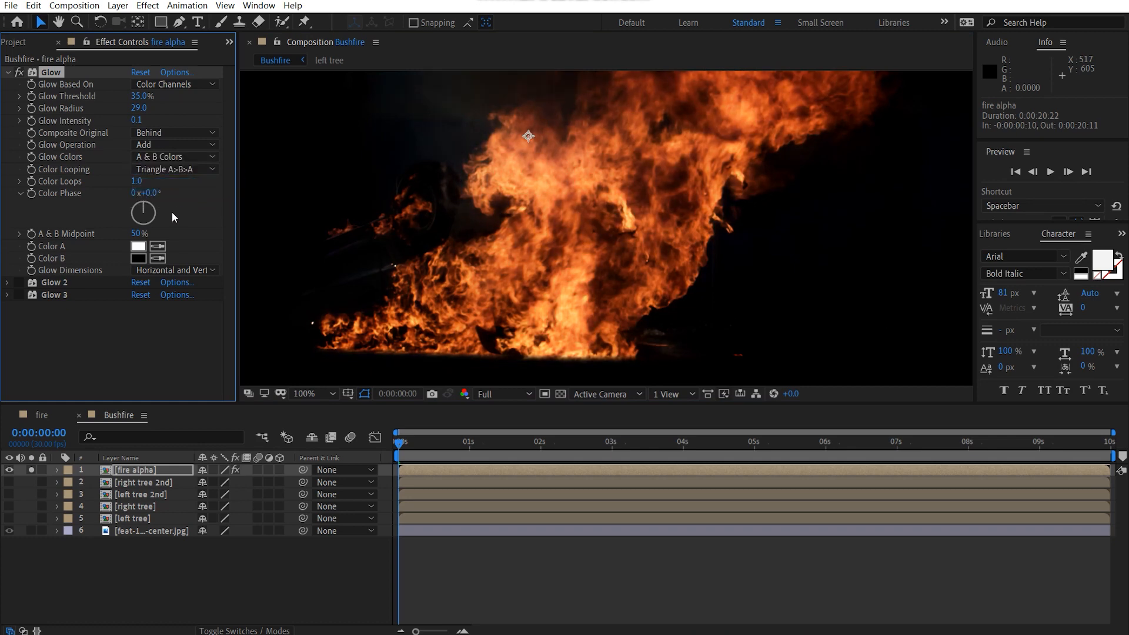
pyautogui.click(138, 248)
pyautogui.moveTo(238, 308); pyautogui.dragTo(238, 298)
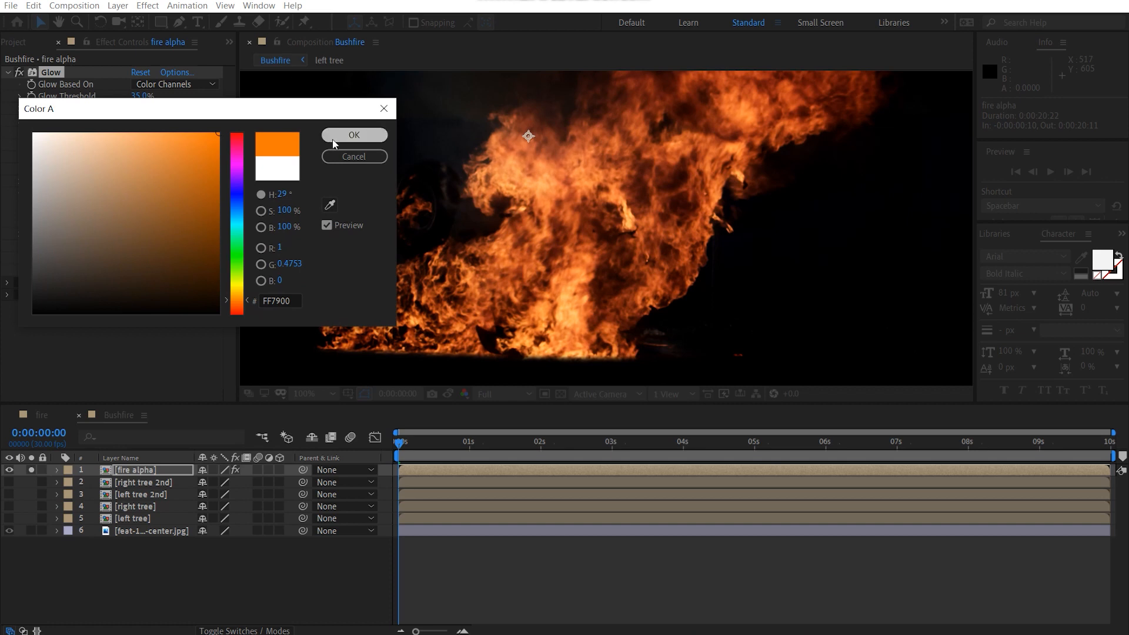
pyautogui.click(354, 135)
# Step: Set Color B of the first Glow effect to the lighter orange FF9100
pyautogui.click(142, 256)
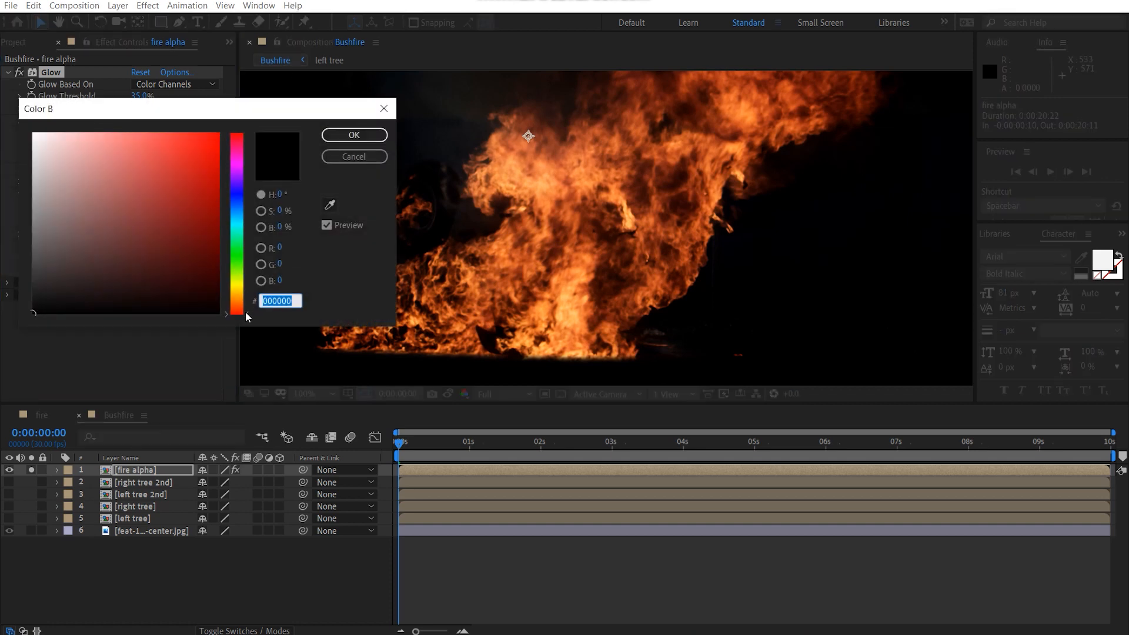
pyautogui.moveTo(246, 313); pyautogui.dragTo(246, 293)
pyautogui.moveTo(135, 254); pyautogui.dragTo(290, 93)
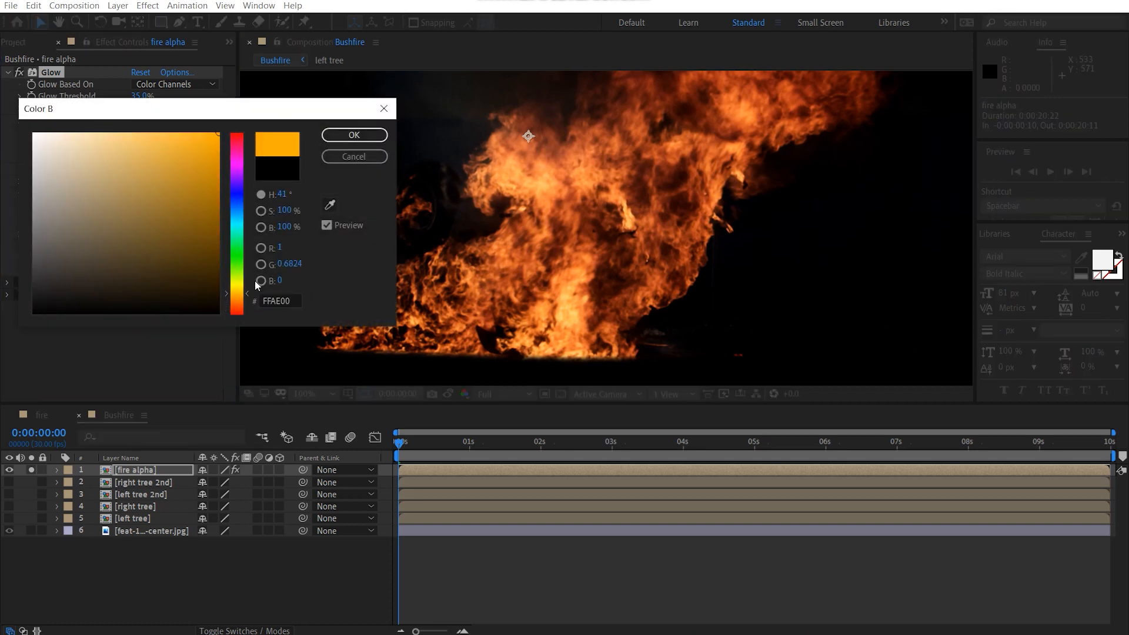
pyautogui.moveTo(247, 297); pyautogui.dragTo(248, 298)
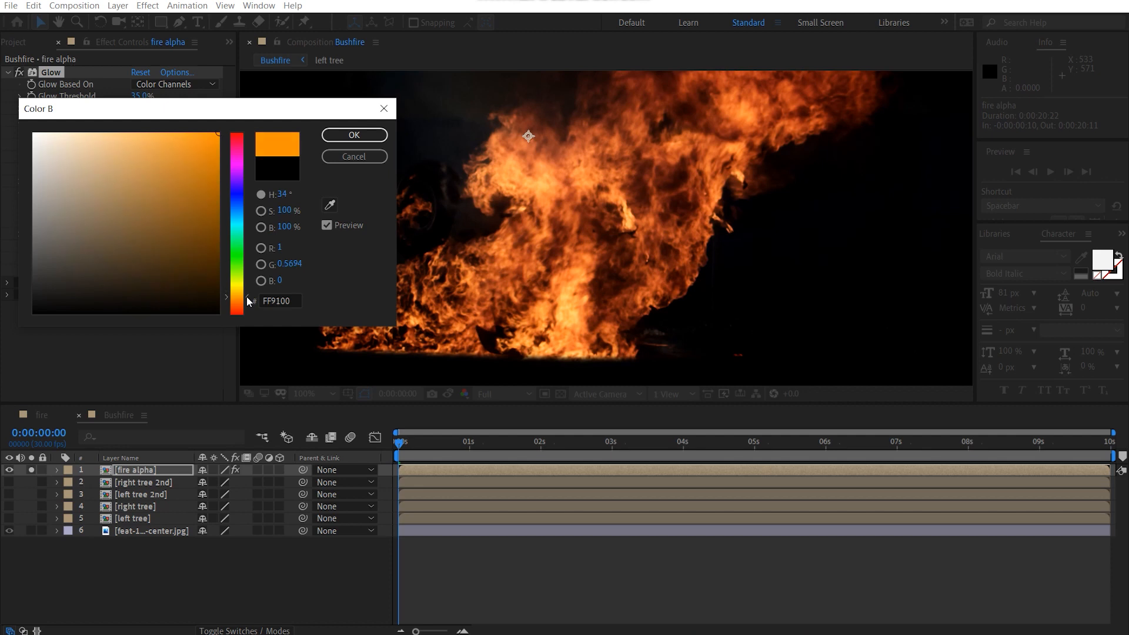
pyautogui.click(341, 135)
# Step: Enable the Glow 2 effect on the fire alpha layer and set its intensity to 0.1
pyautogui.click(18, 283)
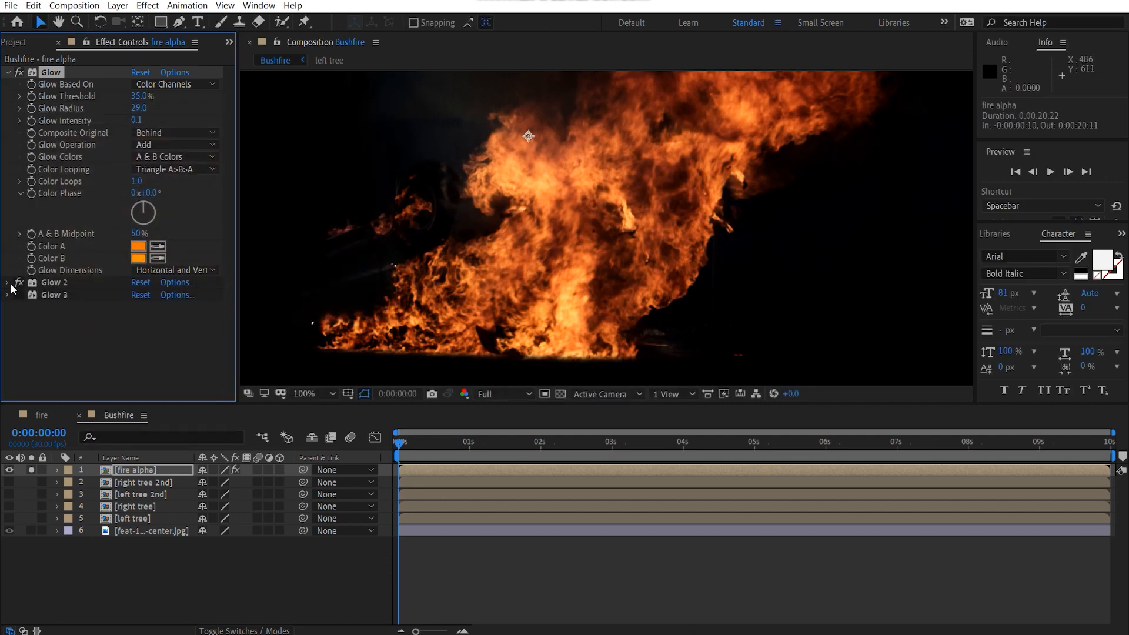
pyautogui.click(8, 283)
pyautogui.scroll(-3, 143, 308)
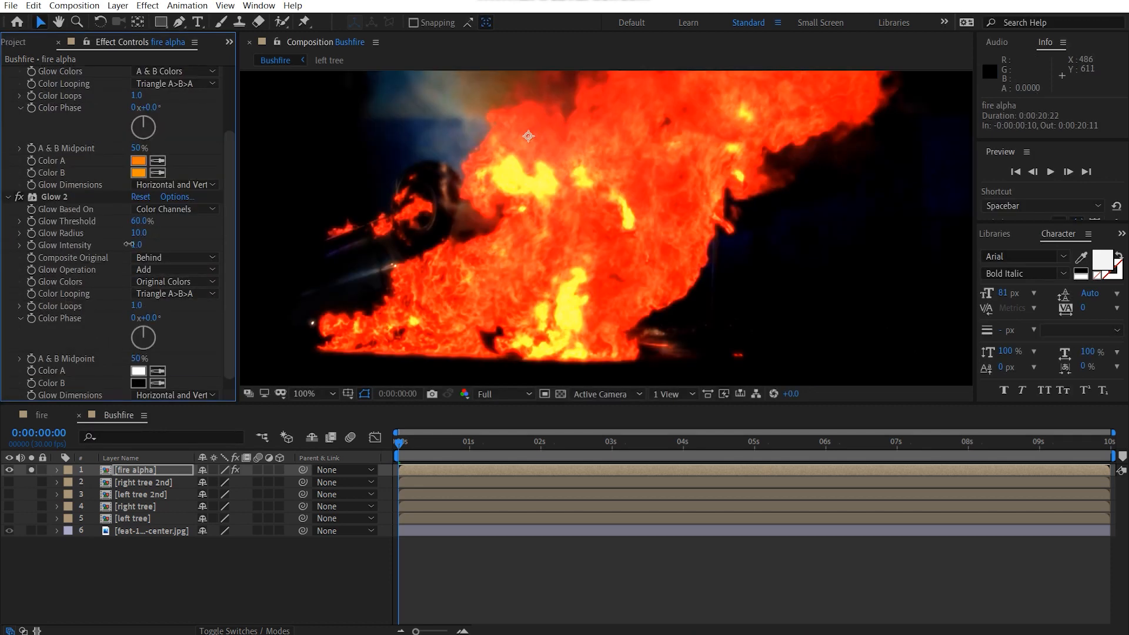
pyautogui.moveTo(144, 251); pyautogui.dragTo(81, 254)
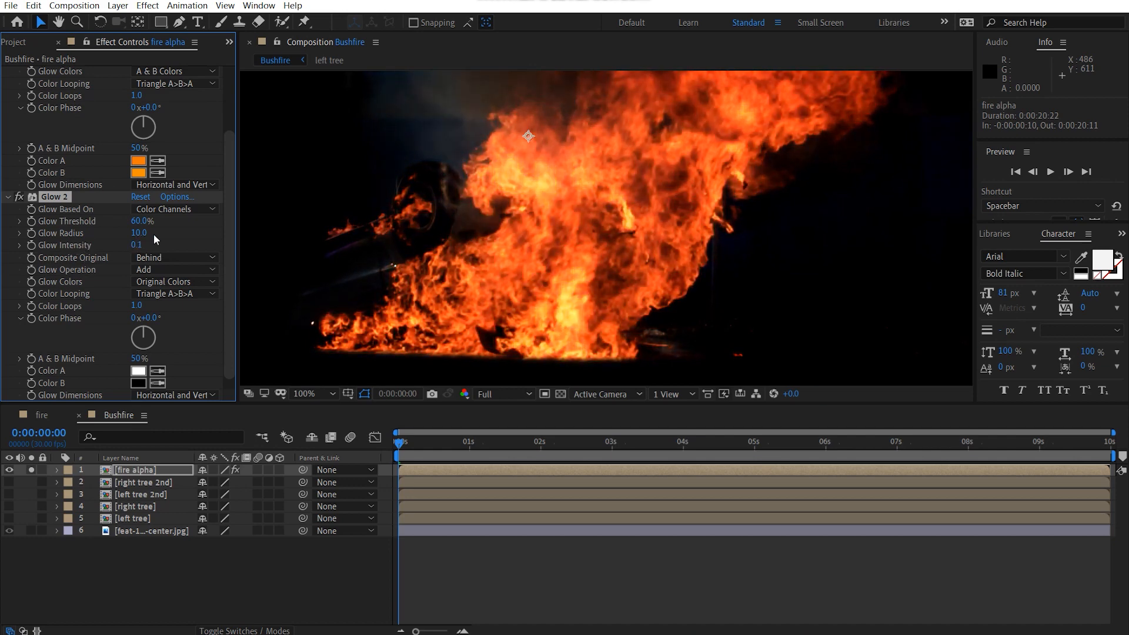
# Step: Set the Glow 2 effect's threshold to 15% and its radius to 54
pyautogui.click(139, 221)
pyautogui.press('Return')
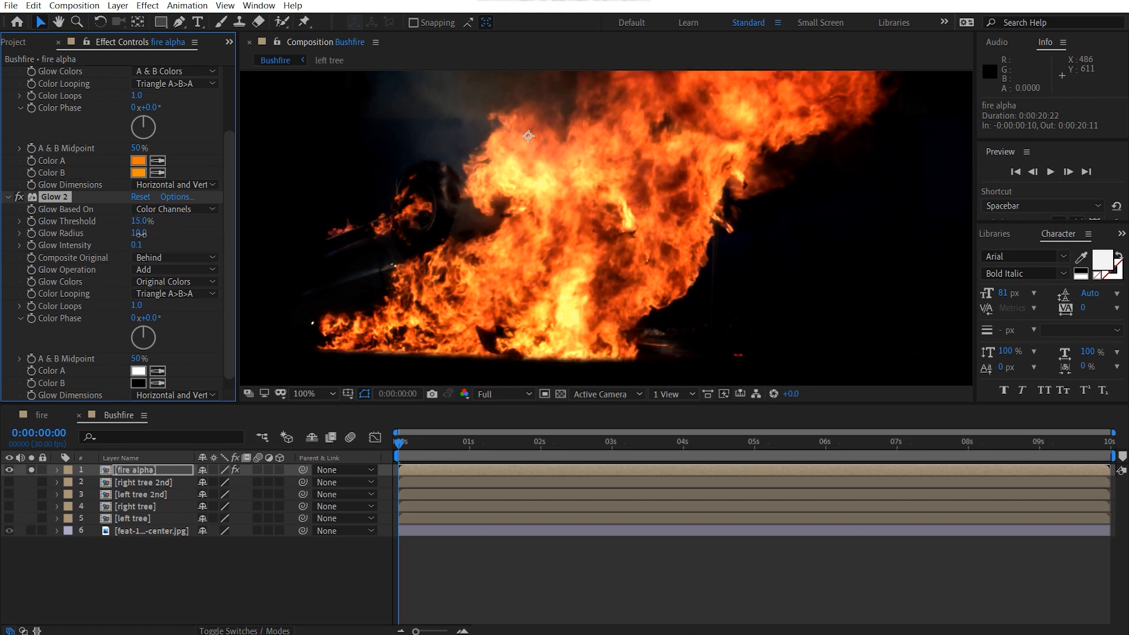
pyautogui.moveTo(139, 233); pyautogui.dragTo(179, 235)
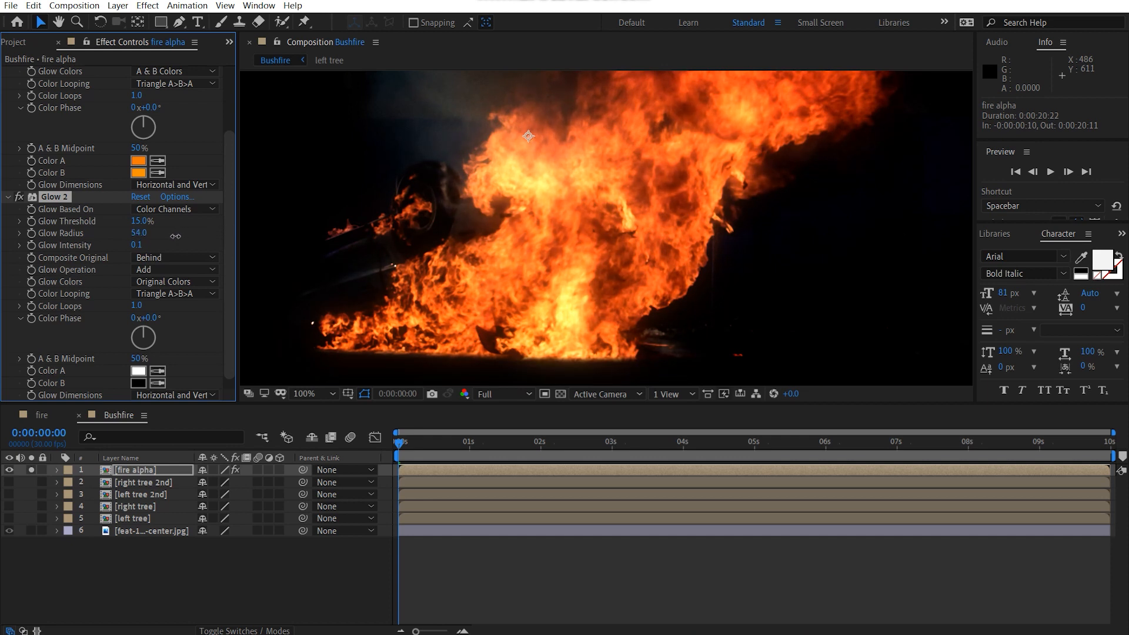
pyautogui.click(164, 259)
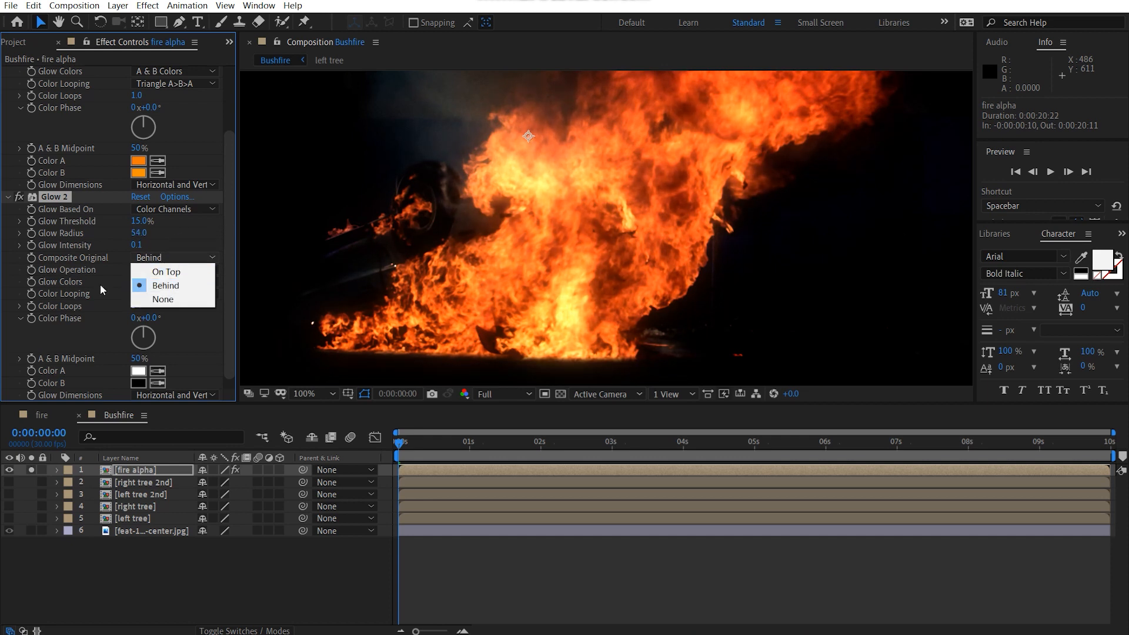
pyautogui.click(100, 284)
# Step: Switch Glow 2's glow colors to A & B Colors and set its Color A to orange FF8800
pyautogui.click(156, 281)
pyautogui.click(191, 311)
pyautogui.scroll(-1, 109, 336)
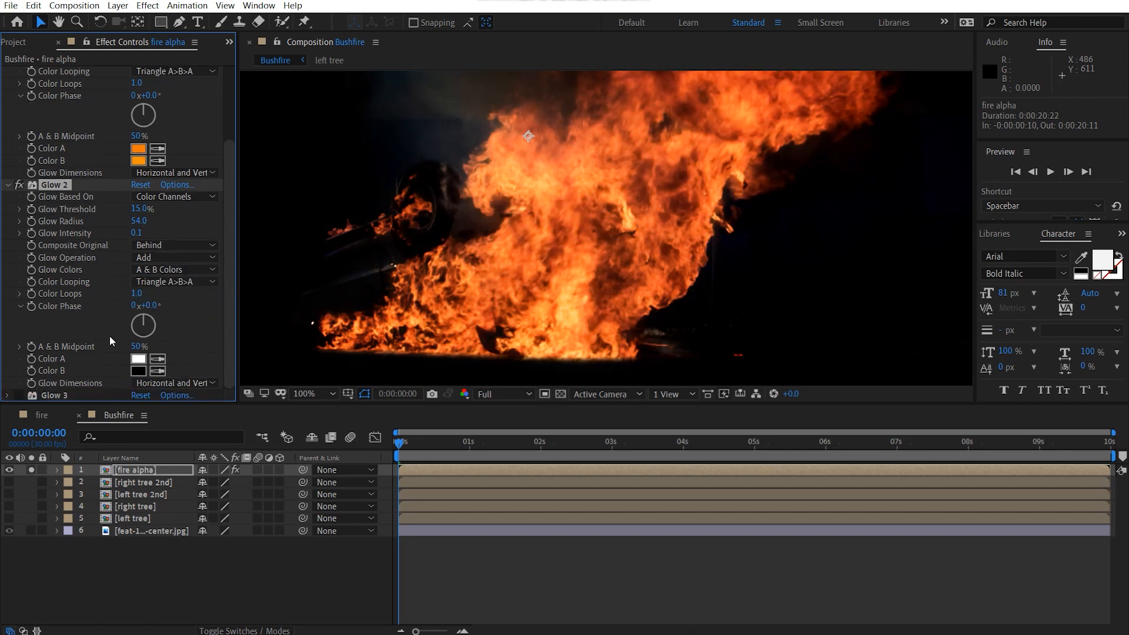
pyautogui.click(138, 361)
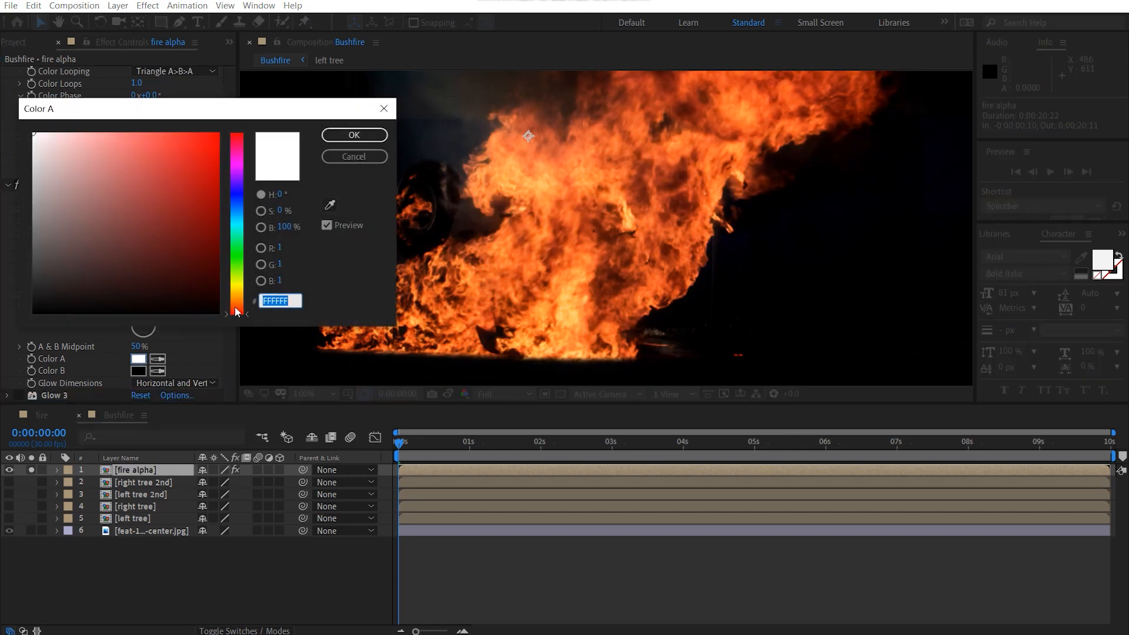
pyautogui.moveTo(235, 311); pyautogui.dragTo(242, 297)
pyautogui.click(133, 270)
pyautogui.moveTo(133, 270); pyautogui.dragTo(219, 133)
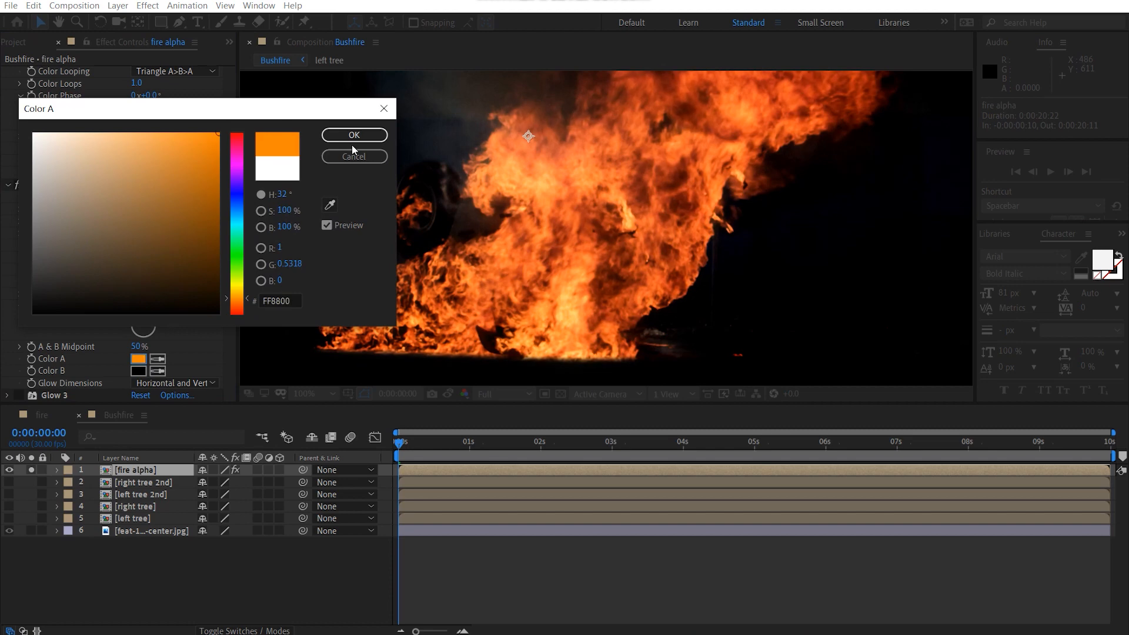
pyautogui.click(351, 136)
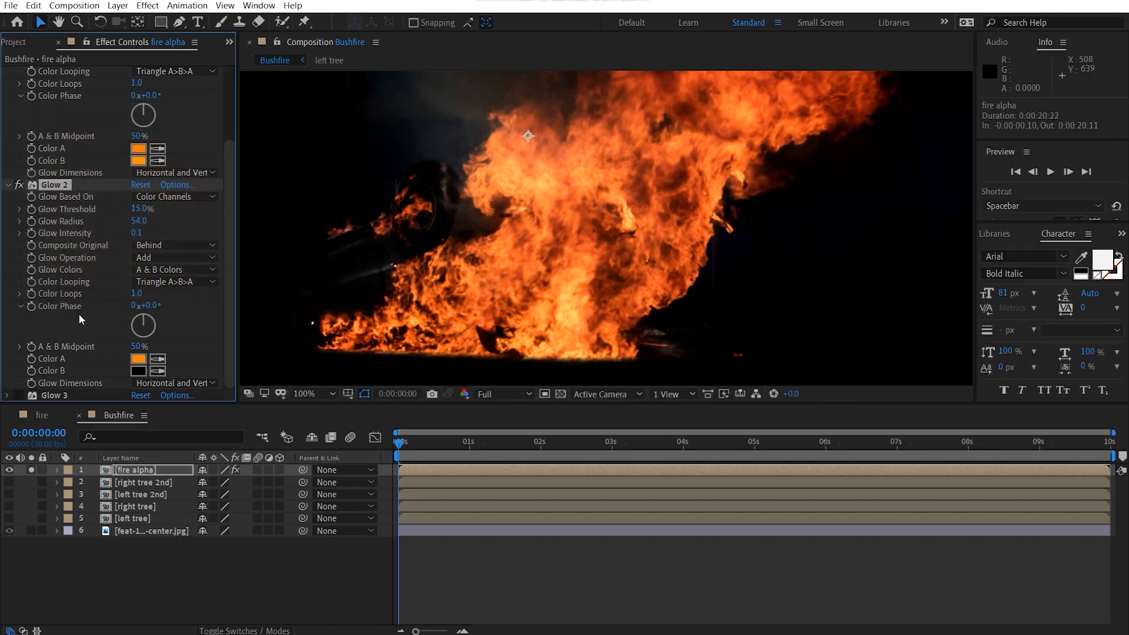
# Step: Set Color B of the Glow 2 effect to yellow-orange FFAE00
pyautogui.click(138, 371)
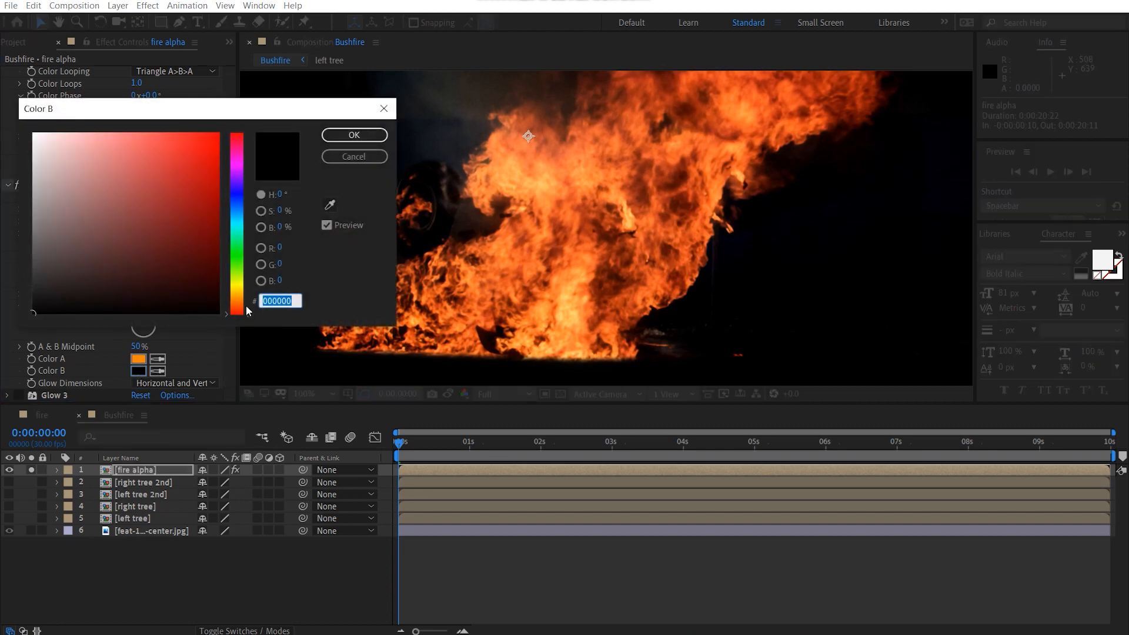
pyautogui.moveTo(237, 310); pyautogui.dragTo(248, 298)
pyautogui.click(151, 214)
pyautogui.moveTo(151, 214); pyautogui.dragTo(219, 133)
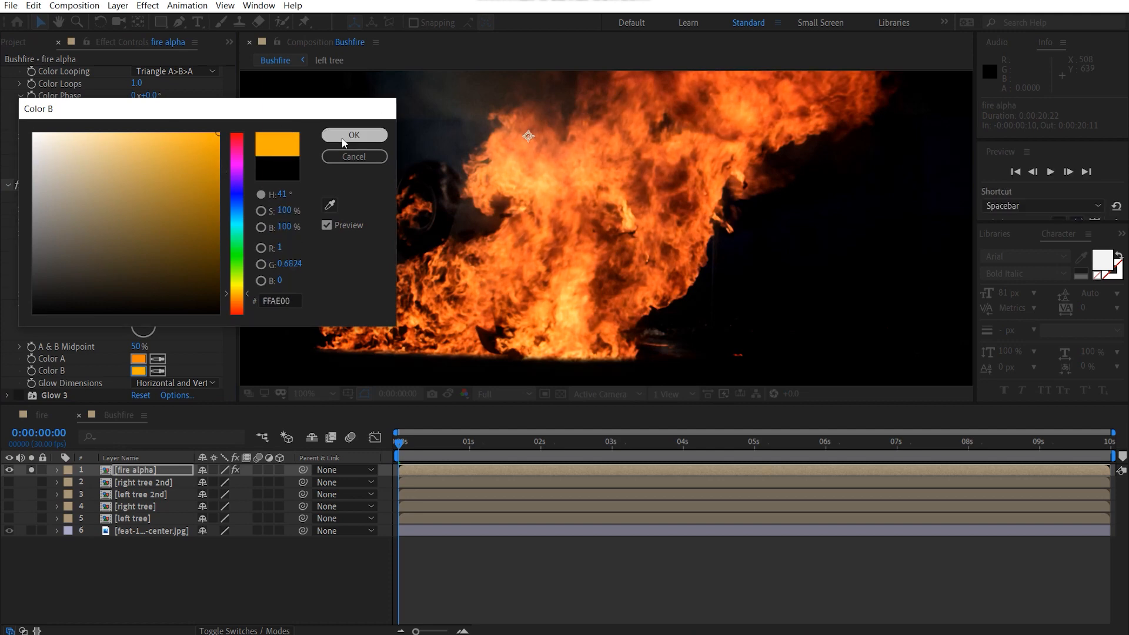
pyautogui.click(353, 135)
# Step: Collapse the settings of both active Glow effects and delete the unused Glow 3 effect from the fire alpha layer
pyautogui.scroll(-2, 592, 239)
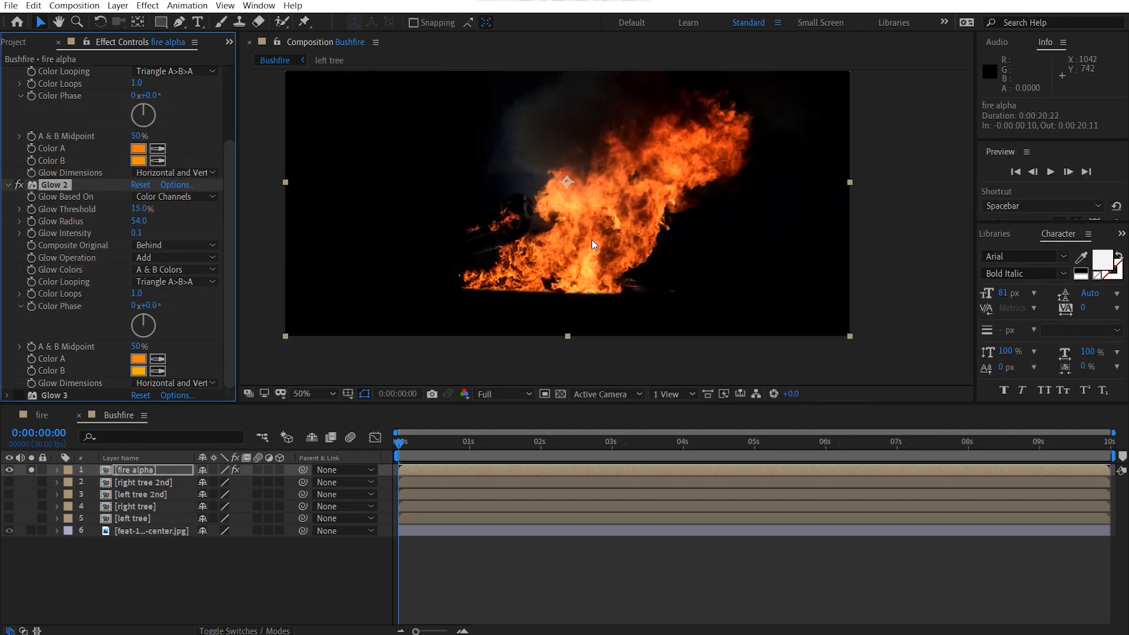
pyautogui.moveTo(578, 287); pyautogui.dragTo(585, 316)
pyautogui.click(5, 185)
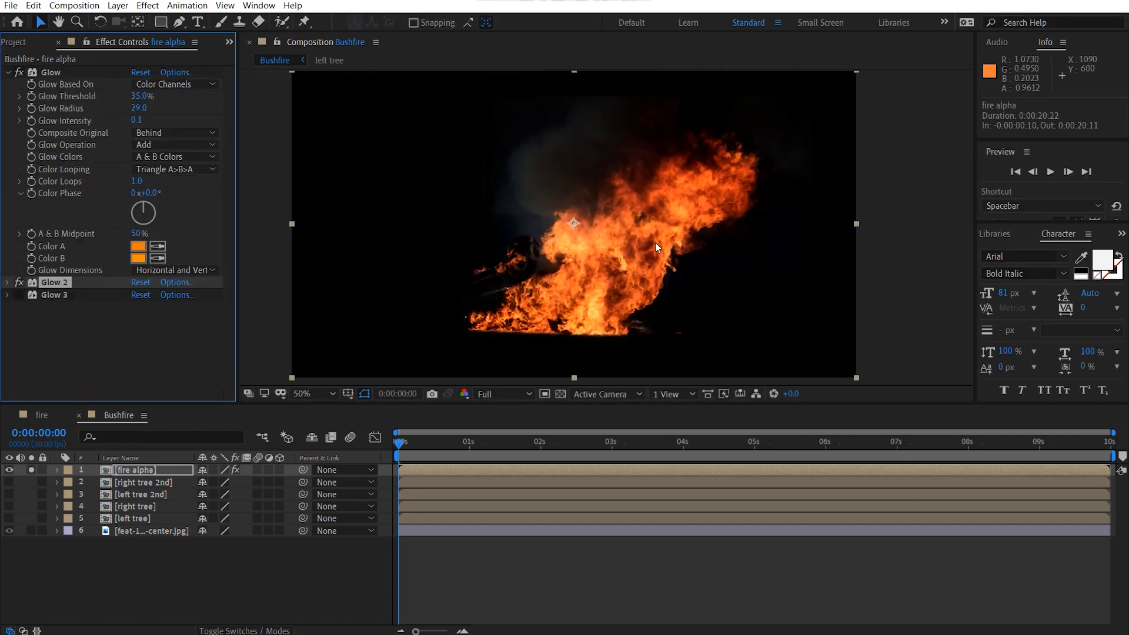
pyautogui.click(6, 73)
pyautogui.click(54, 99)
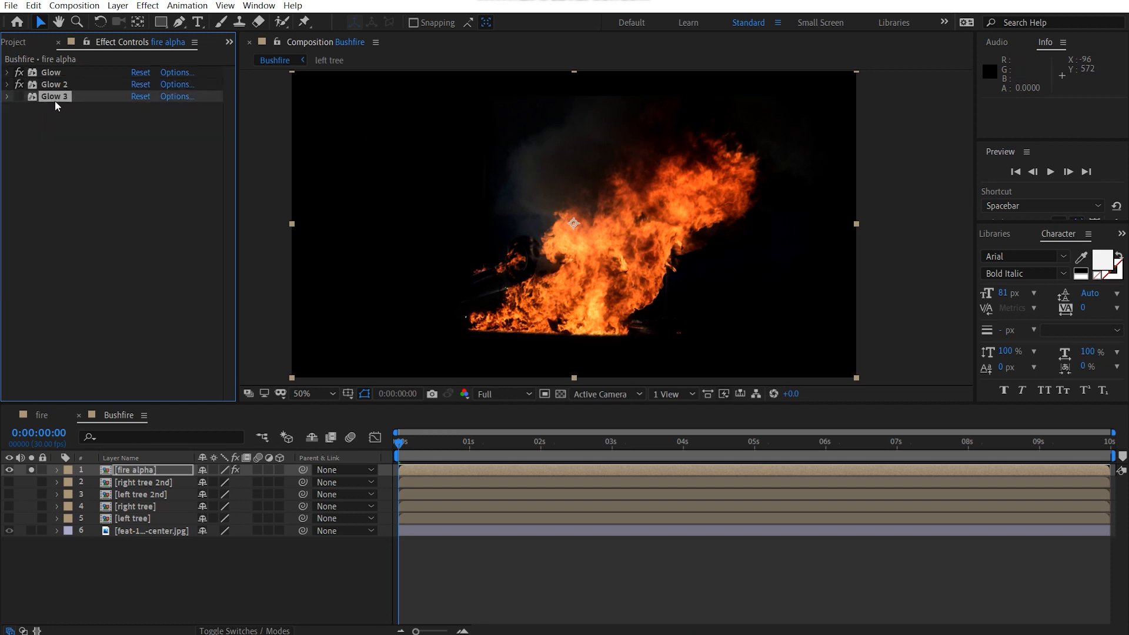
pyautogui.press('Delete')
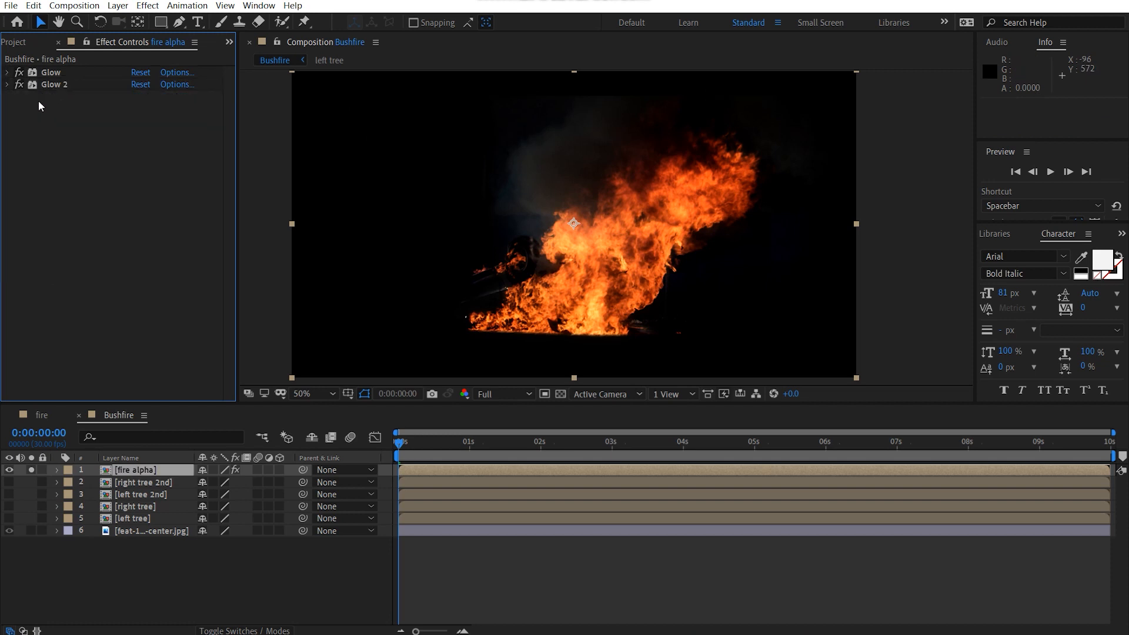
# Step: Add an Exposure effect to the fire alpha layer
pyautogui.click(178, 279)
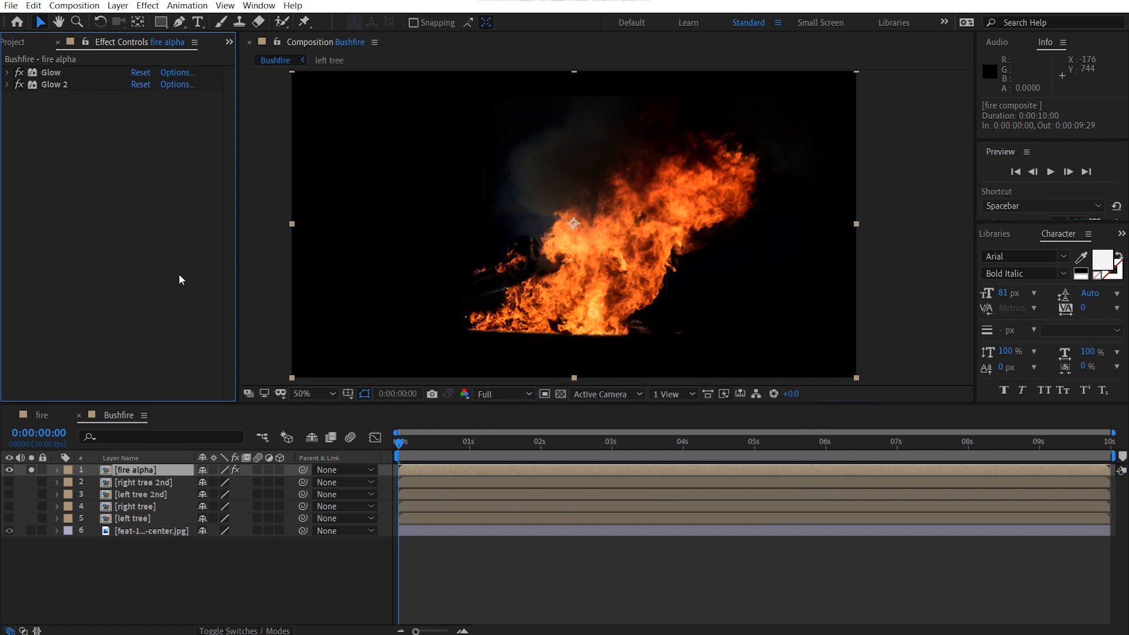
pyautogui.hotkey('ctrl', 'space')
pyautogui.write('exp')
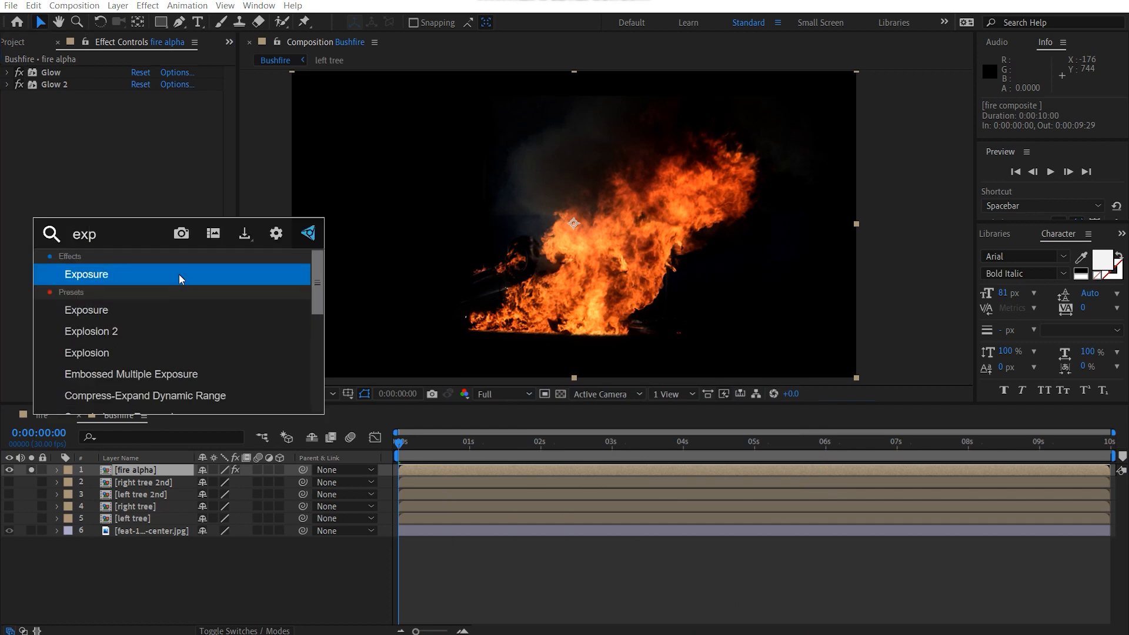
pyautogui.press('Return')
pyautogui.press('Return')
pyautogui.hotkey('ctrl', 'space')
pyautogui.write('ex')
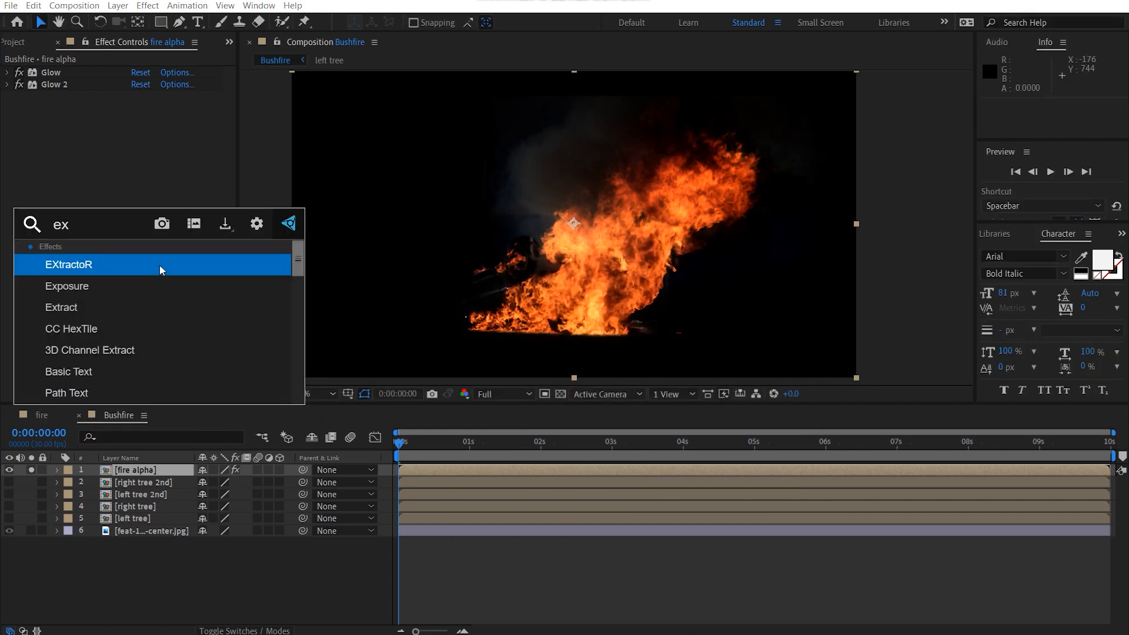
pyautogui.write('po')
pyautogui.press('Return')
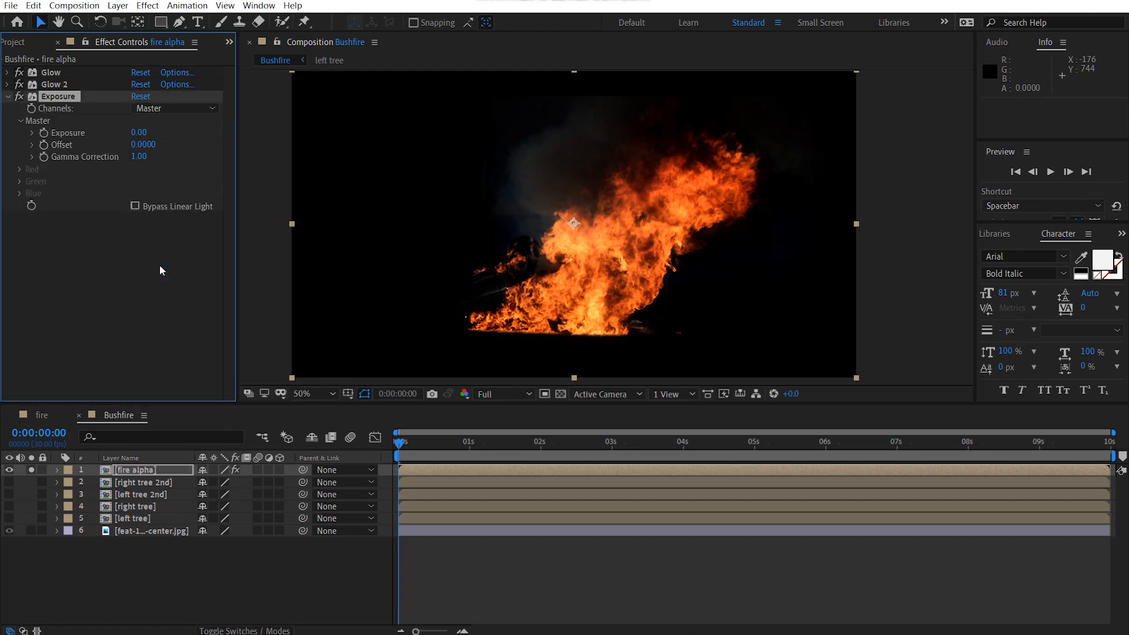
# Step: Set the master exposure of the fire alpha layer's Exposure effect to 0.61
pyautogui.moveTo(143, 131); pyautogui.dragTo(158, 128)
pyautogui.click(145, 127)
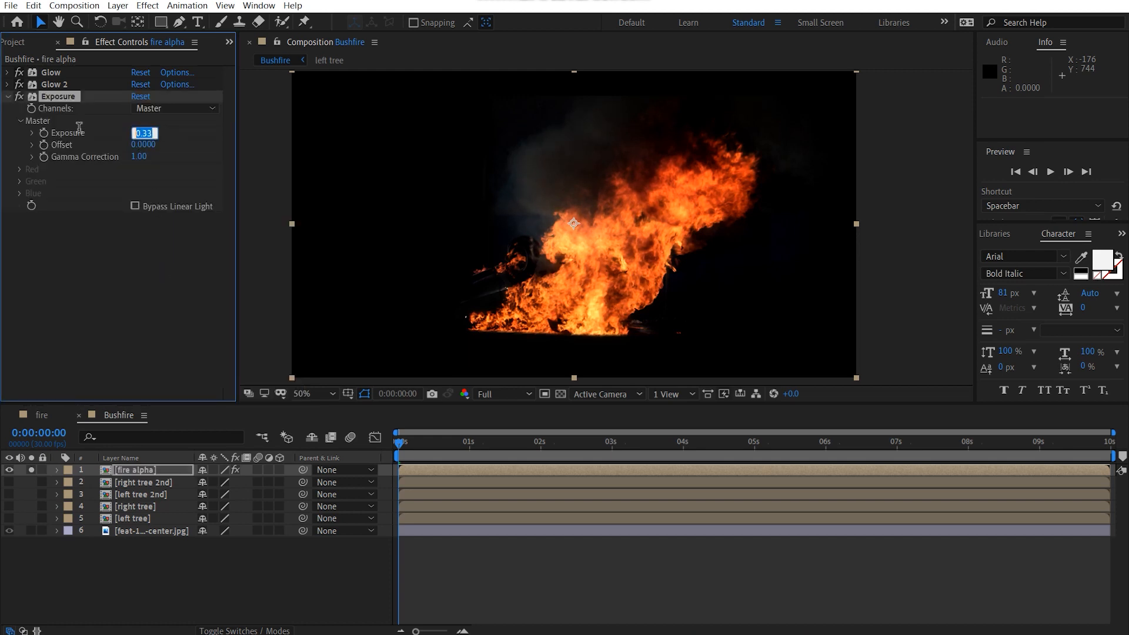
pyautogui.write('.61')
pyautogui.press('Return')
# Step: Add a Hue/Saturation effect to the fire alpha layer
pyautogui.moveTo(537, 218); pyautogui.dragTo(615, 171)
pyautogui.scroll(1, 523, 195)
pyautogui.click(46, 279)
pyautogui.hotkey('ctrl', 'space')
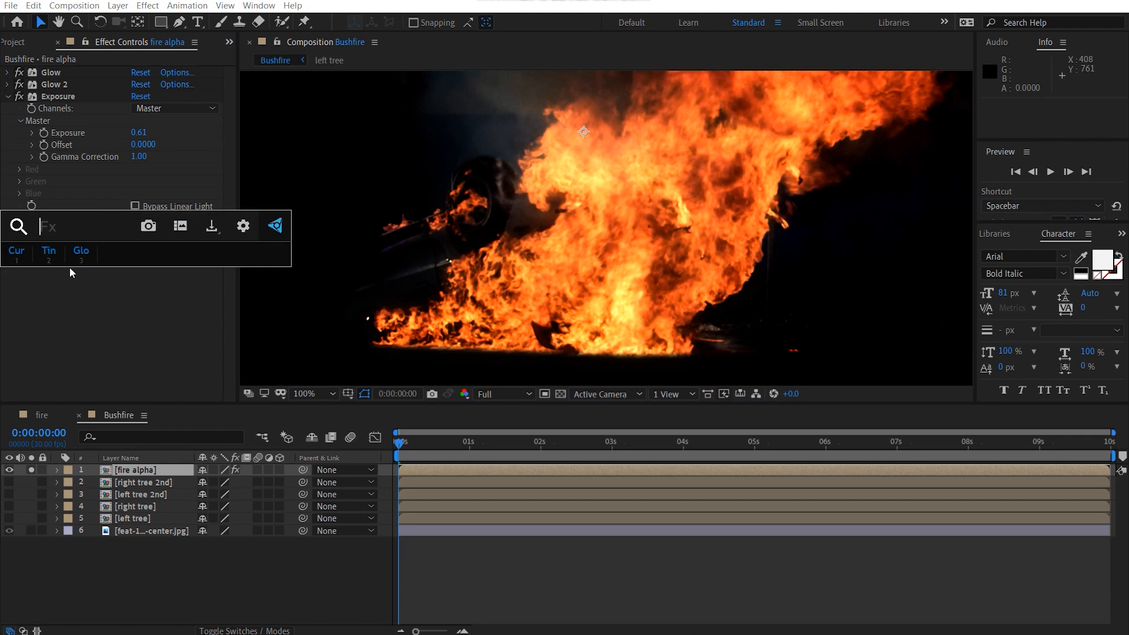
pyautogui.write('hu')
pyautogui.press('Return')
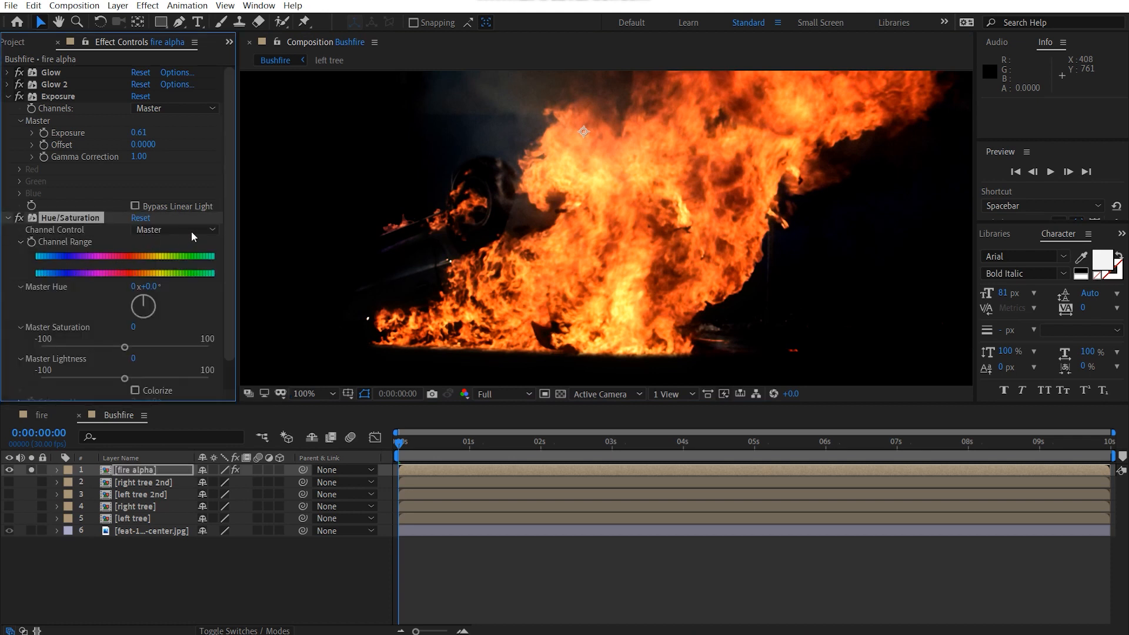
# Step: In the Hue/Saturation effect's Reds channel, set the saturation to -24 and the lightness to -12
pyautogui.click(192, 232)
pyautogui.click(186, 257)
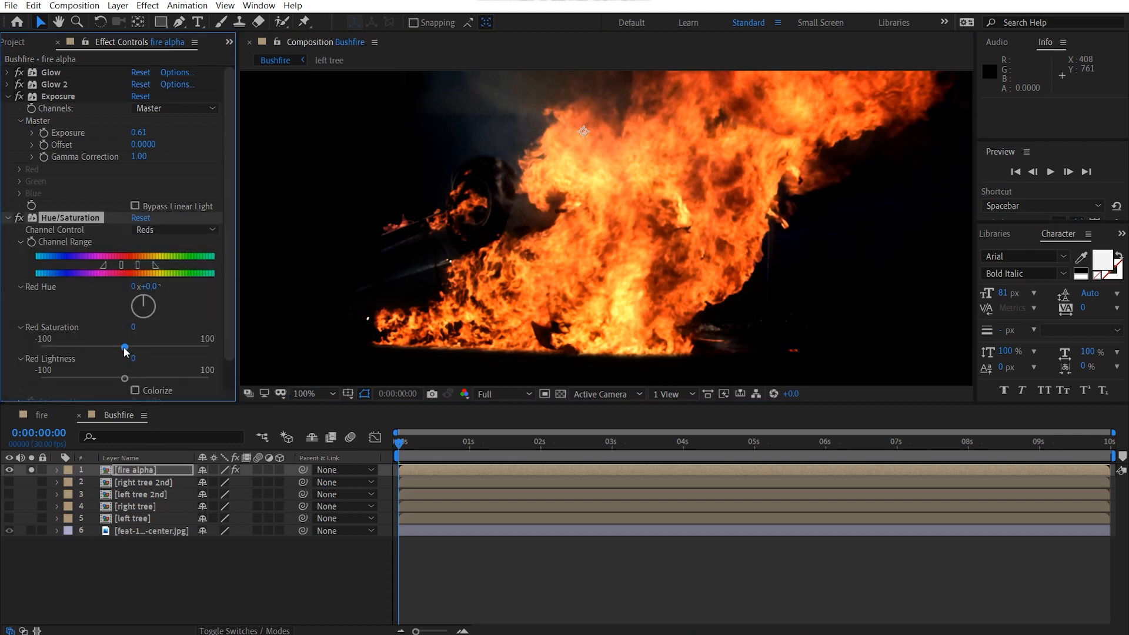
pyautogui.moveTo(125, 349); pyautogui.dragTo(107, 350)
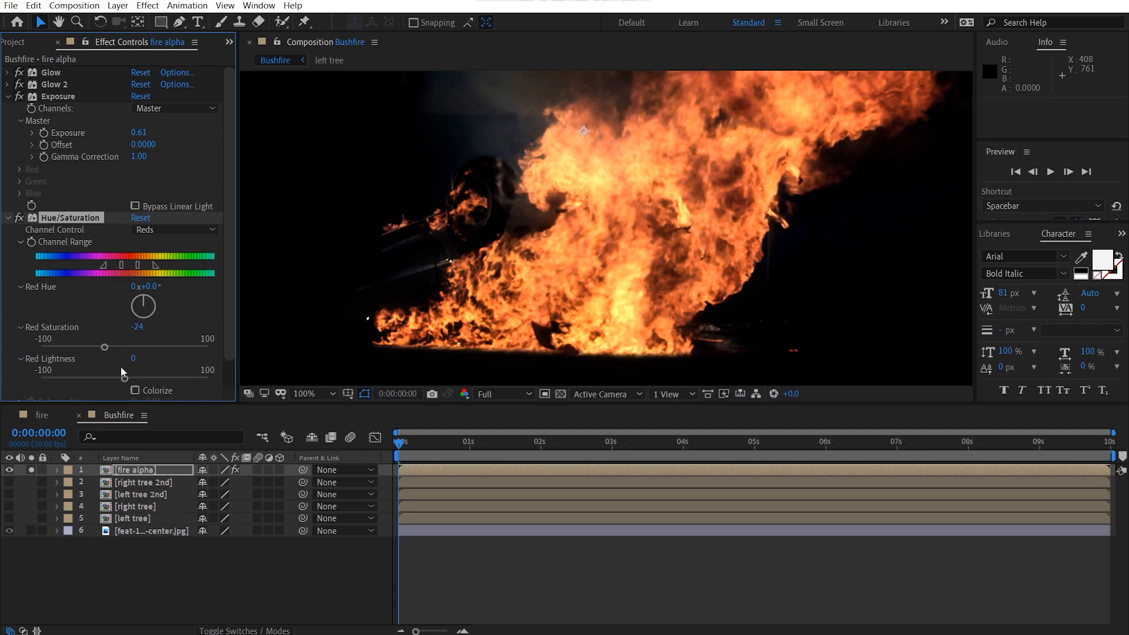
pyautogui.moveTo(125, 378); pyautogui.dragTo(110, 381)
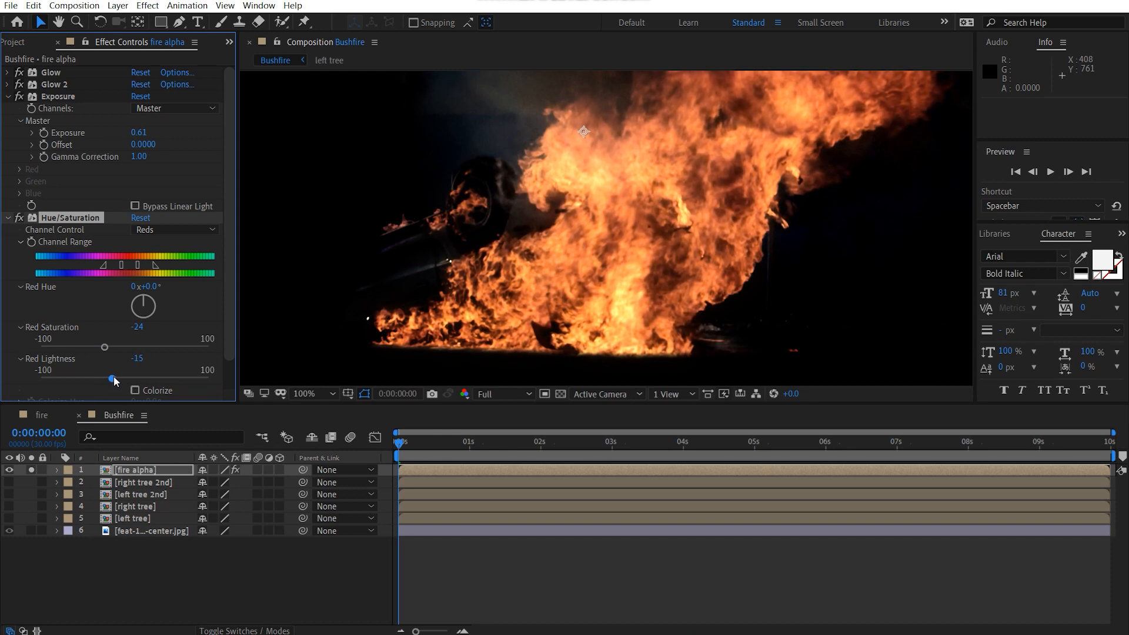
# Step: In the Hue/Saturation effect's Yellows channel, set the saturation to -22 and the lightness to 19
pyautogui.click(176, 230)
pyautogui.click(167, 270)
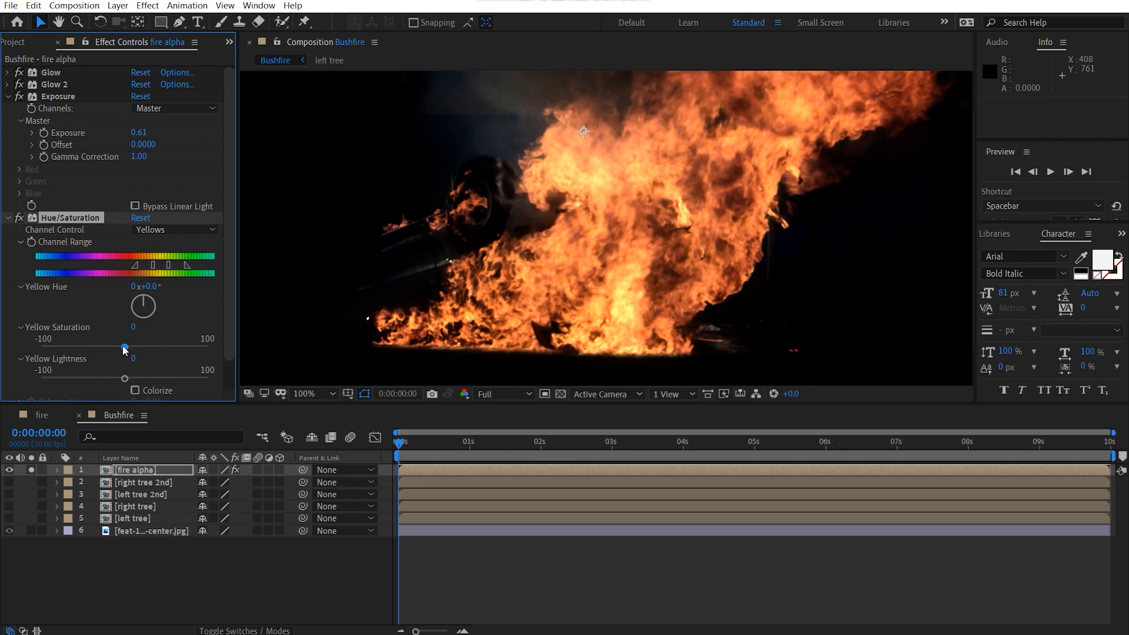
pyautogui.moveTo(124, 348); pyautogui.dragTo(108, 348)
pyautogui.moveTo(141, 379); pyautogui.dragTo(141, 382)
pyautogui.scroll(1, 585, 216)
pyautogui.scroll(1, 302, 245)
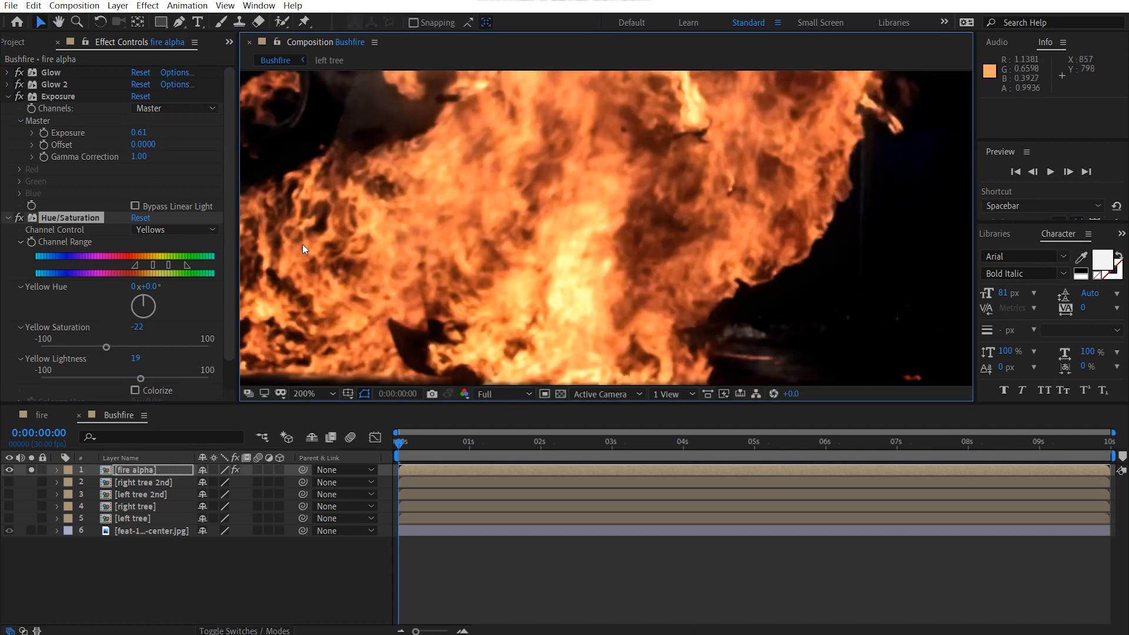
# Step: In the Hue/Saturation effect's Reds channel, change the saturation to -18 and the lightness to -15
pyautogui.click(164, 231)
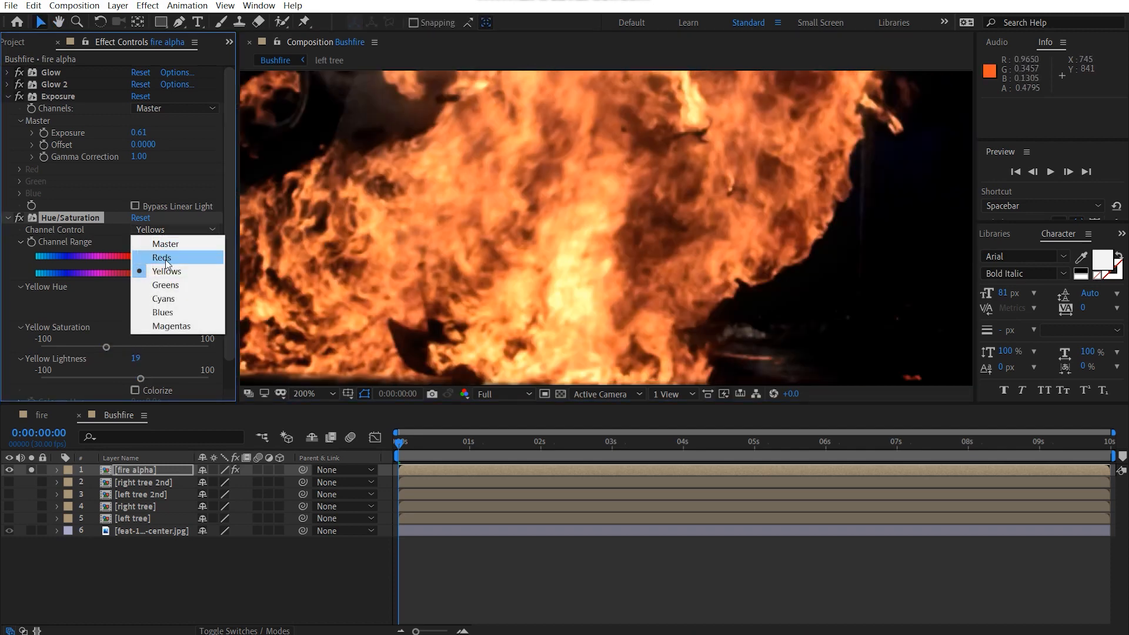
pyautogui.click(164, 258)
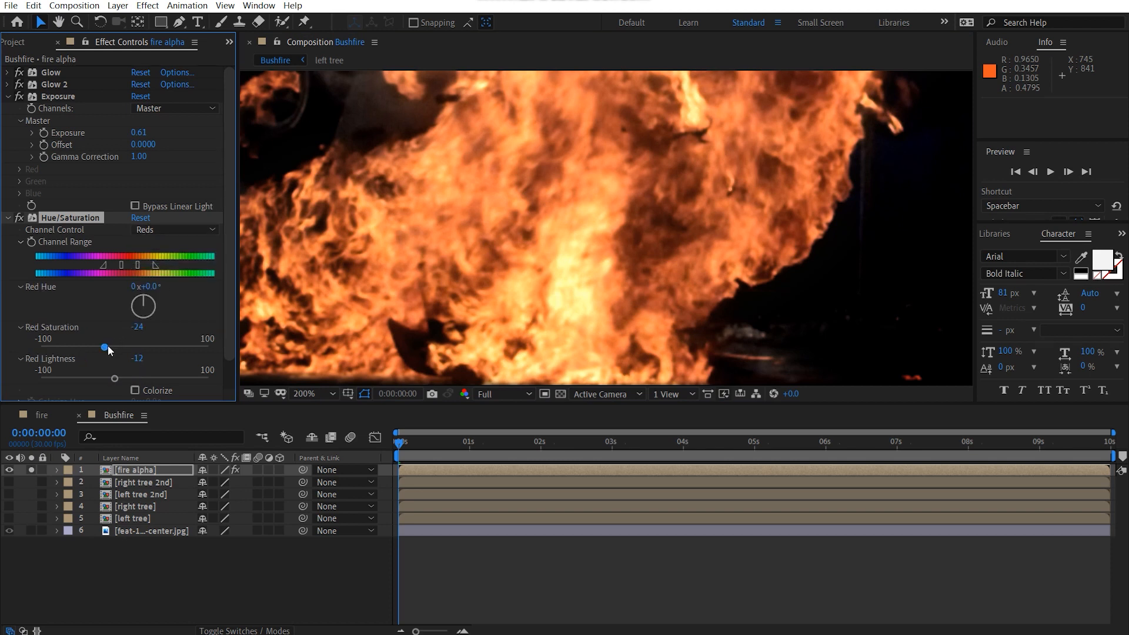
pyautogui.moveTo(108, 350); pyautogui.dragTo(116, 350)
pyautogui.scroll(-5, 584, 195)
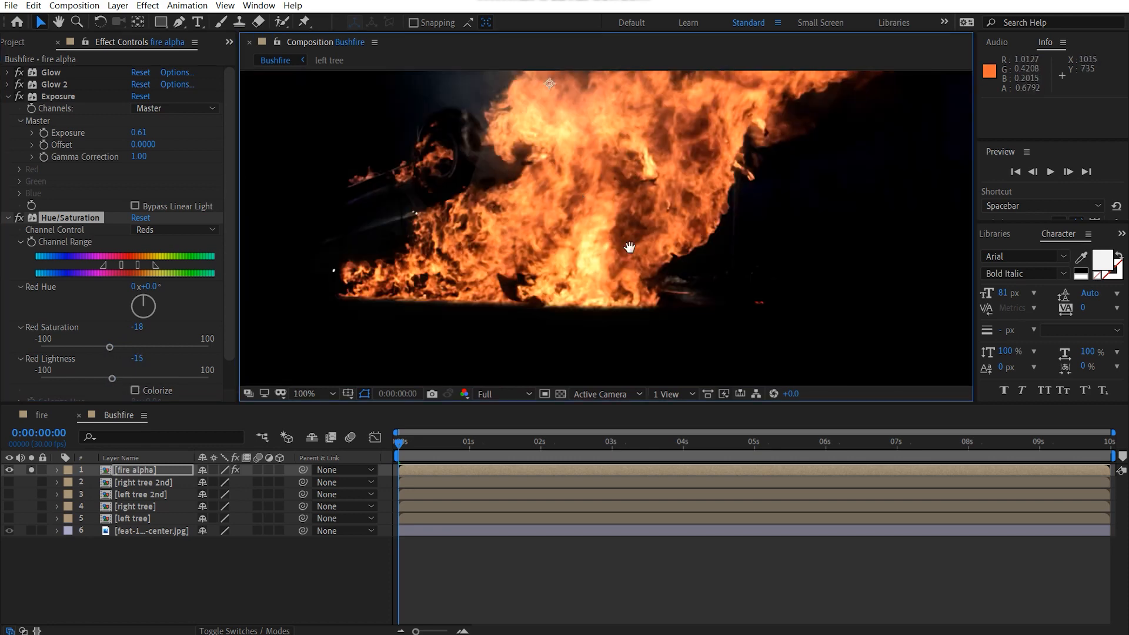
# Step: Collapse the Exposure and Hue/Saturation settings and turn off solo for the fire alpha layer
pyautogui.click(10, 99)
pyautogui.click(9, 110)
pyautogui.moveTo(694, 218); pyautogui.dragTo(669, 236)
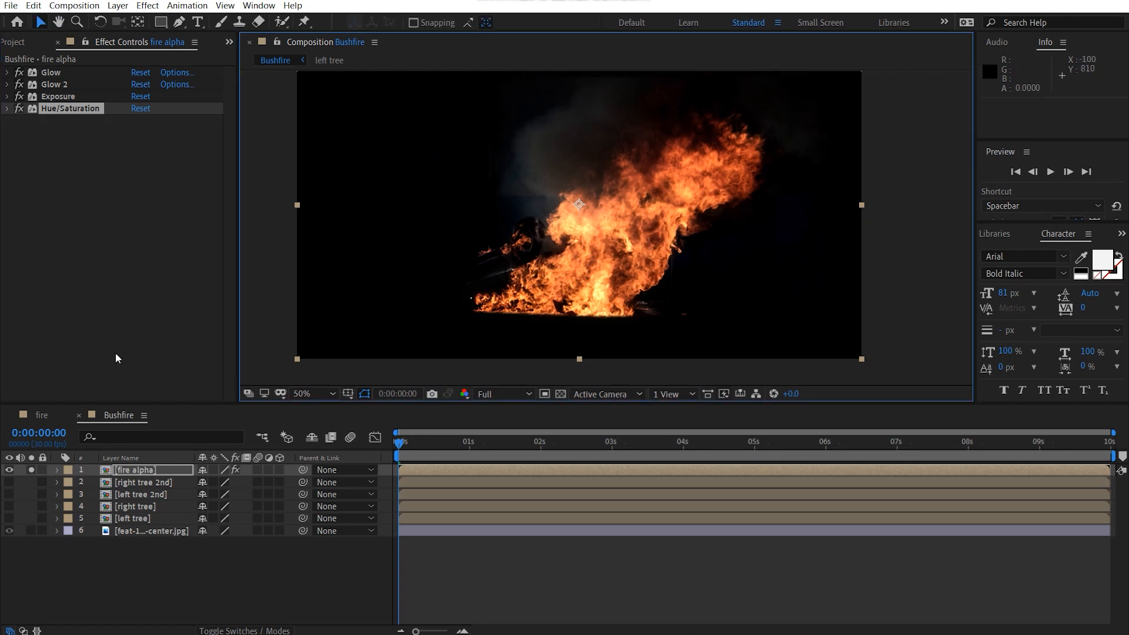
pyautogui.click(32, 470)
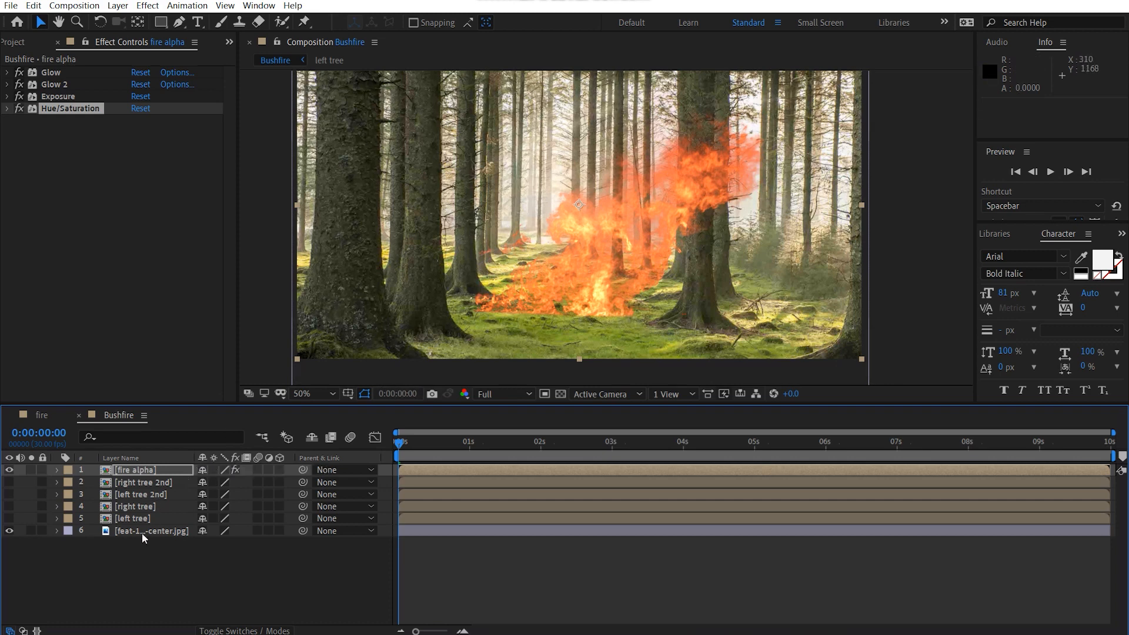
# Step: Give the four tree layers the Aqua label and move them below the forest photo layer
pyautogui.click(143, 482)
pyautogui.keyDown('shift'); pyautogui.click(133, 518); pyautogui.keyUp('shift')
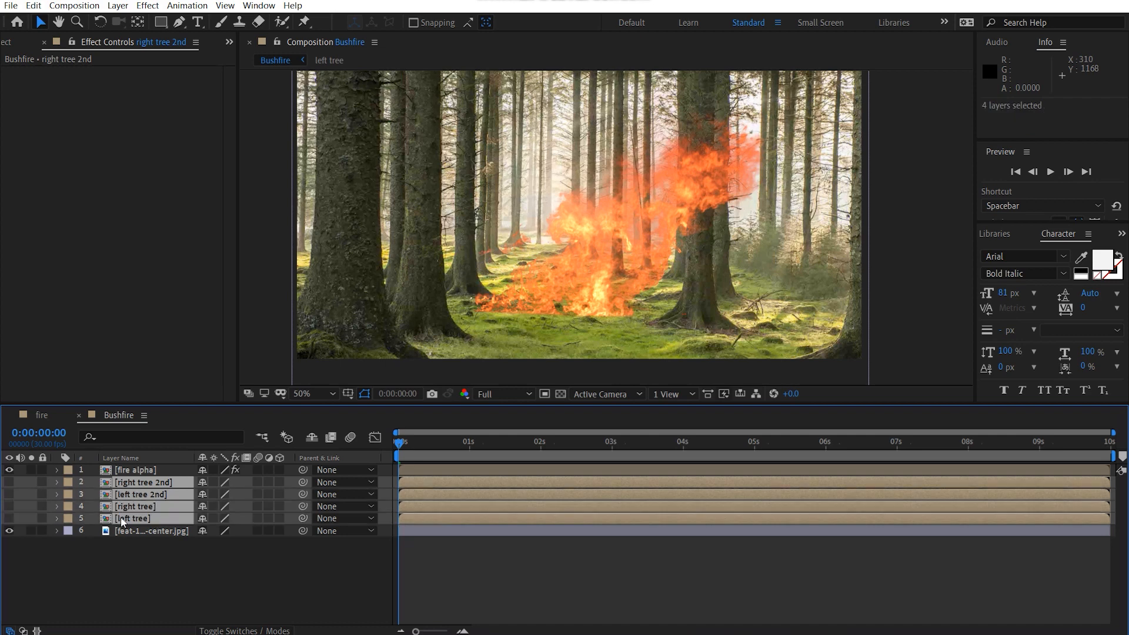
pyautogui.click(75, 482)
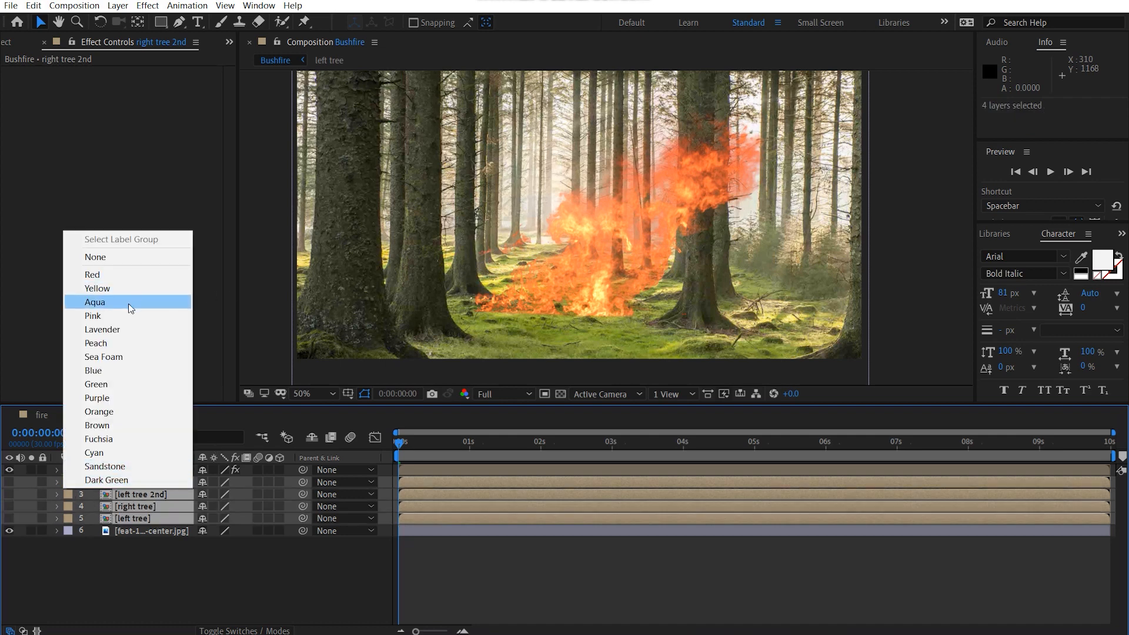
pyautogui.click(147, 302)
pyautogui.moveTo(126, 482); pyautogui.dragTo(202, 562)
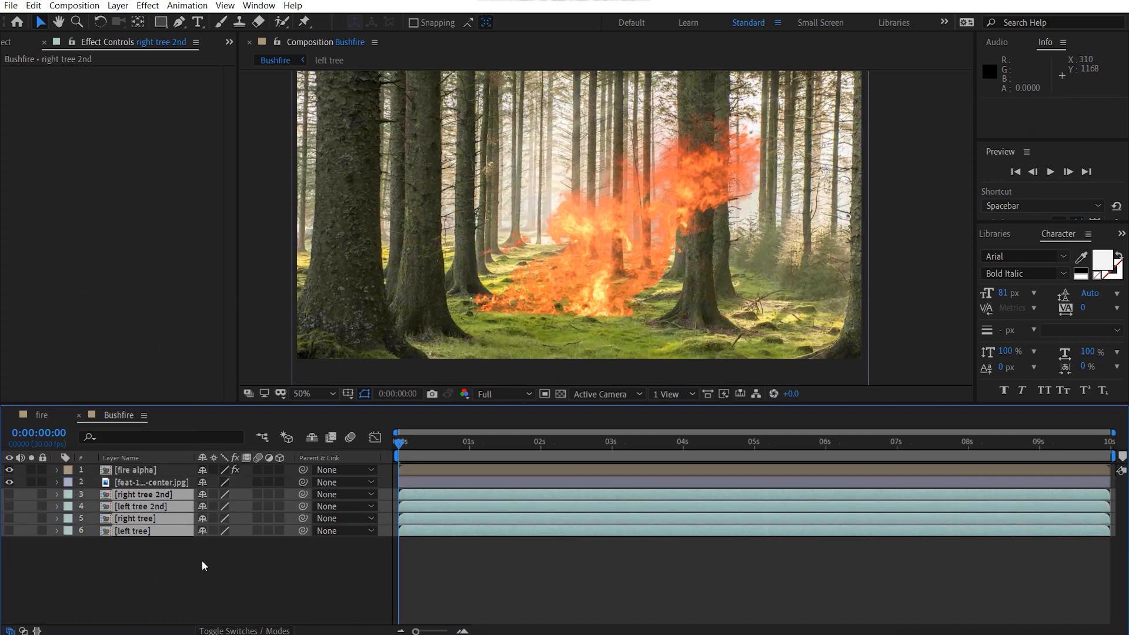
pyautogui.click(186, 573)
# Step: Create a white 1920 x 1080 px solid named "tree matte" above the fire alpha layer
pyautogui.click(139, 470)
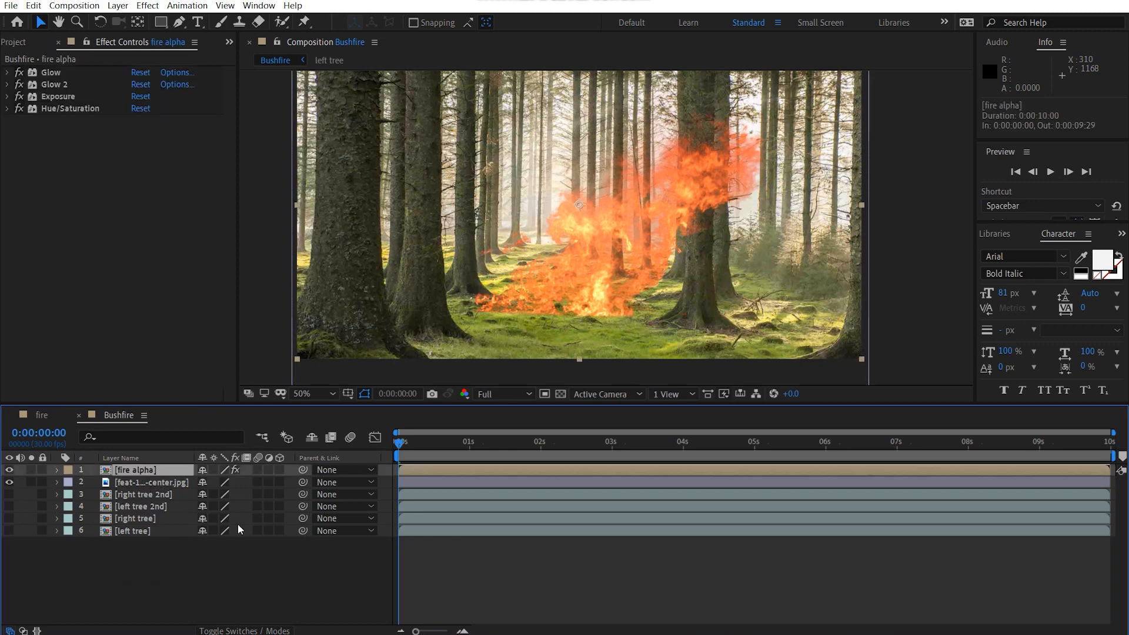
pyautogui.click(270, 577)
pyautogui.hotkey('ctrl', 'y')
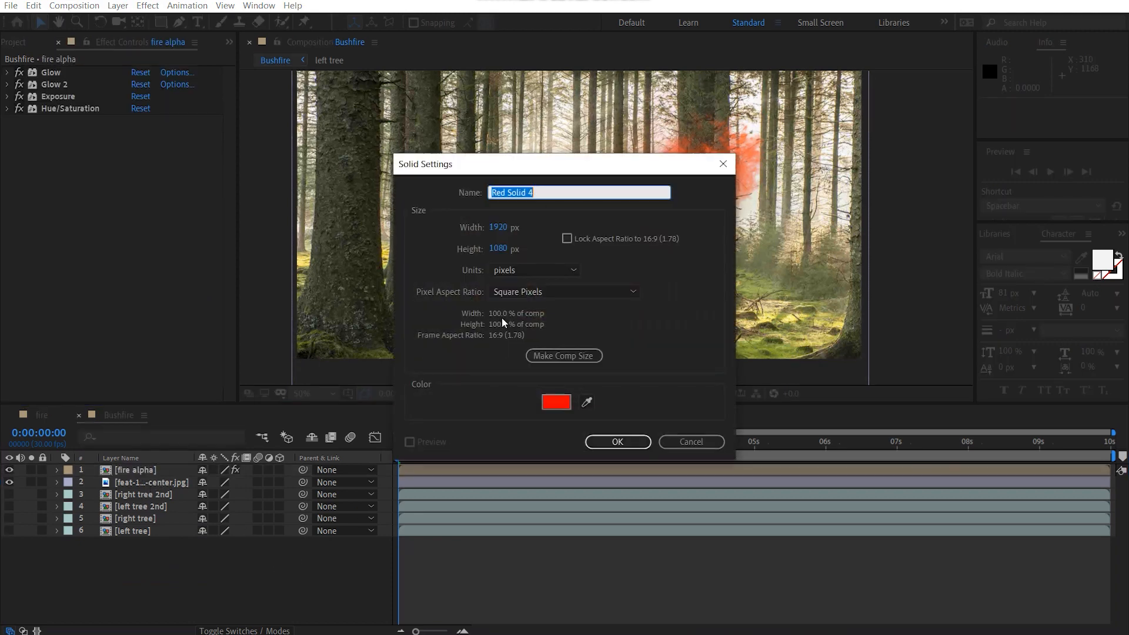
pyautogui.click(556, 402)
pyautogui.moveTo(187, 280); pyautogui.dragTo(34, 133)
pyautogui.click(347, 136)
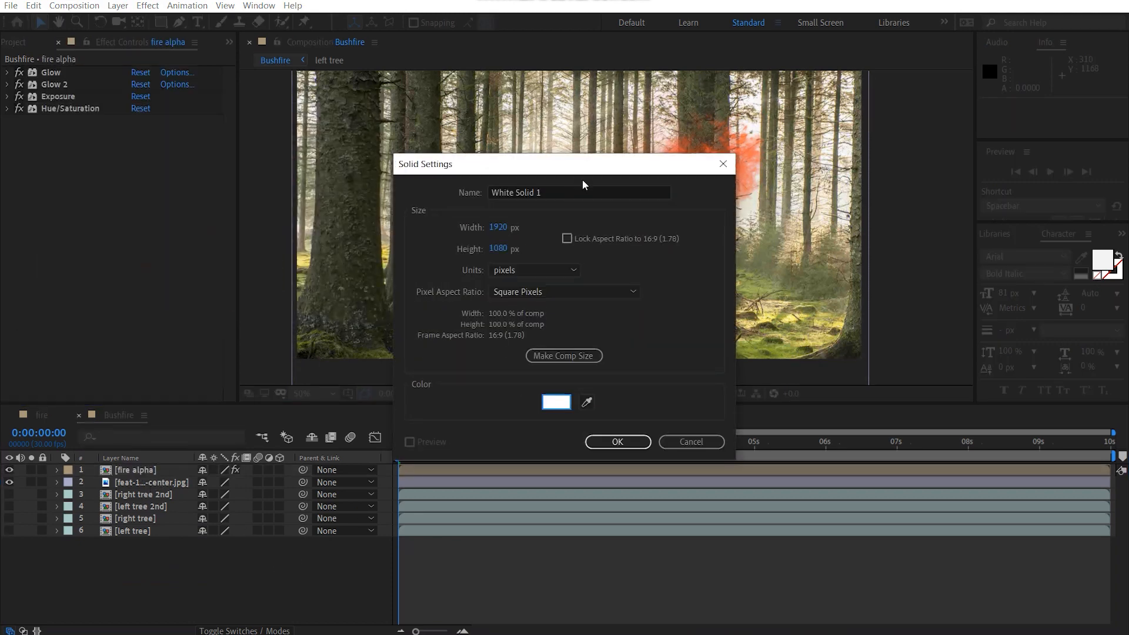
pyautogui.click(596, 190)
pyautogui.moveTo(595, 190); pyautogui.dragTo(130, 203)
pyautogui.write('tre')
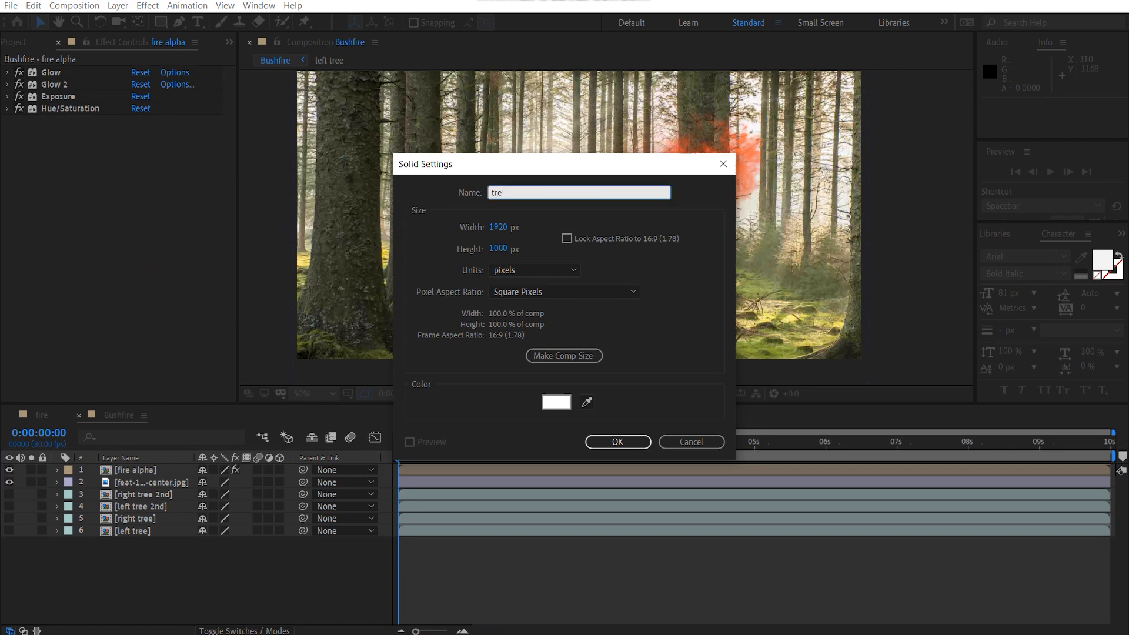
pyautogui.write('e matte')
pyautogui.press('Return')
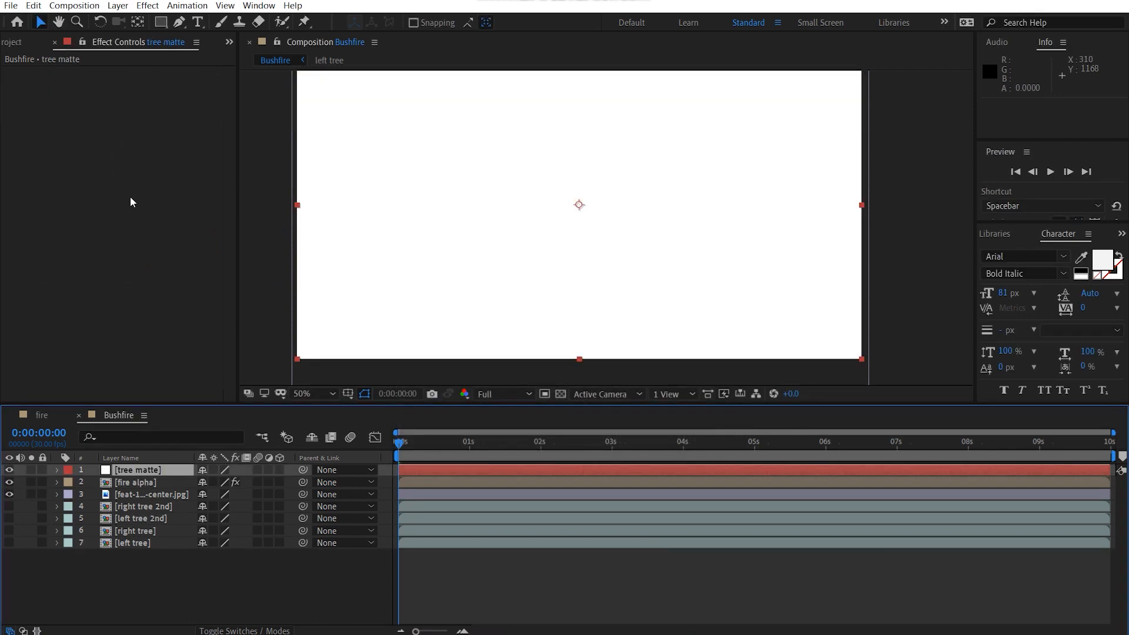
# Step: Show the layer mode and track matte columns and add a Set Matte effect to the tree matte layer
pyautogui.press('F4')
pyautogui.click(165, 473)
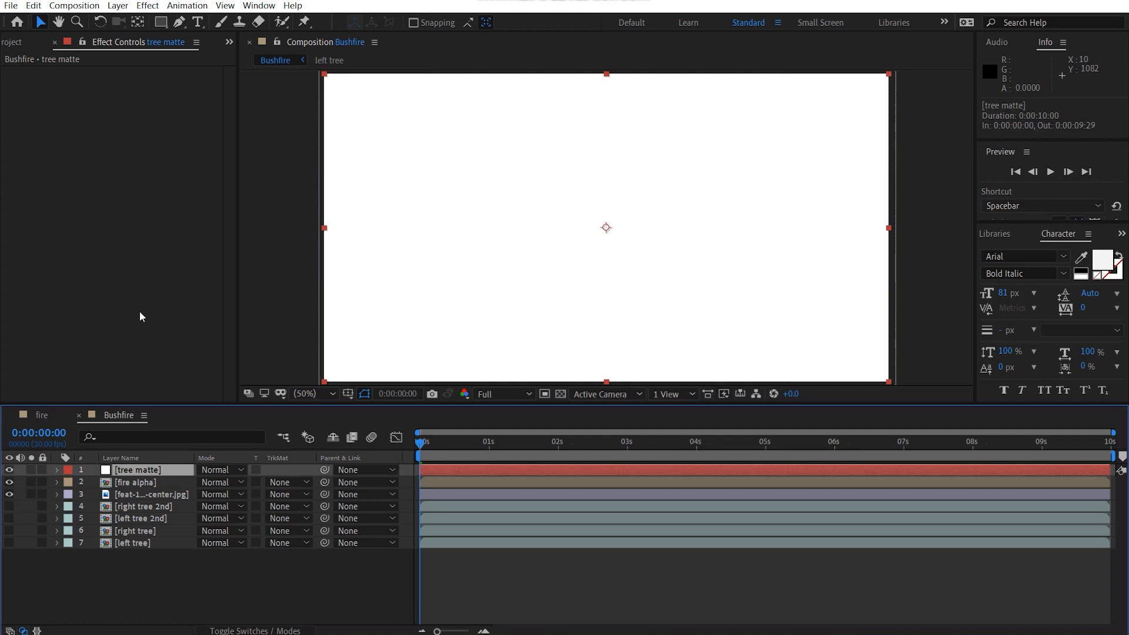
pyautogui.click(139, 312)
pyautogui.hotkey('ctrl', 'space')
pyautogui.write('set')
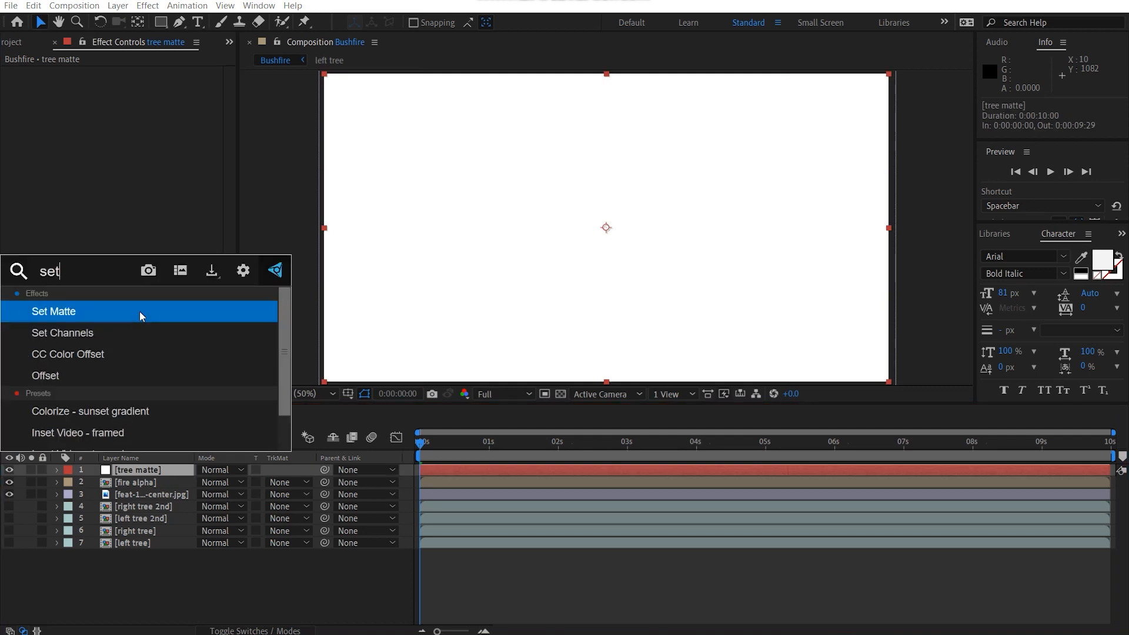
pyautogui.press('Return')
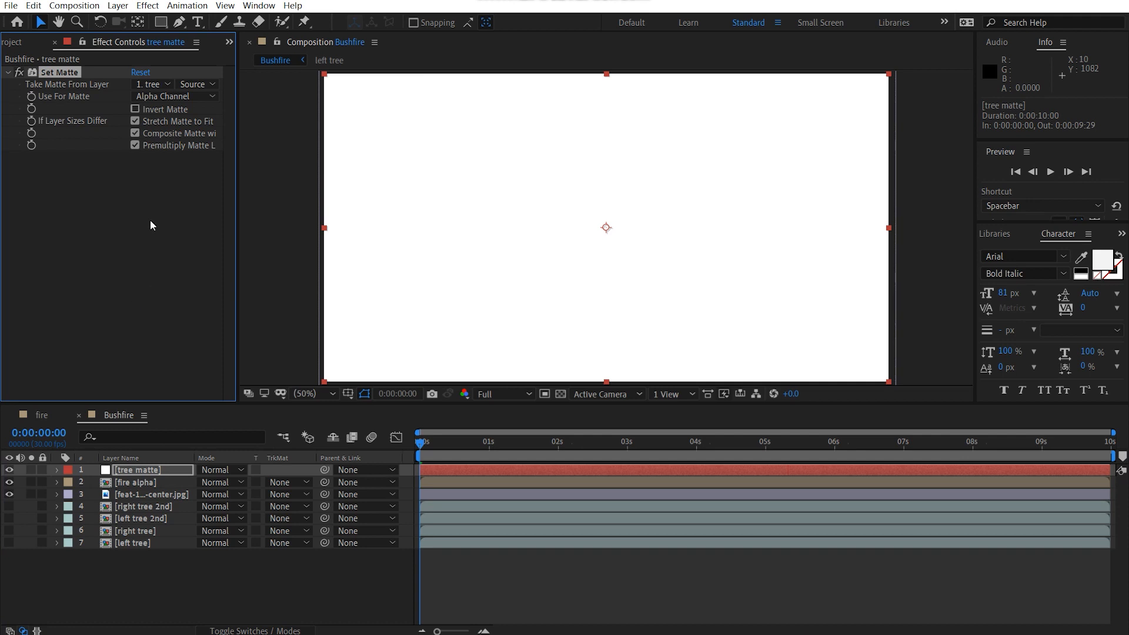
# Step: Make Set Matte take its matte from the left tree layer and invert the matte
pyautogui.click(153, 84)
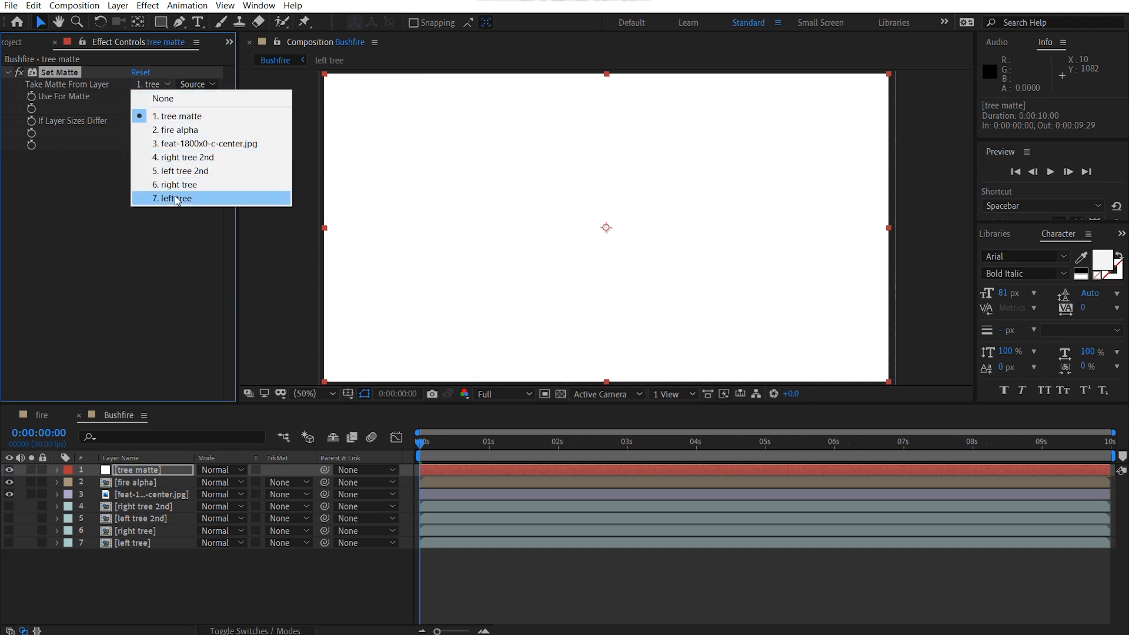
pyautogui.click(175, 197)
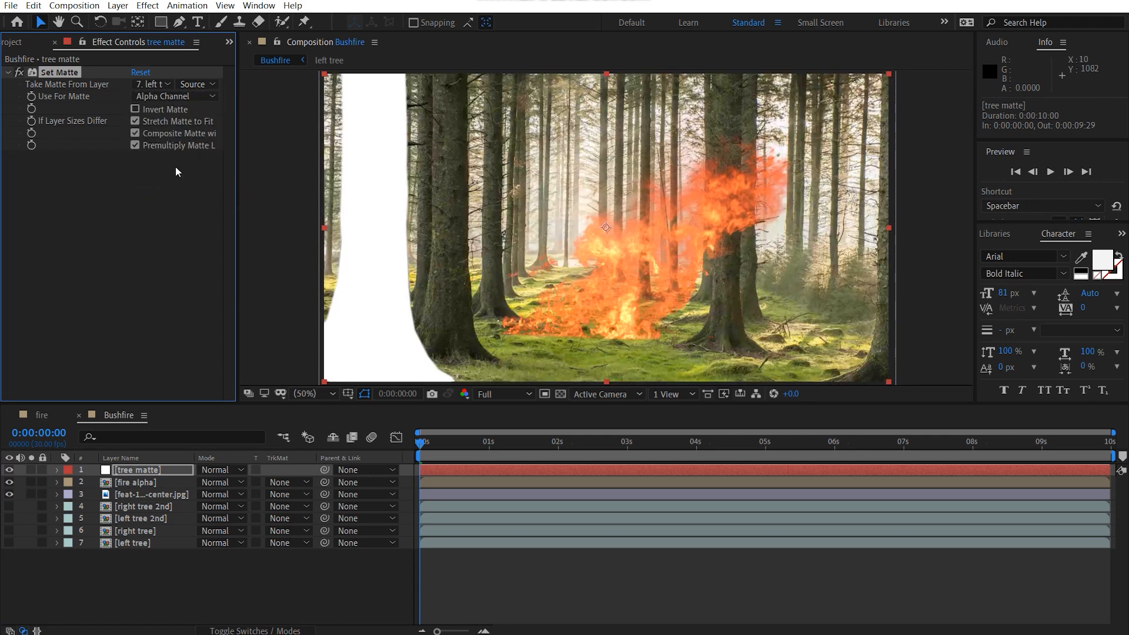
pyautogui.click(134, 110)
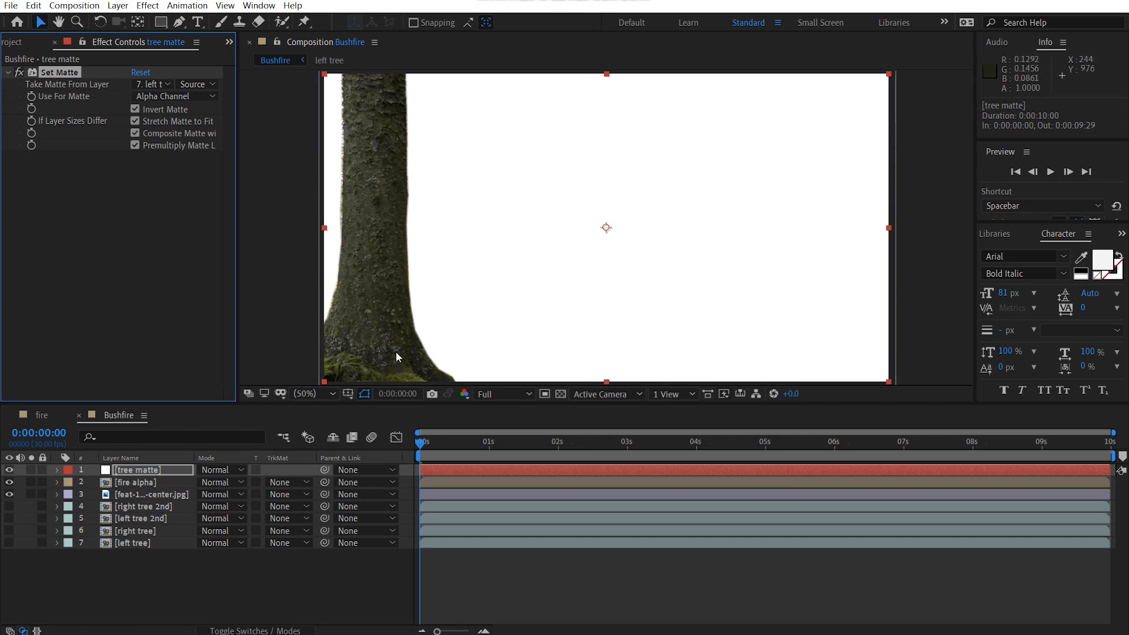
# Step: Set the fire alpha layer's track matte to Alpha Matte "[tree matte]"
pyautogui.click(164, 483)
pyautogui.click(275, 484)
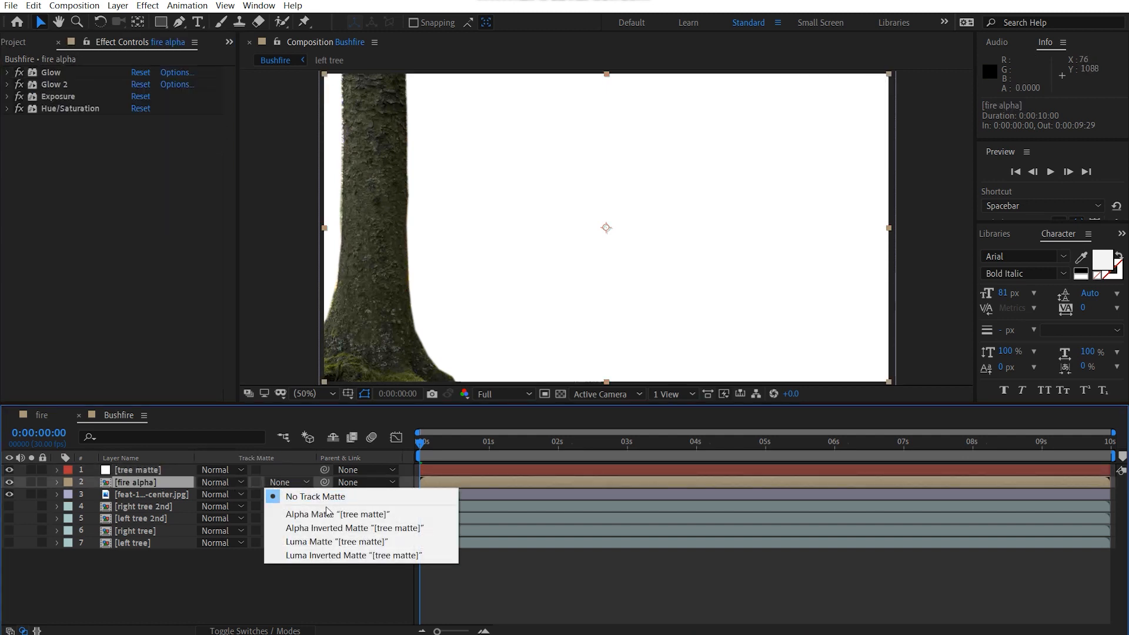
pyautogui.click(327, 515)
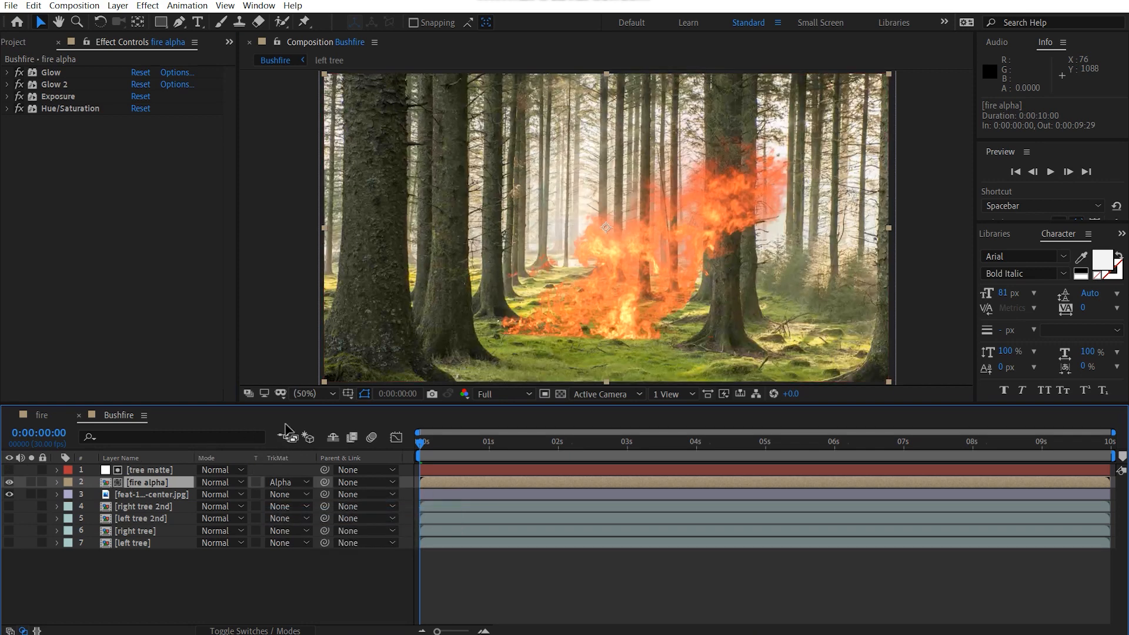
# Step: Scale the fire alpha layer to 118% and move it behind the left foreground tree, to about -10, 594
pyautogui.moveTo(606, 289); pyautogui.dragTo(445, 323)
pyautogui.press('s')
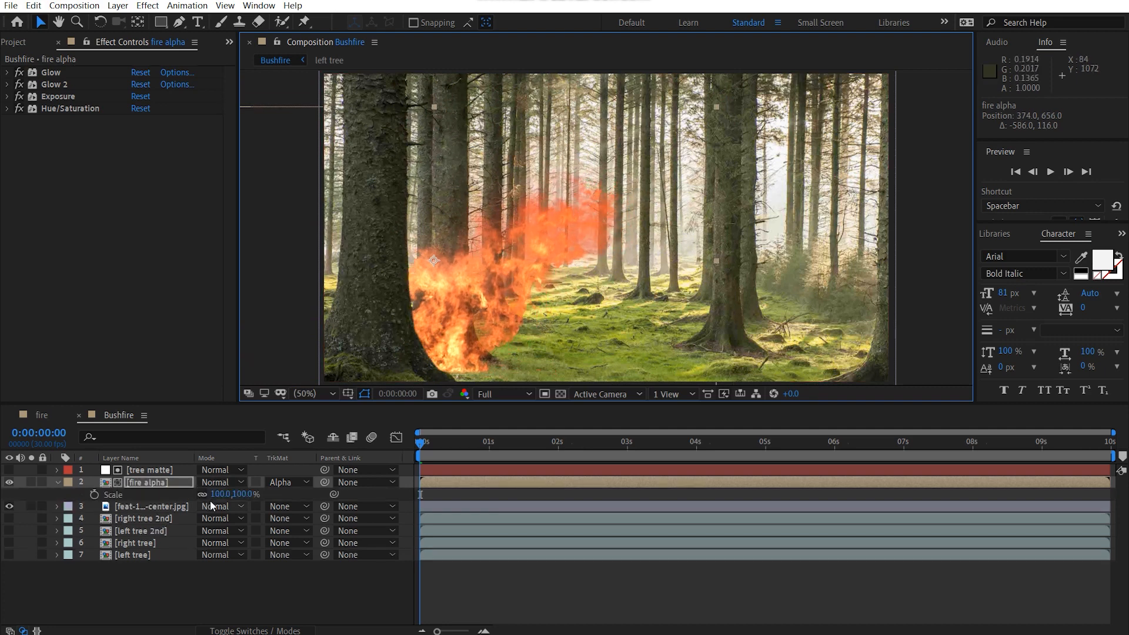
pyautogui.moveTo(228, 495); pyautogui.dragTo(239, 494)
pyautogui.click(508, 285)
pyautogui.moveTo(508, 284); pyautogui.dragTo(397, 272)
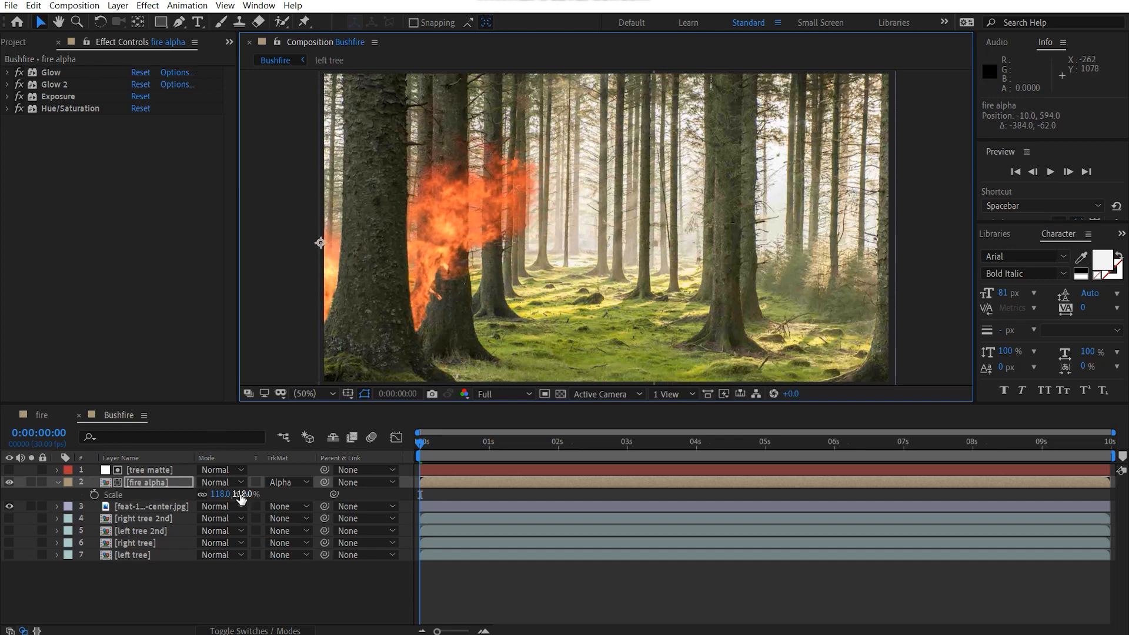
pyautogui.moveTo(459, 480)
pyautogui.mouseDown()
pyautogui.moveTo(441, 480)
pyautogui.moveTo(458, 482)
pyautogui.mouseUp()
# Step: Duplicate the tree matte and fire alpha layers together and move the copied fire to about 766, 504
pyautogui.keyDown('ctrl'); pyautogui.click(150, 470); pyautogui.keyUp('ctrl')
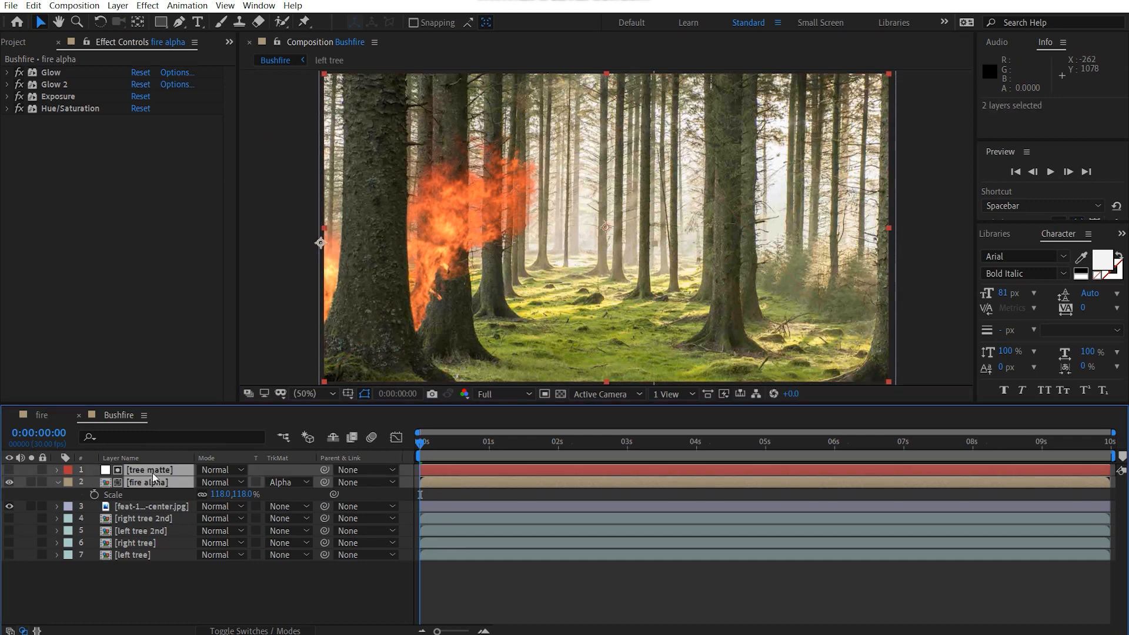
pyautogui.hotkey('ctrl', 'd')
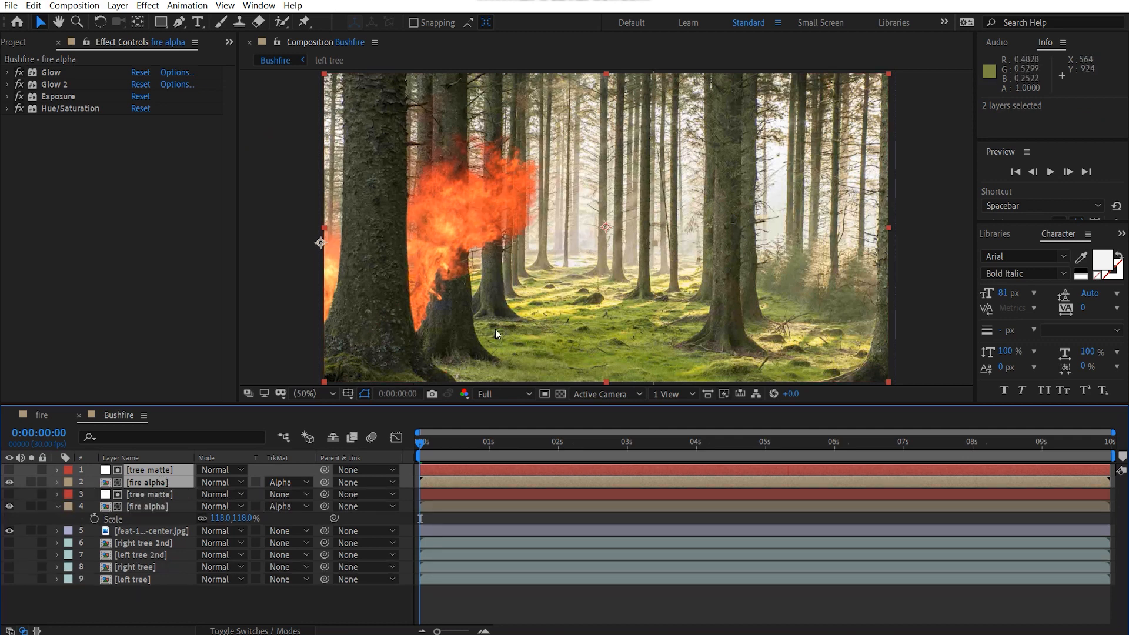
pyautogui.click(913, 294)
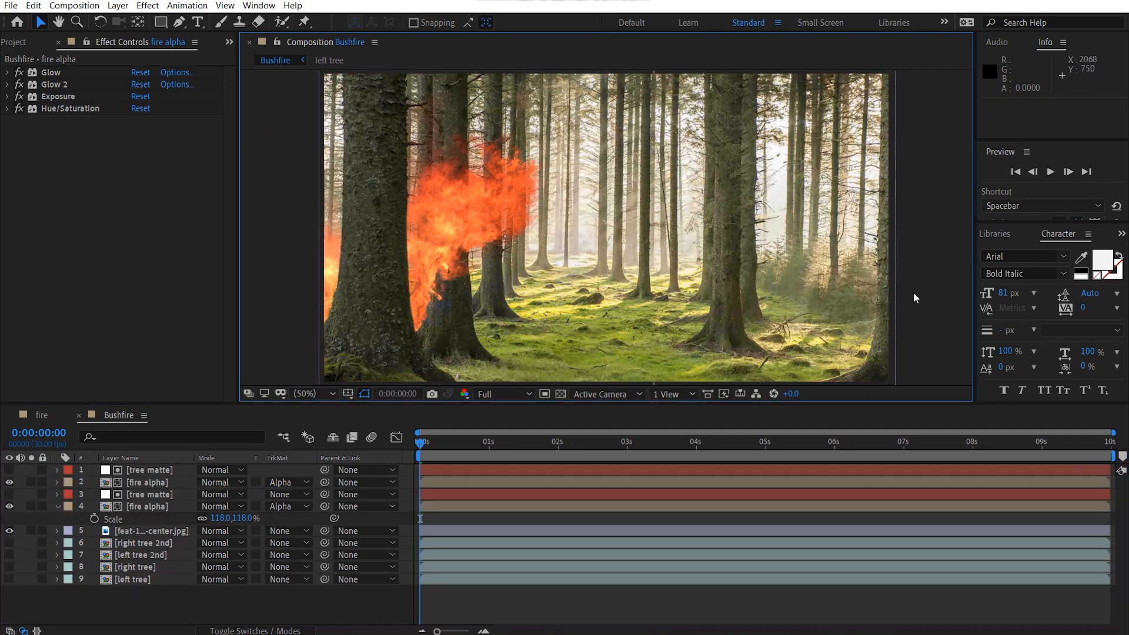
pyautogui.click(136, 483)
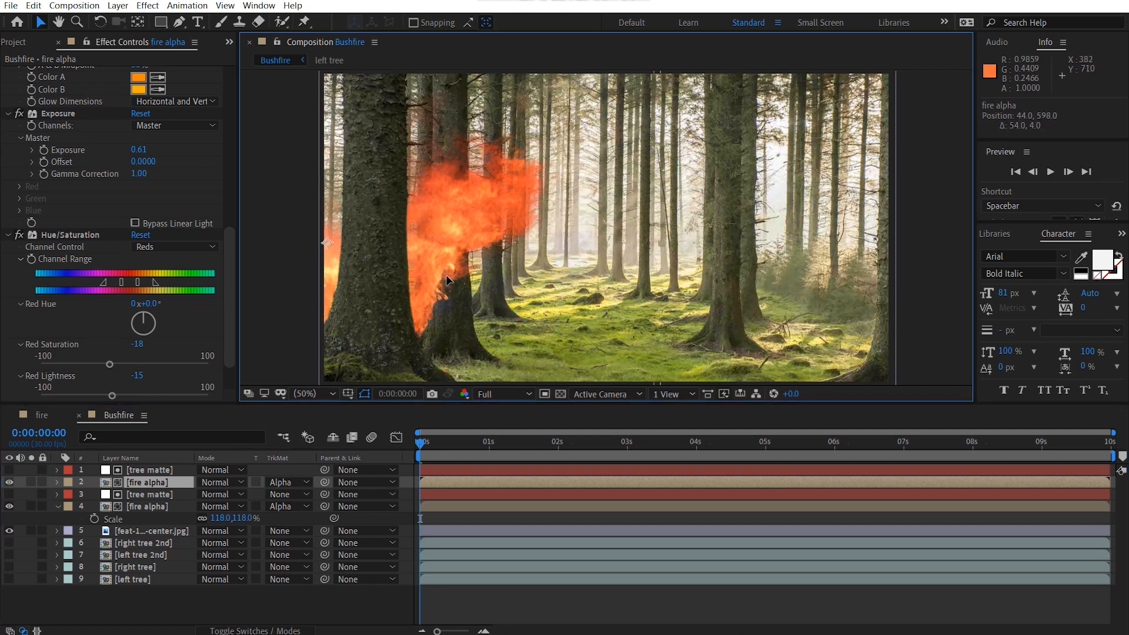
pyautogui.moveTo(511, 261); pyautogui.dragTo(648, 250)
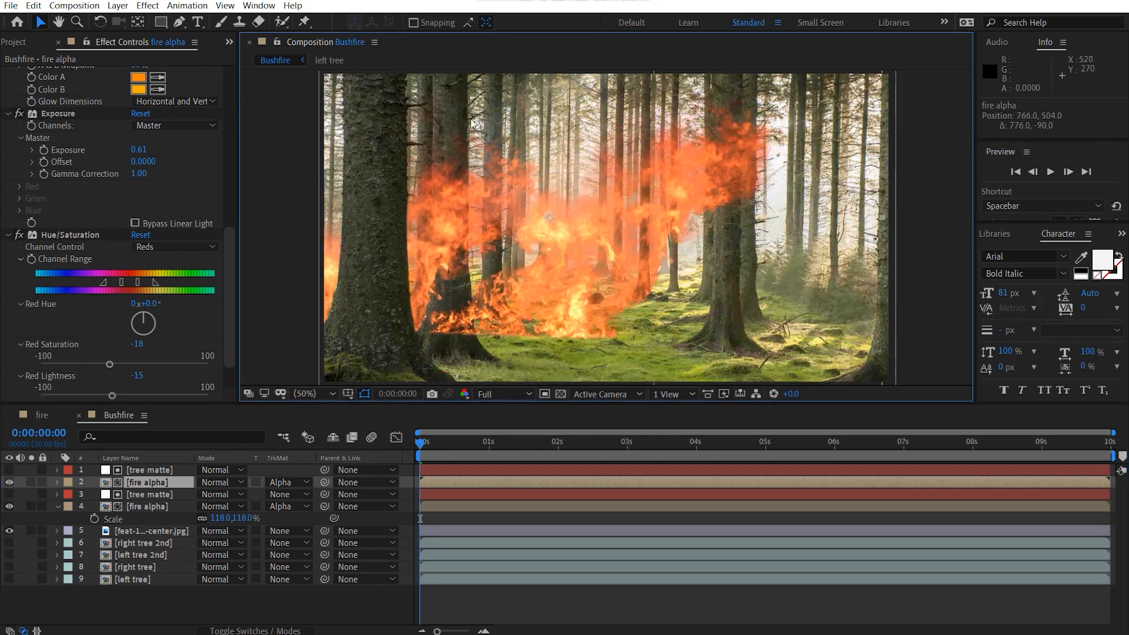
# Step: Duplicate the Set Matte effect on the upper tree matte and make the copy take its matte from left tree 2nd
pyautogui.click(154, 472)
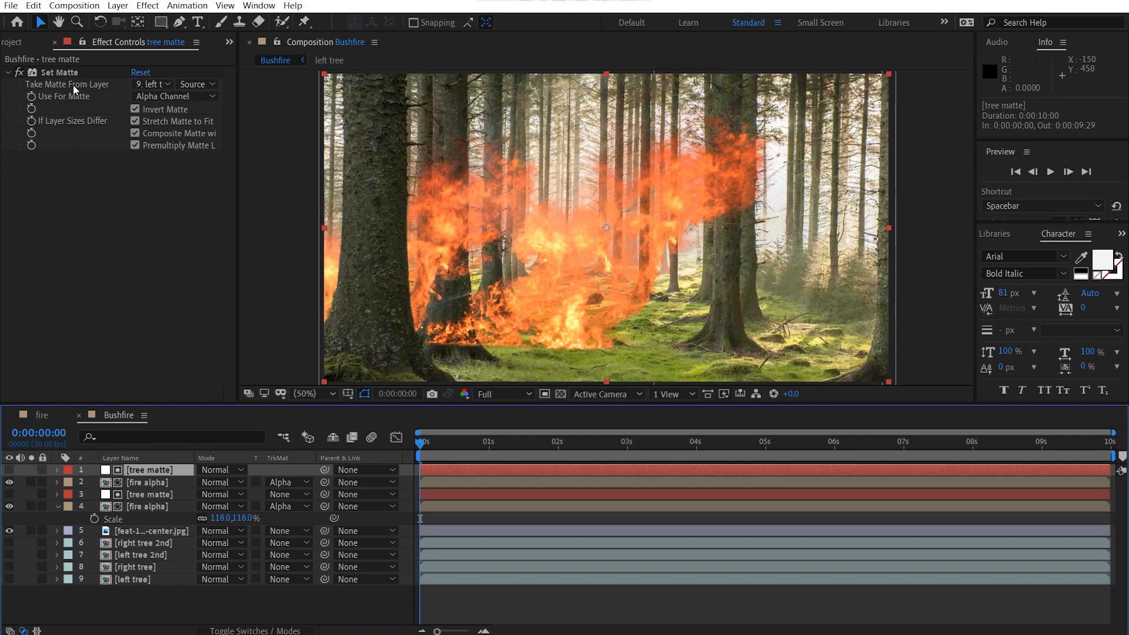
pyautogui.click(59, 73)
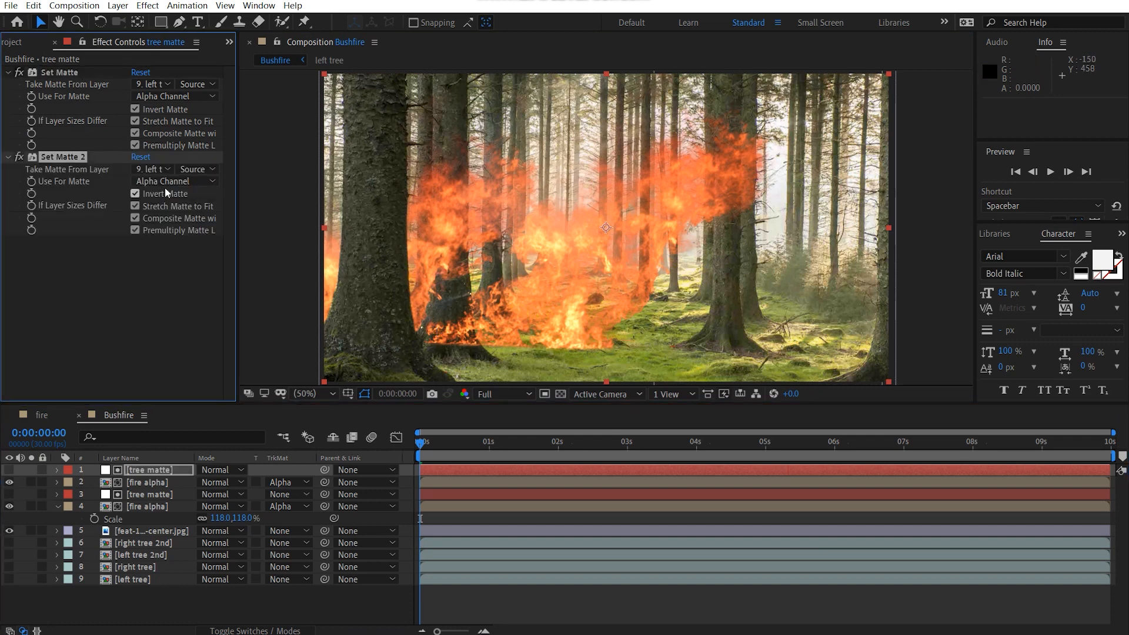
pyautogui.click(154, 169)
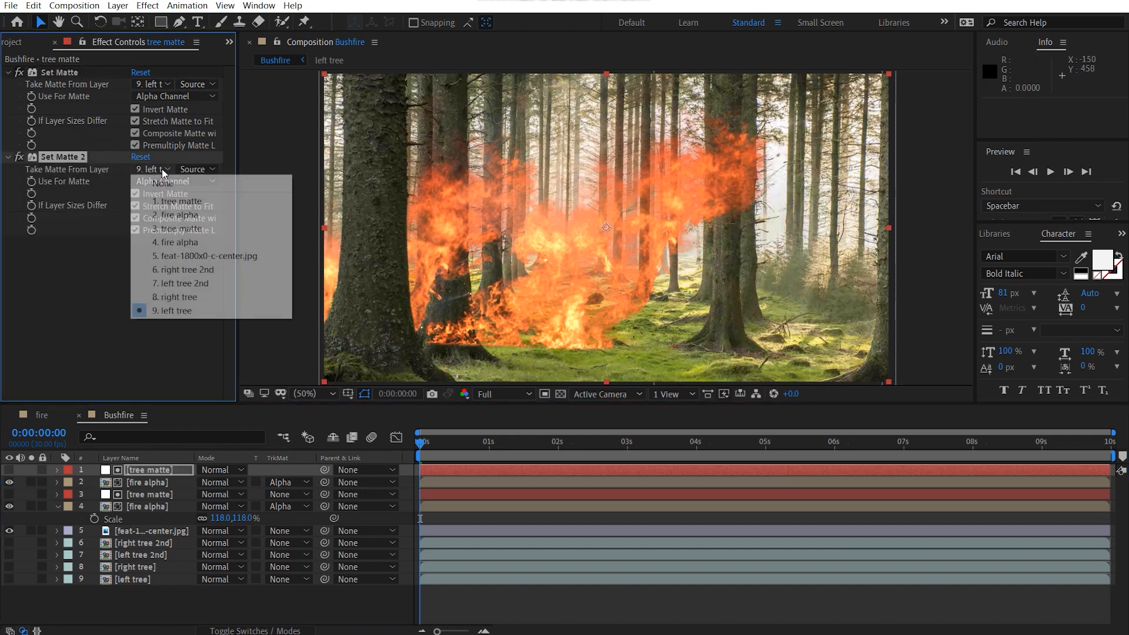
pyautogui.click(204, 284)
pyautogui.moveTo(587, 263)
pyautogui.mouseDown()
pyautogui.moveTo(567, 270)
pyautogui.moveTo(576, 270)
pyautogui.mouseUp()
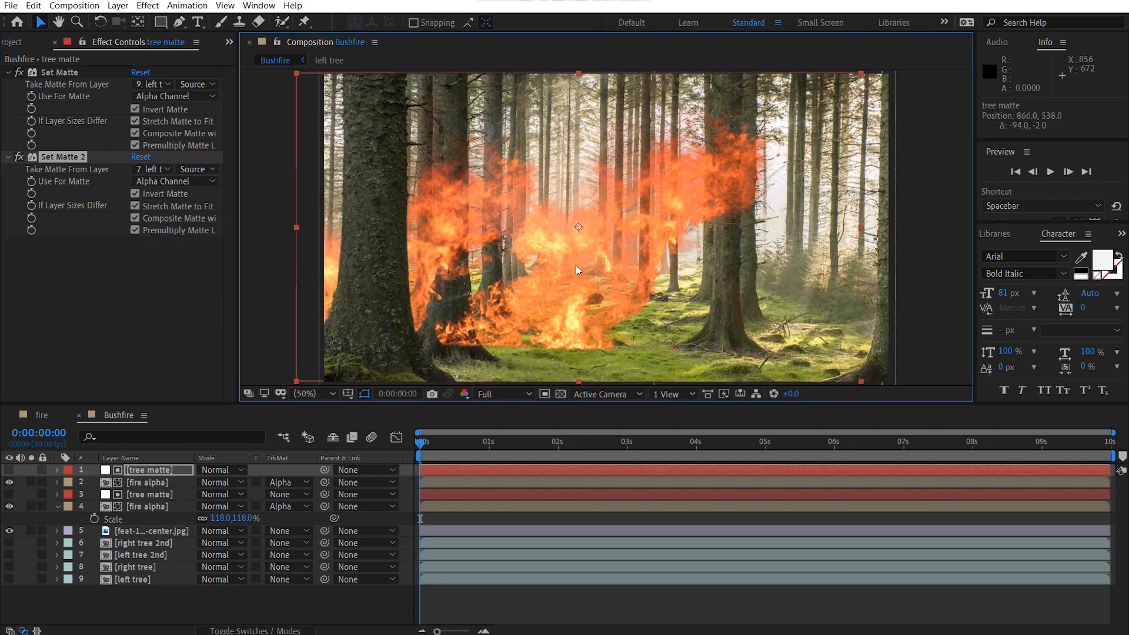
# Step: Move the upper fire alpha layer behind the second left tree, to about 460, 536, and scale it to 81%
pyautogui.click(155, 481)
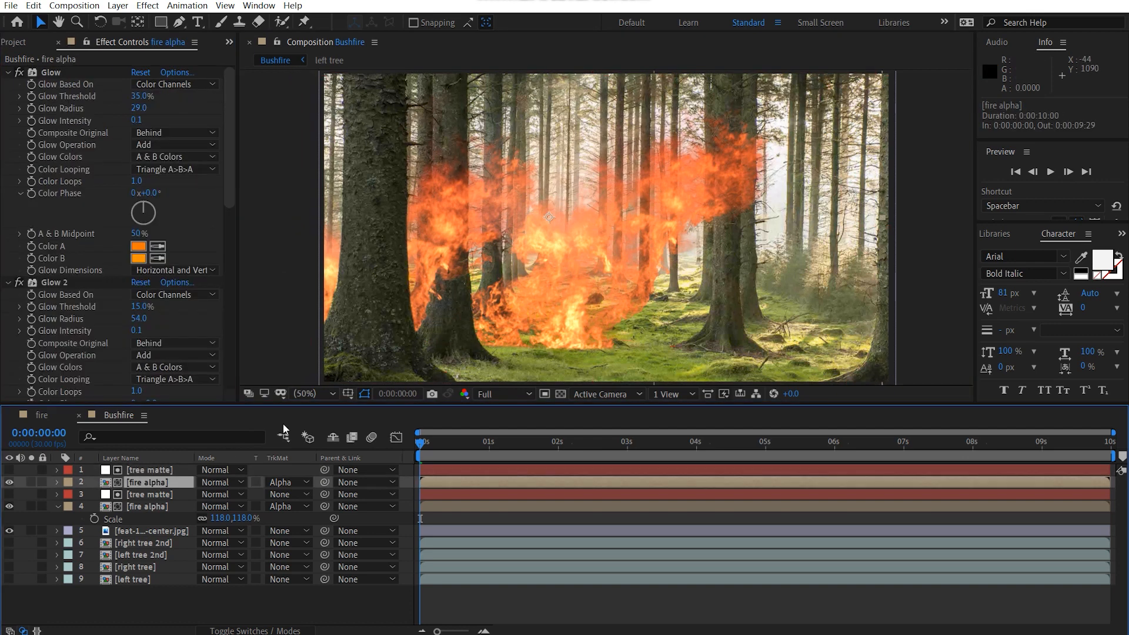
pyautogui.moveTo(643, 235); pyautogui.dragTo(518, 303)
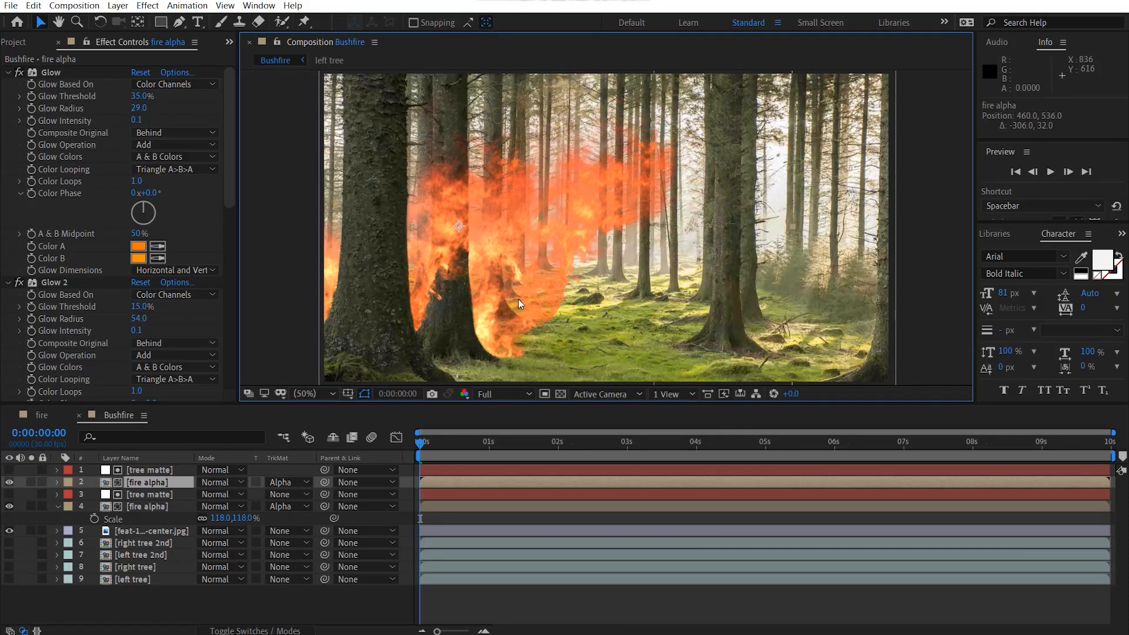
pyautogui.press('s')
pyautogui.moveTo(242, 495); pyautogui.dragTo(220, 497)
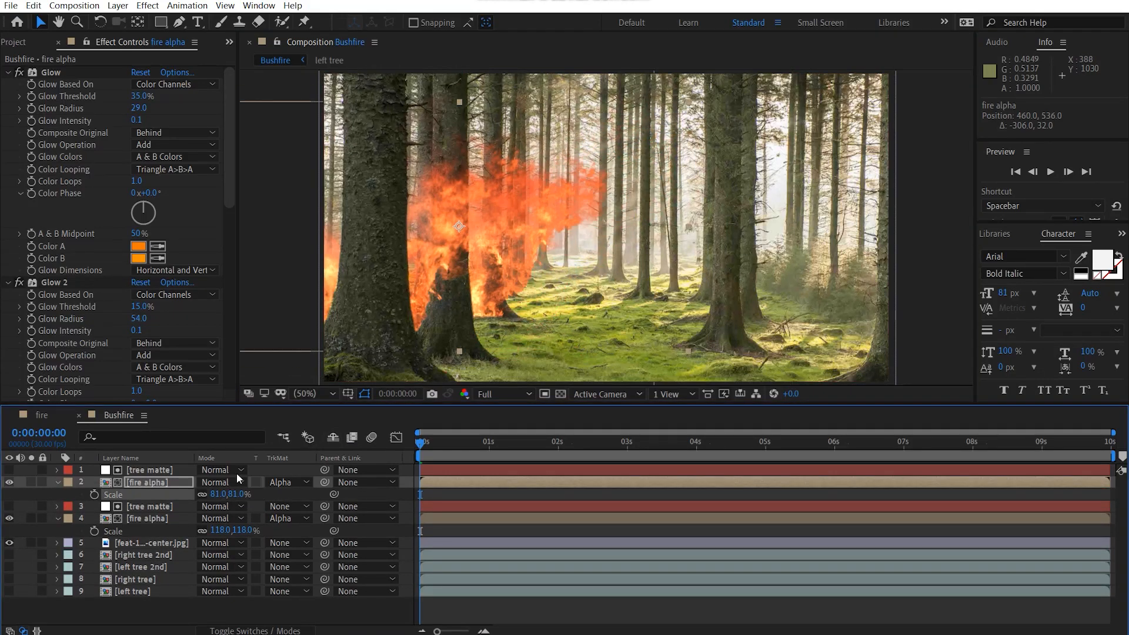
# Step: Scale the upper fire alpha layer to 102% and move it beside the second left tree, to about 576, 546
pyautogui.moveTo(535, 192); pyautogui.dragTo(566, 206)
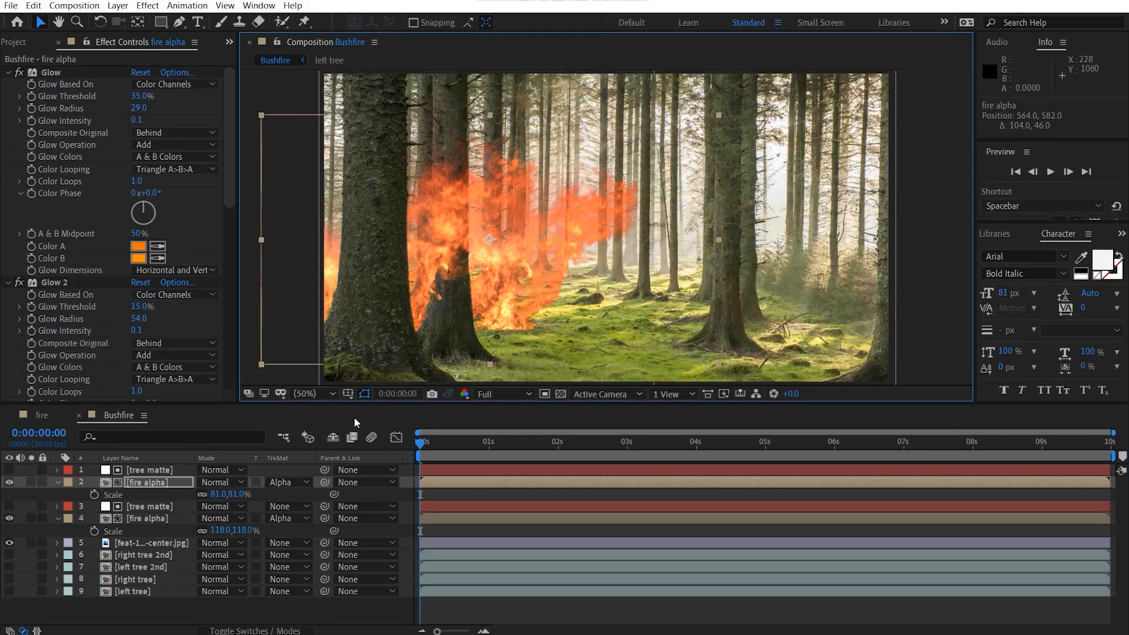
pyautogui.press('s')
pyautogui.press('s')
pyautogui.press('s')
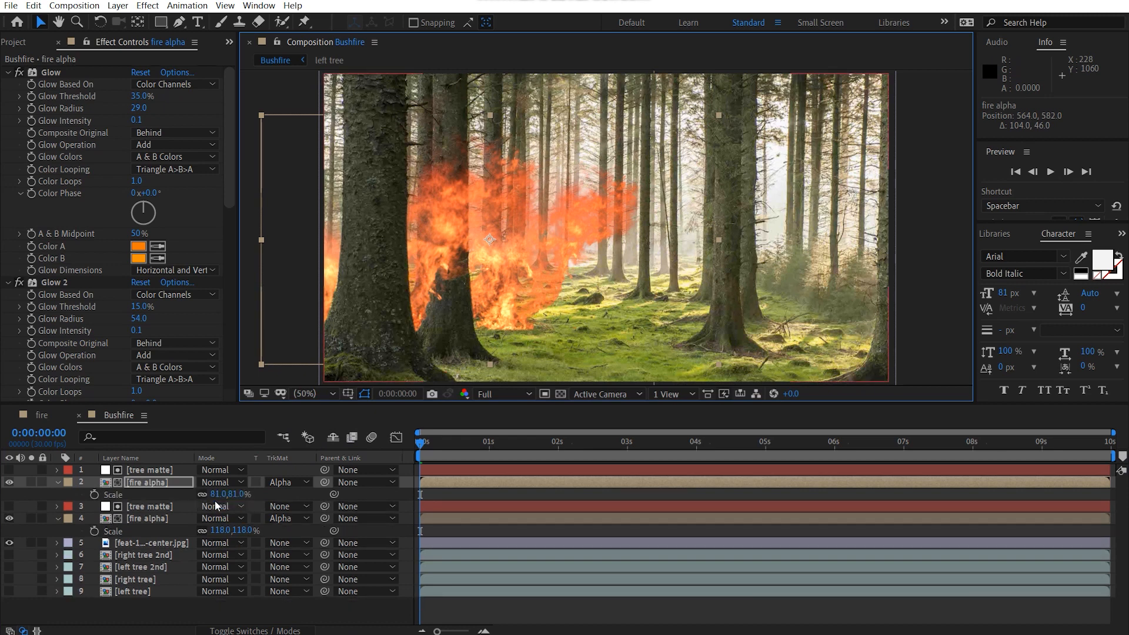
pyautogui.moveTo(236, 496); pyautogui.dragTo(249, 497)
pyautogui.moveTo(532, 255); pyautogui.dragTo(536, 244)
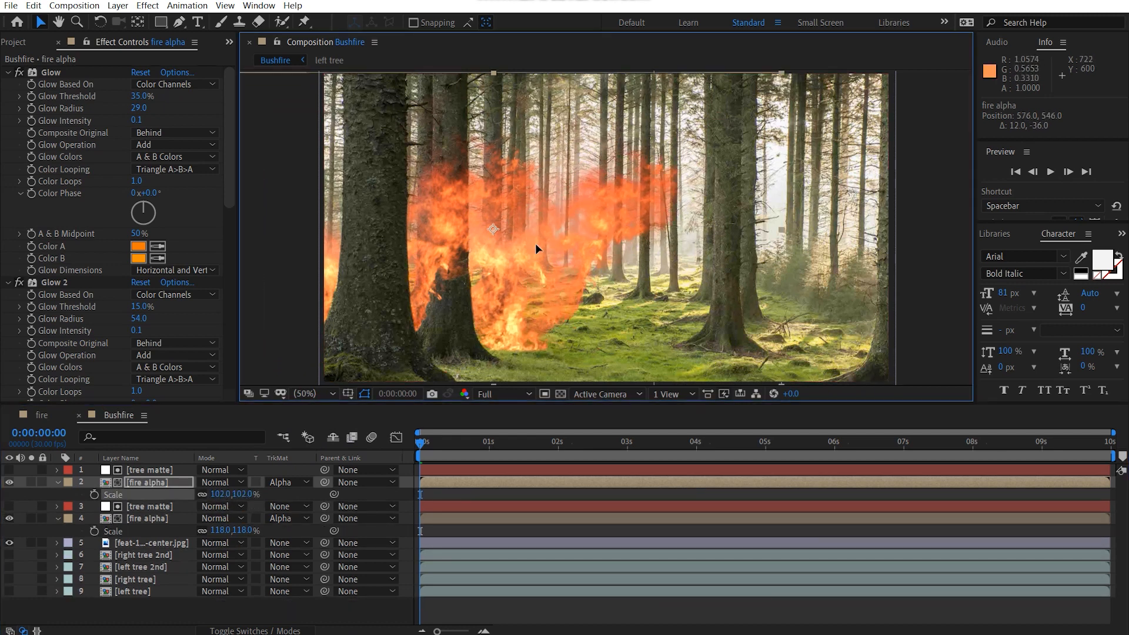
# Step: Time-stretch the upper fire alpha layer by a factor of 150 and shift it in time to start at about -0:00:04:21
pyautogui.rightClick(176, 481)
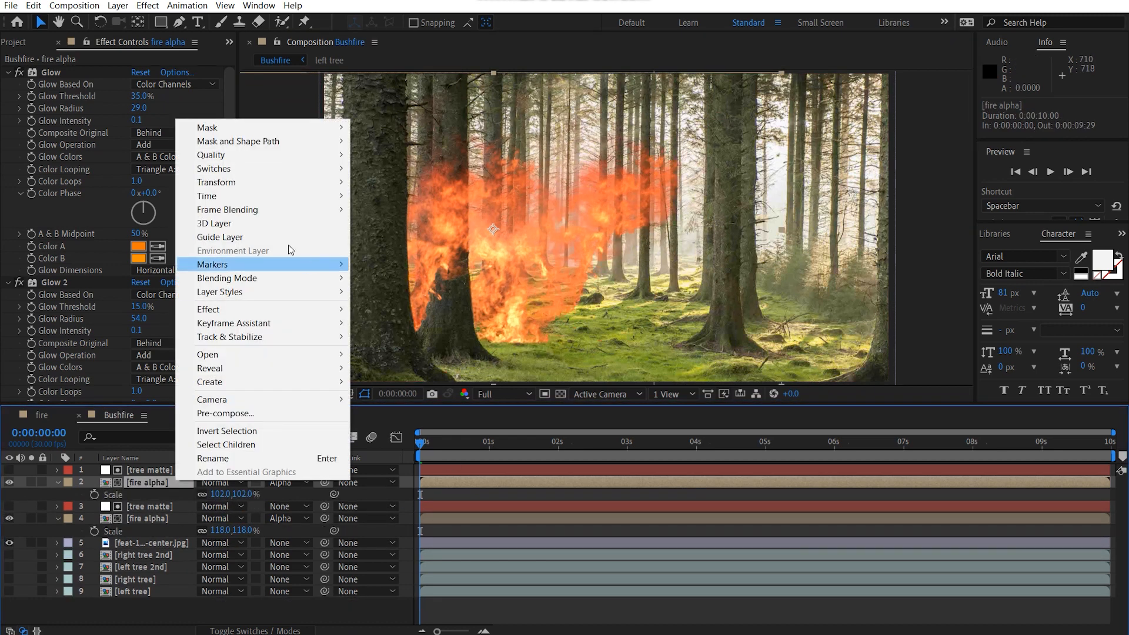
pyautogui.moveTo(265, 198)
pyautogui.click(411, 223)
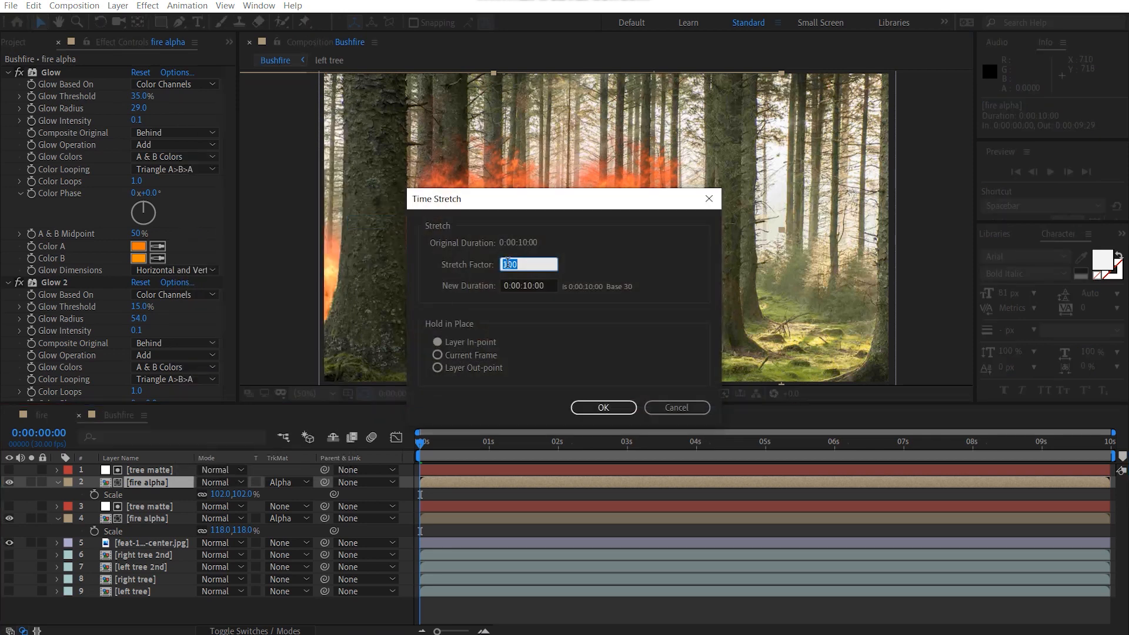
pyautogui.write('150')
pyautogui.press('Return')
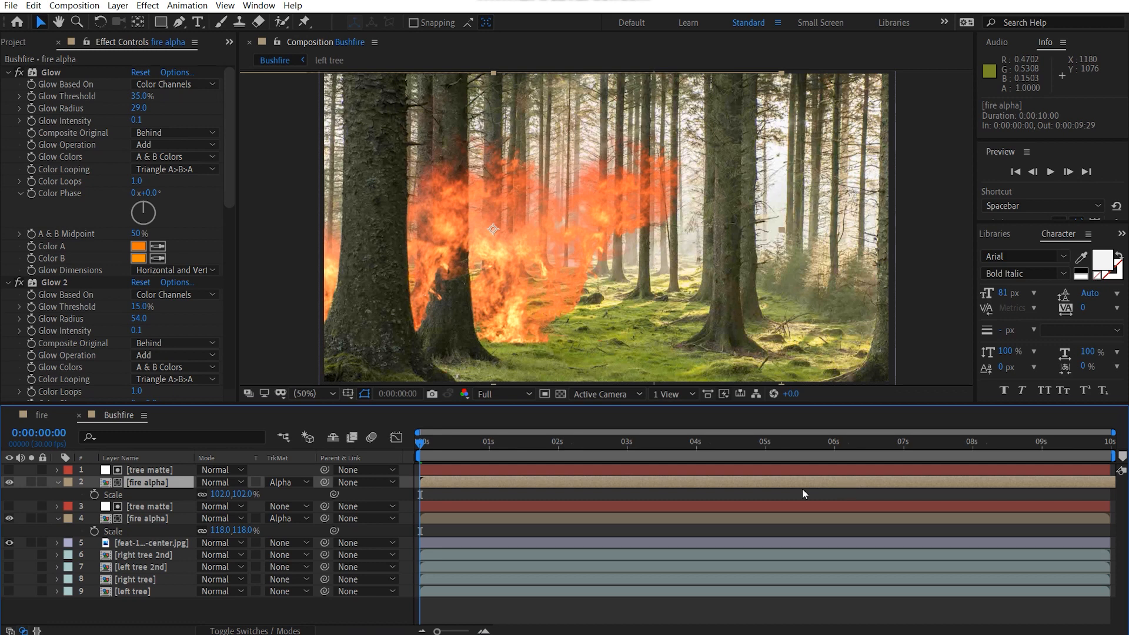
pyautogui.moveTo(802, 488); pyautogui.dragTo(524, 498)
# Step: Scale the upper fire alpha layer to 108% and reposition it at the base of the second left tree
pyautogui.press('s')
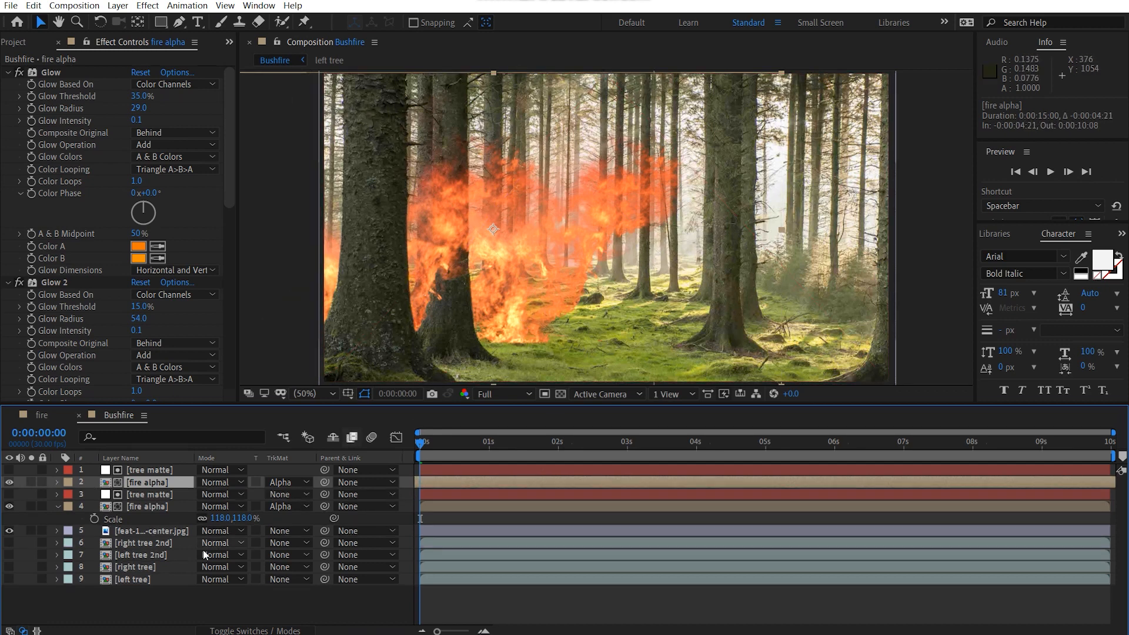
pyautogui.press('s')
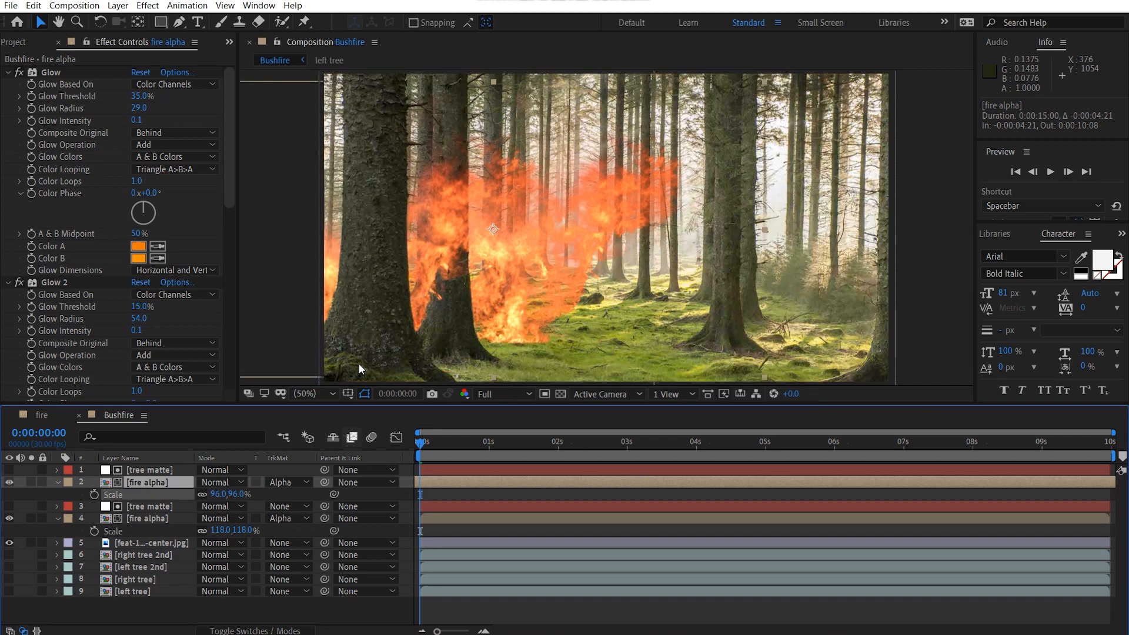
pyautogui.moveTo(485, 301)
pyautogui.mouseDown()
pyautogui.moveTo(476, 308)
pyautogui.moveTo(492, 320)
pyautogui.moveTo(515, 309)
pyautogui.moveTo(501, 315)
pyautogui.mouseUp()
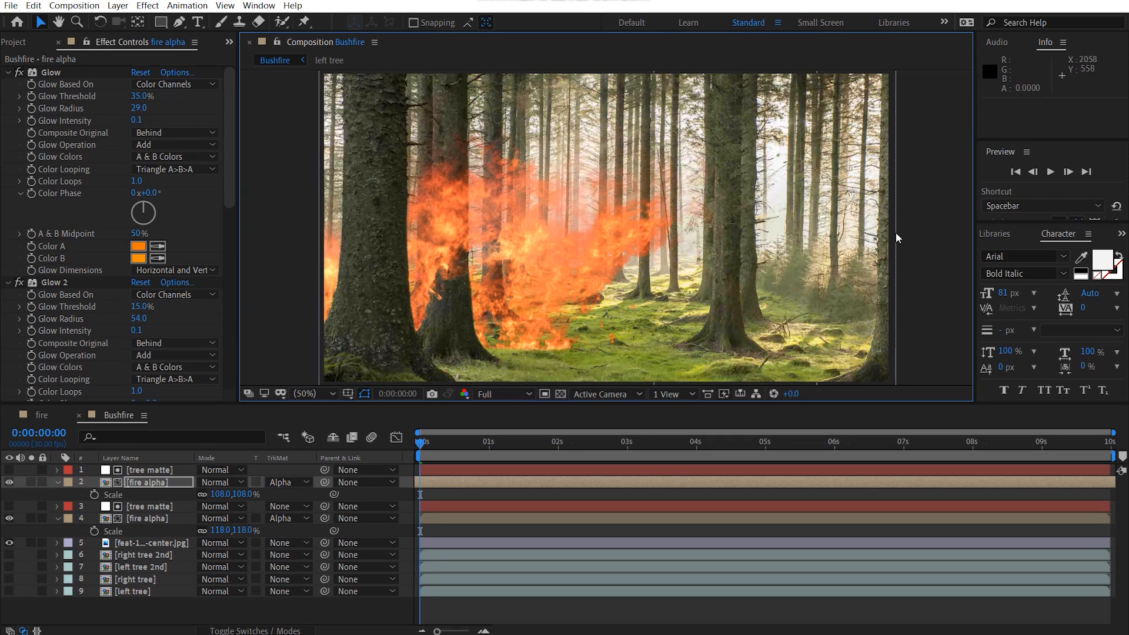
pyautogui.click(895, 231)
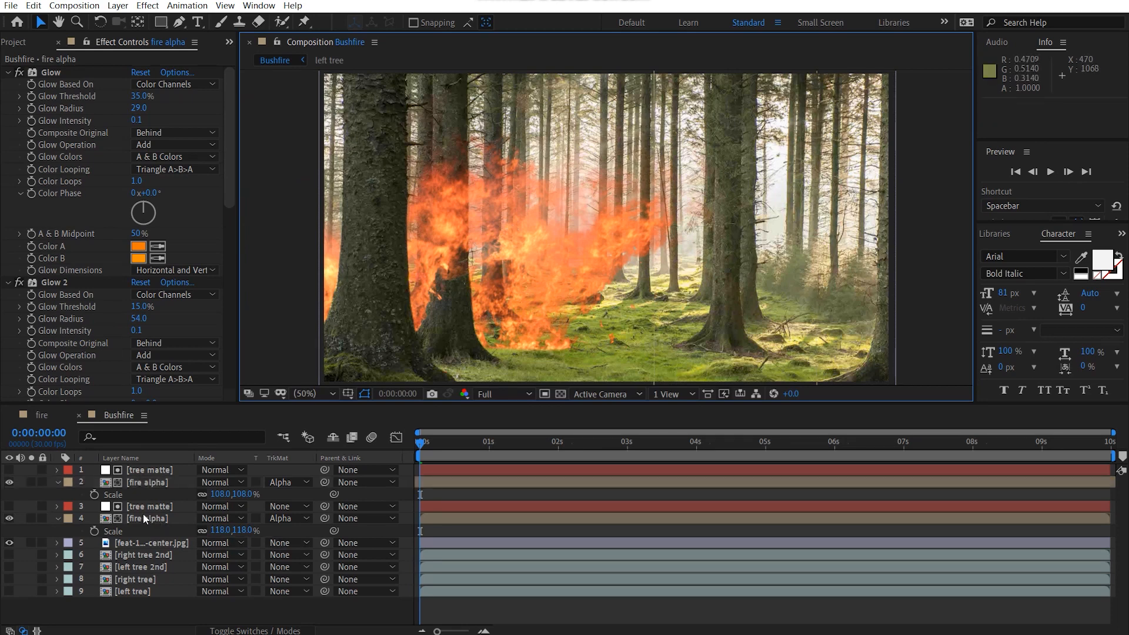
# Step: Duplicate the upper tree matte and fire alpha layers together and move the copied fire to about 1758, 558
pyautogui.click(154, 469)
pyautogui.click(163, 482)
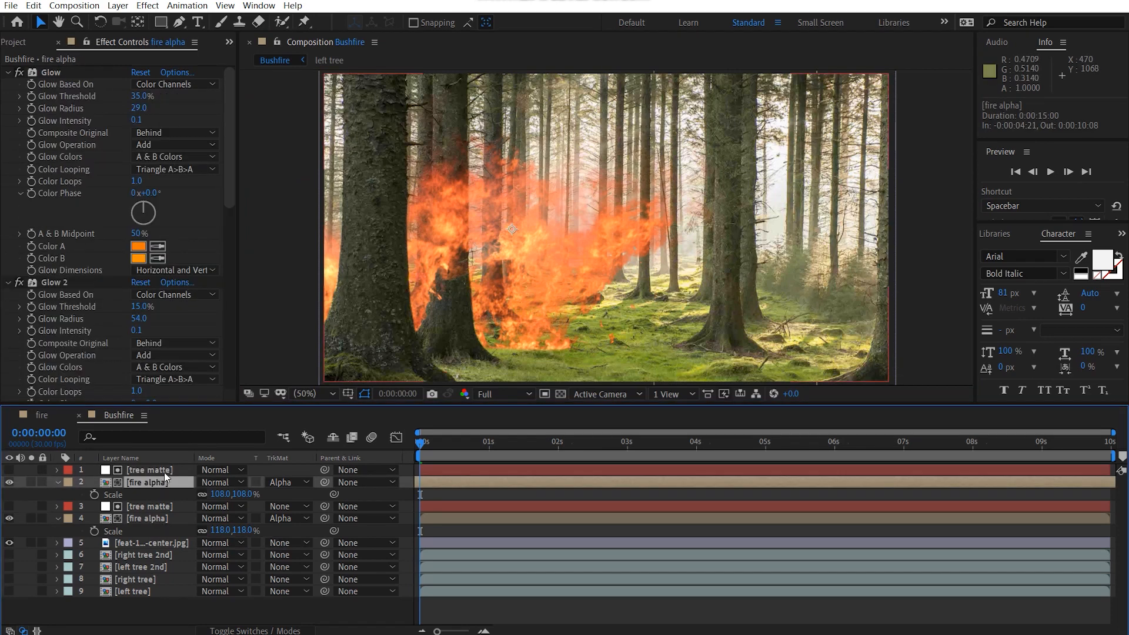
pyautogui.keyDown('ctrl'); pyautogui.click(164, 470); pyautogui.keyUp('ctrl')
pyautogui.hotkey('ctrl', 'd')
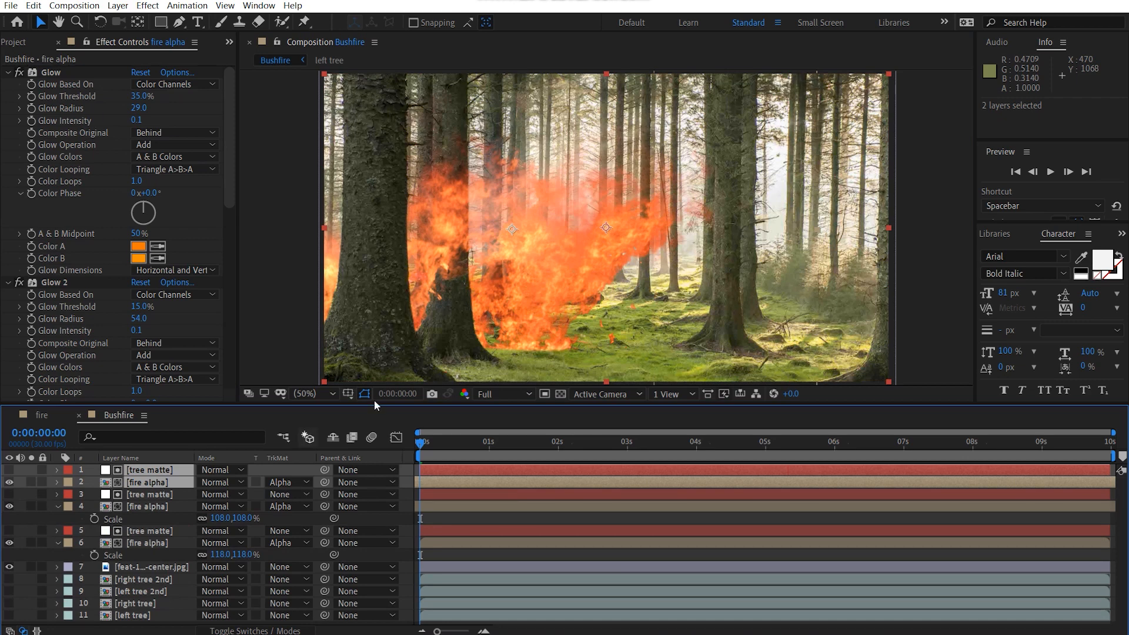
pyautogui.click(912, 257)
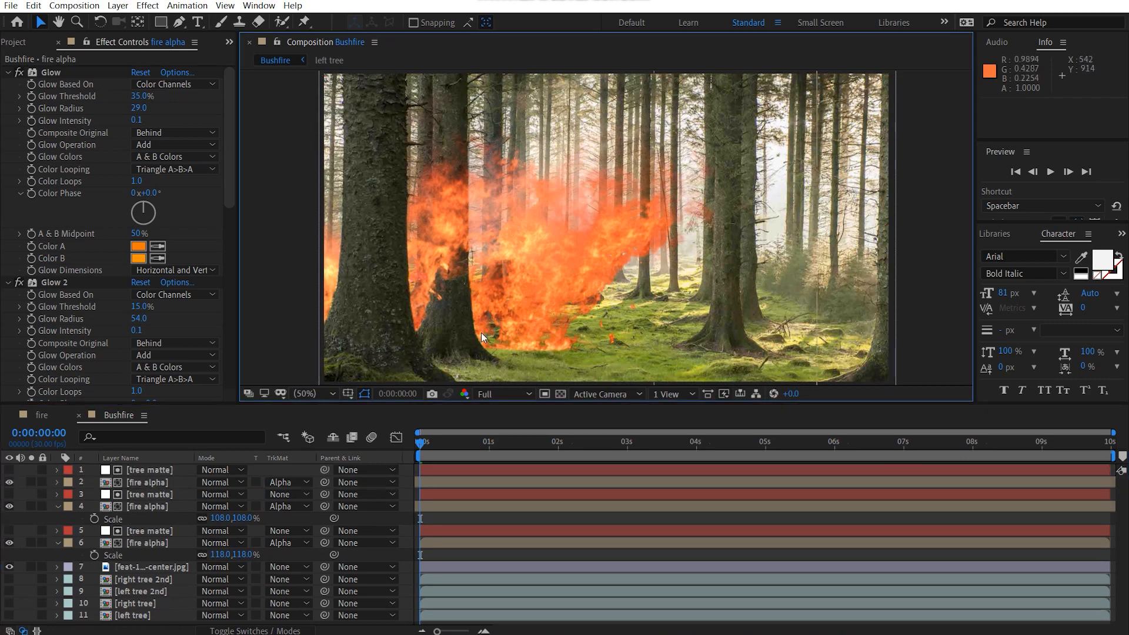
pyautogui.click(546, 313)
pyautogui.click(158, 504)
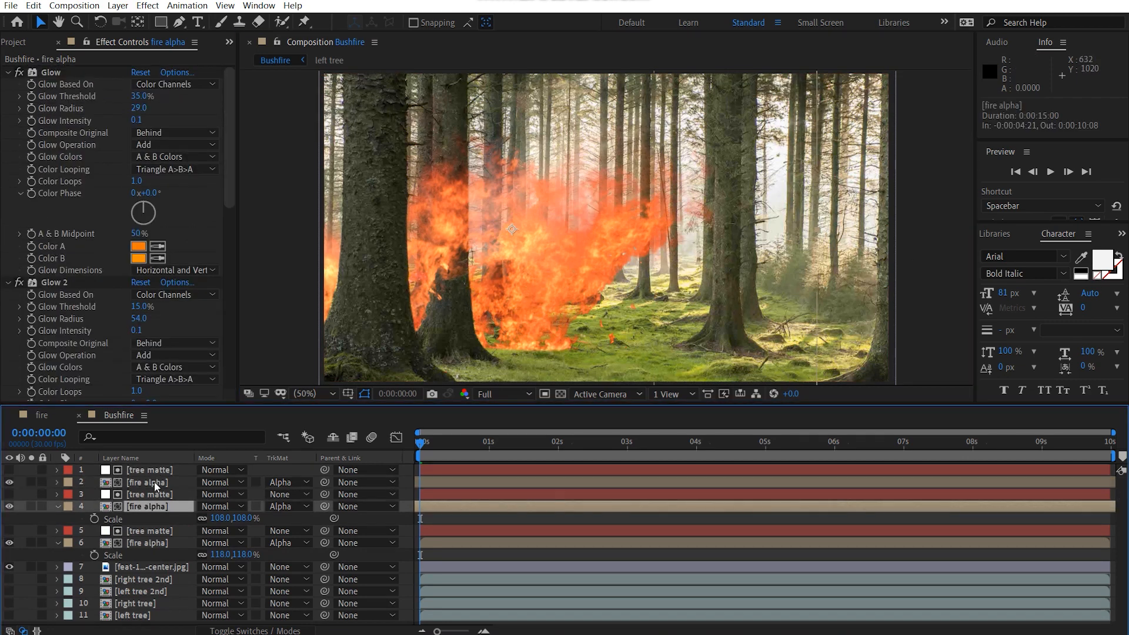
pyautogui.click(154, 482)
pyautogui.moveTo(559, 314); pyautogui.dragTo(859, 311)
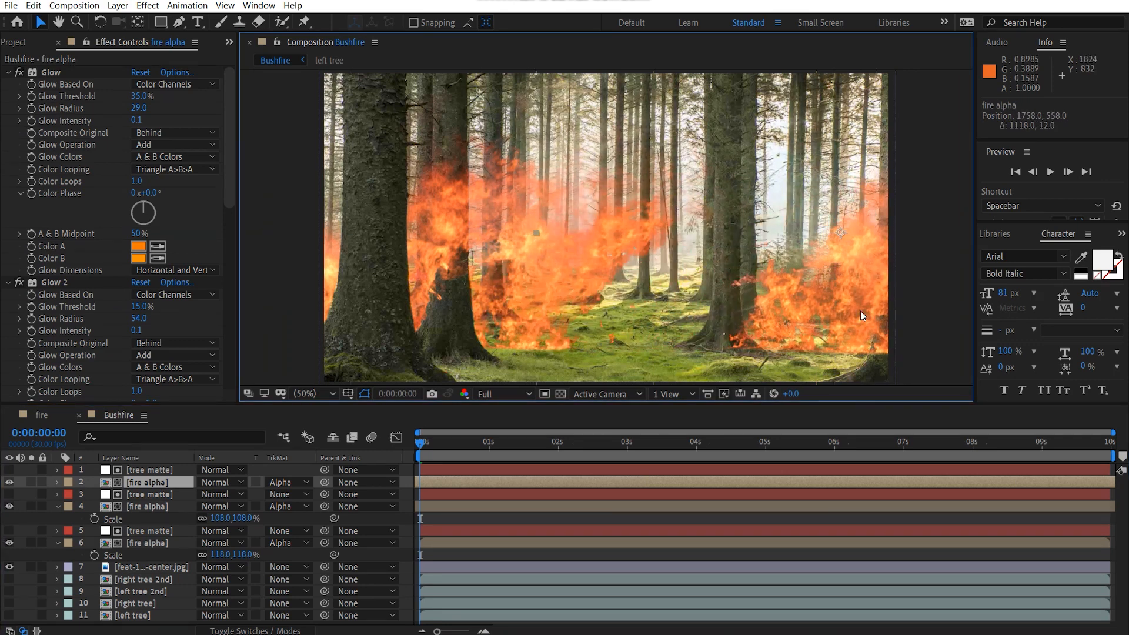
# Step: Make the first Set Matte effect on the top tree matte take its matte from right tree
pyautogui.click(157, 471)
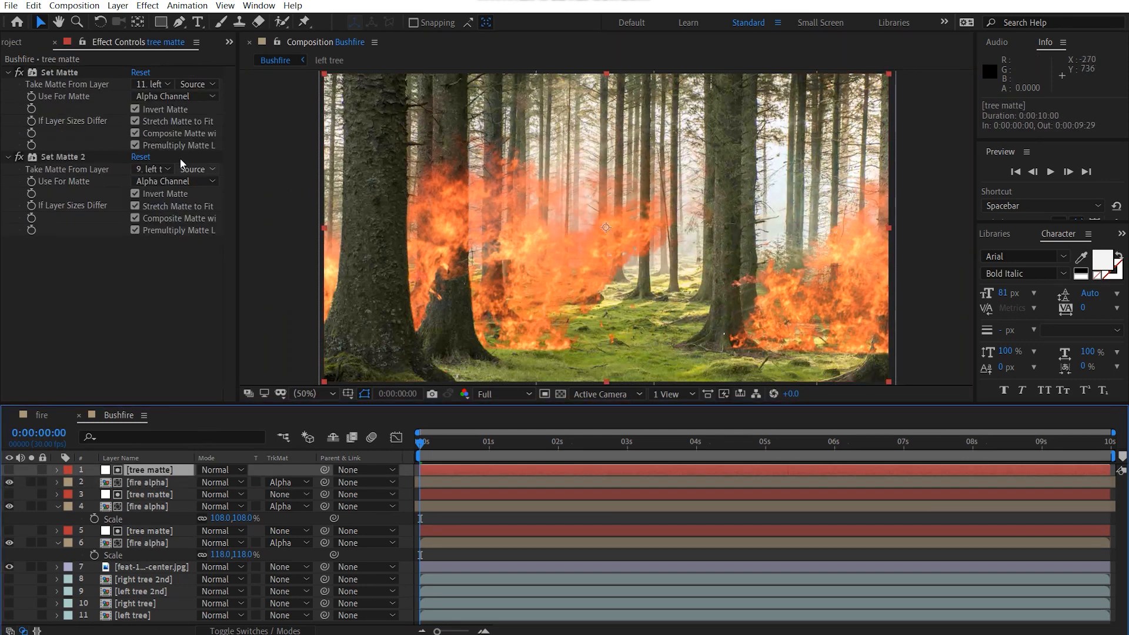
pyautogui.click(160, 88)
pyautogui.click(191, 239)
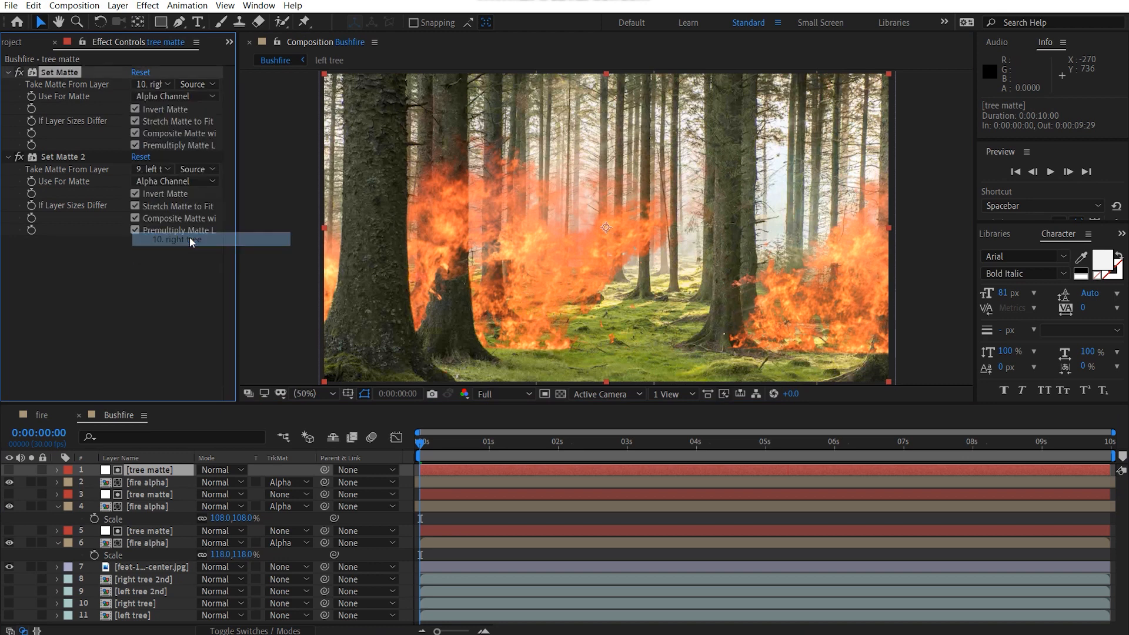
# Step: Move the top fire alpha layer behind the right foreground tree, to about 1784, 612
pyautogui.moveTo(816, 310)
pyautogui.mouseDown()
pyautogui.moveTo(822, 323)
pyautogui.moveTo(821, 303)
pyautogui.mouseUp()
pyautogui.hotkey('ctrl', 'z')
pyautogui.click(135, 482)
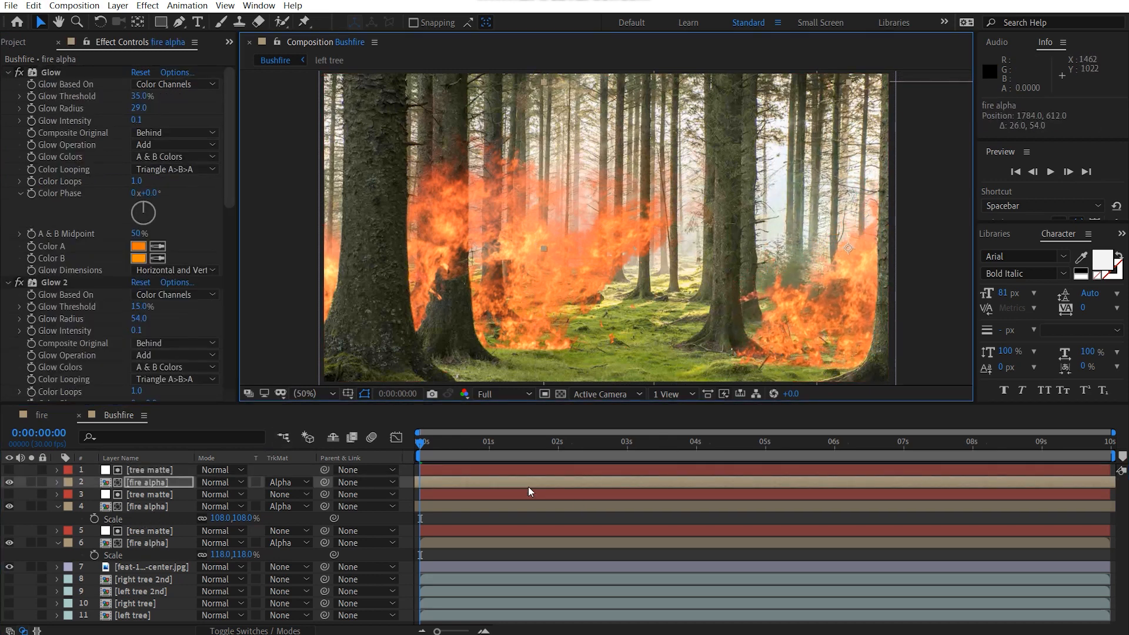
# Step: Time-stretch the top fire alpha layer by a factor of 200 and shift it in time to start at about -0:00:06:26
pyautogui.rightClick(136, 486)
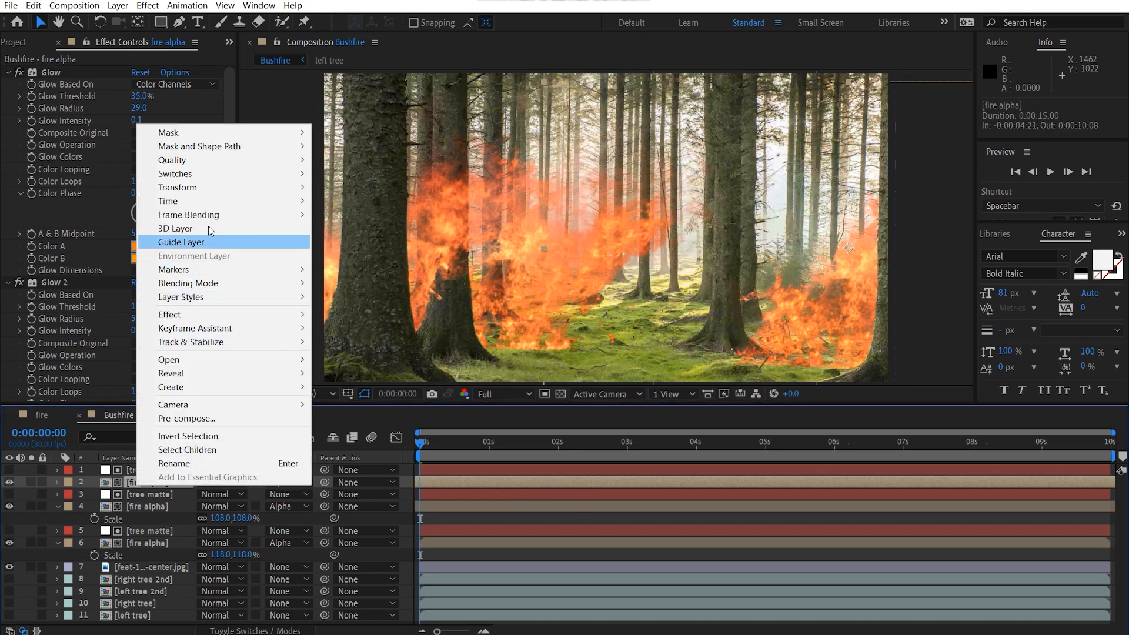
pyautogui.moveTo(207, 201)
pyautogui.click(355, 228)
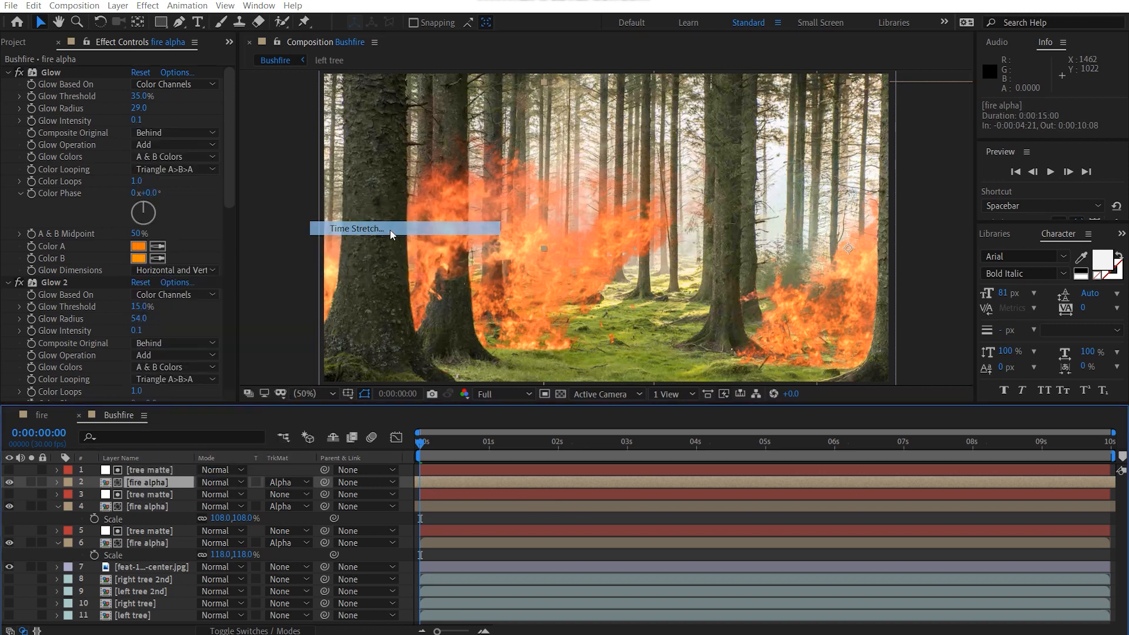
pyautogui.write('200')
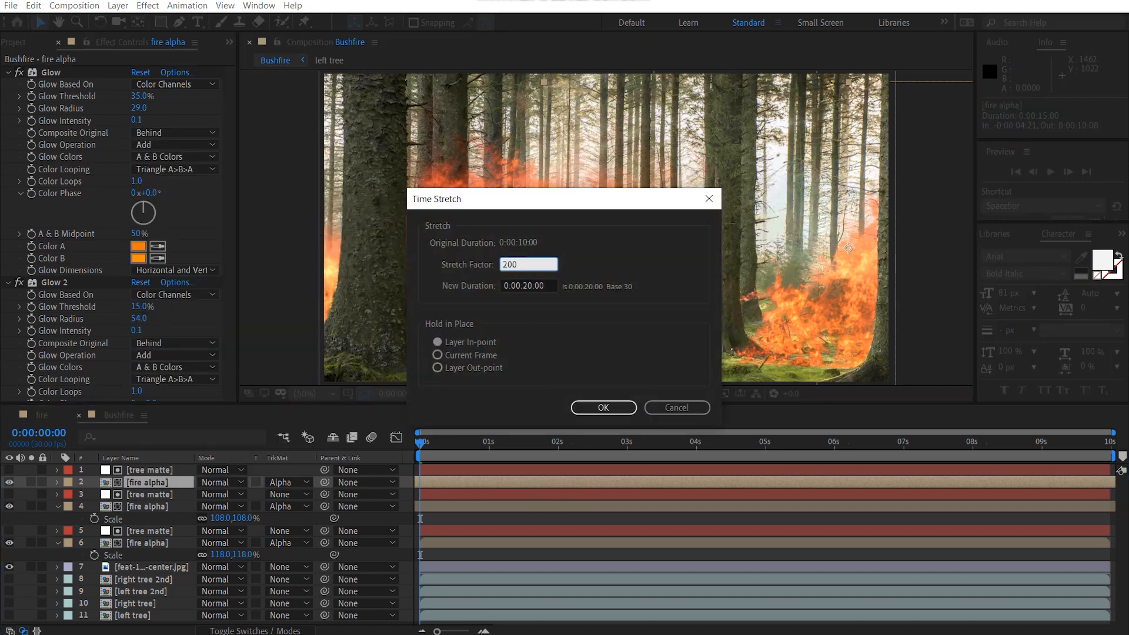
pyautogui.press('Return')
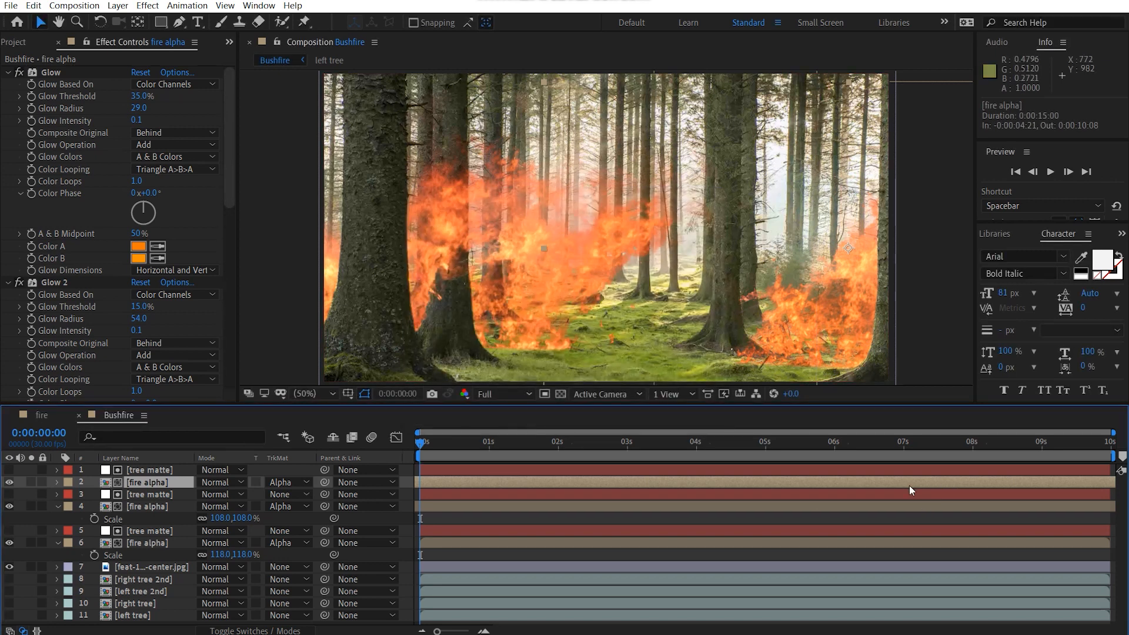
pyautogui.moveTo(909, 486); pyautogui.dragTo(822, 496)
# Step: Scale the top fire alpha layer to 99% and move it to about 1674, 682
pyautogui.press('s')
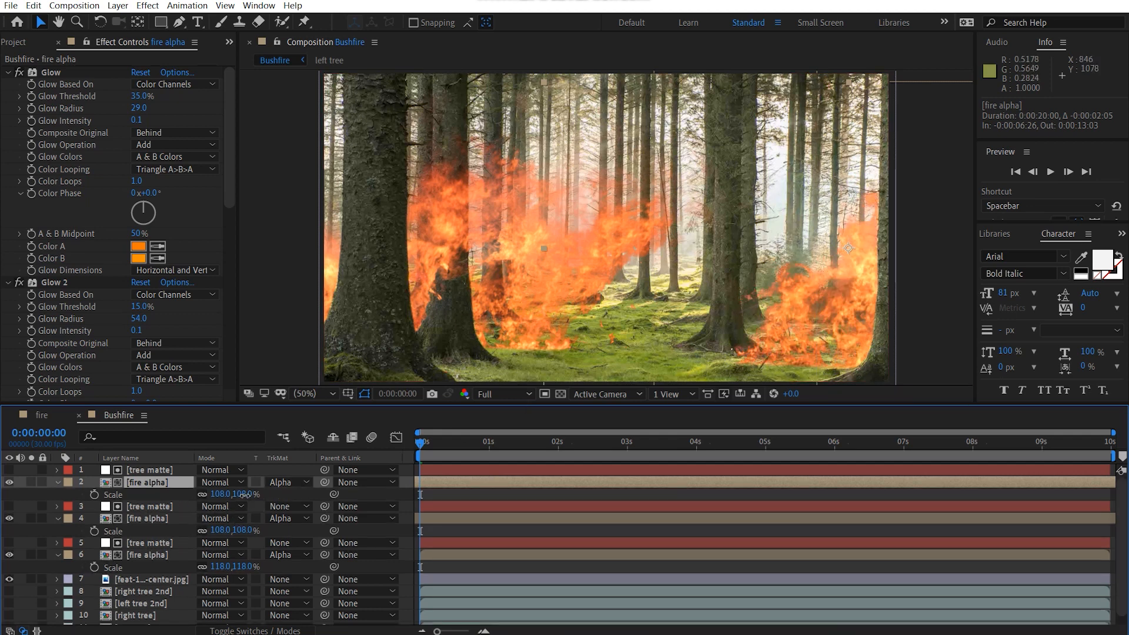
pyautogui.moveTo(245, 495); pyautogui.dragTo(241, 498)
pyautogui.moveTo(833, 314); pyautogui.dragTo(800, 324)
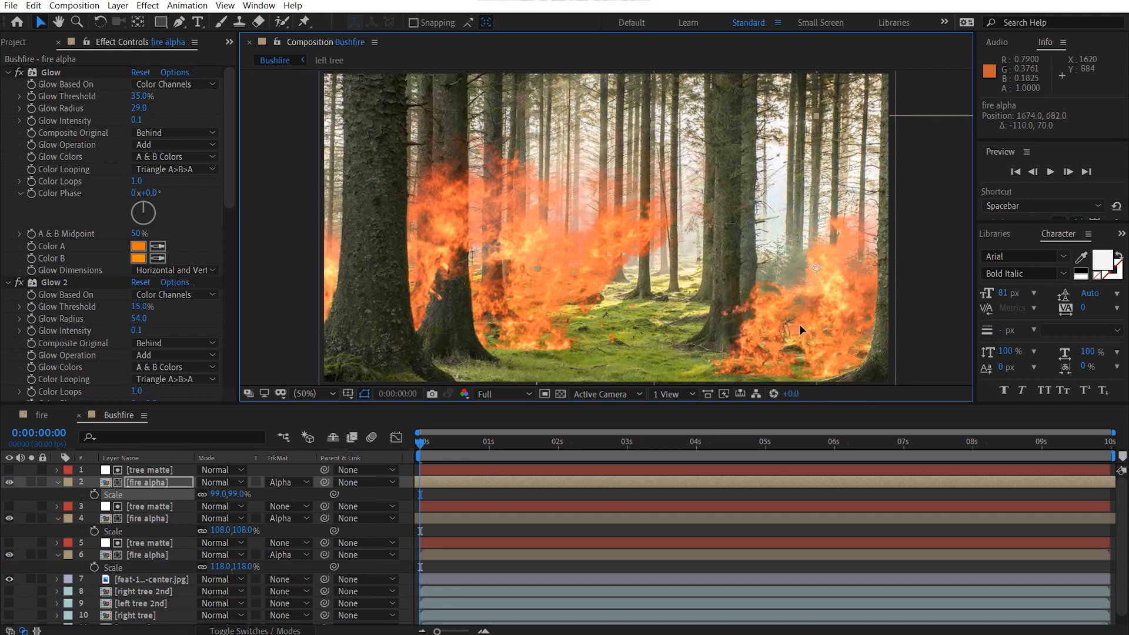
# Step: Duplicate the top tree matte and the 99% fire alpha layer together
pyautogui.keyDown('shift'); pyautogui.click(150, 470); pyautogui.keyUp('shift')
pyautogui.hotkey('ctrl', 'd')
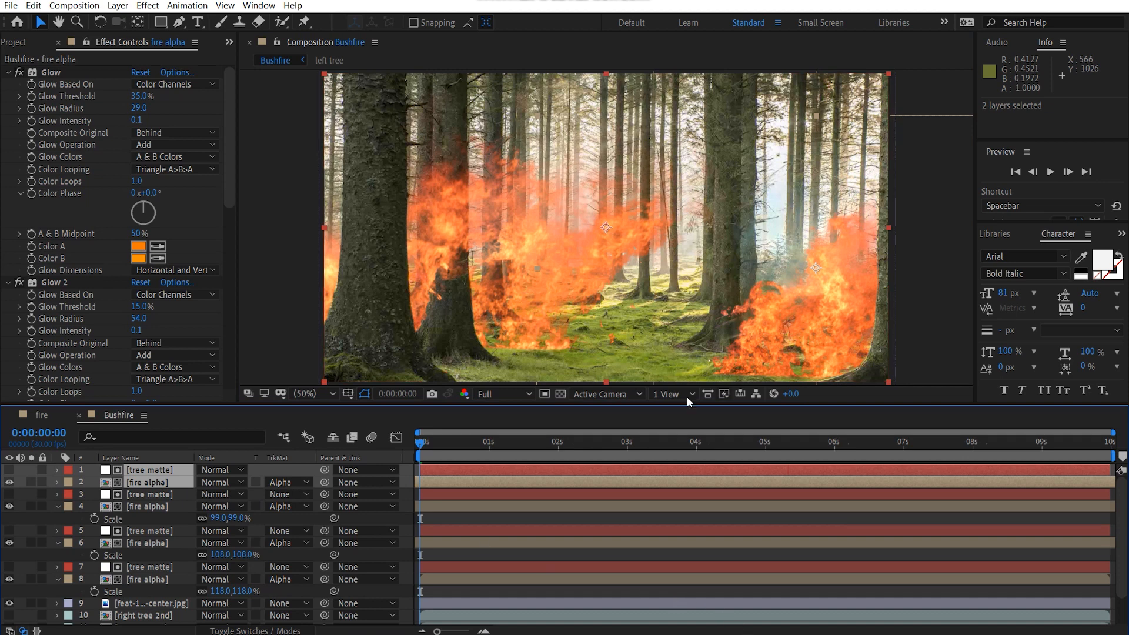
pyautogui.click(735, 368)
# Step: Make the Set Matte 2 effect on the top tree matte take its matte from right tree 2nd
pyautogui.click(157, 482)
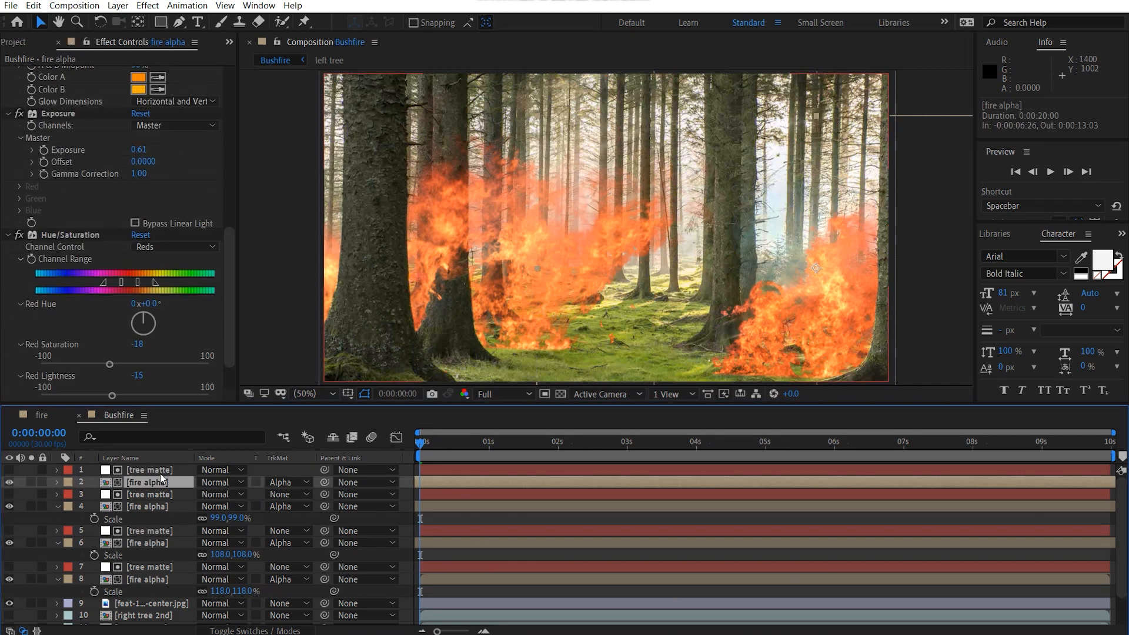
pyautogui.click(159, 471)
pyautogui.click(154, 170)
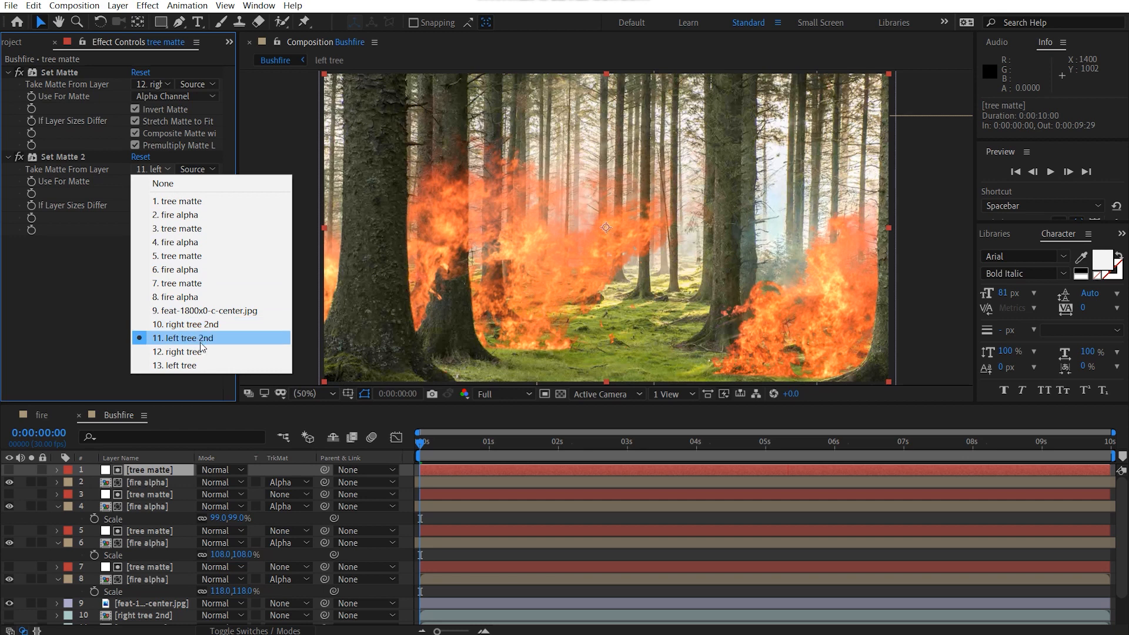
pyautogui.click(204, 324)
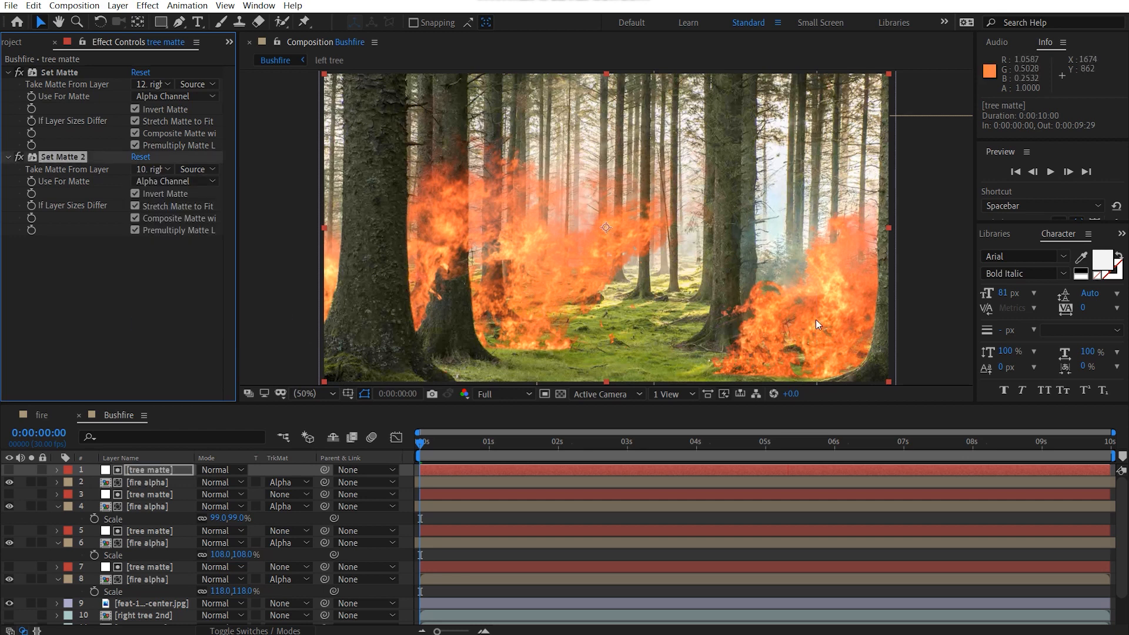
# Step: Move the top fire alpha layer behind the second right tree, to about 1390, 428, and scale it to 115%
pyautogui.click(150, 483)
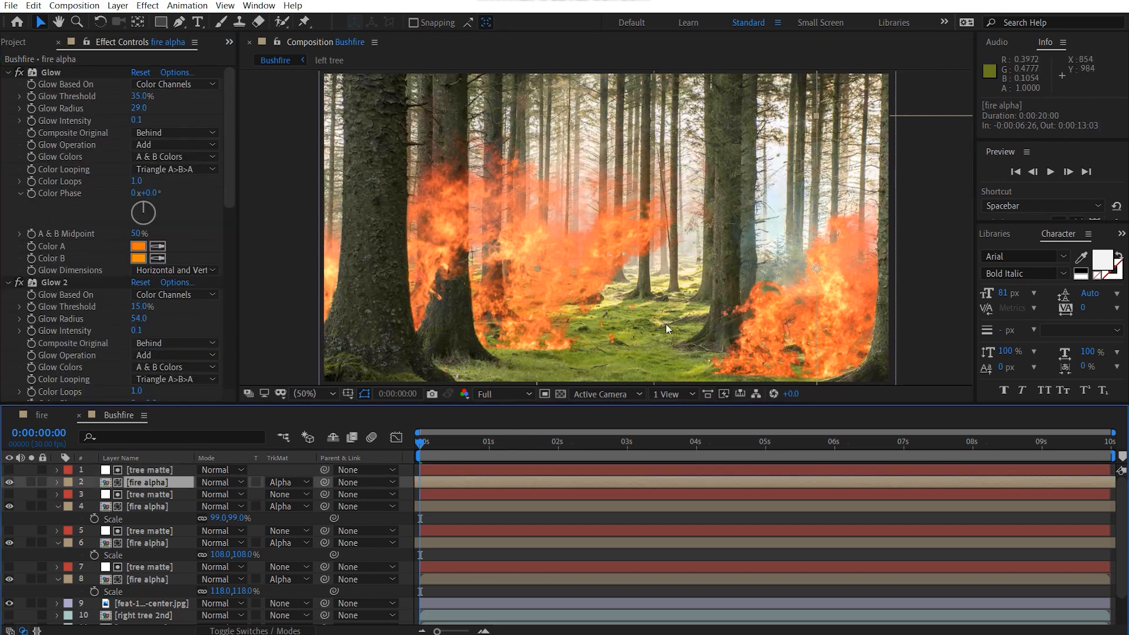
pyautogui.moveTo(833, 281); pyautogui.dragTo(740, 241)
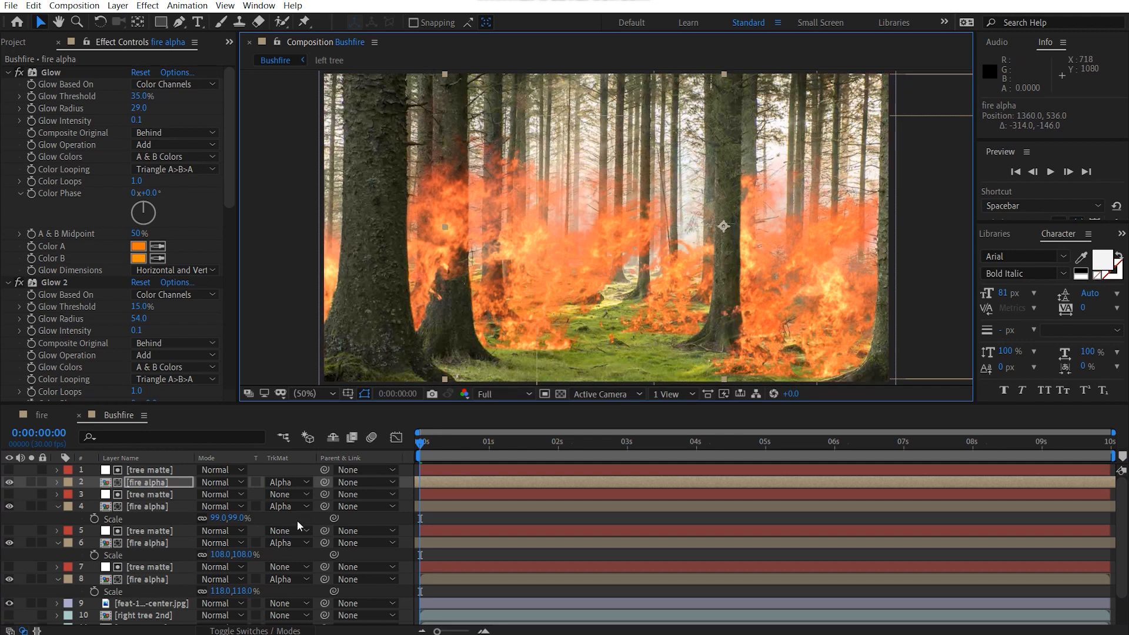
pyautogui.press('s')
pyautogui.moveTo(226, 494); pyautogui.dragTo(238, 494)
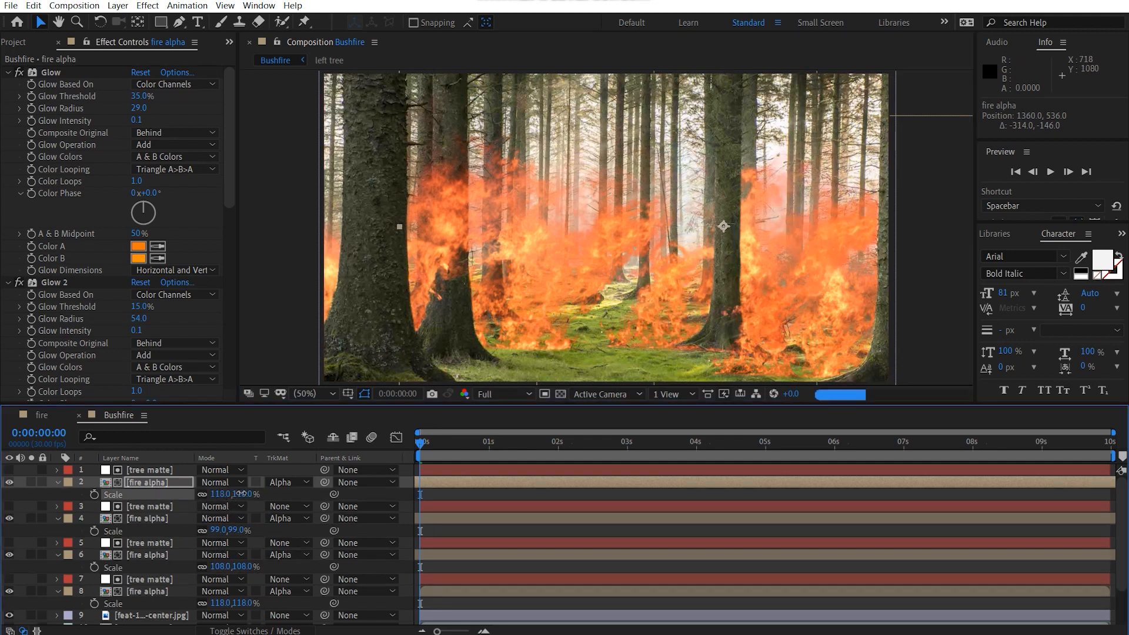
pyautogui.moveTo(764, 270); pyautogui.dragTo(769, 247)
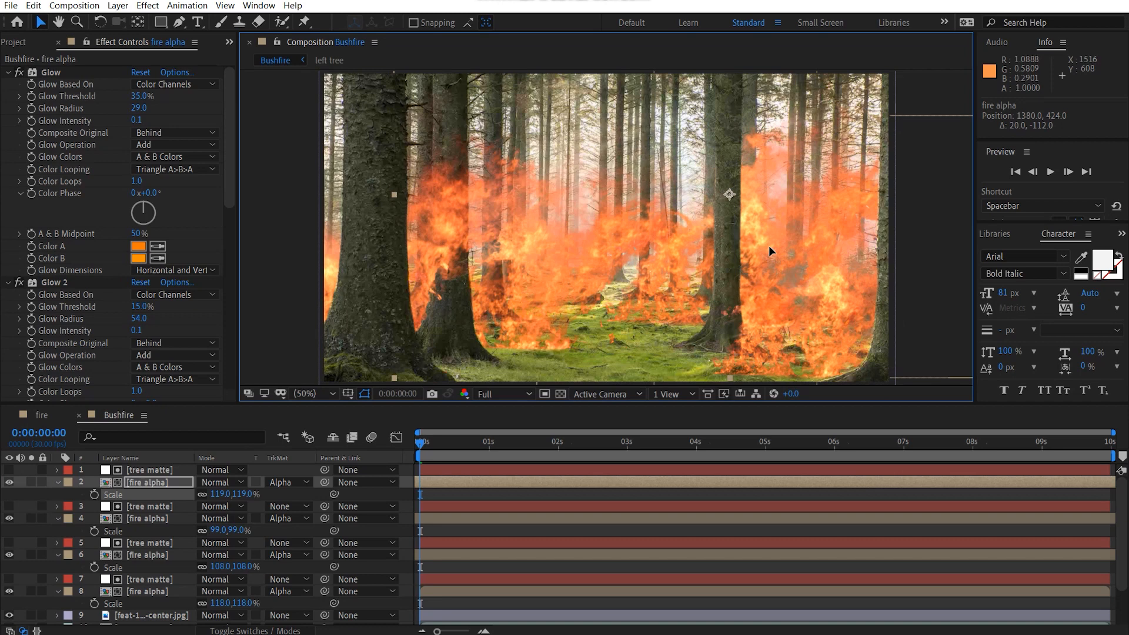
pyautogui.click(243, 494)
pyautogui.write('115')
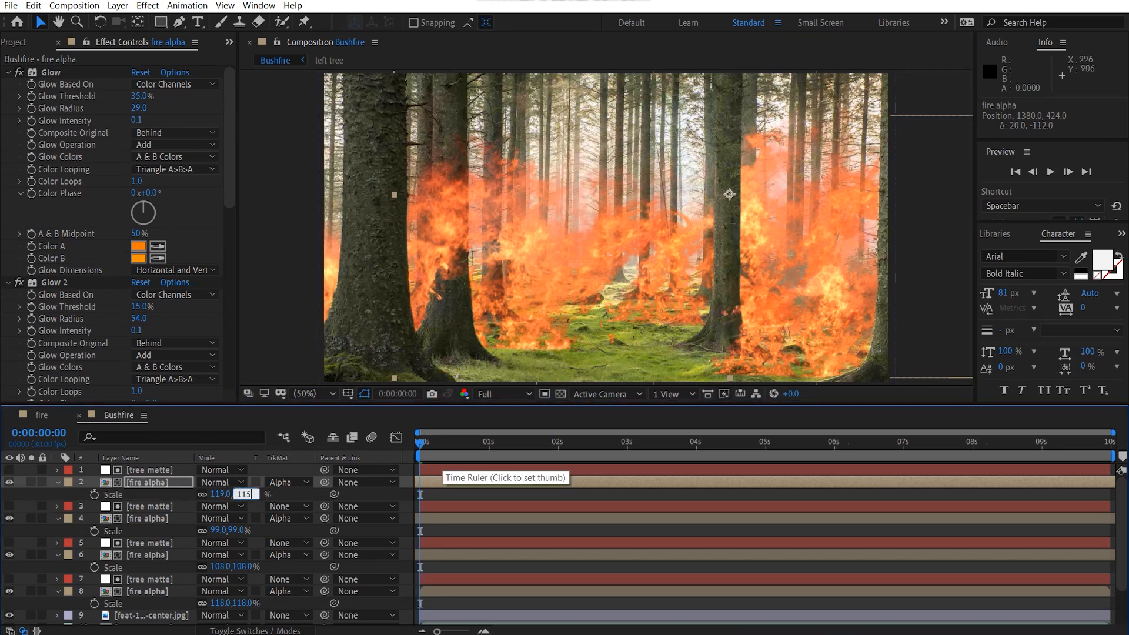
pyautogui.press('Return')
pyautogui.moveTo(787, 224); pyautogui.dragTo(790, 225)
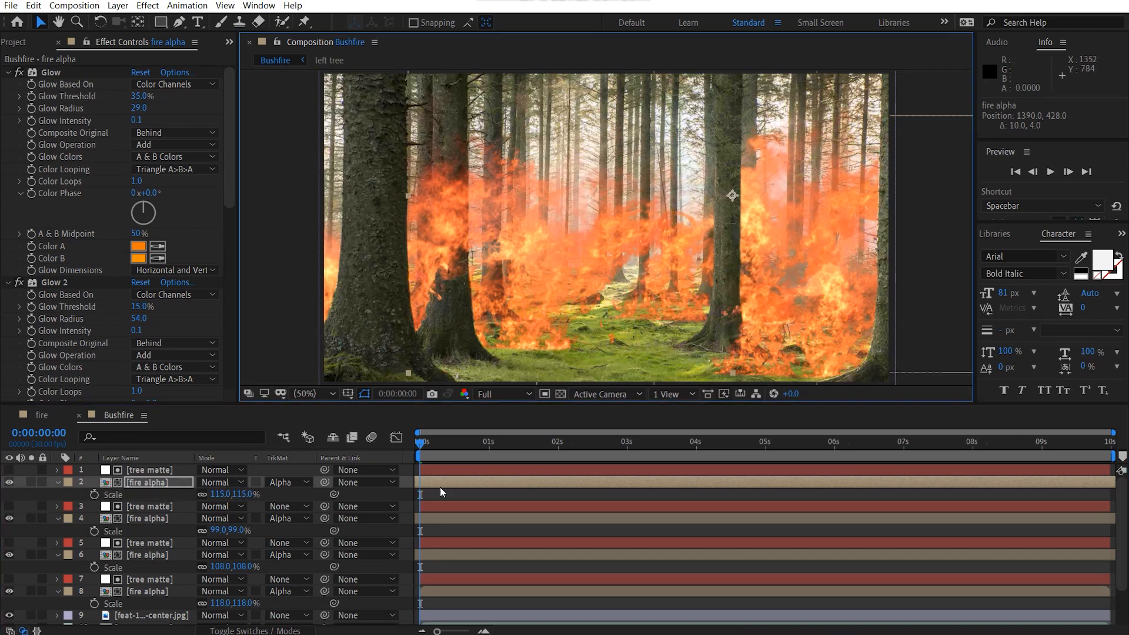
# Step: Shift the top fire alpha layer in time to start at about -0:00:04:02
pyautogui.moveTo(434, 482); pyautogui.dragTo(724, 487)
pyautogui.moveTo(627, 489); pyautogui.dragTo(627, 489)
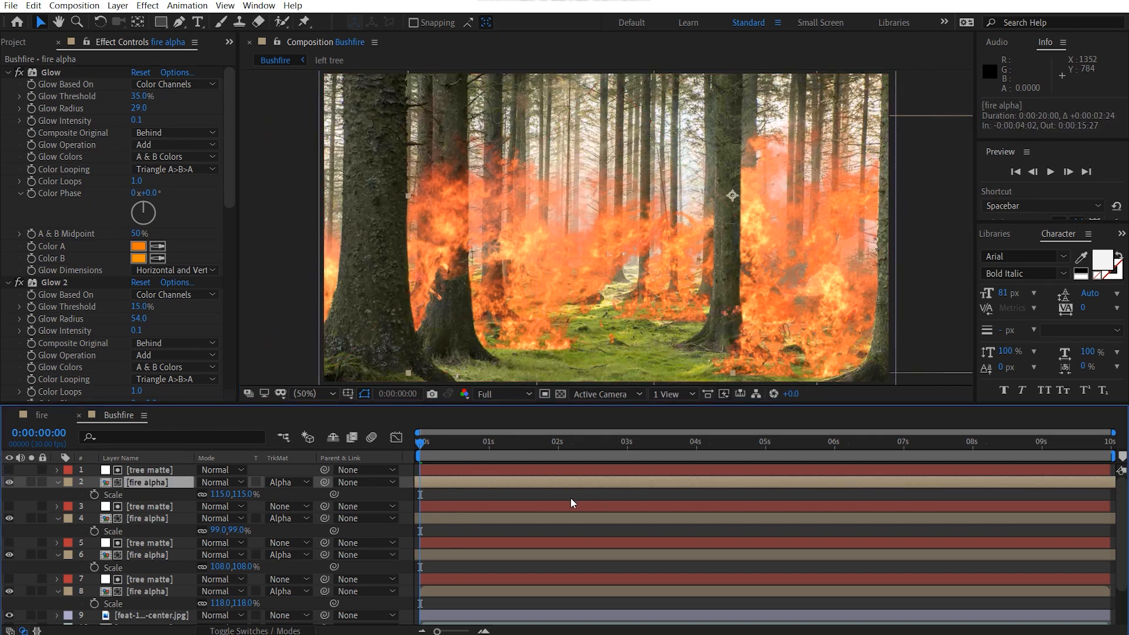
# Step: Time-stretch the 115% fire alpha layer by a factor of 130 and shift it to start at about -0:00:00:15
pyautogui.rightClick(149, 483)
pyautogui.moveTo(206, 194)
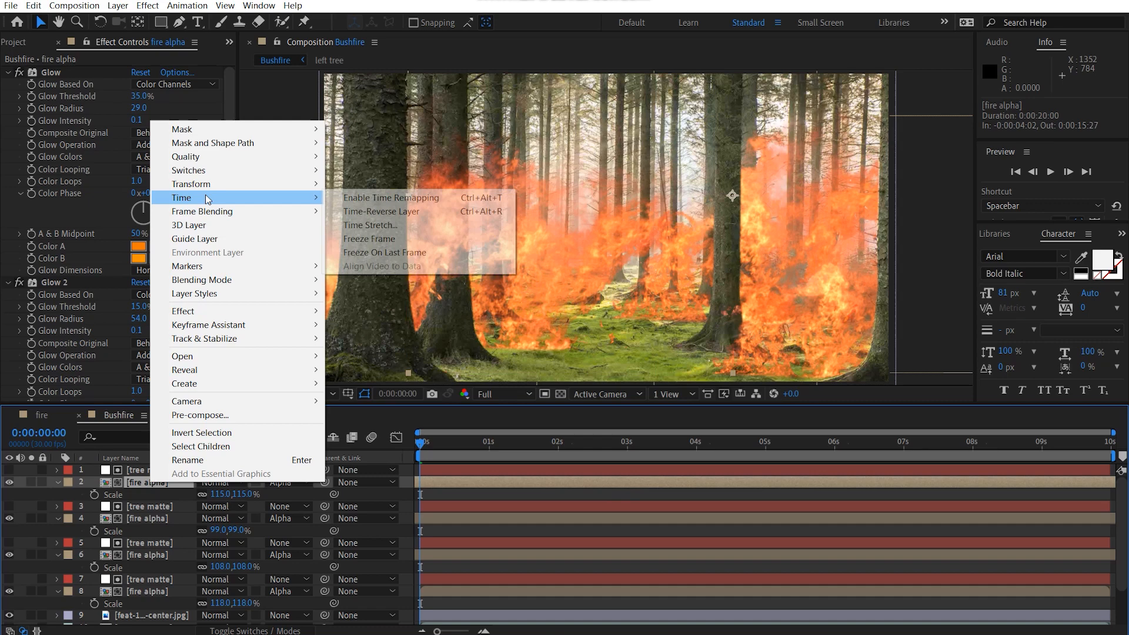
pyautogui.click(374, 219)
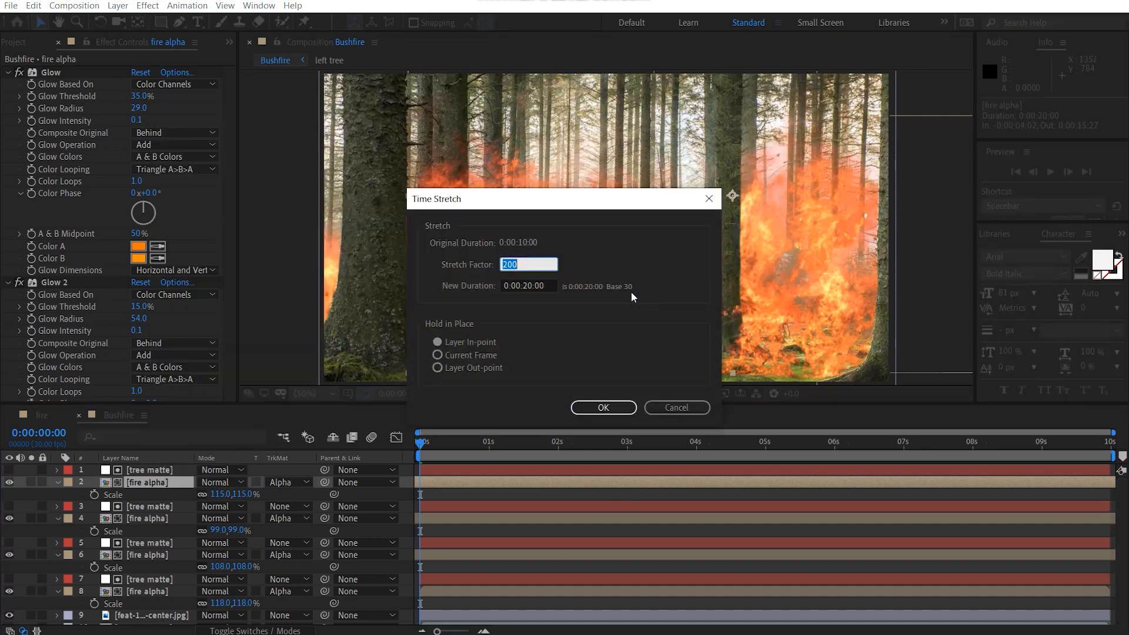
pyautogui.write('130')
pyautogui.press('Return')
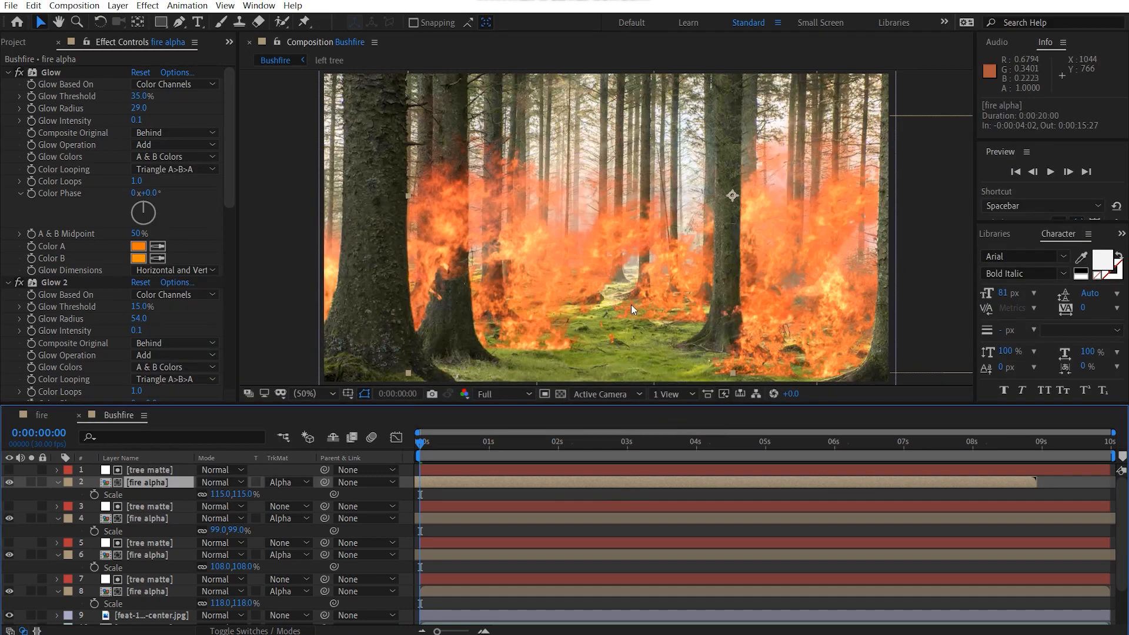
pyautogui.moveTo(764, 484); pyautogui.dragTo(978, 487)
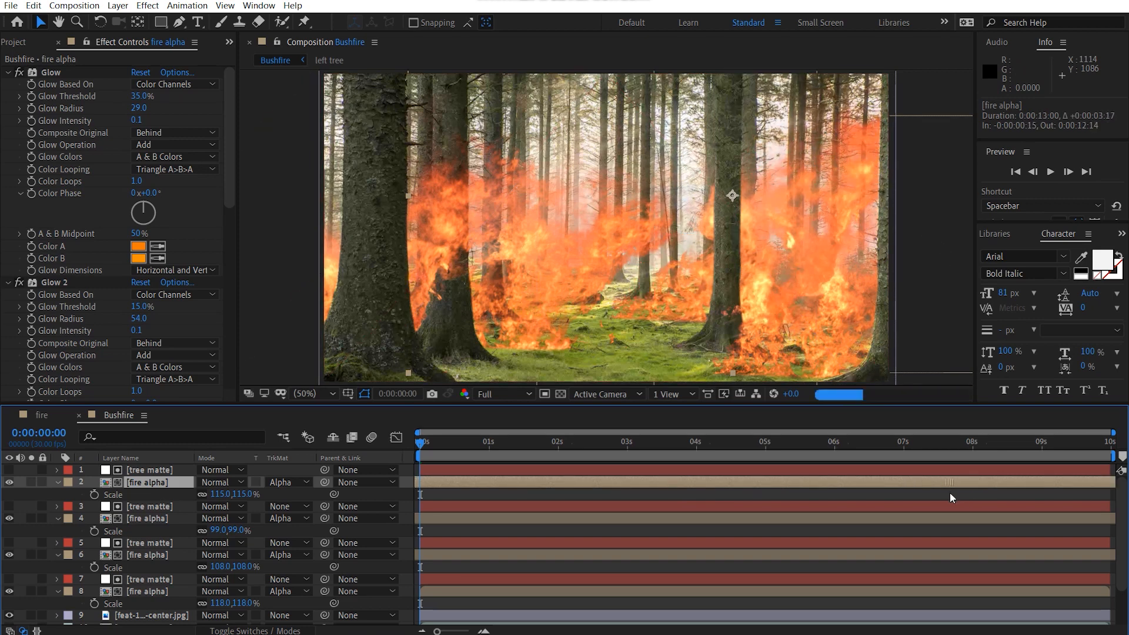
# Step: Duplicate the 115% fire alpha layer as an unmatted layer above the top tree matte and scale the copy to 63%
pyautogui.press(',')
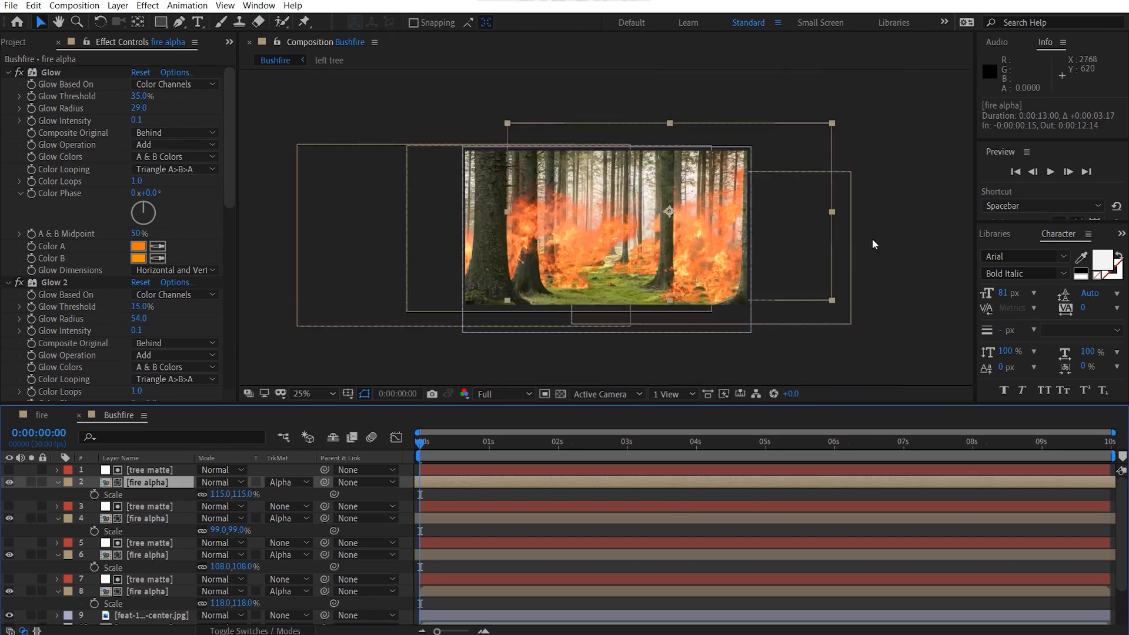
pyautogui.click(910, 315)
pyautogui.moveTo(675, 294); pyautogui.dragTo(698, 252)
pyautogui.scroll(2, 659, 294)
pyautogui.scroll(-1, 615, 294)
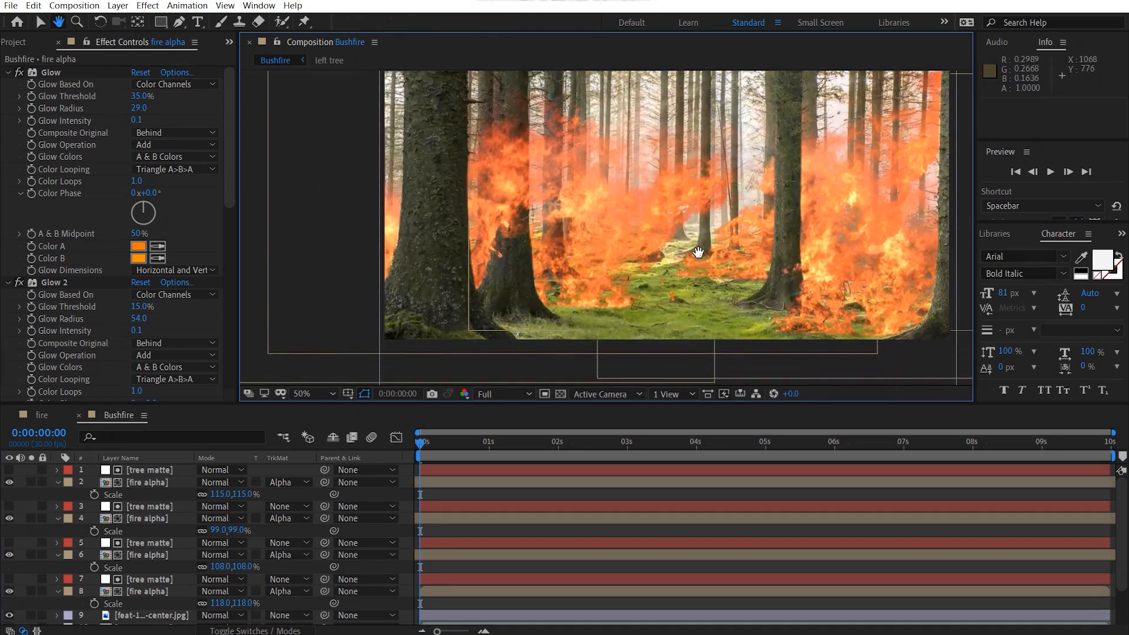
pyautogui.scroll(-1, 513, 234)
pyautogui.moveTo(509, 230); pyautogui.dragTo(536, 283)
pyautogui.scroll(1, 510, 262)
pyautogui.click(152, 486)
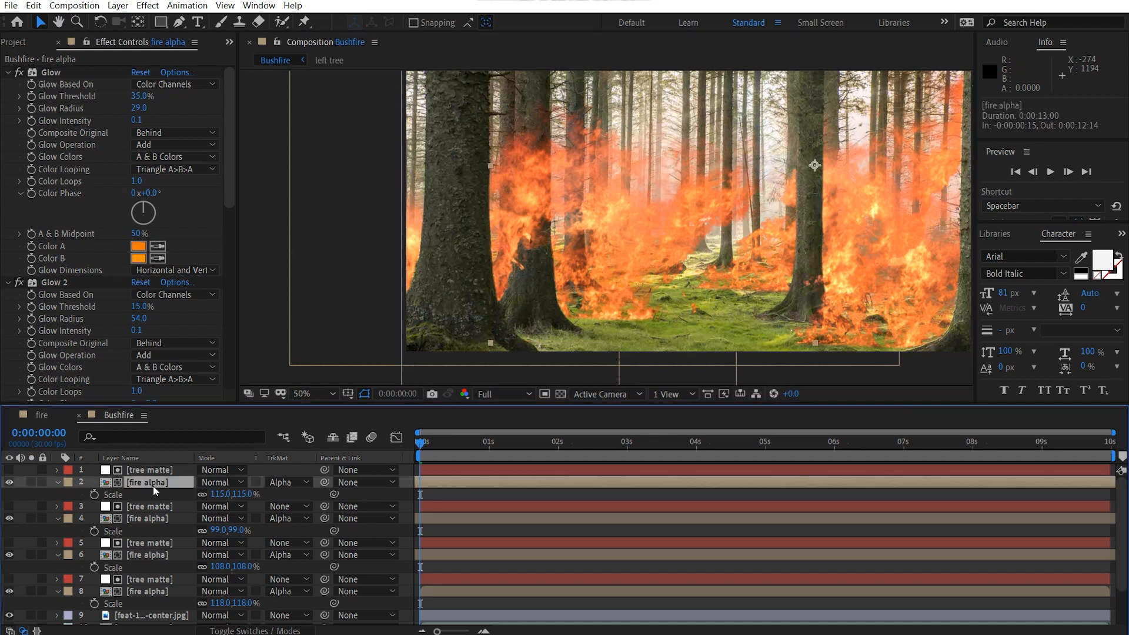
pyautogui.hotkey('ctrl', 'd')
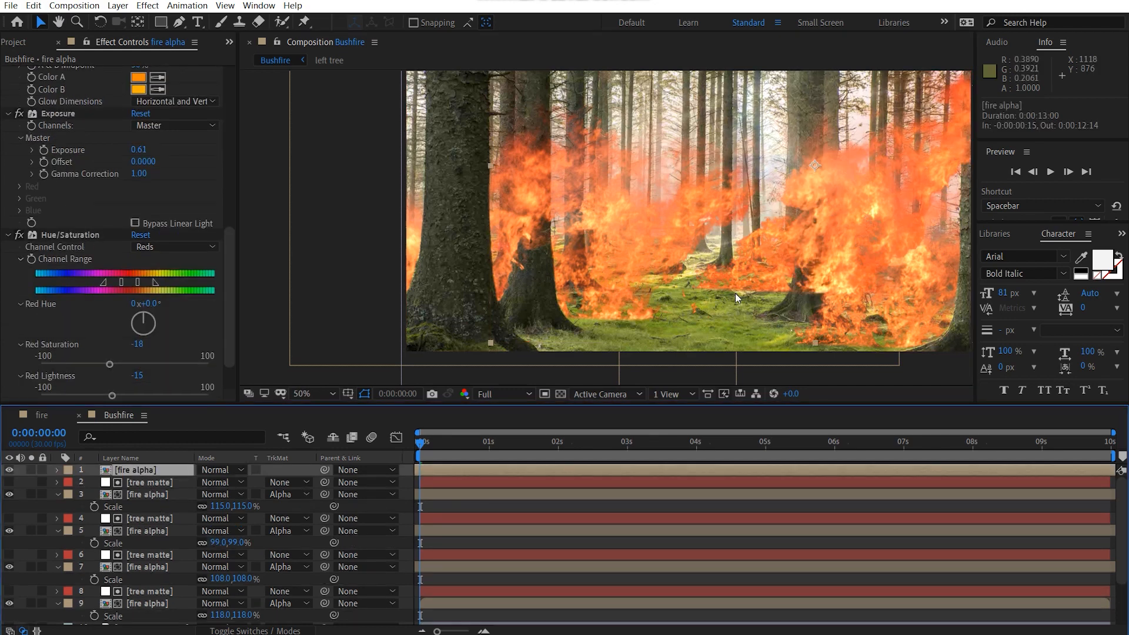
pyautogui.press('s')
pyautogui.moveTo(228, 482); pyautogui.dragTo(203, 484)
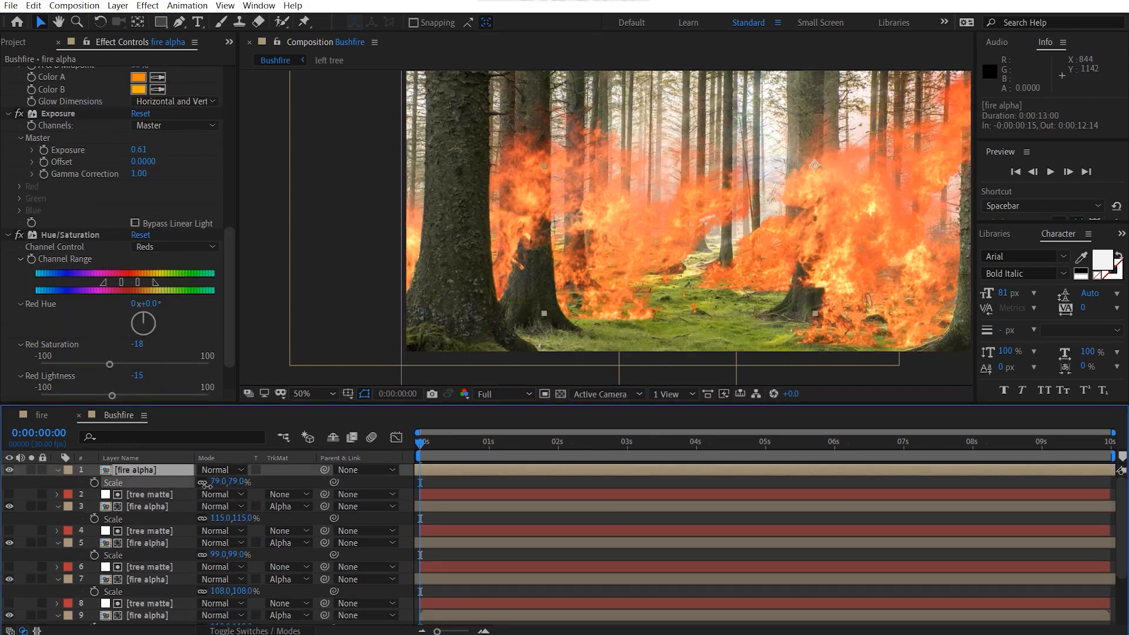
# Step: Move the top fire alpha layer to about 1120, 728 and shift it in time to start at about -0:00:00:02
pyautogui.moveTo(840, 206); pyautogui.dragTo(759, 290)
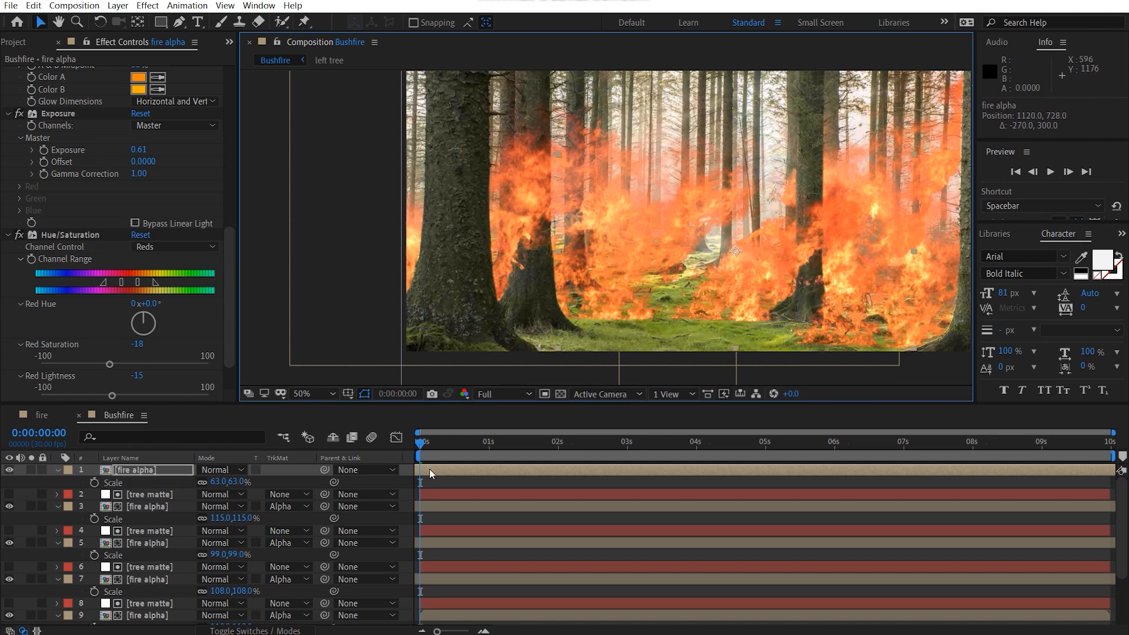
pyautogui.moveTo(429, 468); pyautogui.dragTo(510, 471)
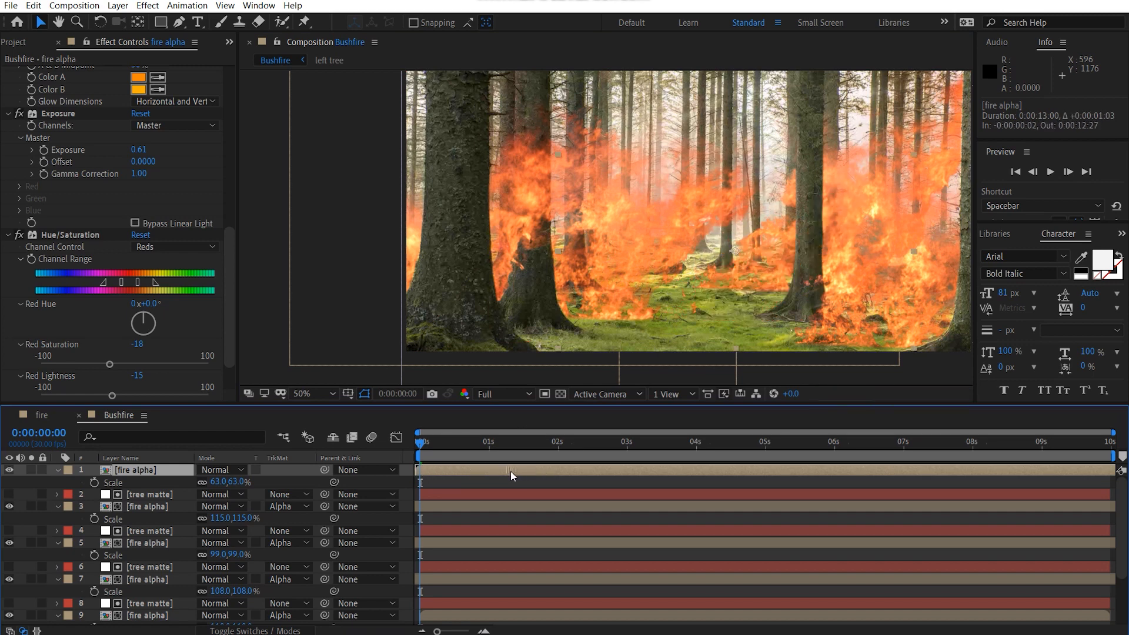
pyautogui.rightClick(154, 470)
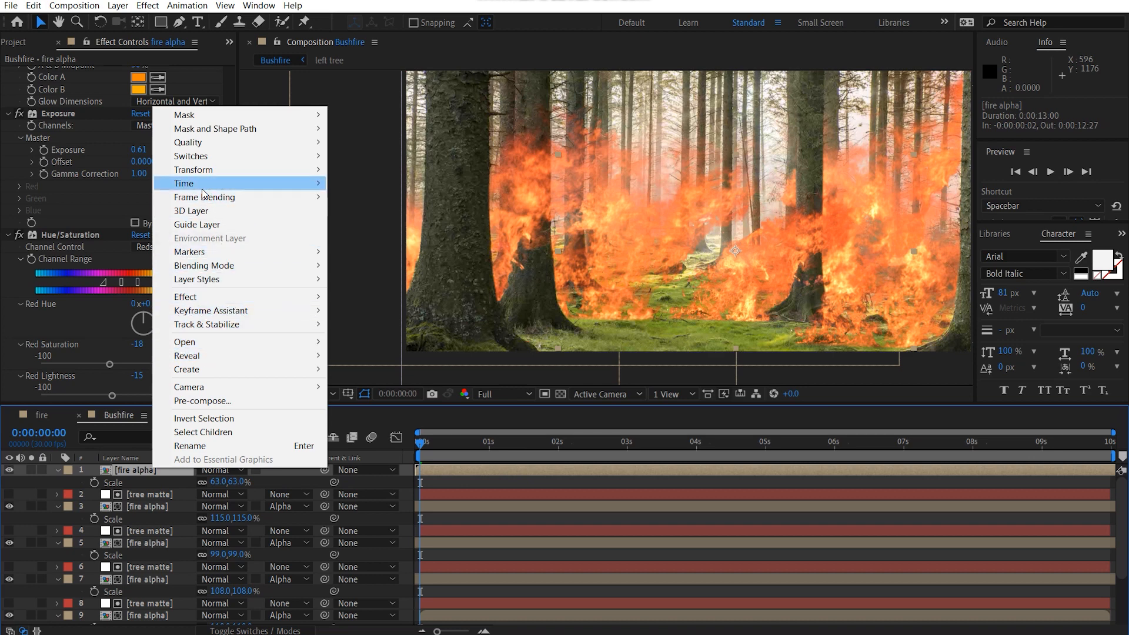
pyautogui.moveTo(203, 183)
pyautogui.click(378, 226)
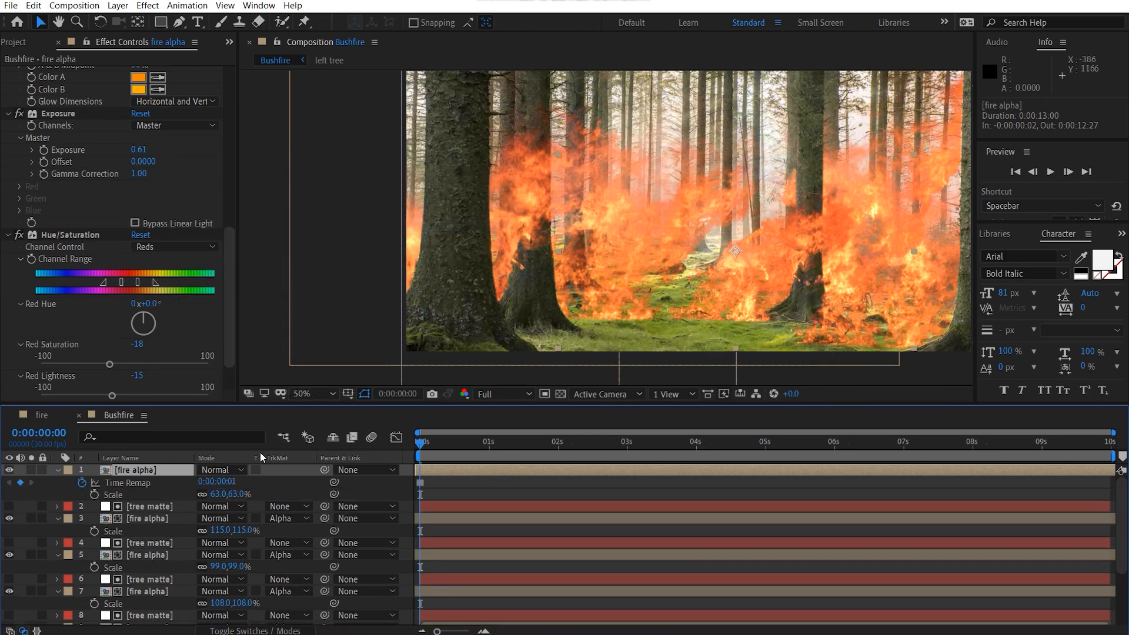
pyautogui.press('s')
# Step: Time-stretch the 63% fire alpha layer by a factor of 175 and shift it to start at about -0:00:04:06
pyautogui.rightClick(138, 470)
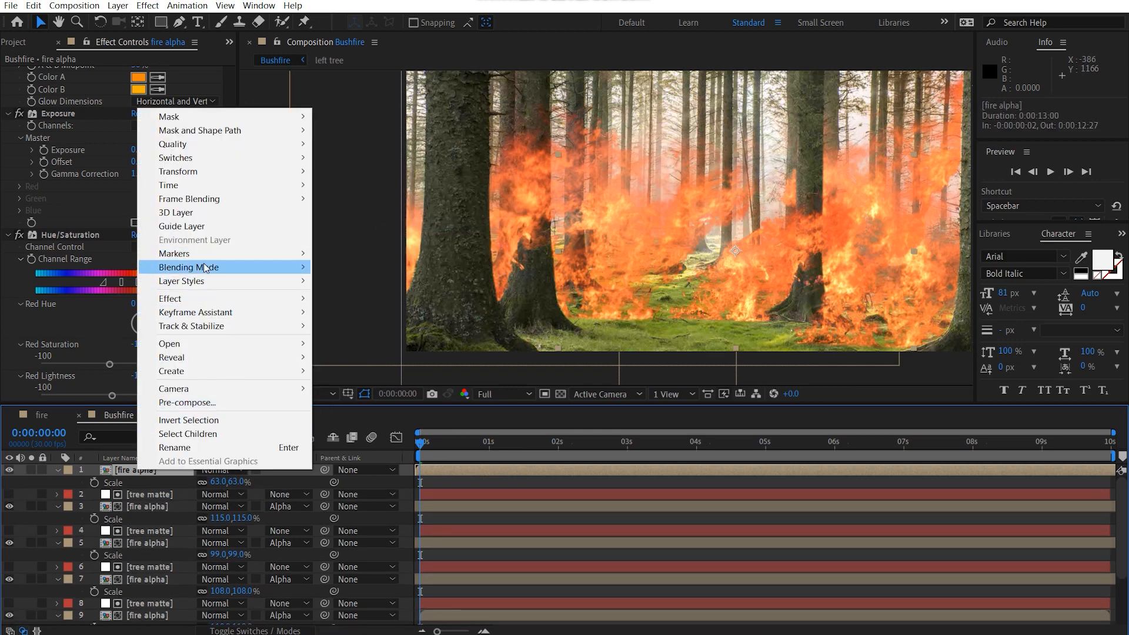
pyautogui.moveTo(305, 186)
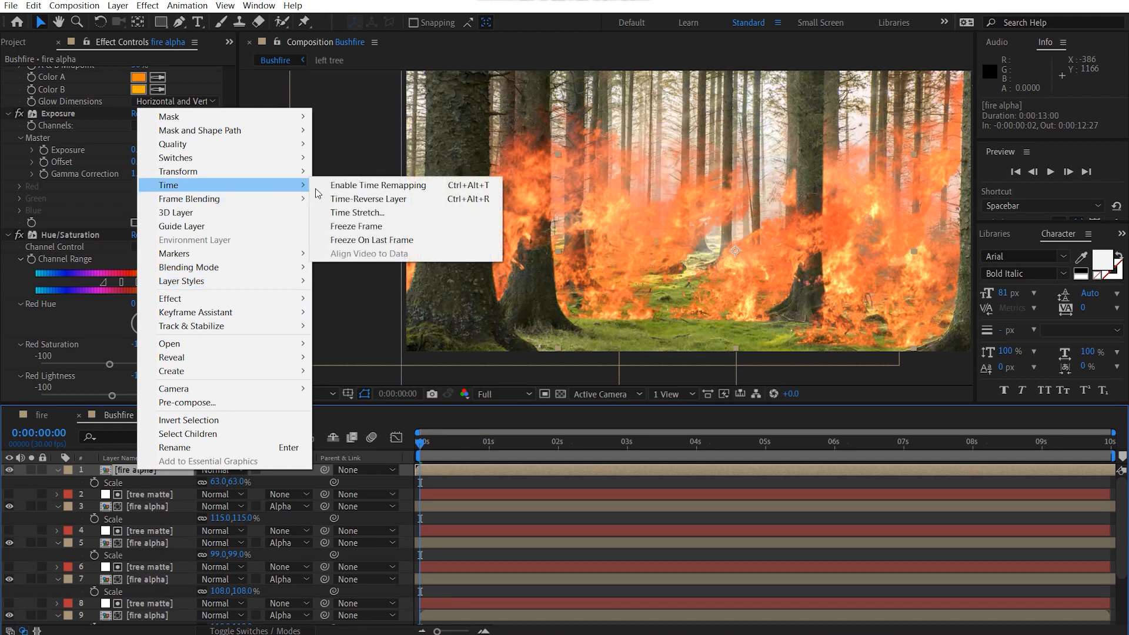
pyautogui.click(357, 212)
pyautogui.write('150')
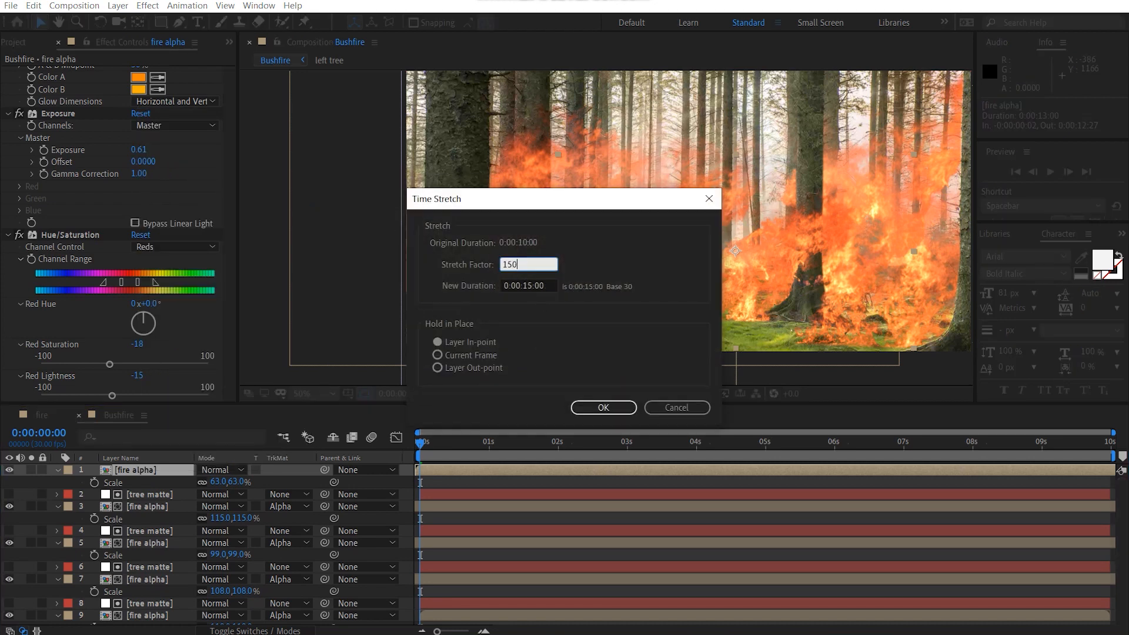
pyautogui.press('BackSpace')
pyautogui.press('BackSpace')
pyautogui.write('75')
pyautogui.press('Return')
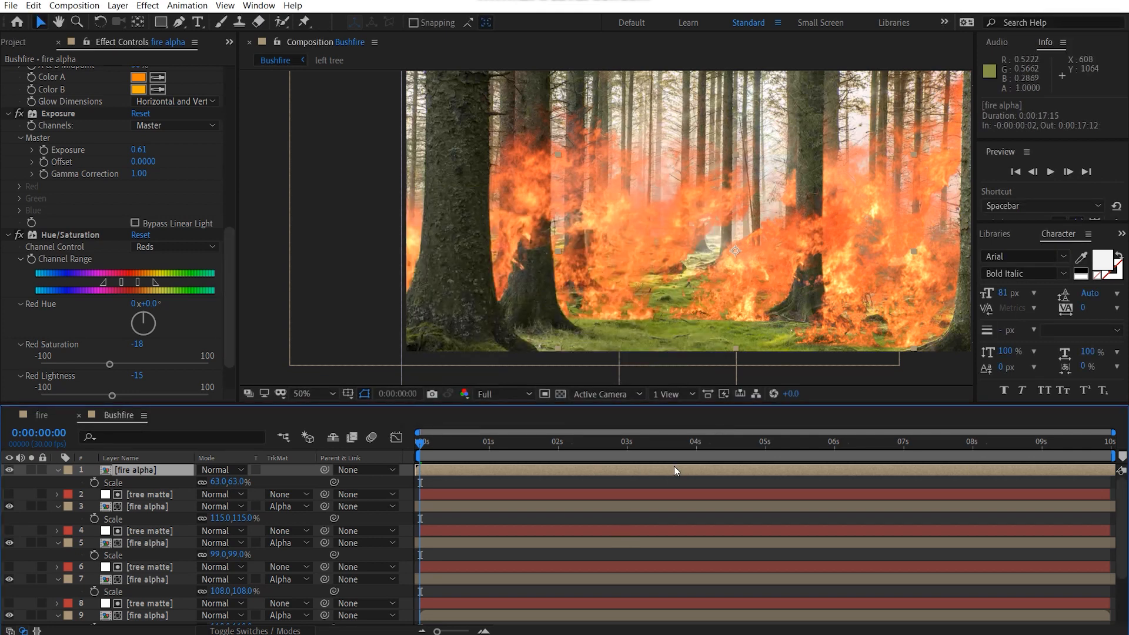
pyautogui.moveTo(674, 467); pyautogui.dragTo(393, 482)
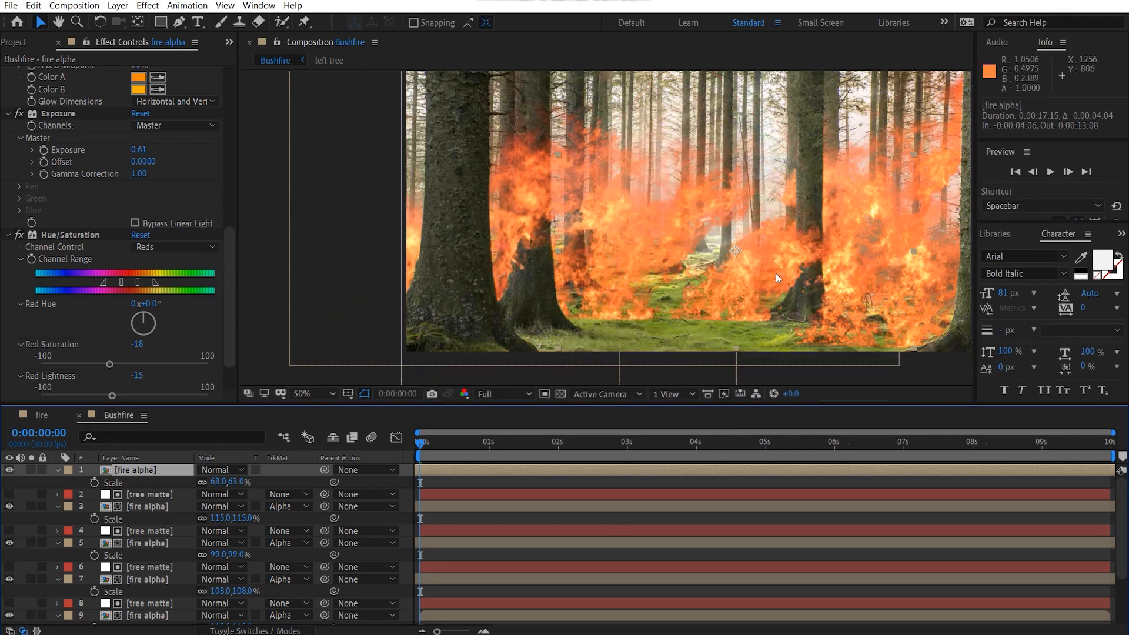
pyautogui.press('s')
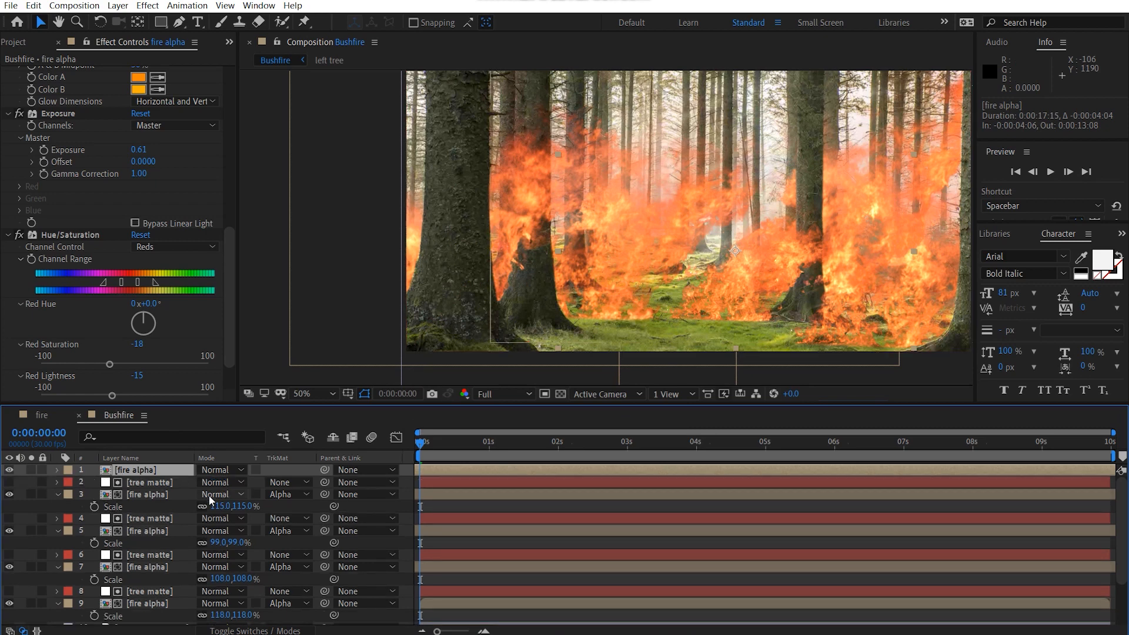
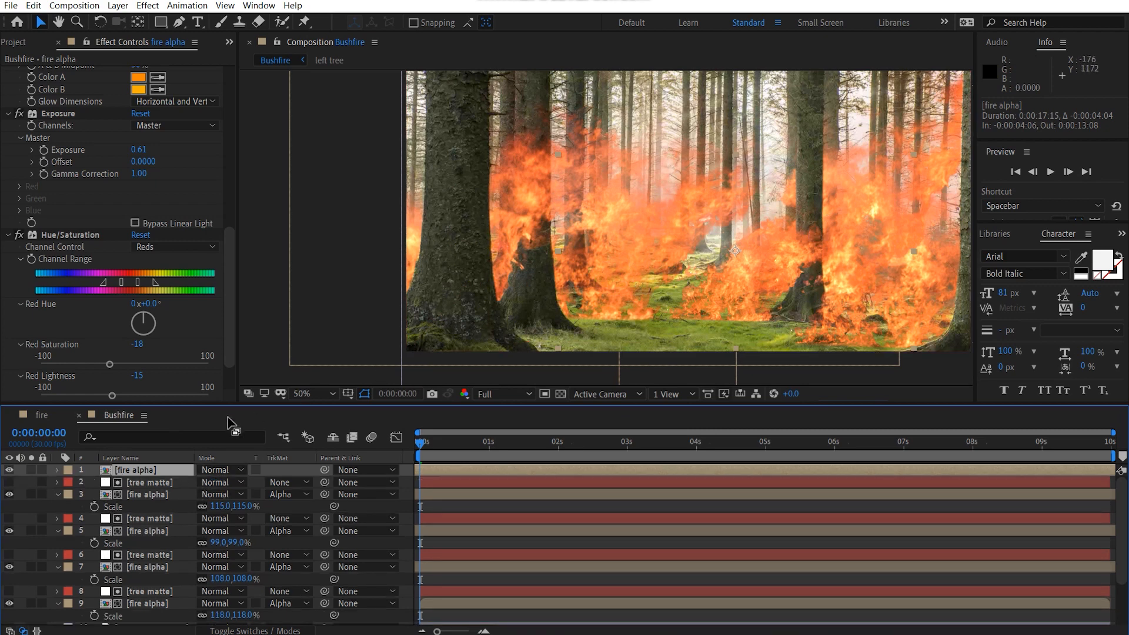
# Step: Duplicate the top tree matte above the 63% fire alpha layer as its alpha track matte, with the first Set Matte effect turned off
pyautogui.click(150, 482)
pyautogui.hotkey('ctrl', 'd')
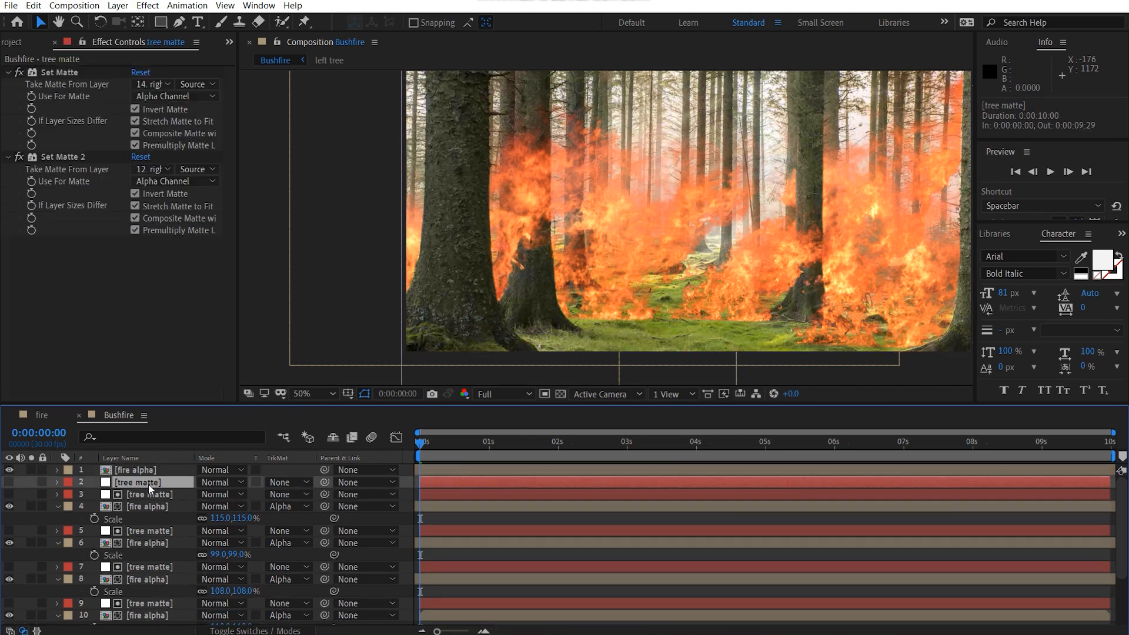
pyautogui.moveTo(148, 484); pyautogui.dragTo(176, 466)
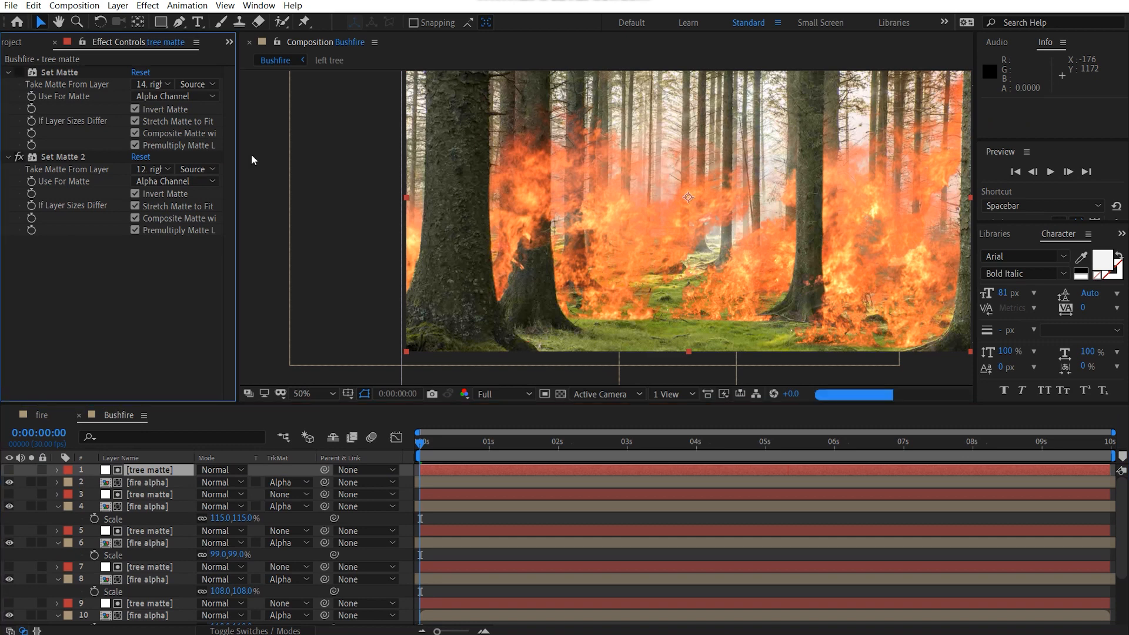
# Step: Move the top fire alpha layer to about 1192, 738 in the Bushfire composition
pyautogui.click(142, 484)
pyautogui.moveTo(714, 298); pyautogui.dragTo(640, 288)
pyautogui.scroll(-2, 738, 295)
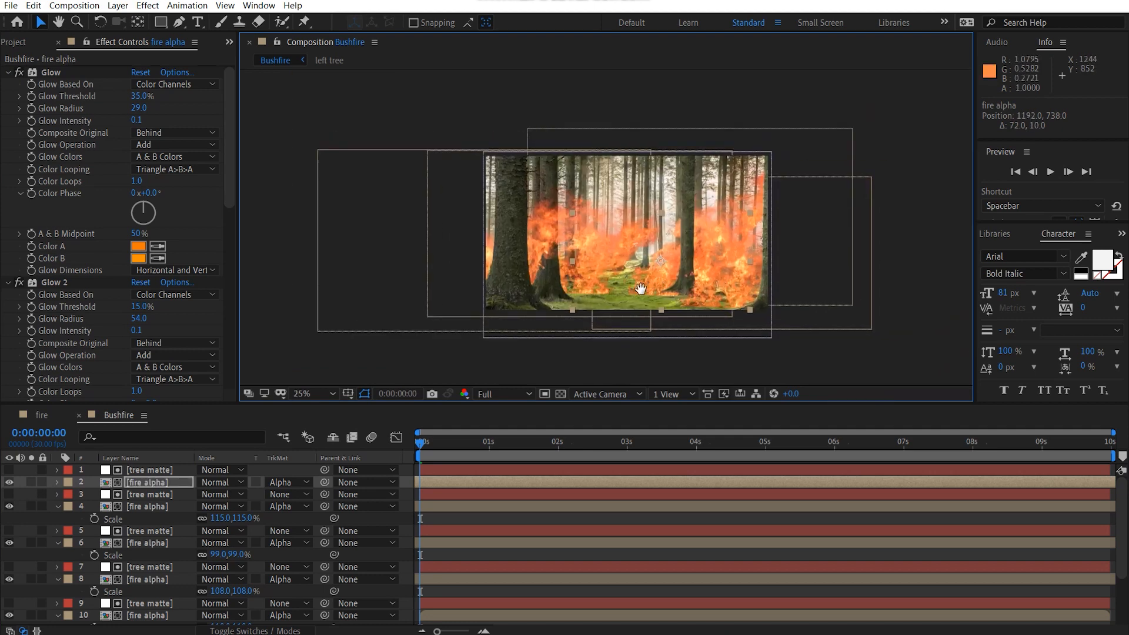
pyautogui.scroll(2, 640, 288)
pyautogui.click(309, 394)
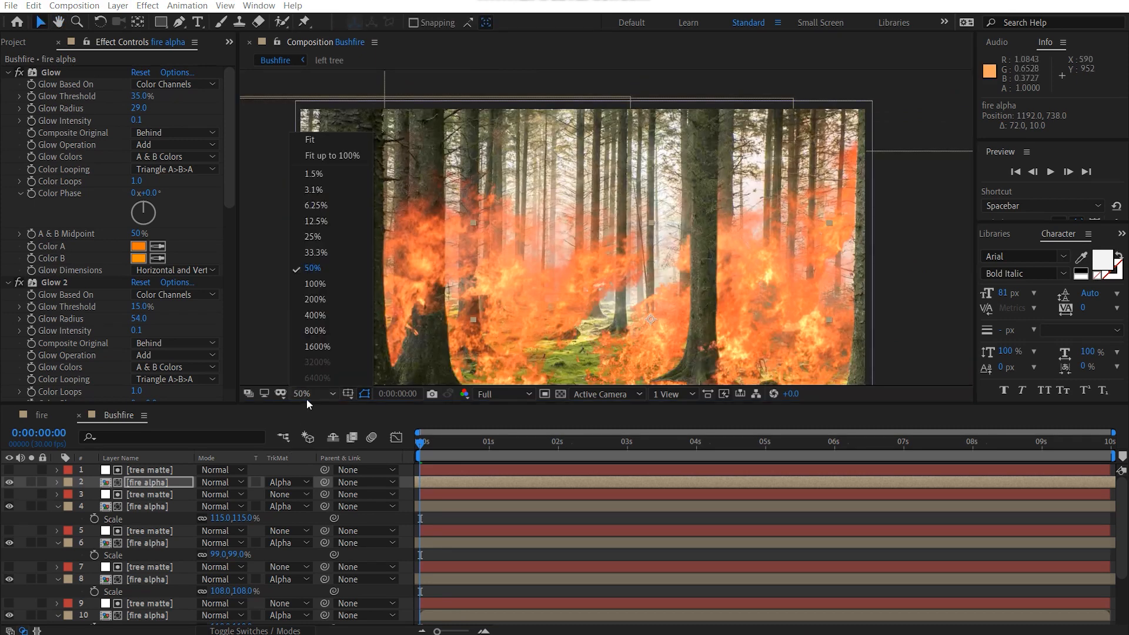
pyautogui.click(308, 140)
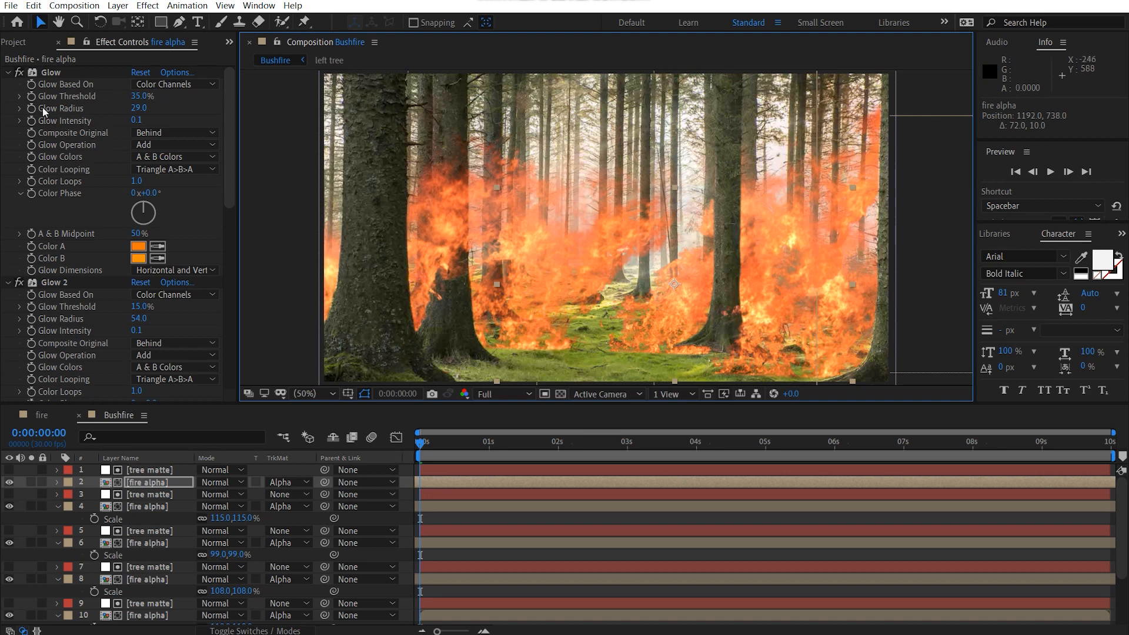
# Step: Add Big_Fire_02.mov from the footage folder as the top Bushfire layer and reduce the preview resolution to Half
pyautogui.click(13, 42)
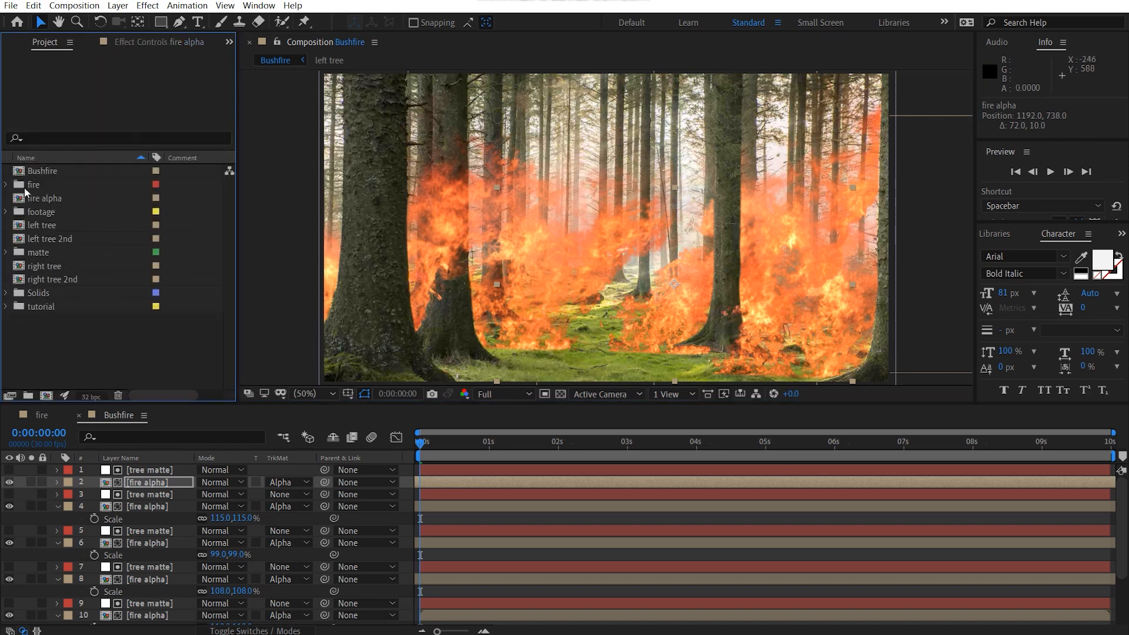
pyautogui.click(7, 213)
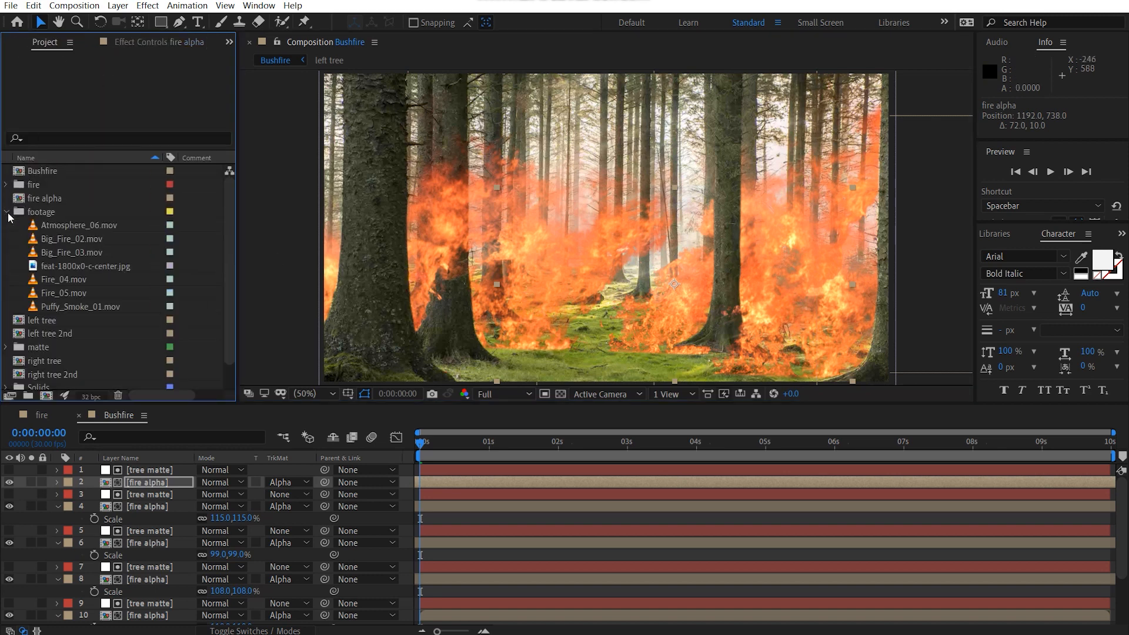
pyautogui.click(71, 243)
pyautogui.click(74, 248)
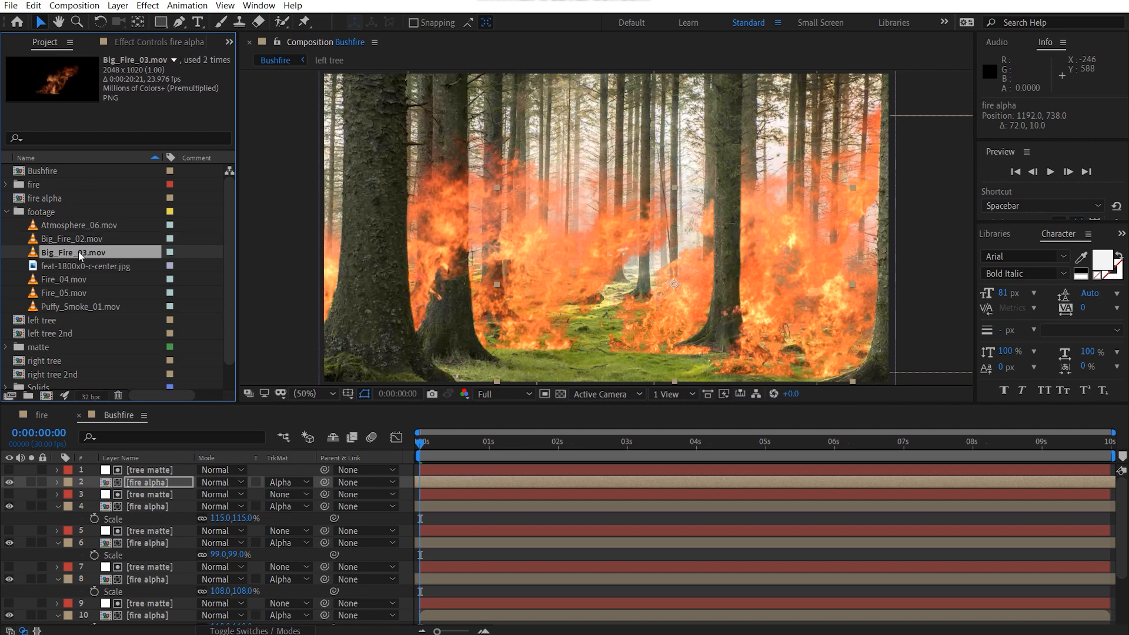
pyautogui.click(94, 239)
pyautogui.moveTo(94, 238); pyautogui.dragTo(167, 466)
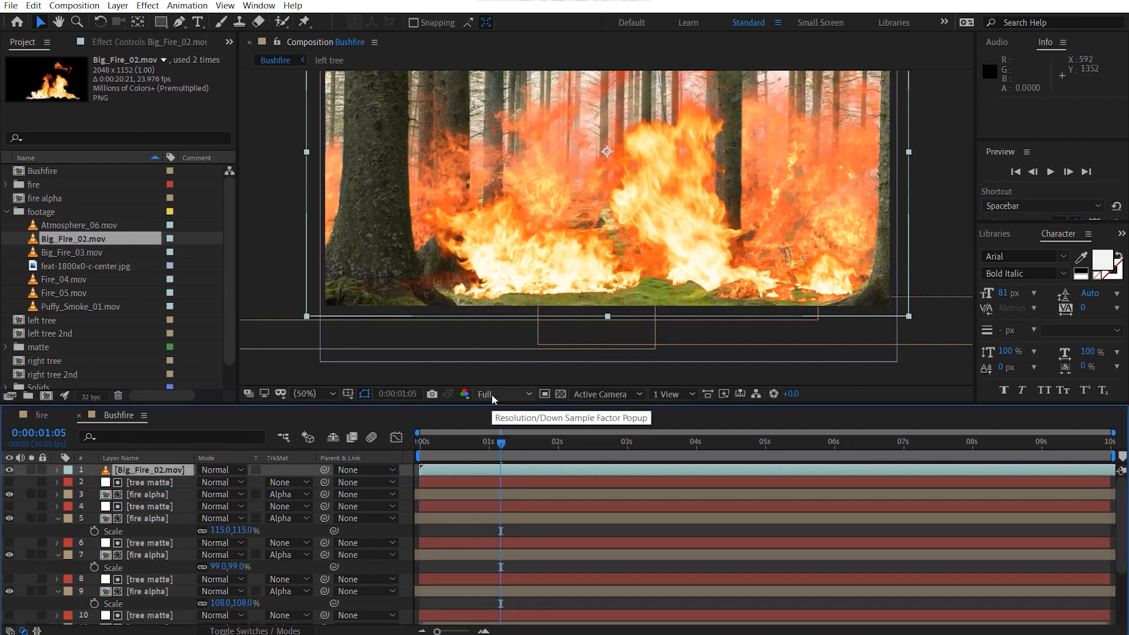
pyautogui.click(495, 394)
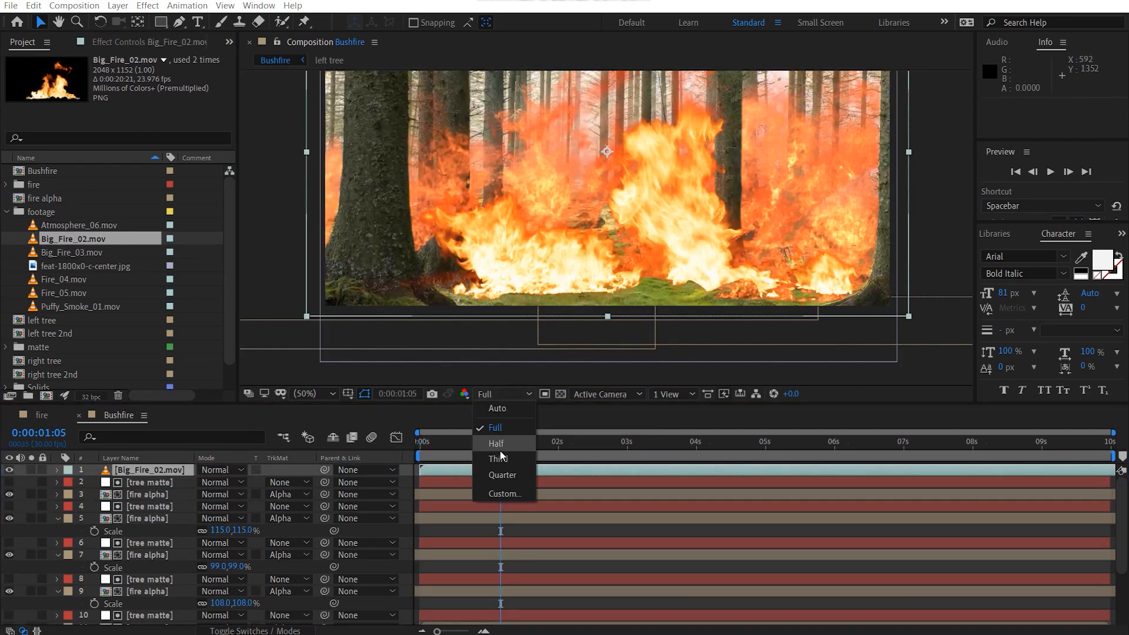
pyautogui.click(499, 450)
# Step: Solo the Big_Fire_02.mov layer and draw a closed 12-point mask around the dark ground strip beneath the flames
pyautogui.moveTo(521, 289); pyautogui.dragTo(471, 308)
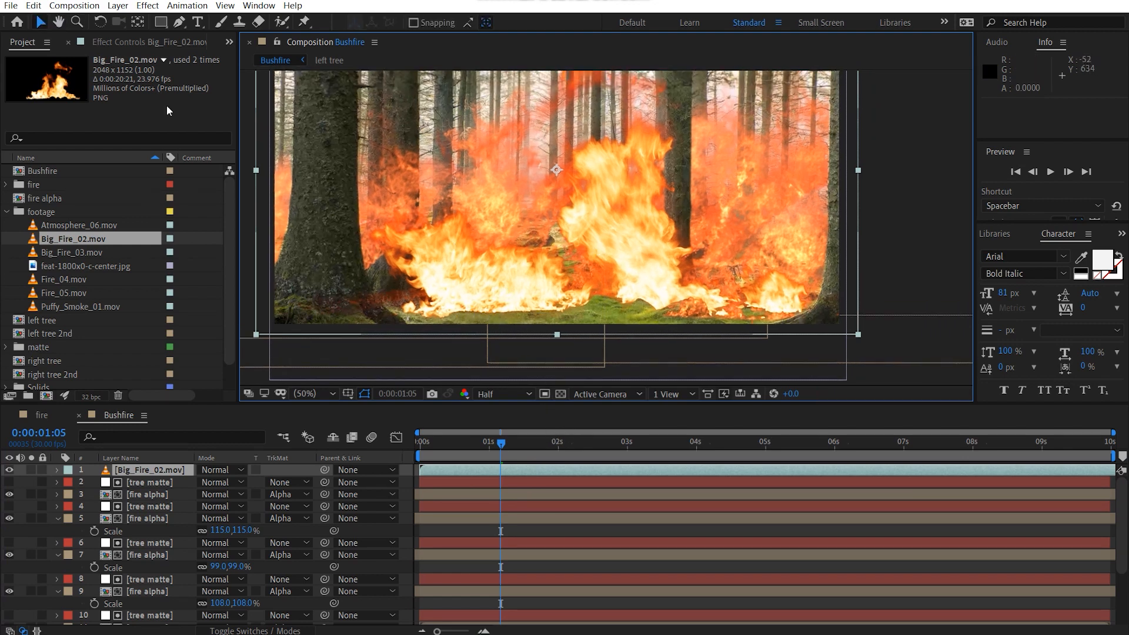
pyautogui.click(32, 469)
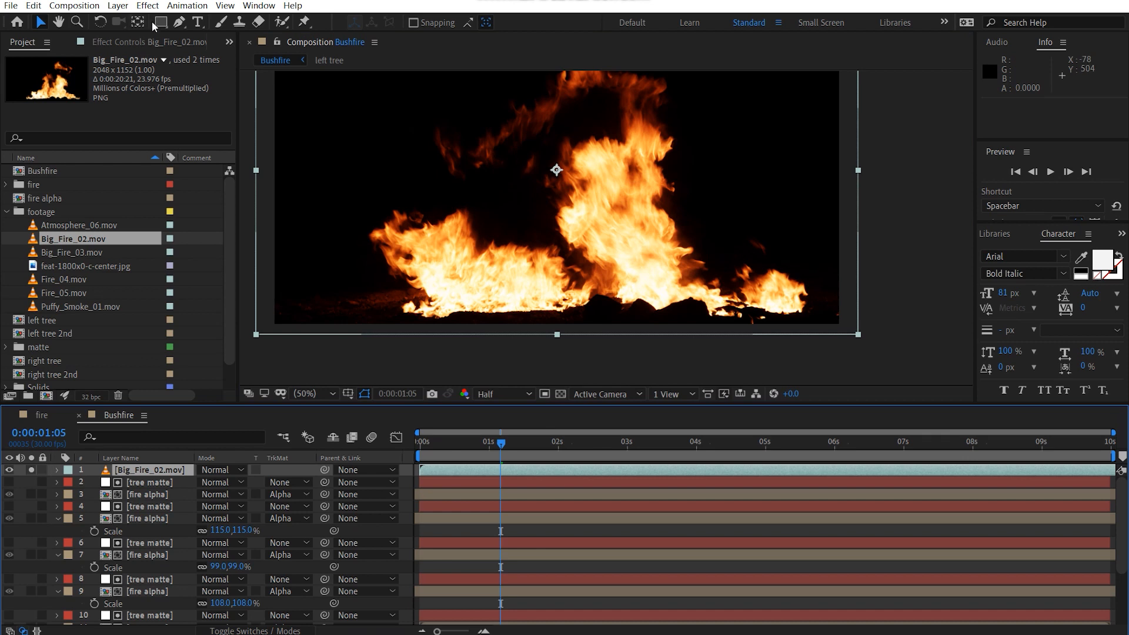
pyautogui.click(182, 23)
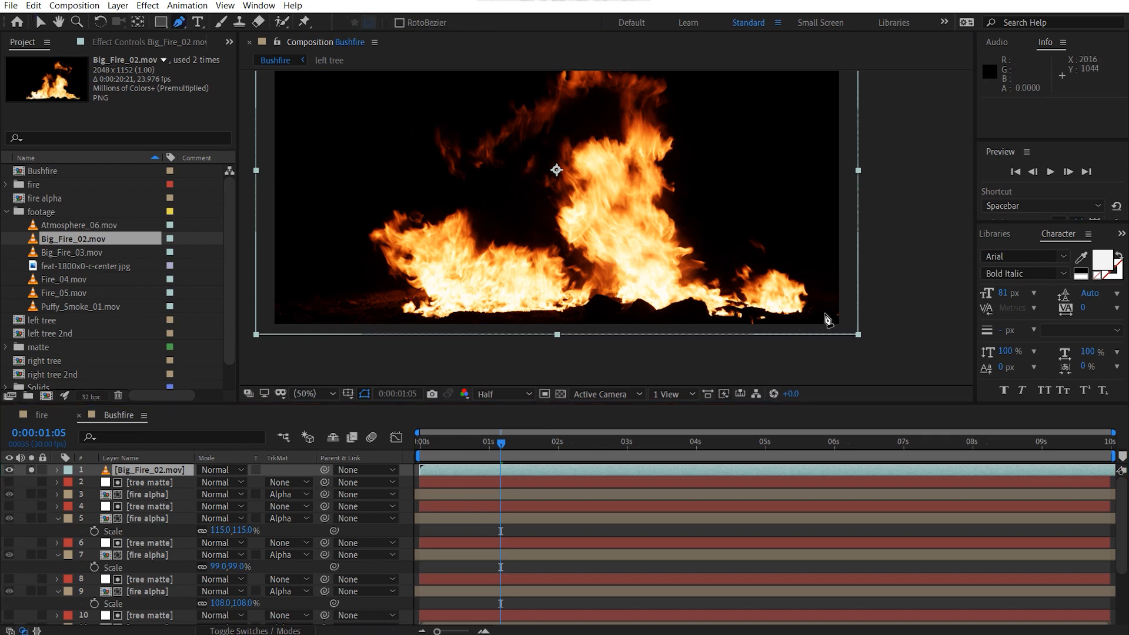
pyautogui.click(867, 313)
pyautogui.click(732, 313)
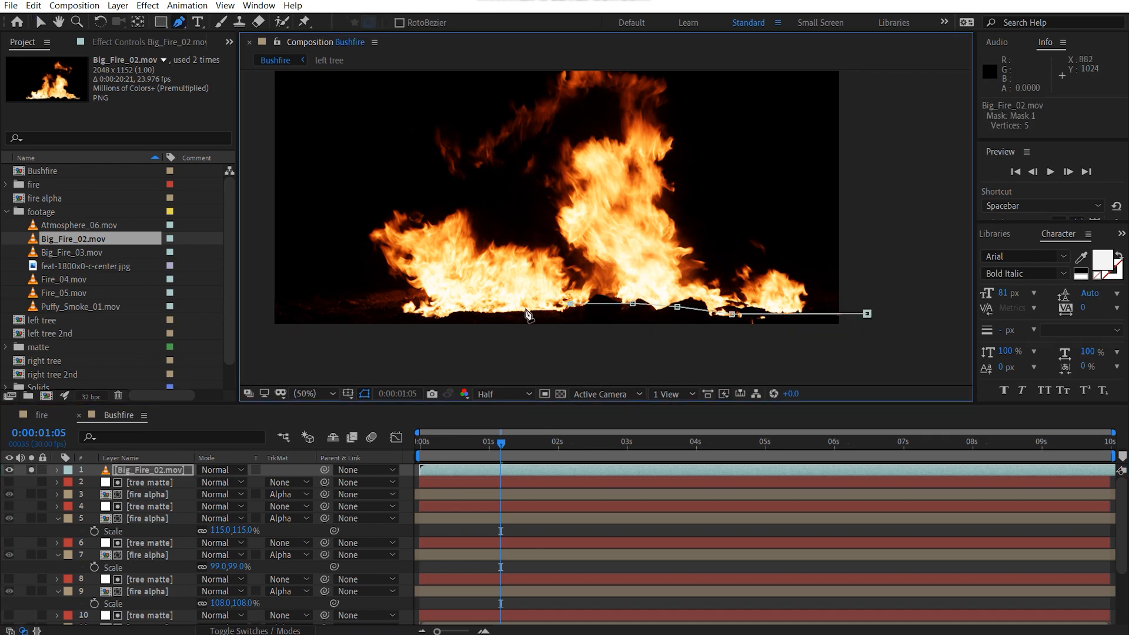
pyautogui.click(392, 320)
pyautogui.click(275, 313)
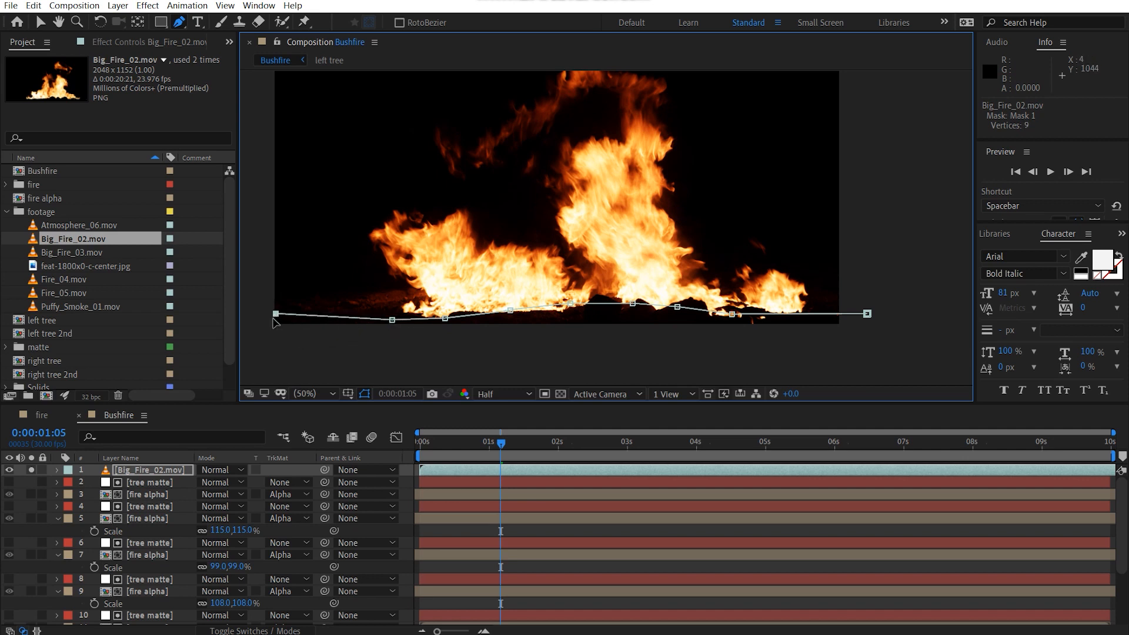
pyautogui.click(528, 360)
pyautogui.click(788, 361)
pyautogui.click(867, 314)
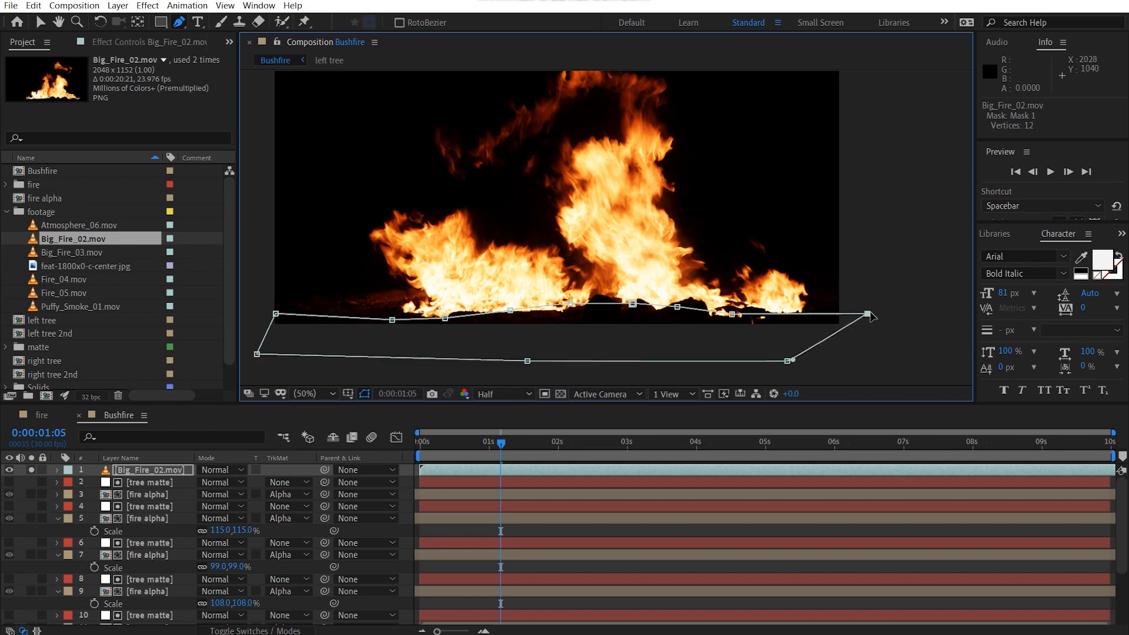
# Step: Set the Big_Fire_02.mov mask to Subtract with a 13-pixel feather and turn off the layer's solo
pyautogui.press('m')
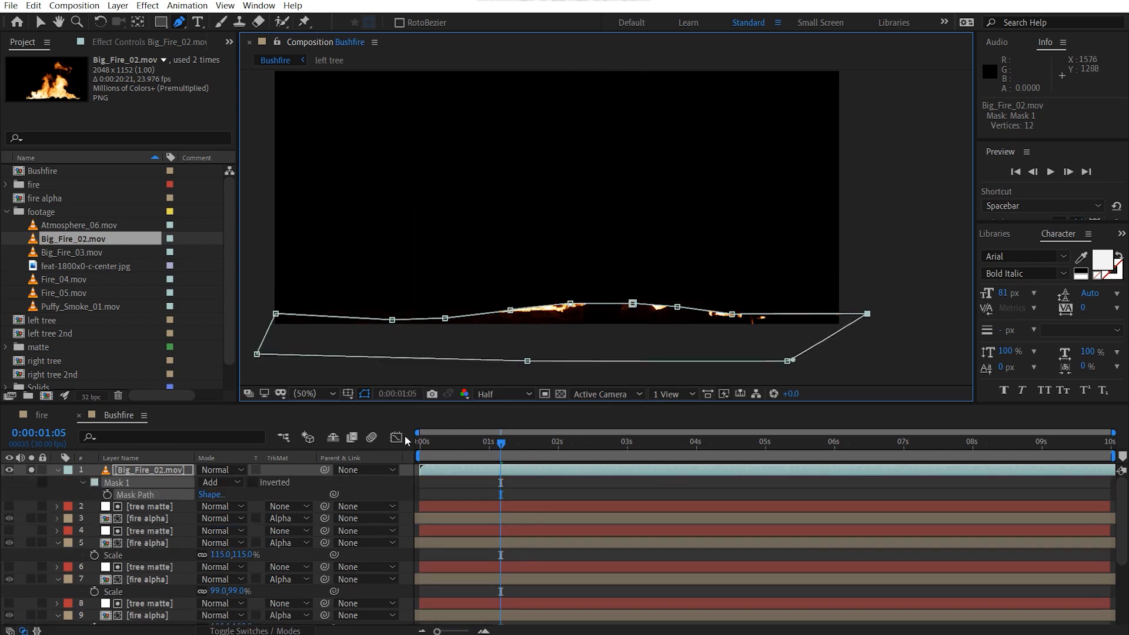
pyautogui.click(216, 482)
pyautogui.click(253, 524)
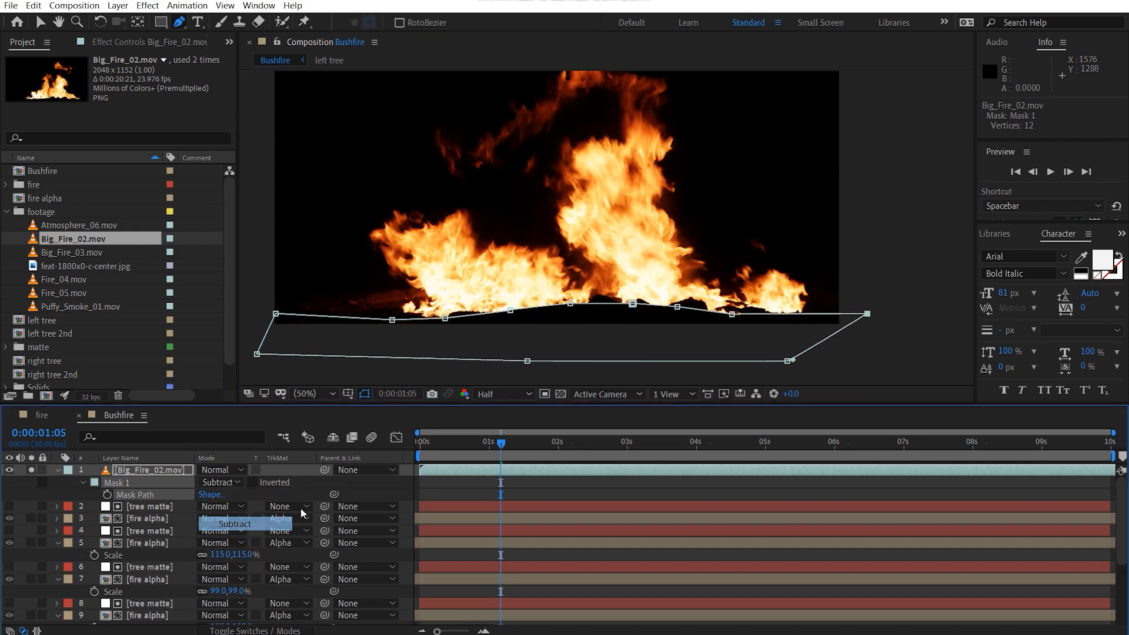
pyautogui.press('f')
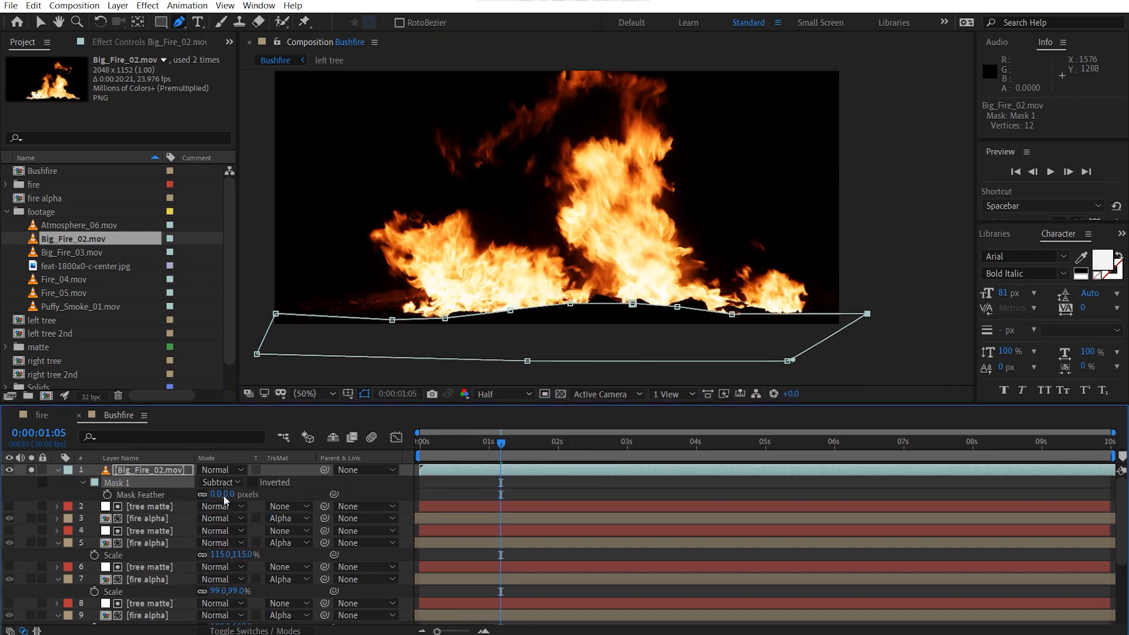
pyautogui.moveTo(224, 495); pyautogui.dragTo(236, 495)
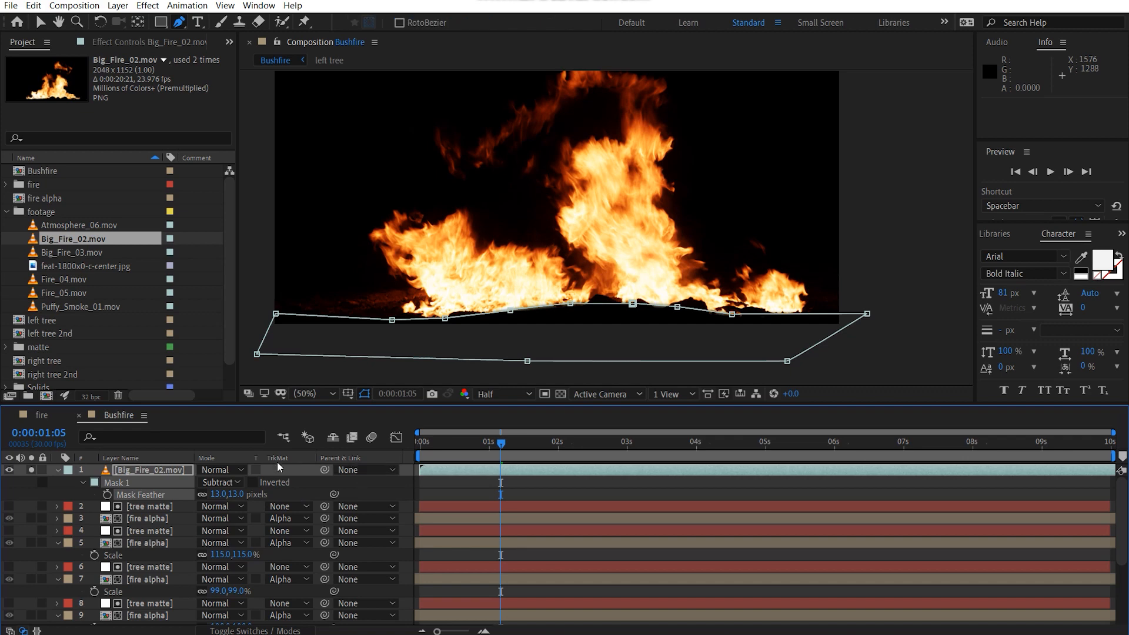
pyautogui.click(29, 470)
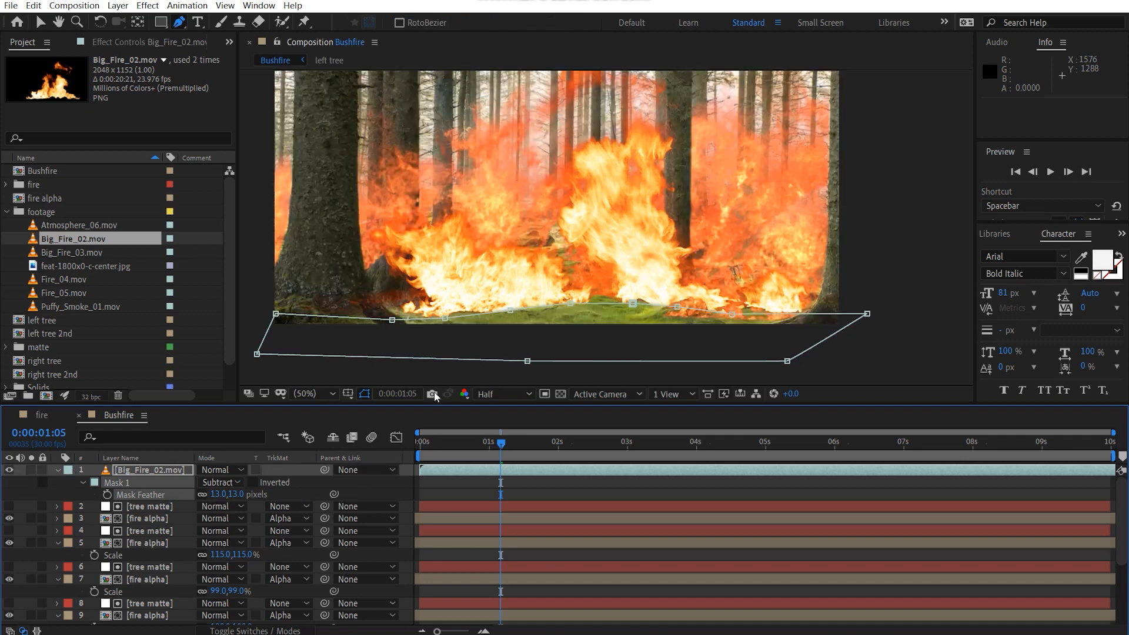
pyautogui.press('v')
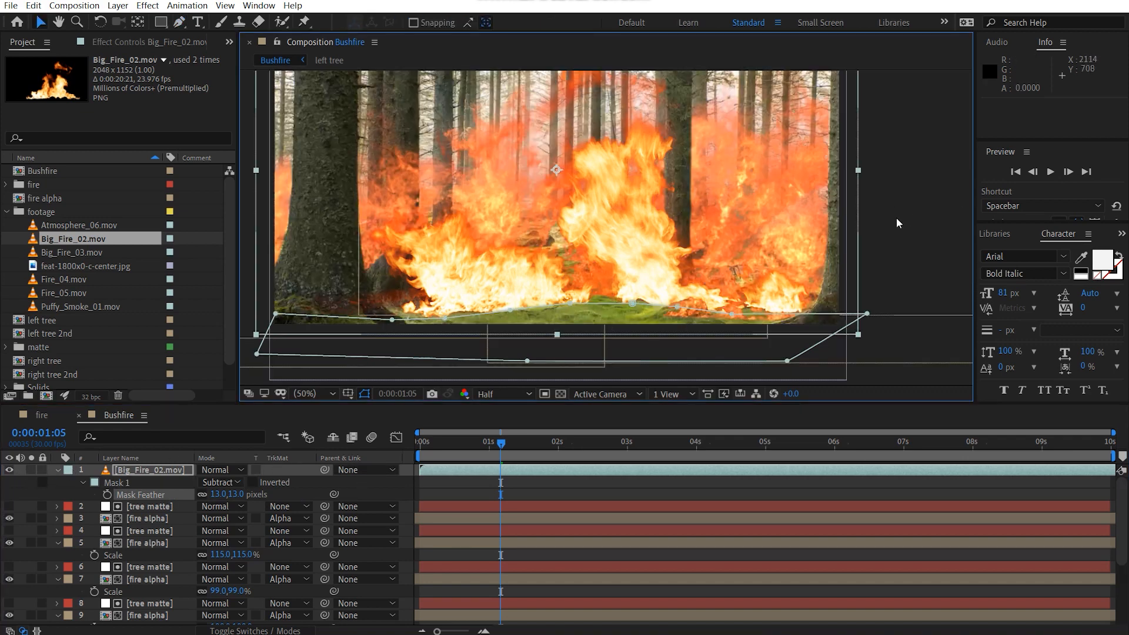
pyautogui.click(895, 218)
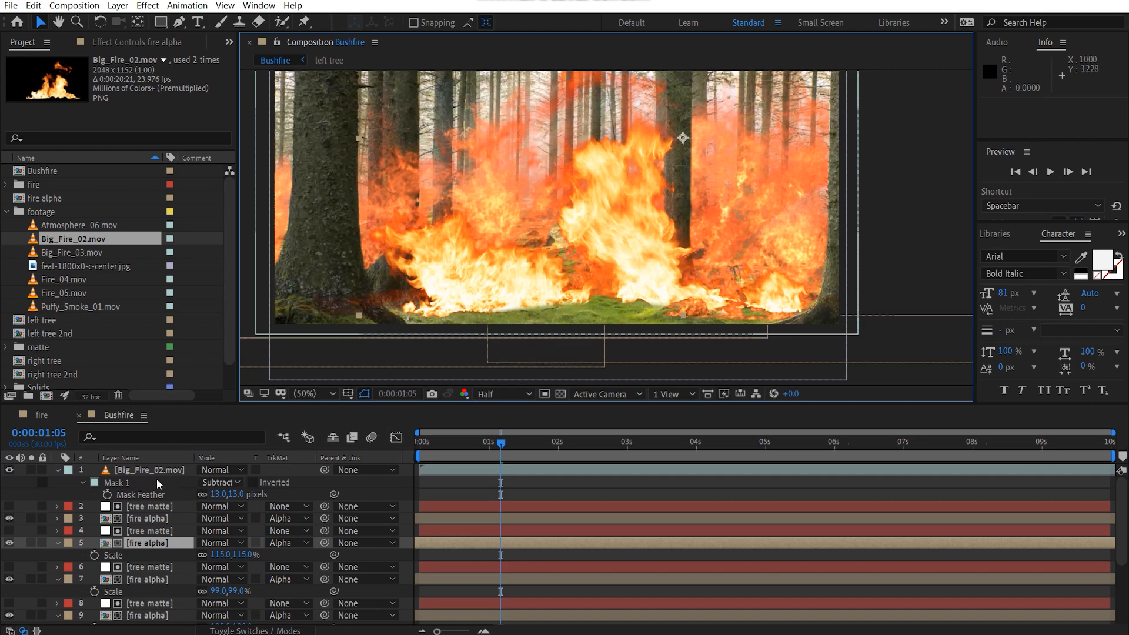
# Step: Scale the Big_Fire_02.mov layer to 59% and position it at about 222, 840, at the foot of the left trees
pyautogui.click(194, 473)
pyautogui.press('s')
pyautogui.moveTo(232, 483); pyautogui.dragTo(214, 483)
pyautogui.moveTo(614, 238); pyautogui.dragTo(634, 278)
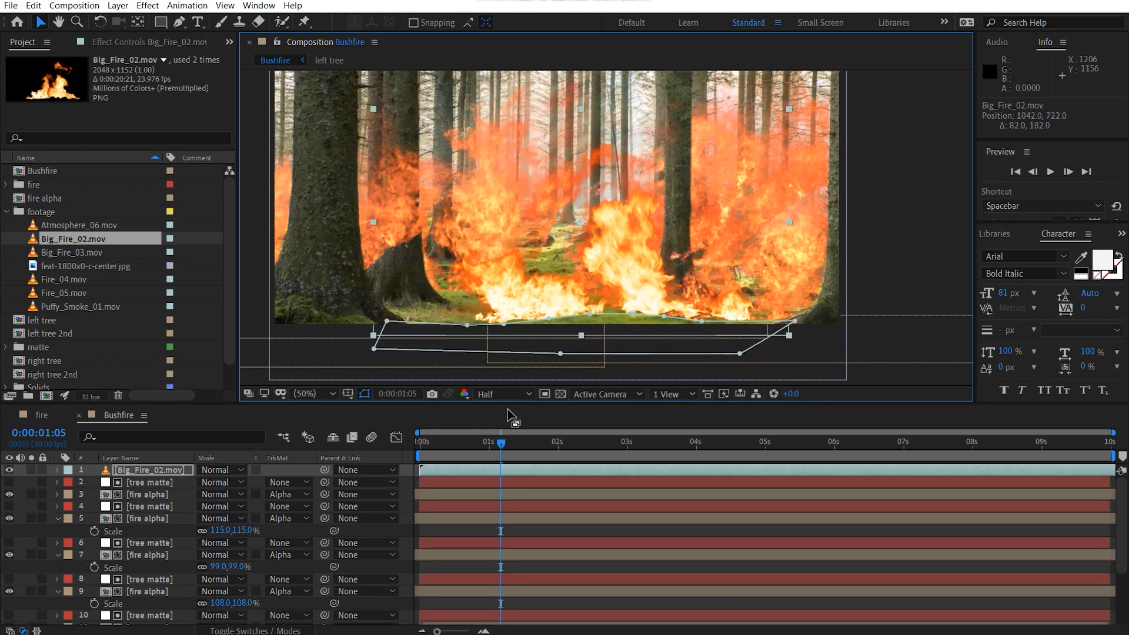
pyautogui.moveTo(238, 489); pyautogui.dragTo(210, 489)
pyautogui.moveTo(616, 251); pyautogui.dragTo(476, 307)
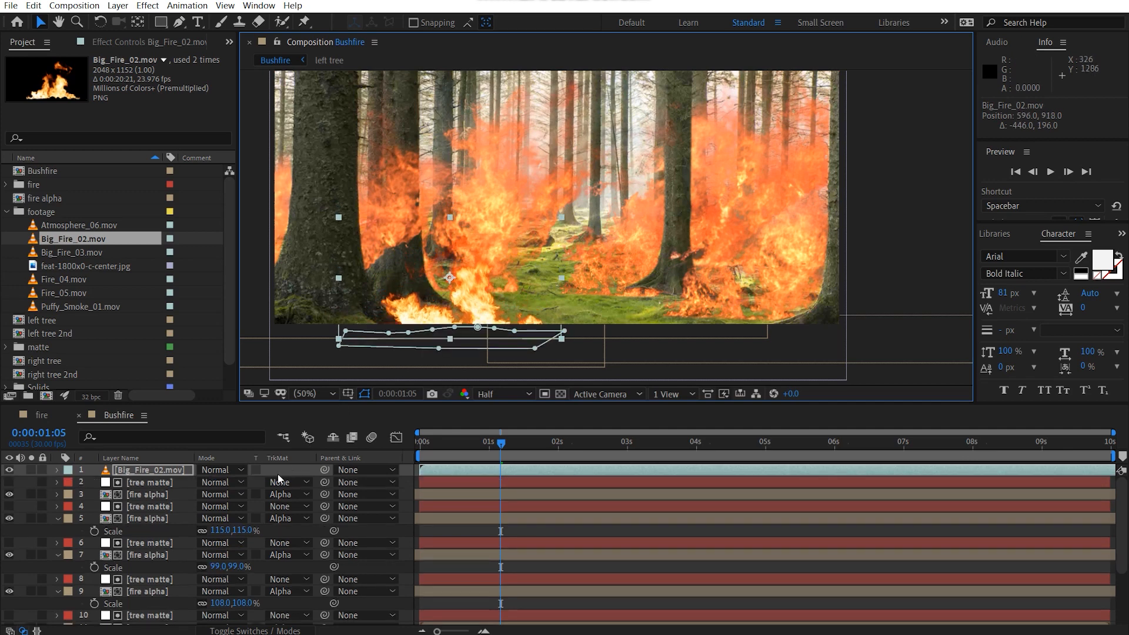
pyautogui.moveTo(232, 482); pyautogui.dragTo(240, 483)
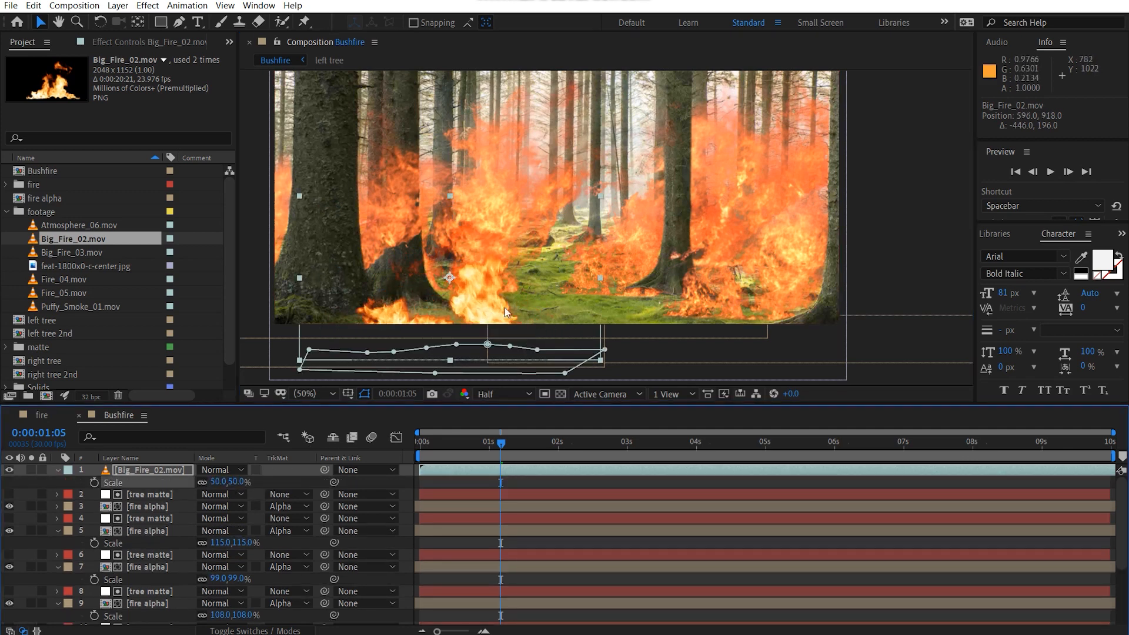
pyautogui.moveTo(495, 306); pyautogui.dragTo(360, 284)
pyautogui.moveTo(236, 482); pyautogui.dragTo(243, 483)
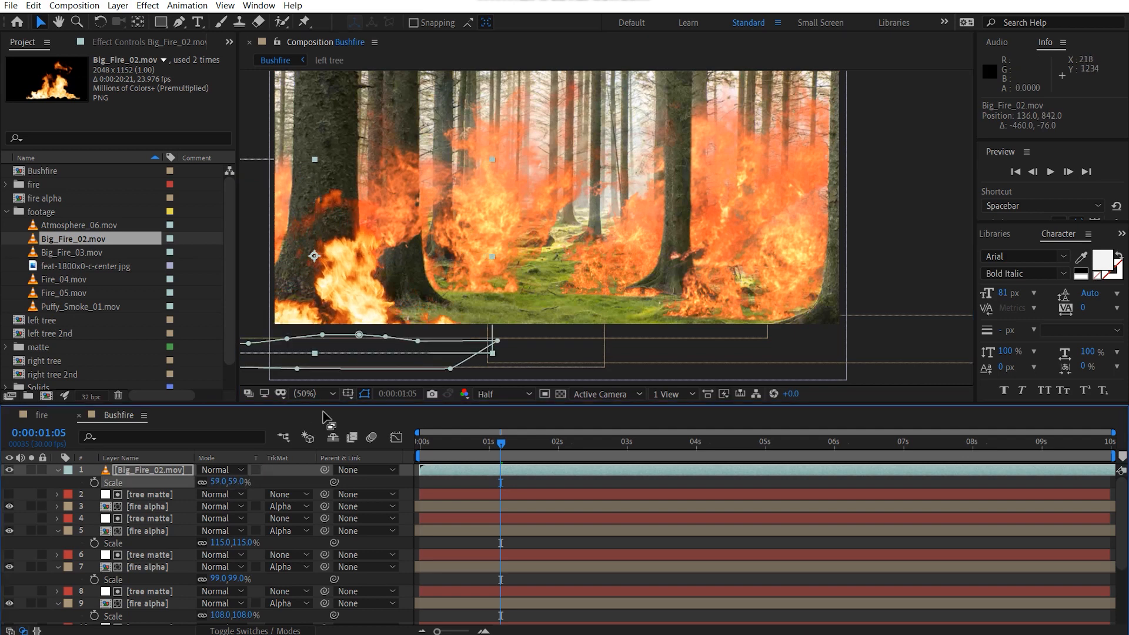
pyautogui.moveTo(375, 310); pyautogui.dragTo(400, 315)
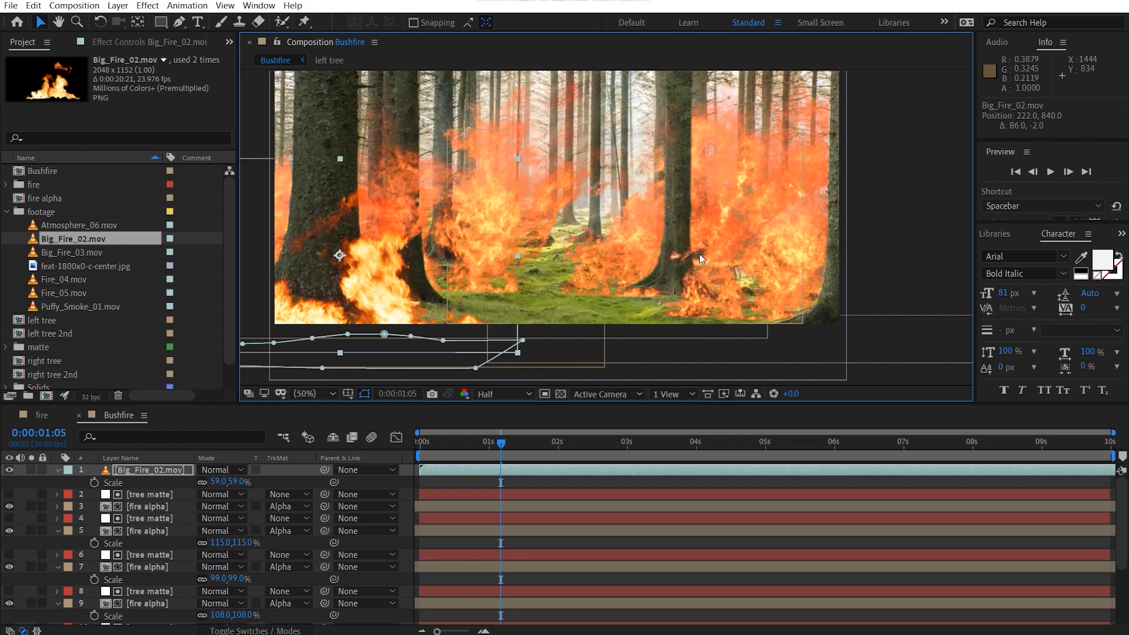
pyautogui.press('F3')
pyautogui.hotkey('ctrl', 'space')
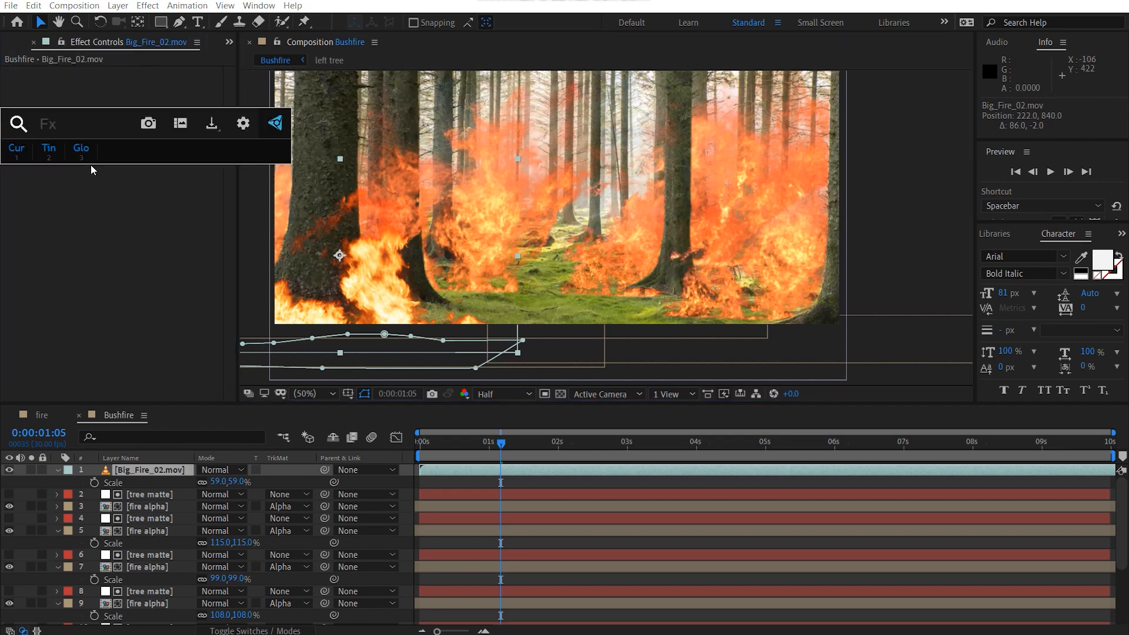
pyautogui.write('hue')
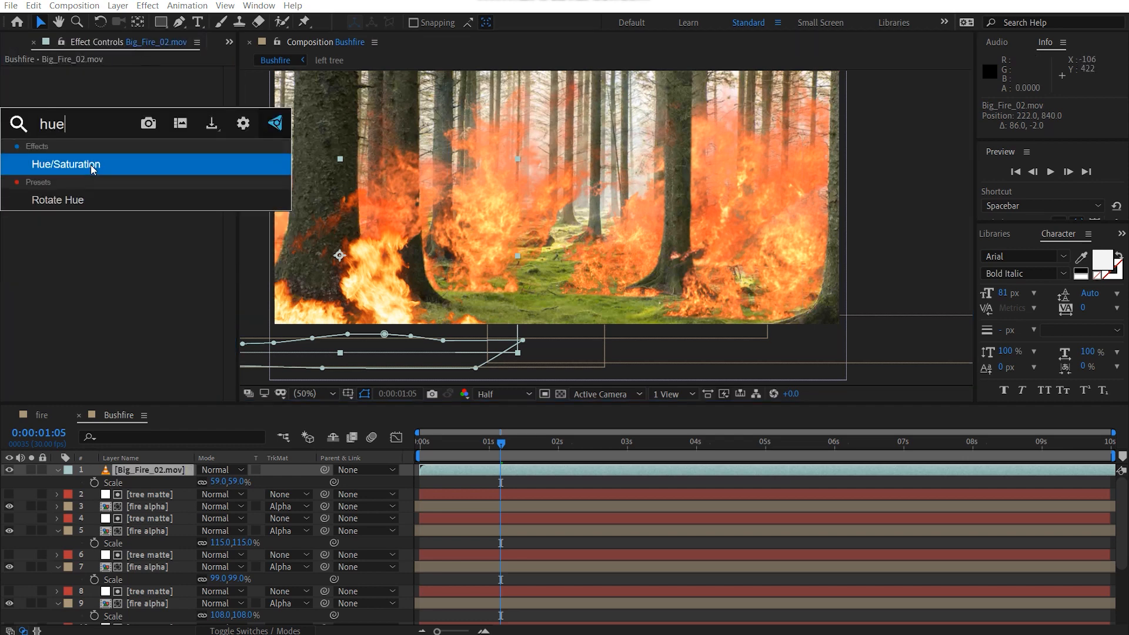
pyautogui.press('Return')
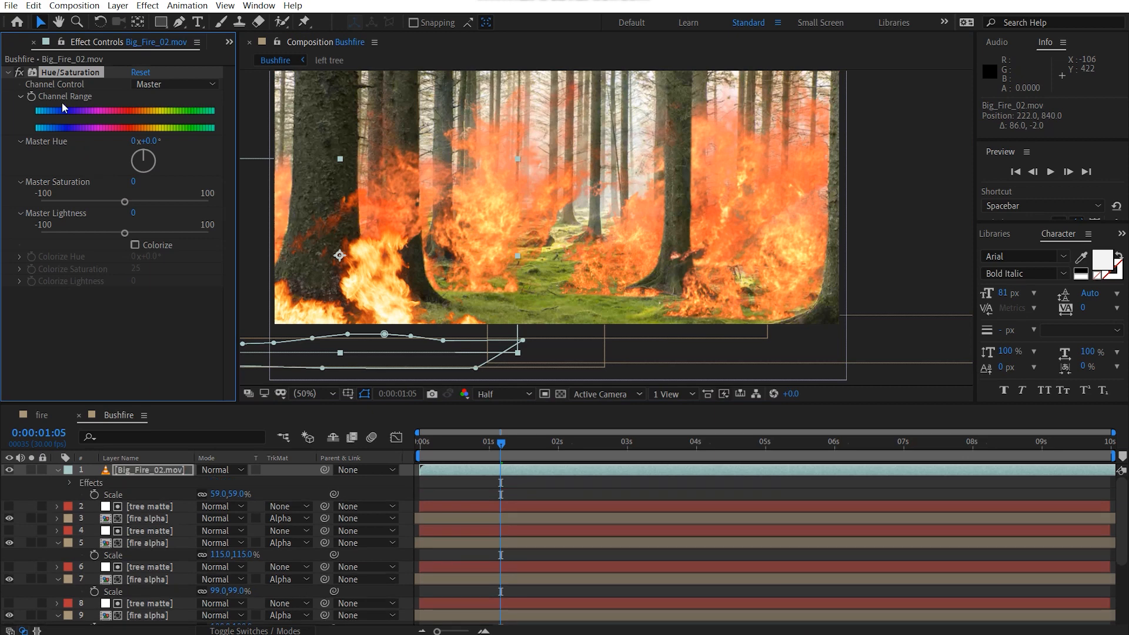
pyautogui.press('Delete')
# Step: Copy the Hue/Saturation effect from the top fire alpha layer onto Big_Fire_02.mov and switch its channel control to Master
pyautogui.click(148, 507)
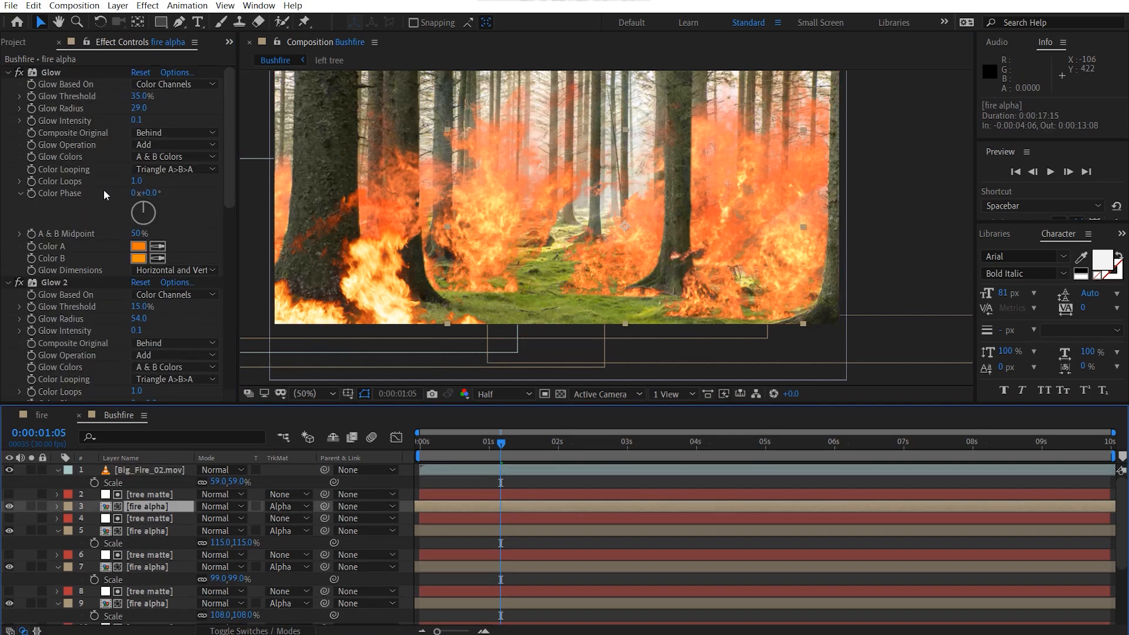
pyautogui.scroll(-10, 83, 276)
pyautogui.click(68, 186)
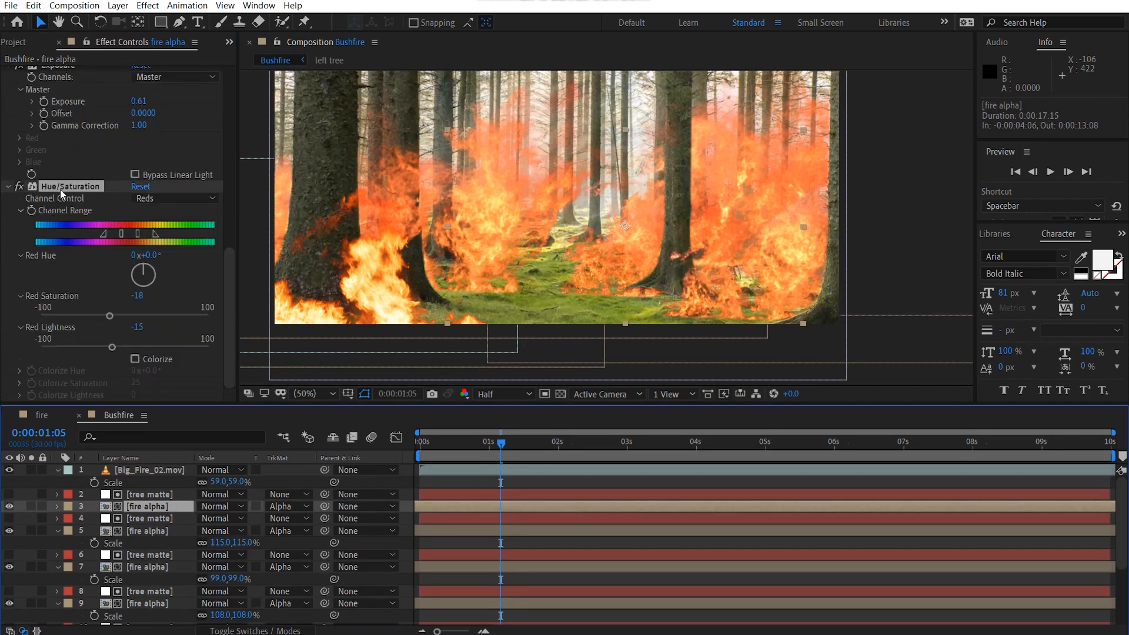
pyautogui.hotkey('ctrl', 'c')
pyautogui.click(164, 471)
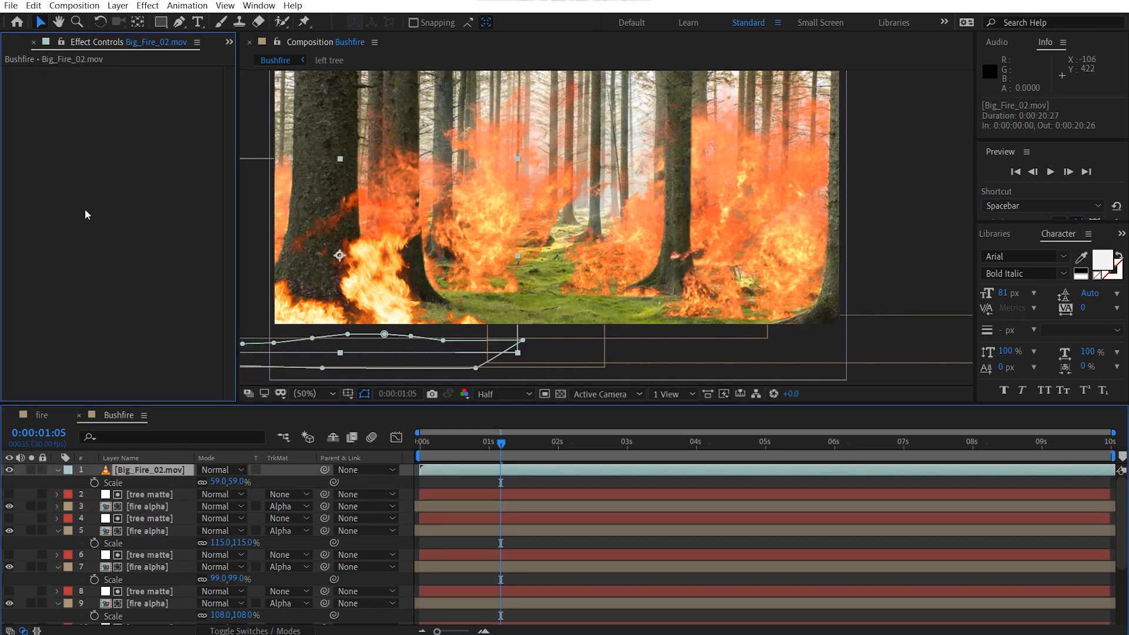
pyautogui.hotkey('ctrl', 'v')
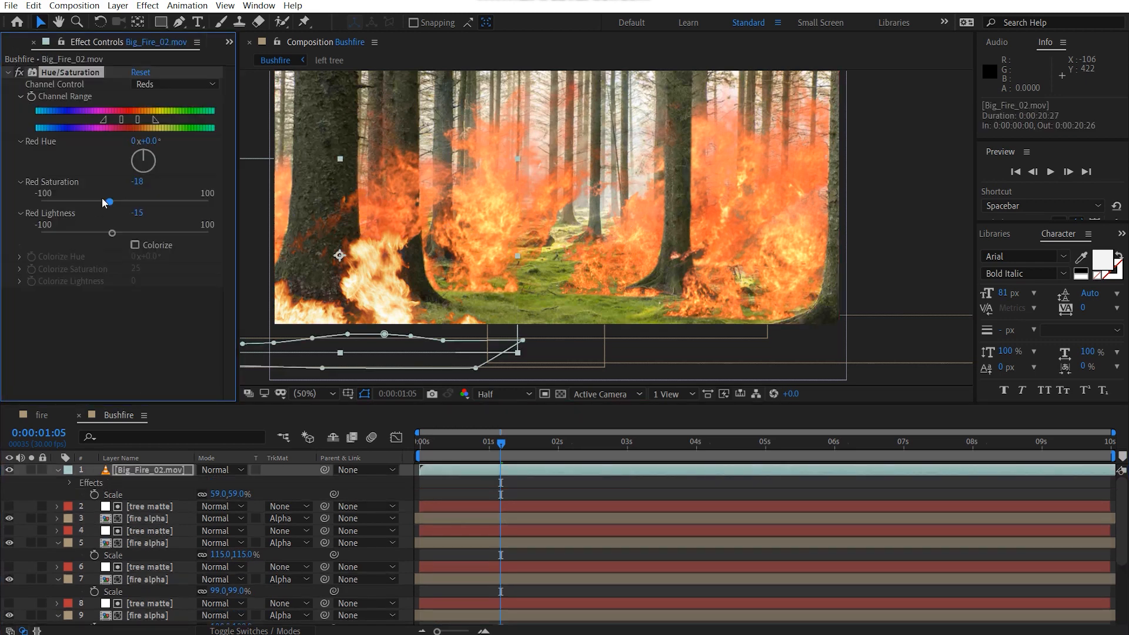
pyautogui.click(156, 86)
pyautogui.click(156, 96)
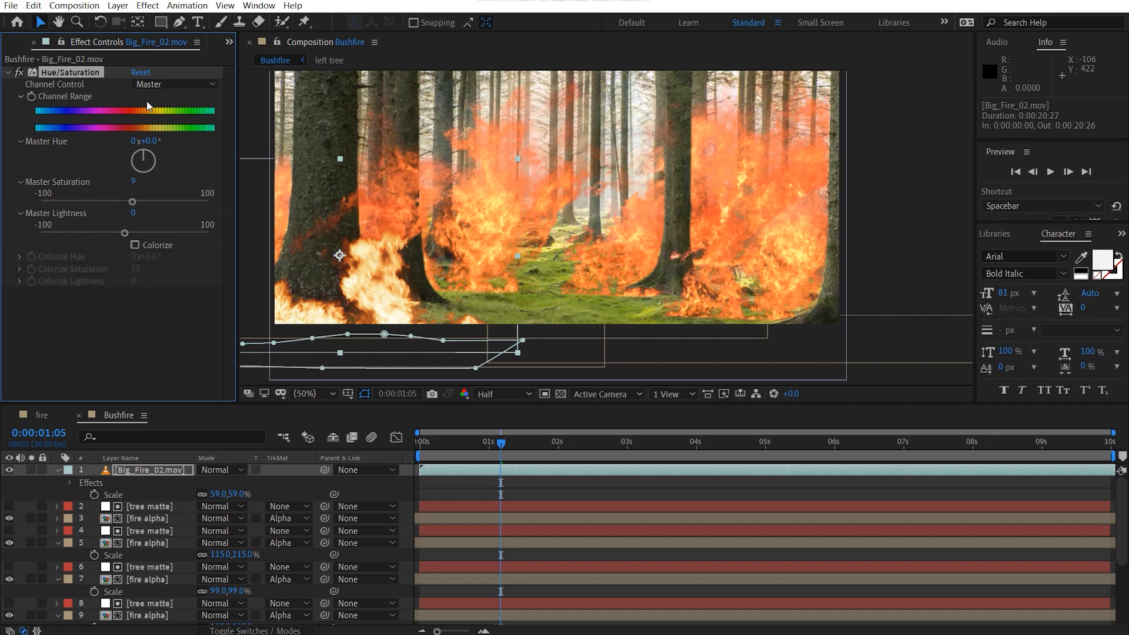
# Step: Adjust the Yellows saturation and lightness in the Hue/Saturation effect on Big_Fire_02.mov, keeping both slightly reduced
pyautogui.click(171, 85)
pyautogui.click(160, 121)
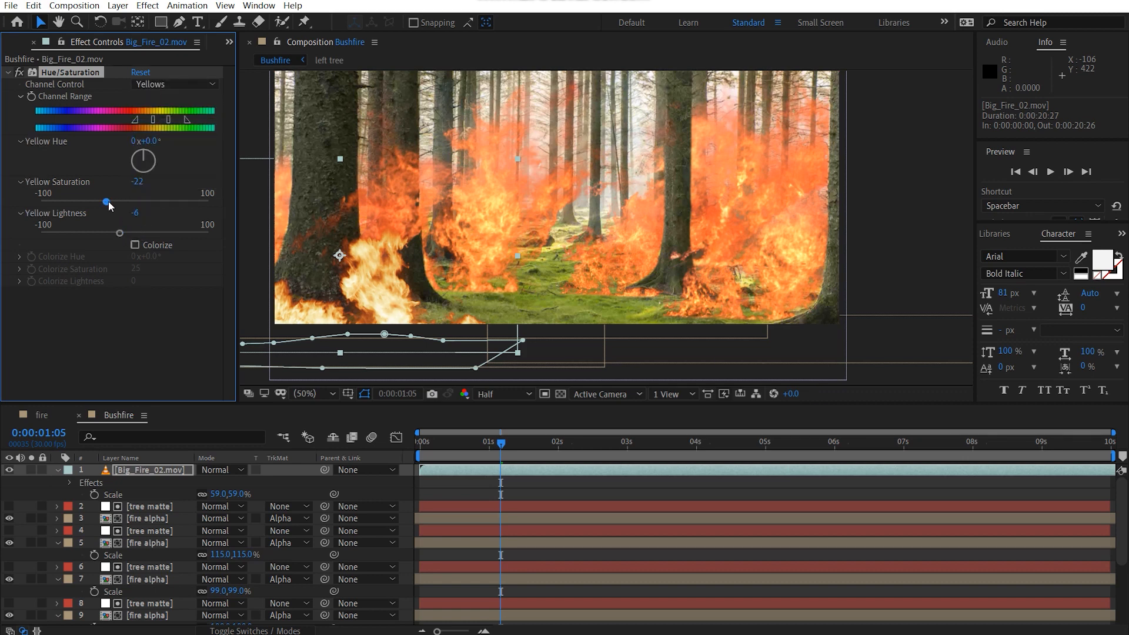
pyautogui.moveTo(107, 200); pyautogui.dragTo(100, 201)
pyautogui.moveTo(119, 233); pyautogui.dragTo(121, 232)
# Step: Set the Reds saturation to -10 in the Big_Fire_02.mov Hue/Saturation effect
pyautogui.click(163, 84)
pyautogui.click(163, 112)
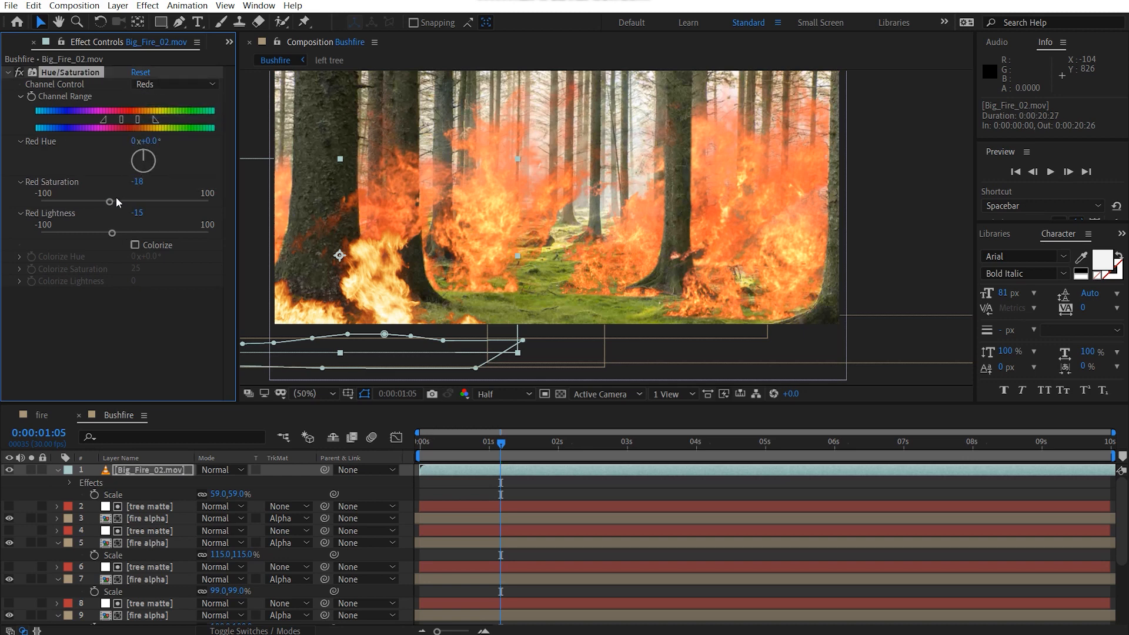
pyautogui.moveTo(122, 202); pyautogui.dragTo(119, 203)
pyautogui.click(879, 251)
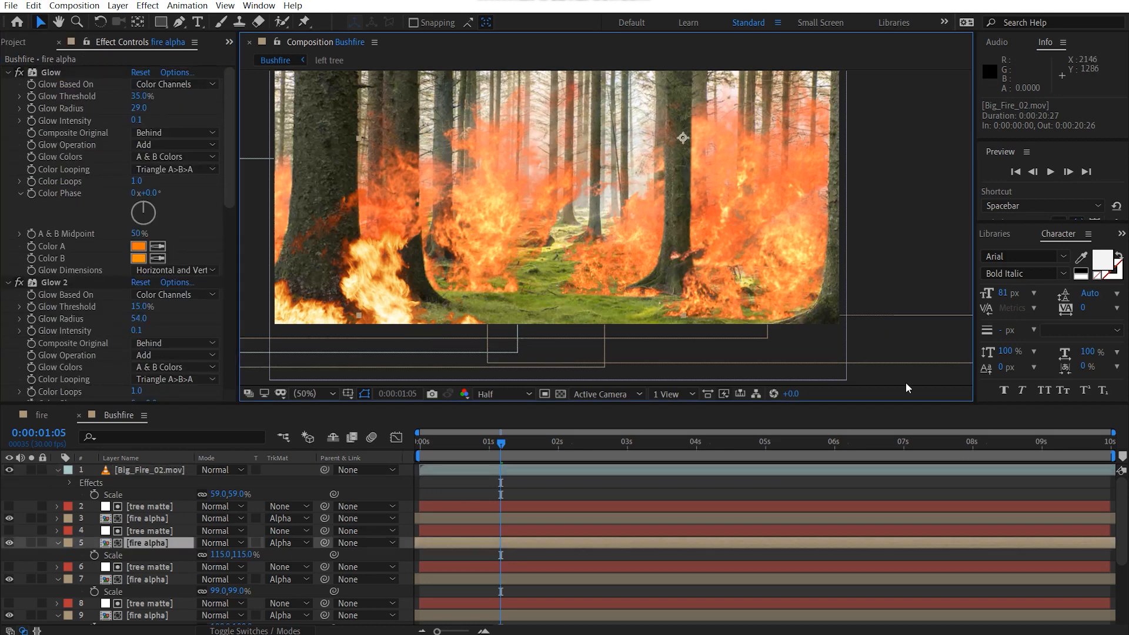
# Step: Duplicate the Big_Fire_02.mov layer and slide the copy earlier in time so it starts at -0:00:02:06
pyautogui.click(171, 469)
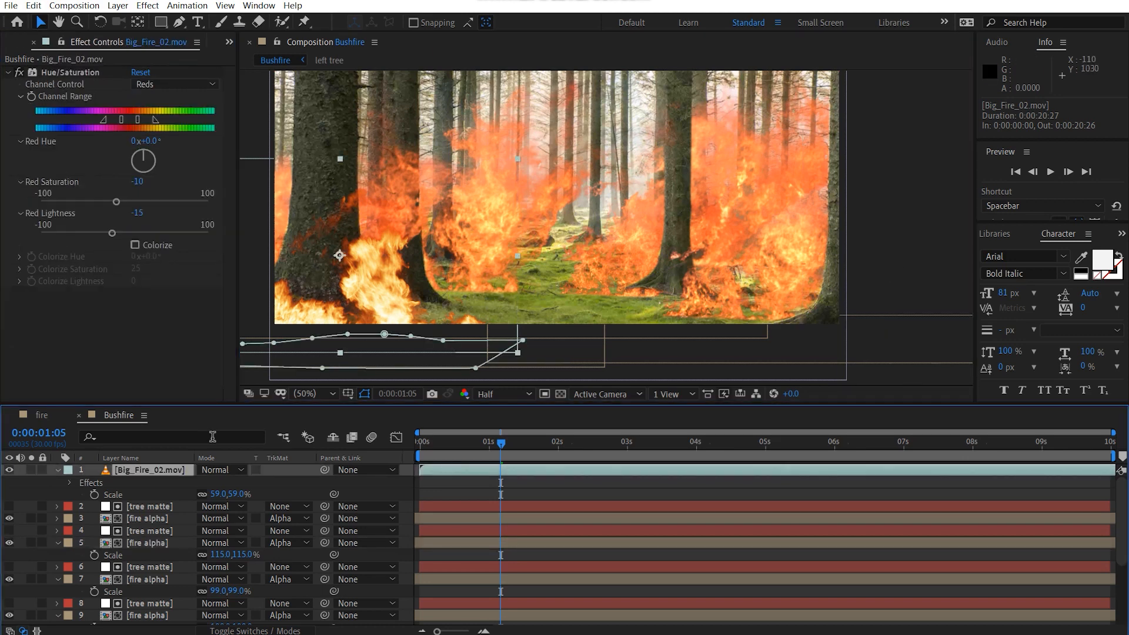
pyautogui.hotkey('ctrl', 'd')
pyautogui.moveTo(525, 471); pyautogui.dragTo(372, 474)
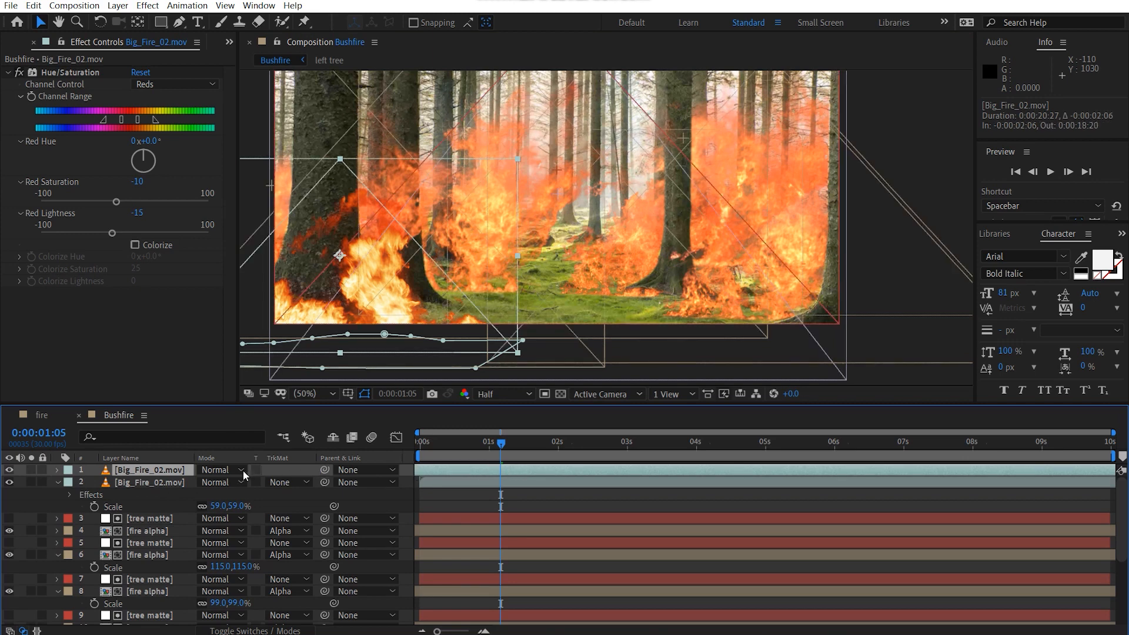
# Step: Time-stretch the top Big_Fire_02.mov copy to a duration of 0:00:27:05 and slide its start to -0:00:02:28
pyautogui.rightClick(159, 469)
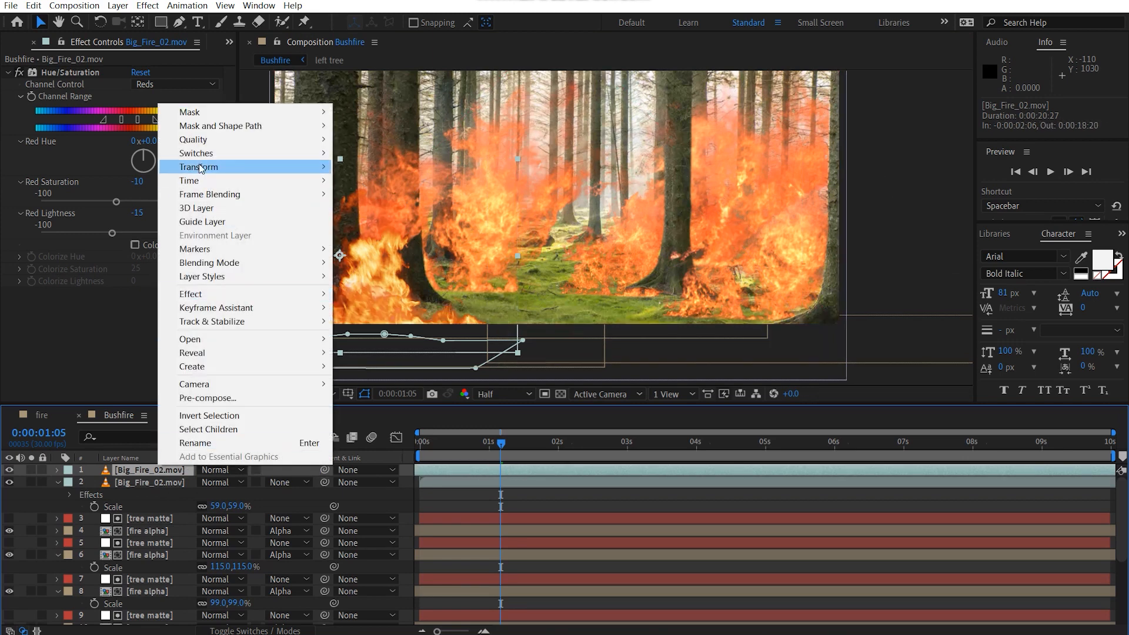
pyautogui.moveTo(200, 167)
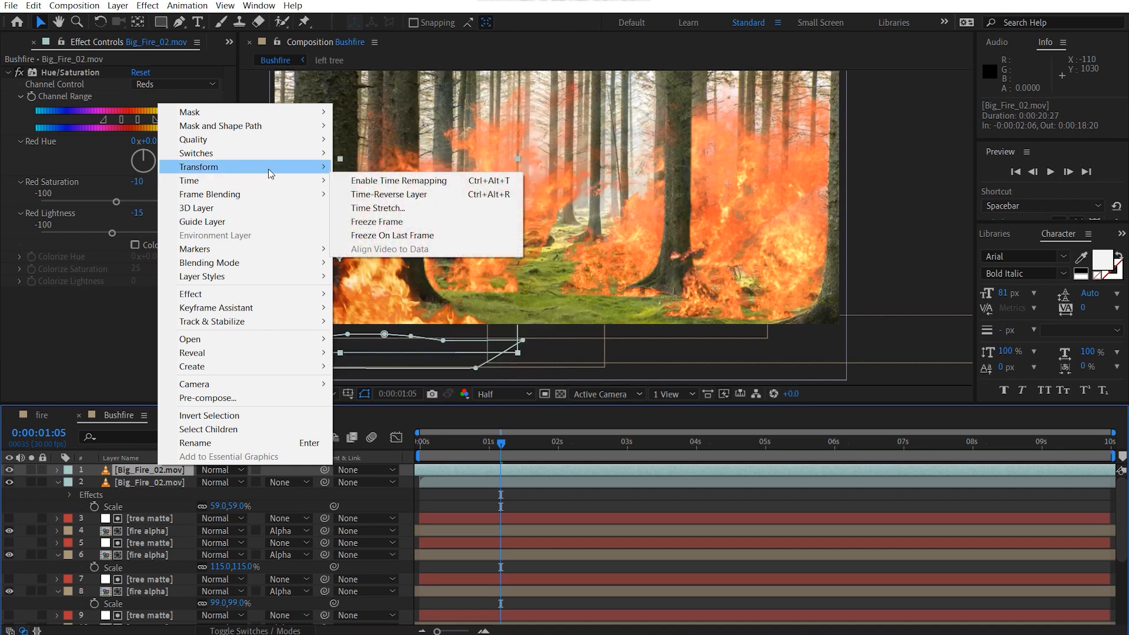
pyautogui.click(464, 207)
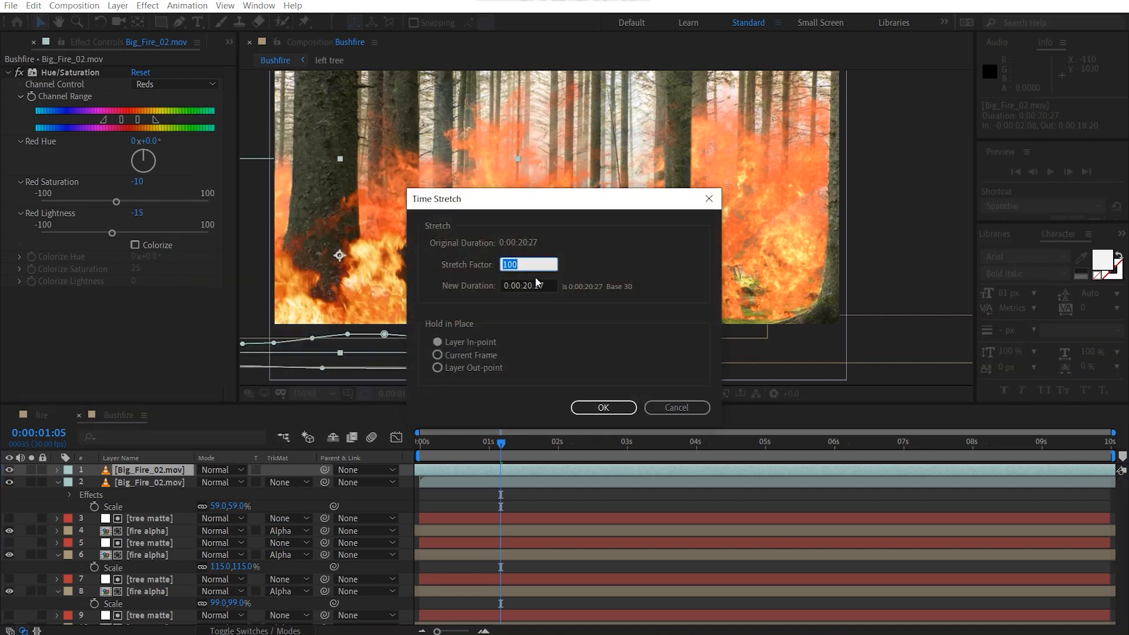
pyautogui.press('Return')
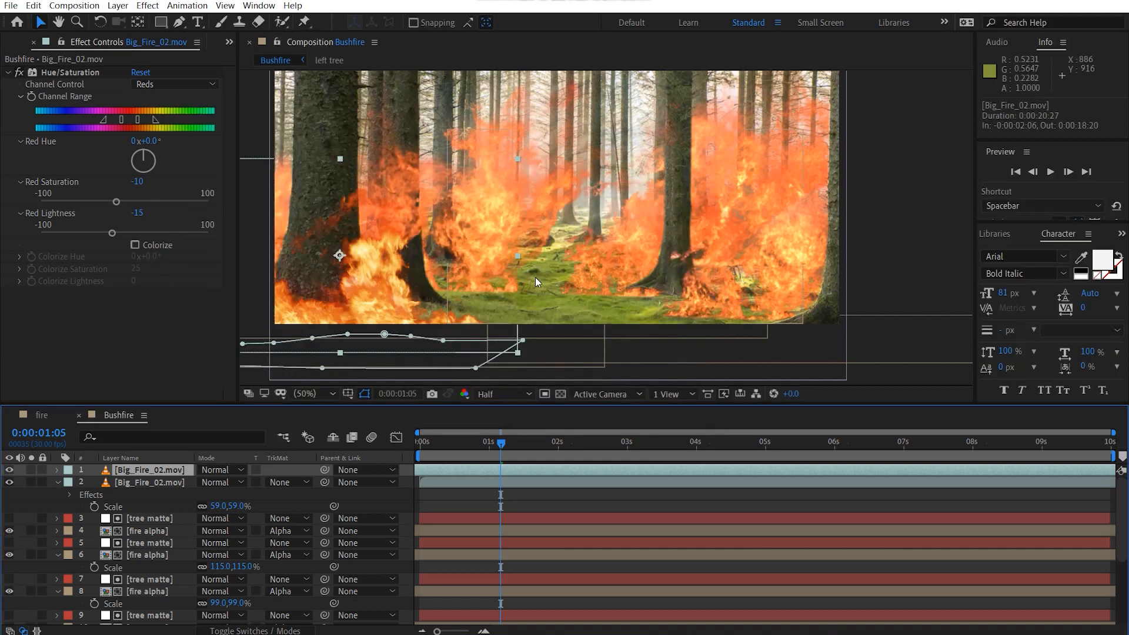
pyautogui.moveTo(671, 472); pyautogui.dragTo(640, 470)
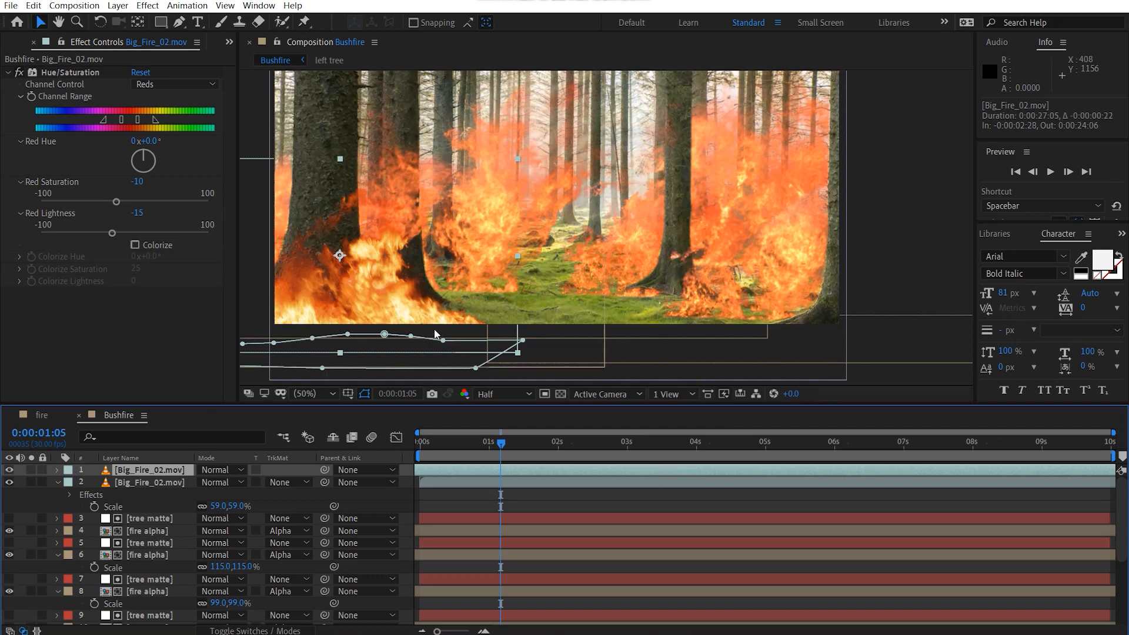
# Step: Scale the top Big_Fire_02.mov copy to 47% and position it at about 1616, 872, at the foot of the right trees
pyautogui.moveTo(418, 312); pyautogui.dragTo(675, 281)
pyautogui.press('s')
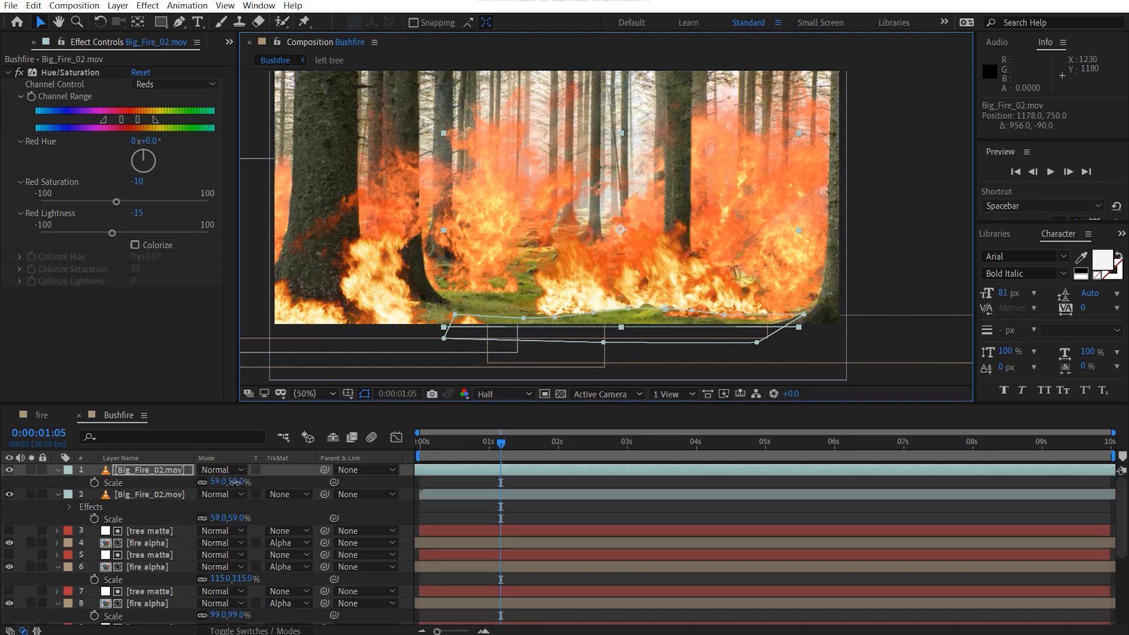
pyautogui.moveTo(234, 482); pyautogui.dragTo(219, 482)
pyautogui.moveTo(662, 270); pyautogui.dragTo(656, 311)
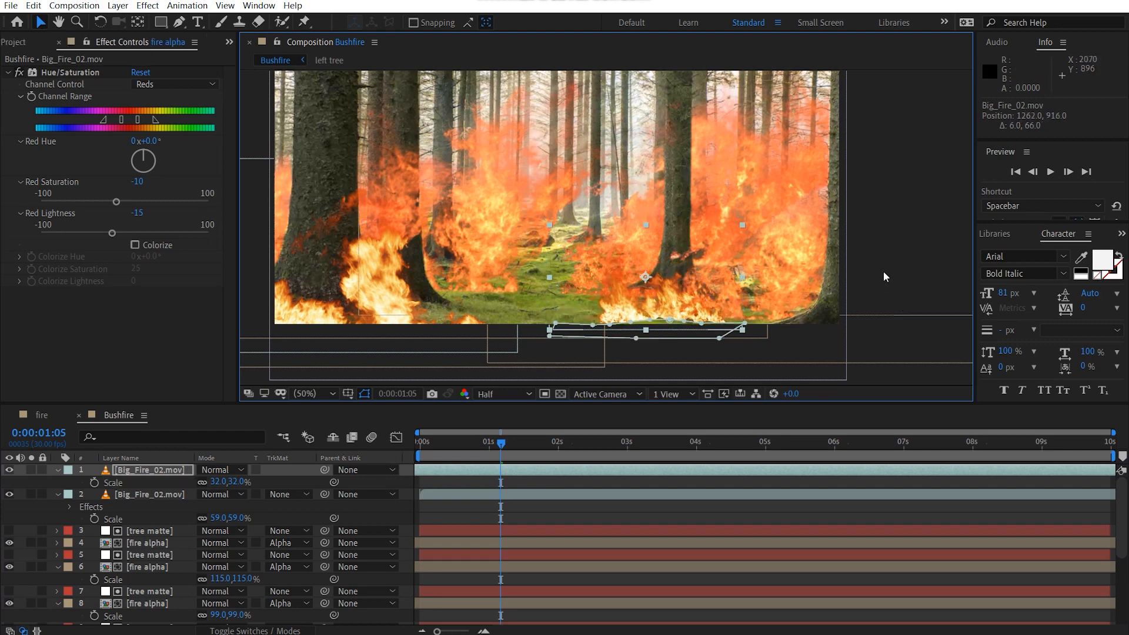
pyautogui.click(180, 471)
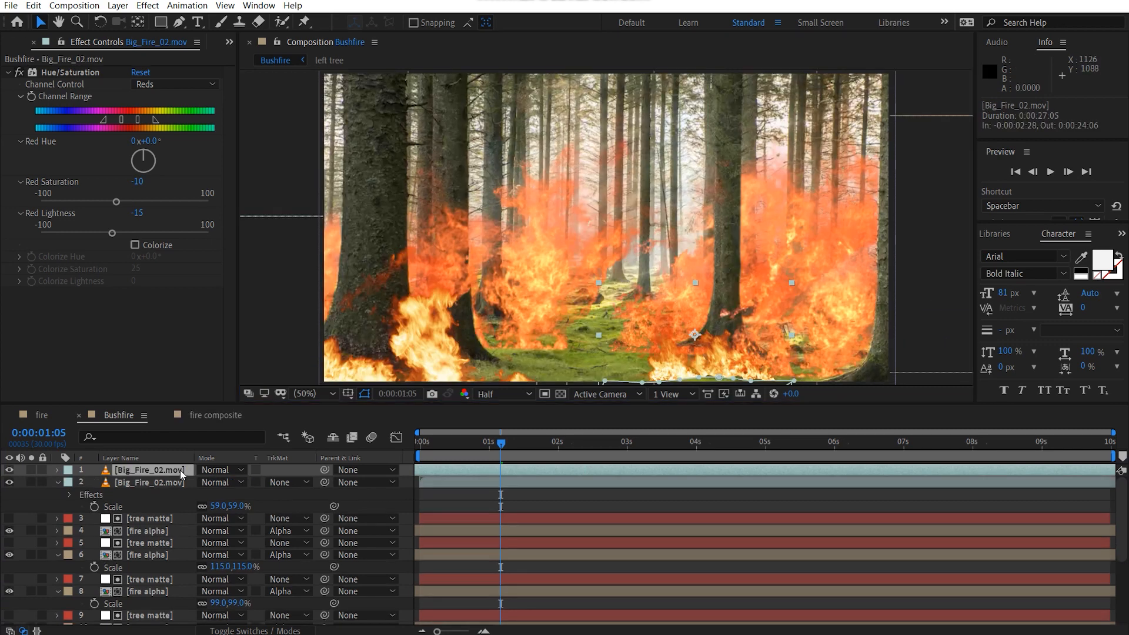
pyautogui.press('s')
pyautogui.moveTo(237, 482); pyautogui.dragTo(245, 482)
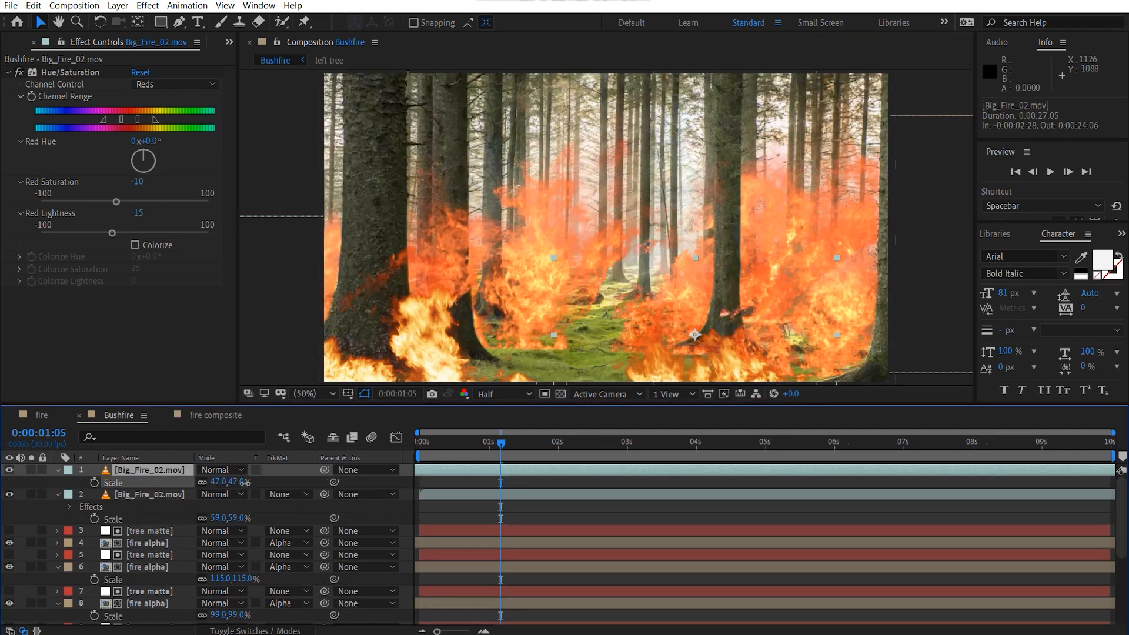
pyautogui.moveTo(733, 362); pyautogui.dragTo(835, 348)
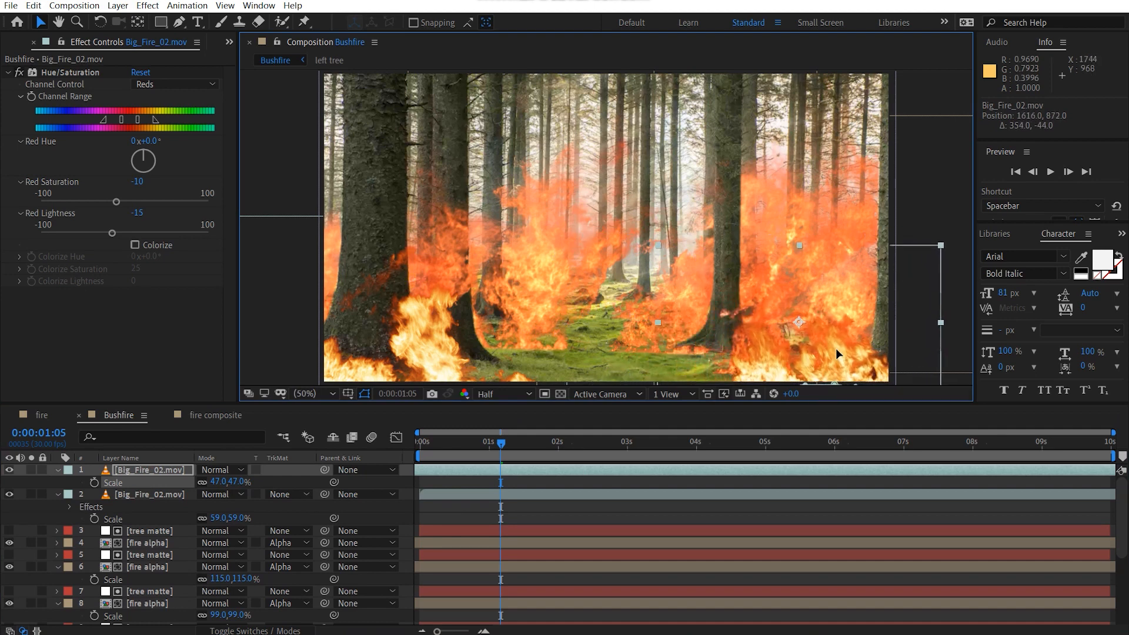
pyautogui.click(756, 301)
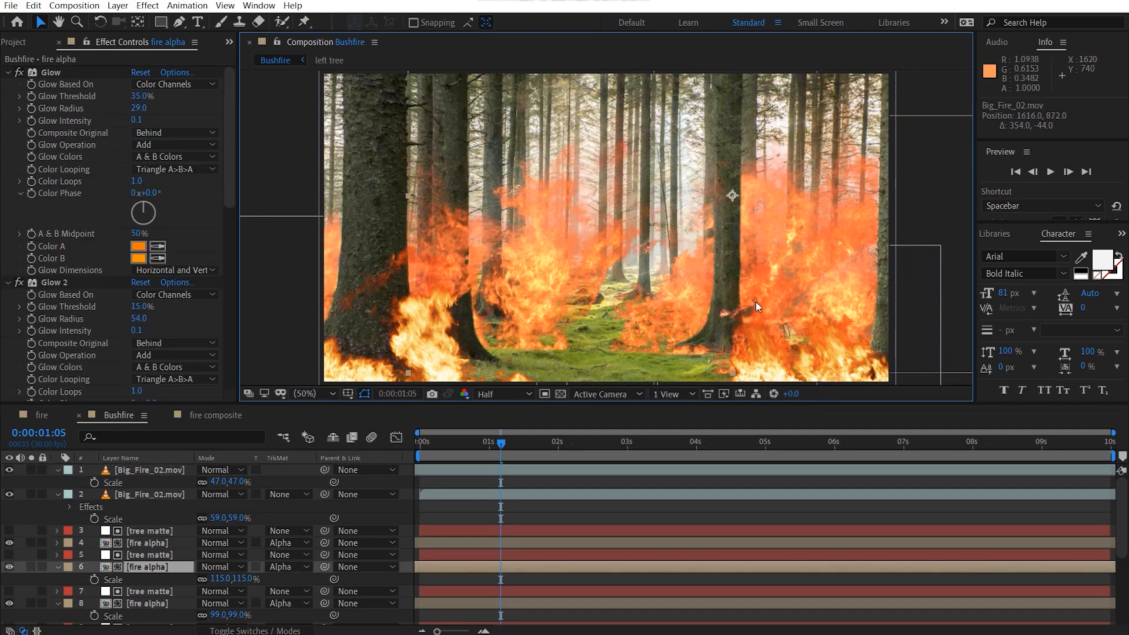
# Step: Add the Fire_05.mov footage to the Bushfire composition as the top layer
pyautogui.click(18, 42)
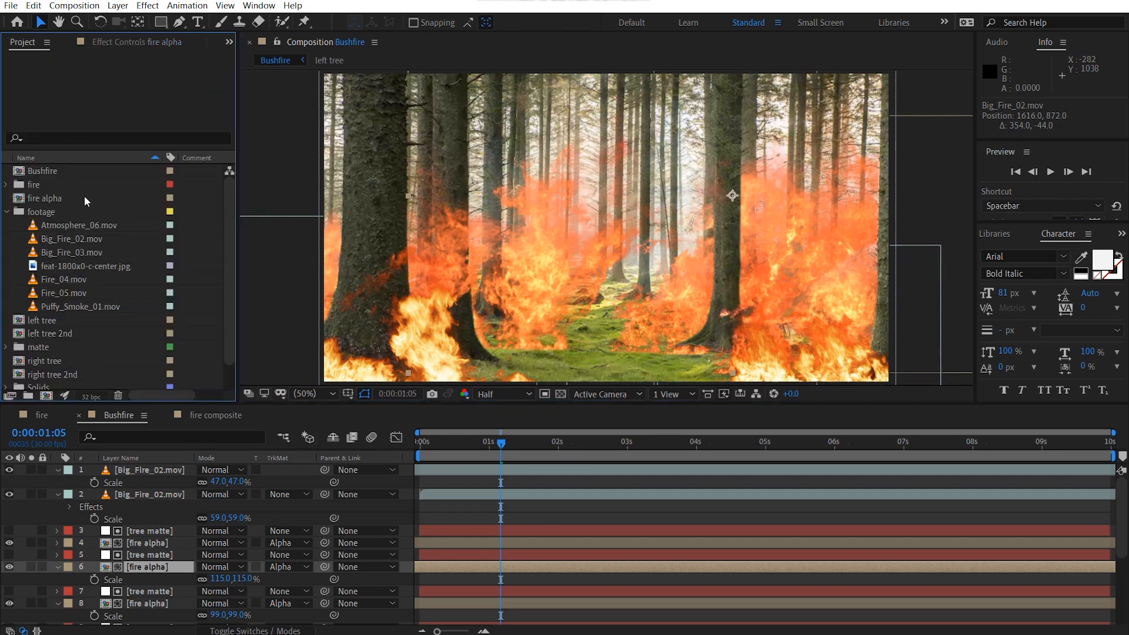
pyautogui.click(97, 277)
pyautogui.click(85, 293)
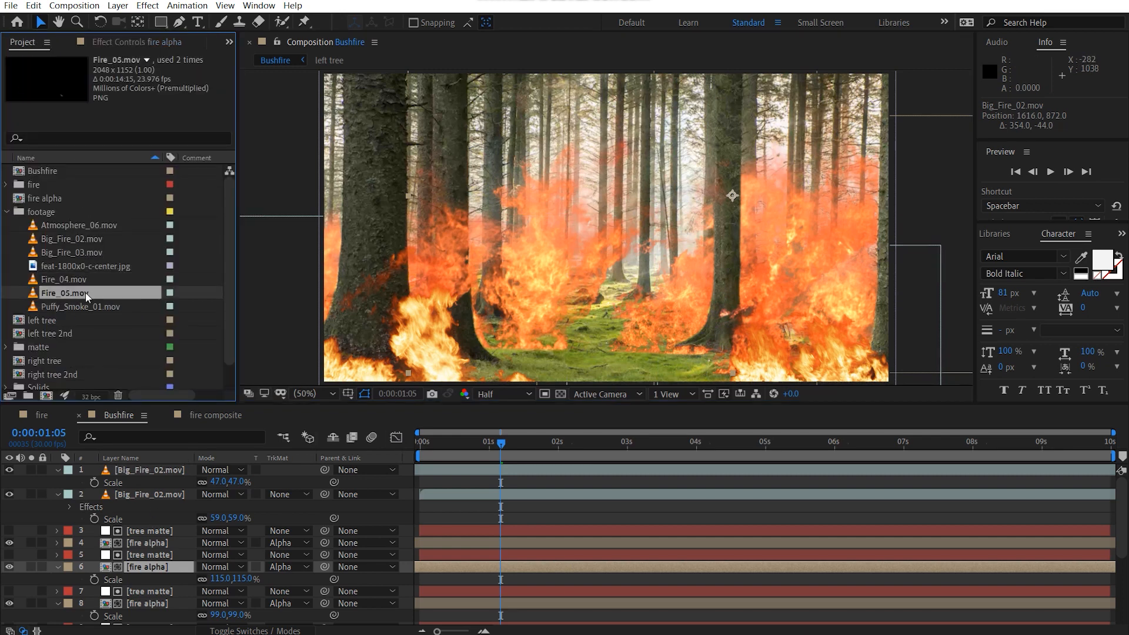
pyautogui.moveTo(70, 295); pyautogui.dragTo(147, 467)
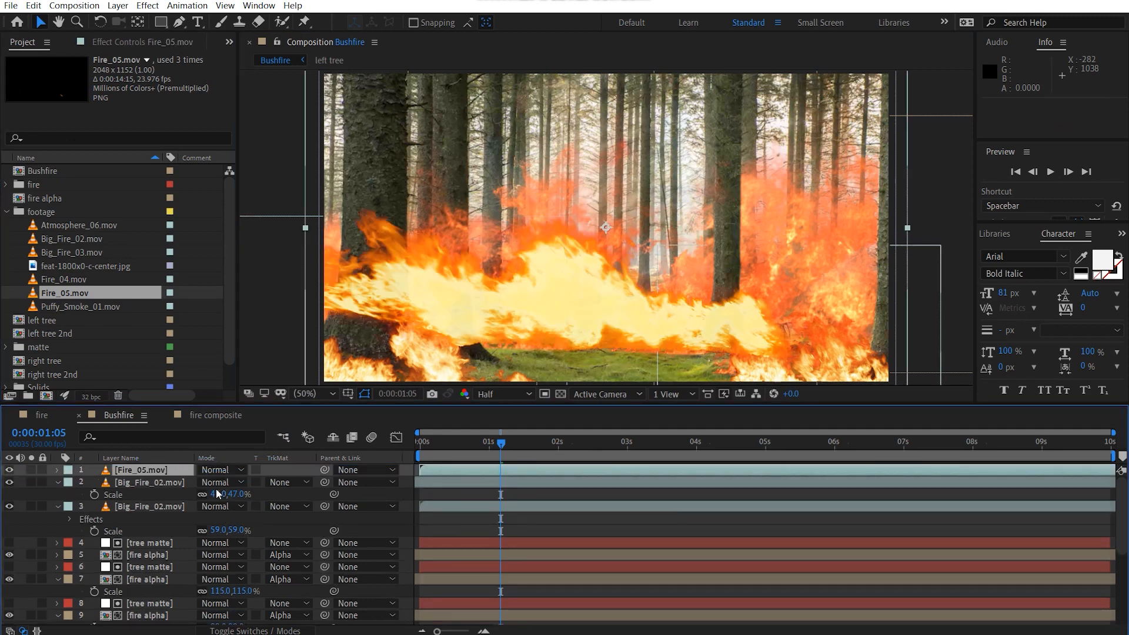
# Step: Scale the Fire_05.mov layer to 37% and position it at about 652, 942, on the ground beside the left trees
pyautogui.press('s')
pyautogui.moveTo(242, 482); pyautogui.dragTo(246, 482)
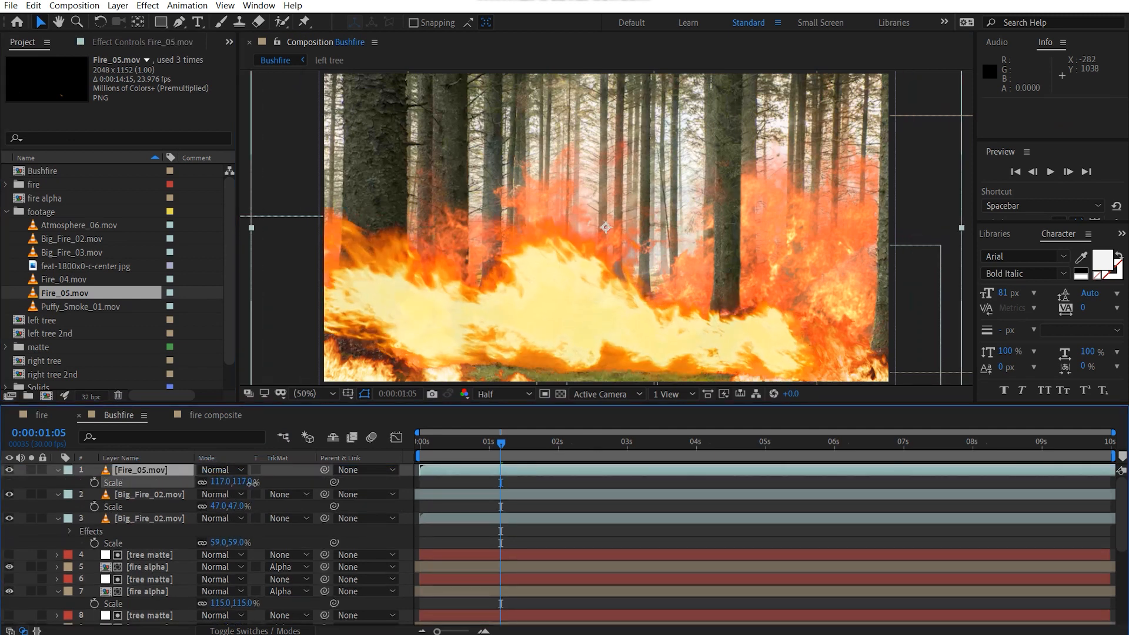
pyautogui.moveTo(649, 444); pyautogui.dragTo(681, 443)
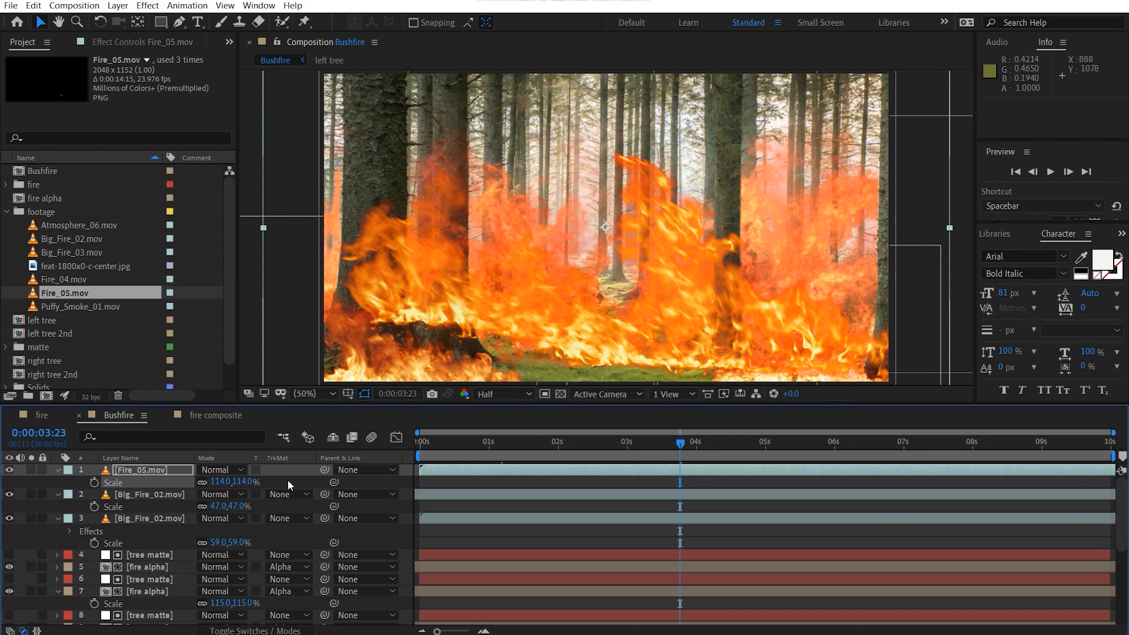
pyautogui.moveTo(240, 482); pyautogui.dragTo(210, 482)
pyautogui.moveTo(664, 276); pyautogui.dragTo(654, 360)
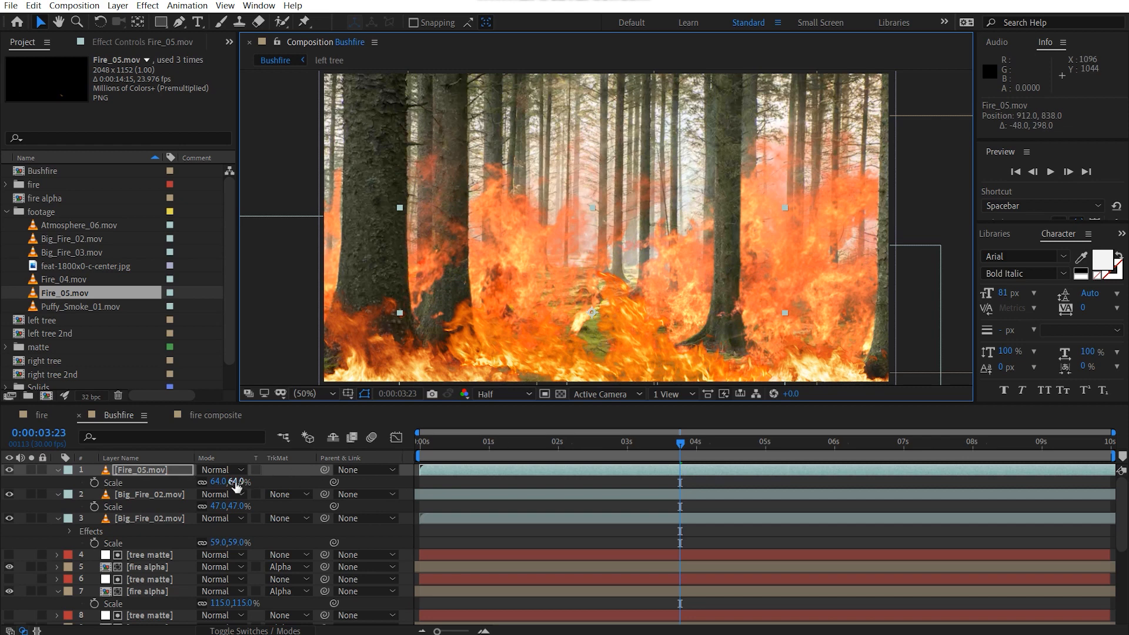
pyautogui.moveTo(237, 482); pyautogui.dragTo(221, 485)
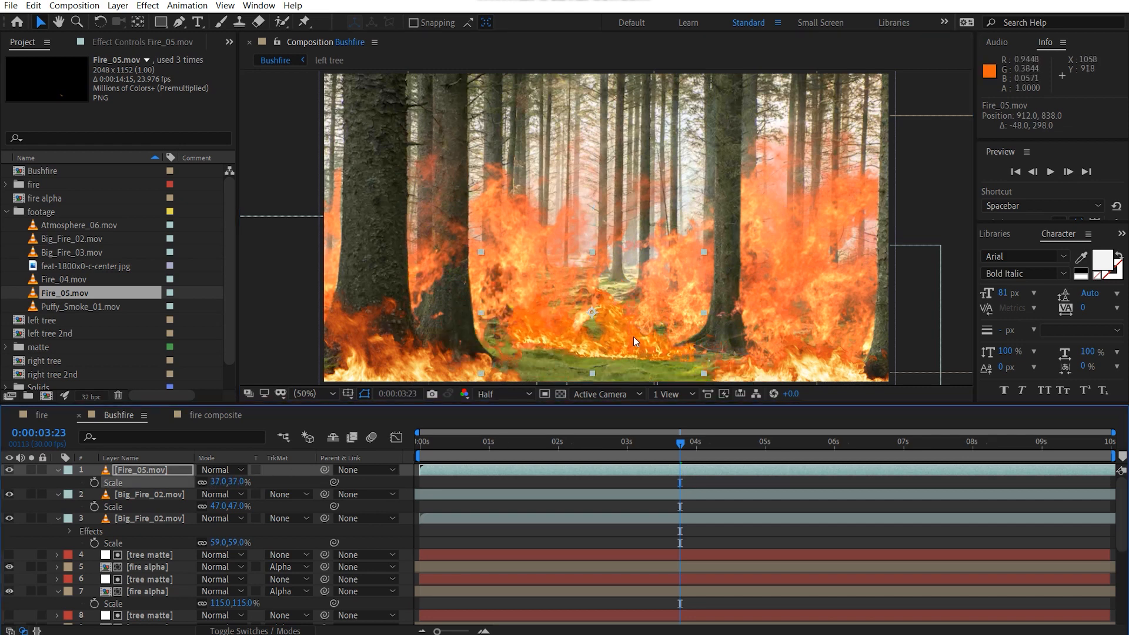
pyautogui.moveTo(633, 337); pyautogui.dragTo(549, 364)
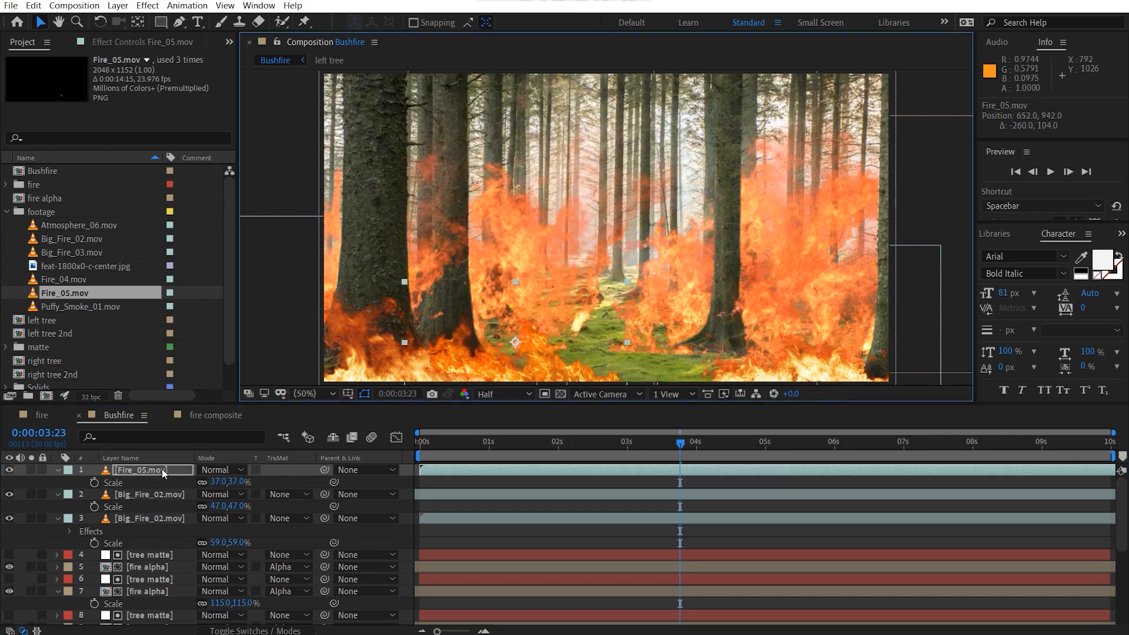
# Step: Move the Fire_05.mov layer beneath both Big_Fire_02.mov layers and paste the copied Hue/Saturation effect onto it
pyautogui.moveTo(162, 468); pyautogui.dragTo(163, 536)
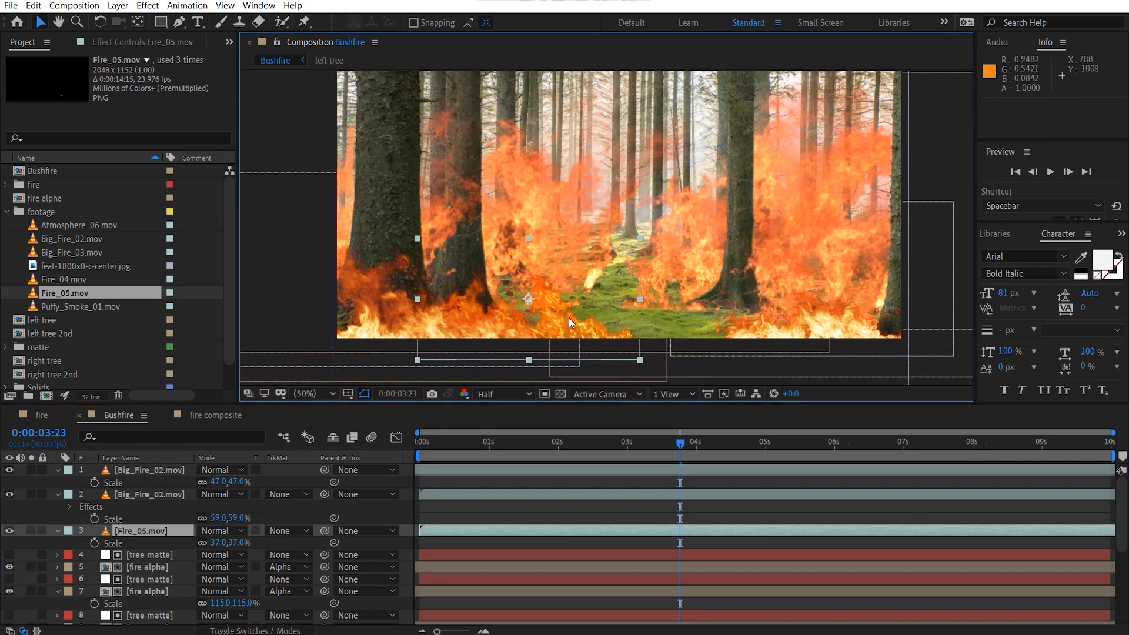
pyautogui.moveTo(567, 316); pyautogui.dragTo(581, 308)
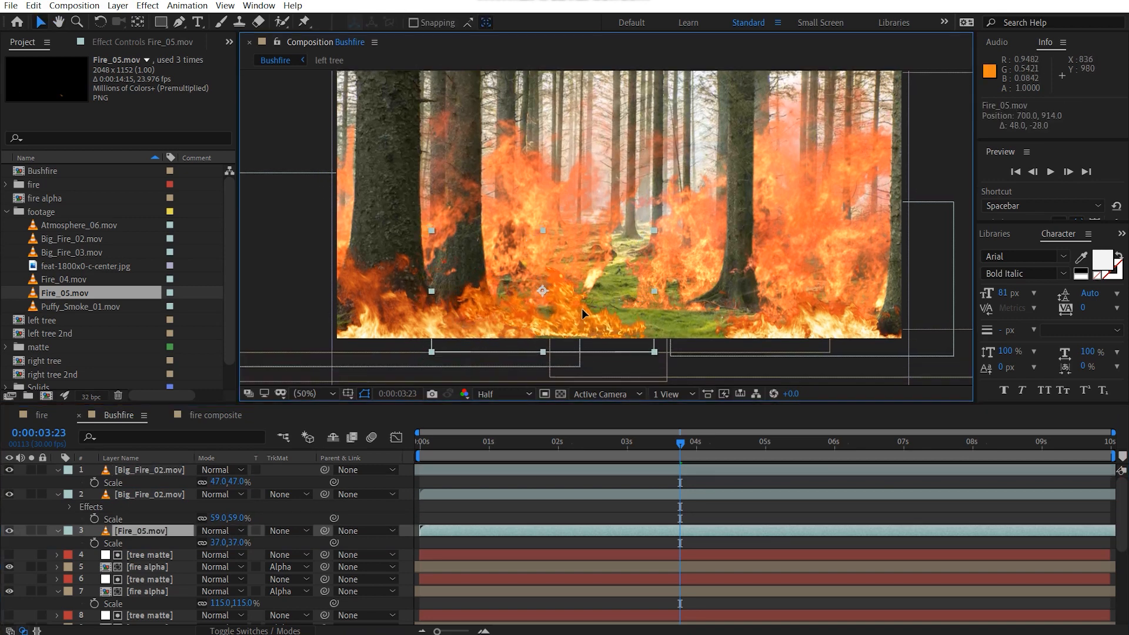
pyautogui.click(117, 43)
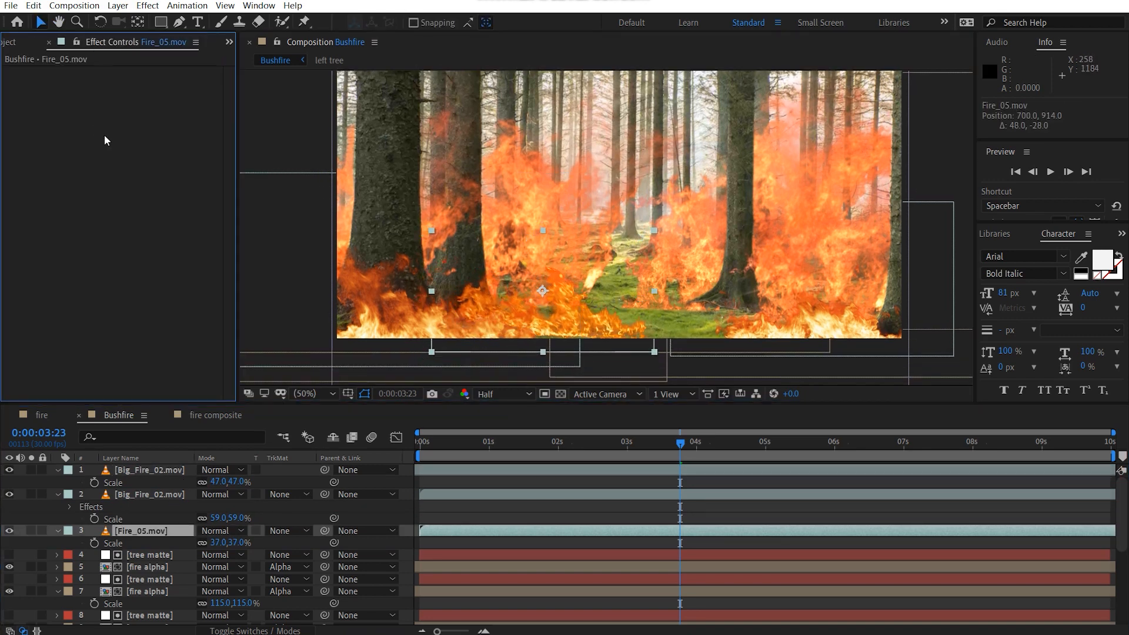
pyautogui.hotkey('ctrl', 'v')
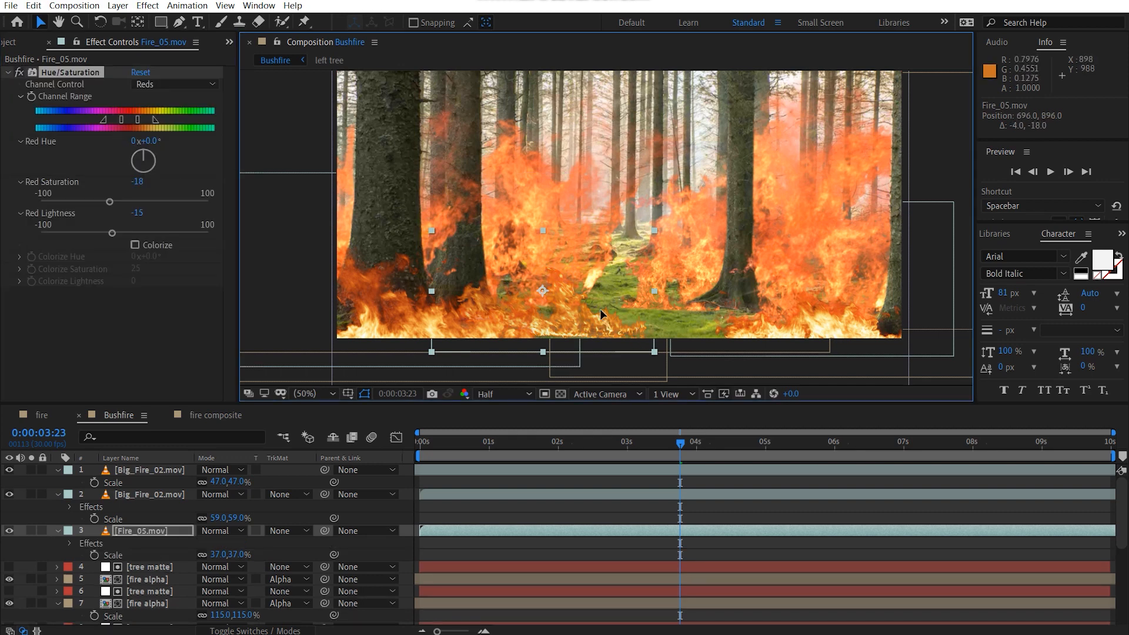
# Step: Scale the Fire_05.mov layer to 29% and reposition it at about 678, 944
pyautogui.moveTo(599, 309); pyautogui.dragTo(596, 320)
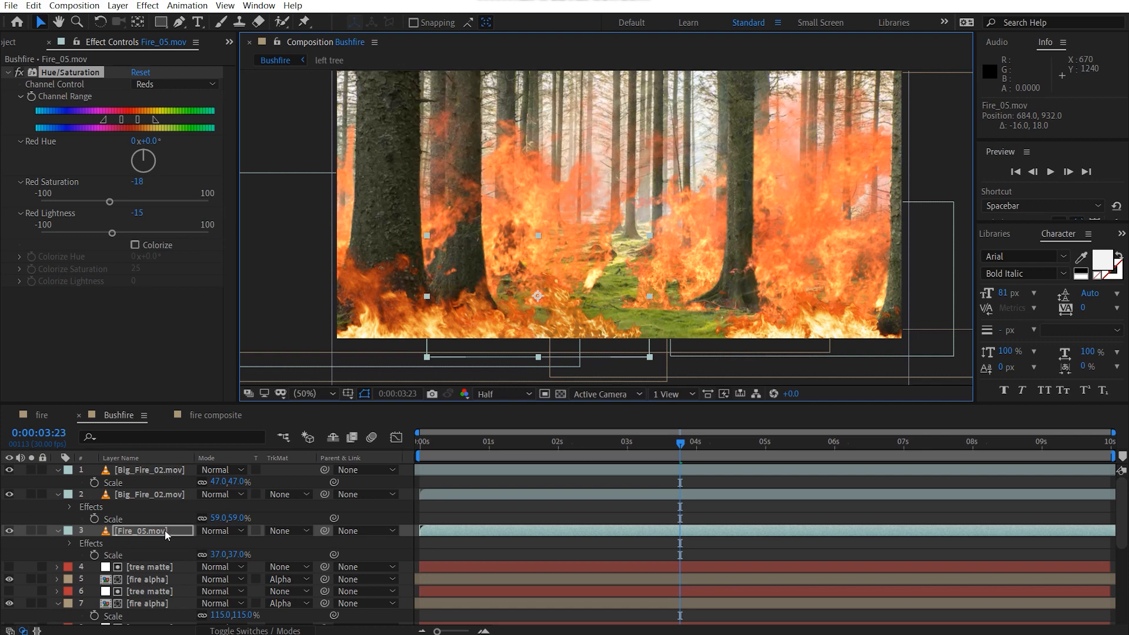
pyautogui.moveTo(237, 555)
pyautogui.mouseDown()
pyautogui.moveTo(227, 555)
pyautogui.moveTo(247, 554)
pyautogui.mouseUp()
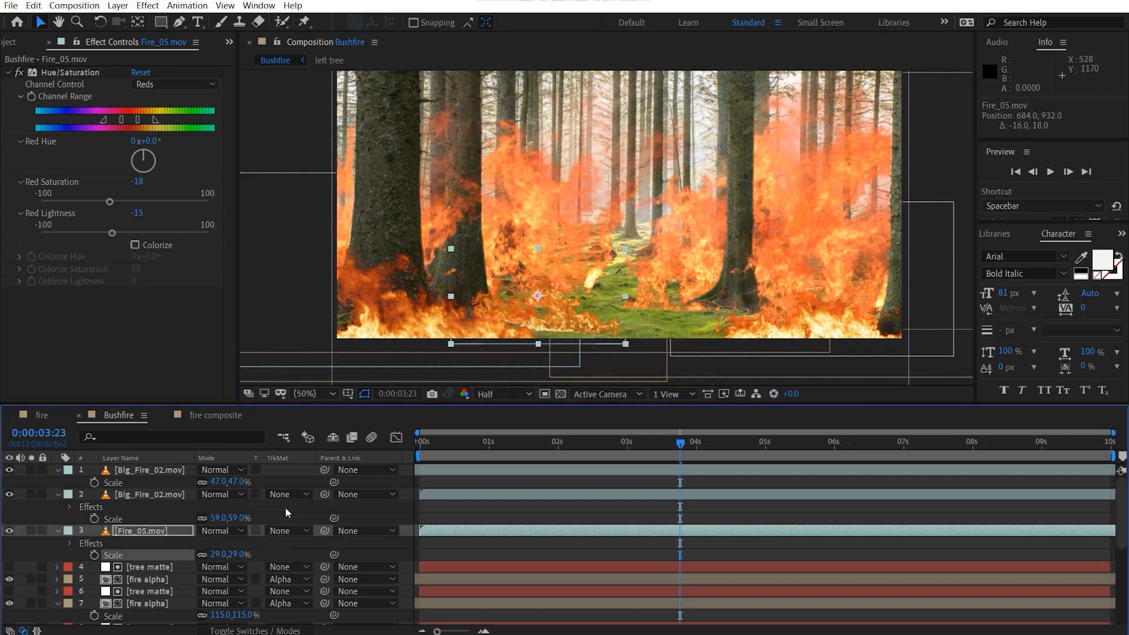
pyautogui.moveTo(562, 319); pyautogui.dragTo(560, 321)
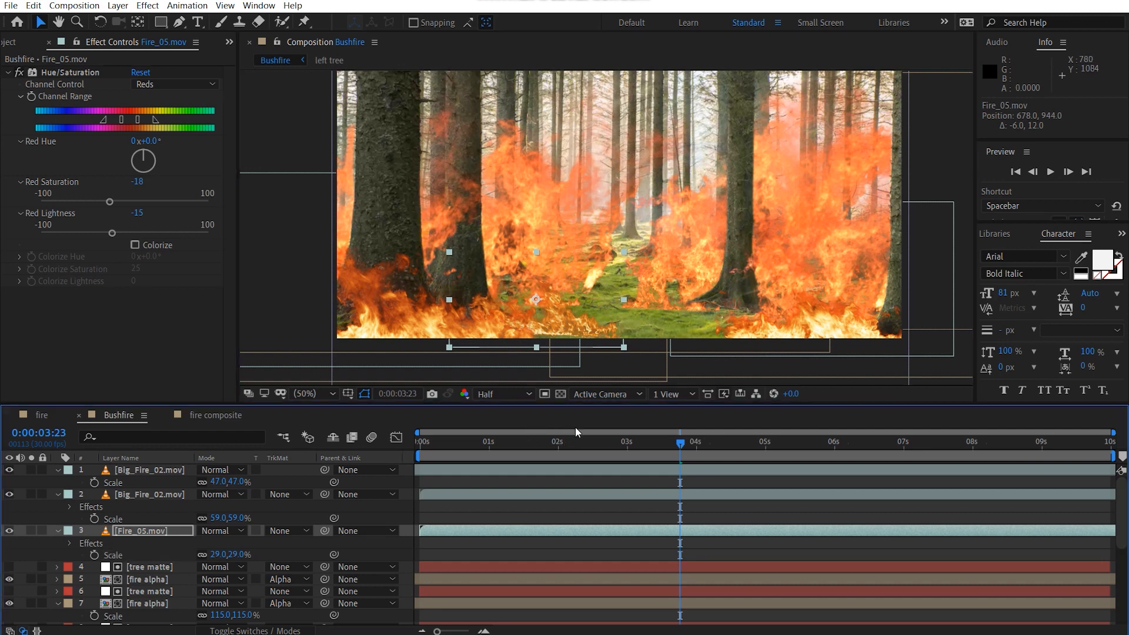
# Step: At 0:00:06:15, duplicate the Fire_05.mov layer and position the copy at about 1048, 918, in front of the right tree
pyautogui.moveTo(680, 442); pyautogui.dragTo(860, 442)
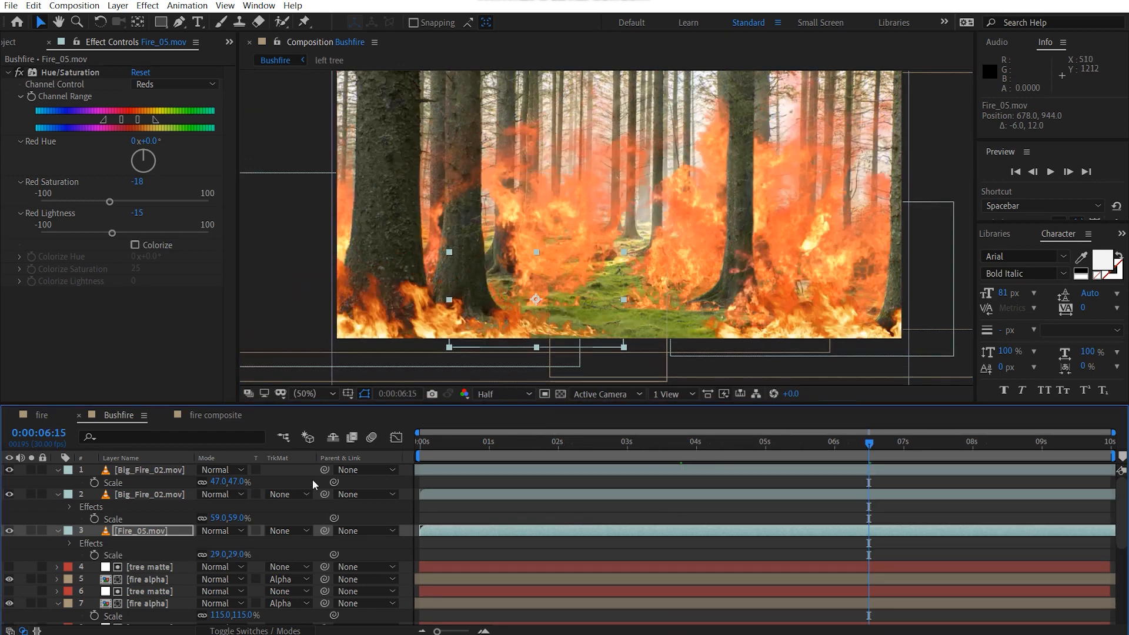
pyautogui.hotkey('ctrl', 'd')
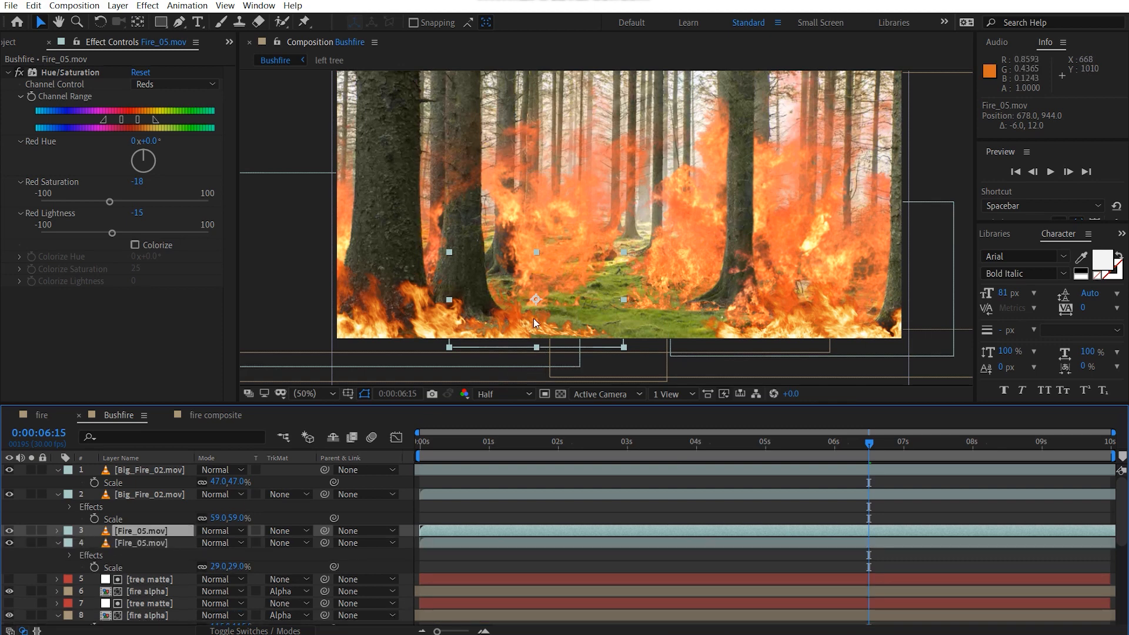
pyautogui.moveTo(532, 317); pyautogui.dragTo(640, 309)
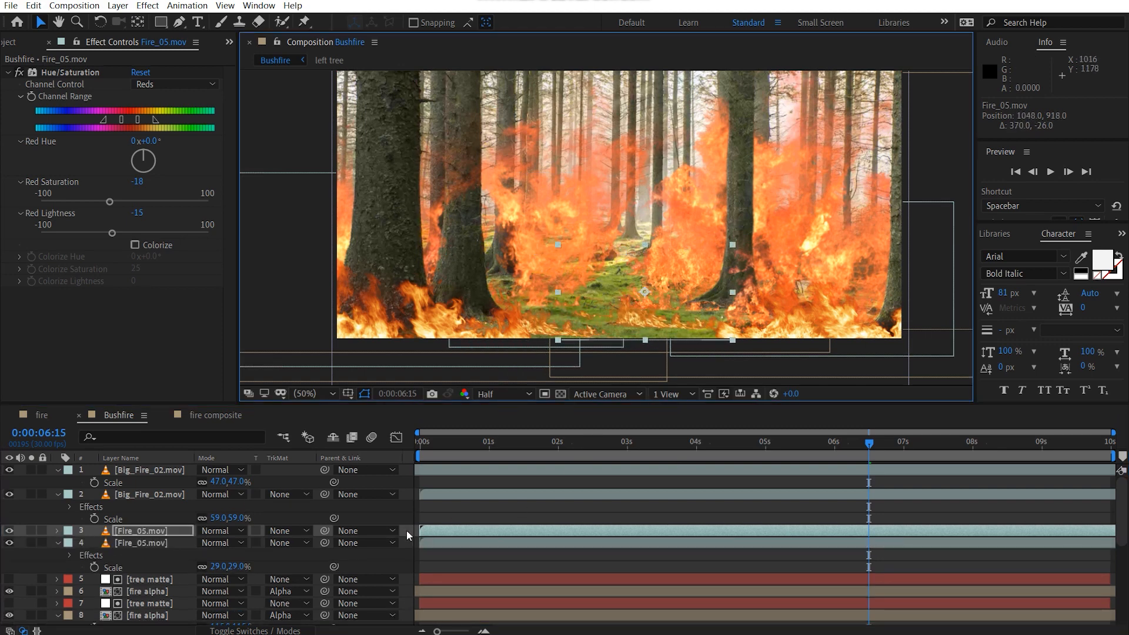
# Step: Time-stretch the upper Fire_05.mov copy with a stretch factor of 150
pyautogui.rightClick(167, 532)
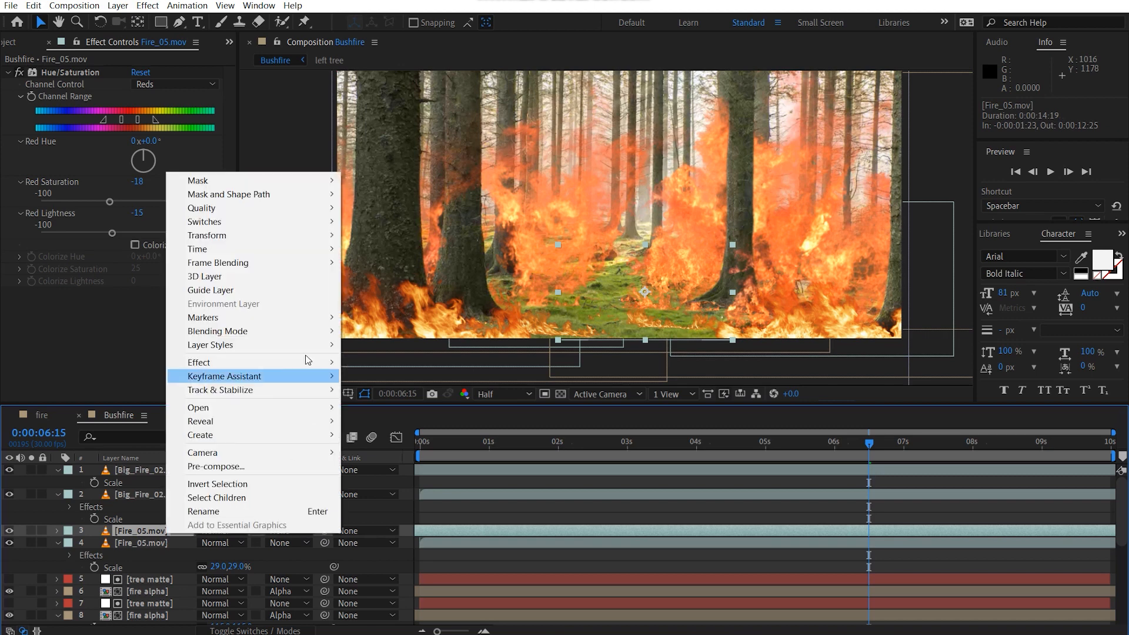
pyautogui.moveTo(206, 248)
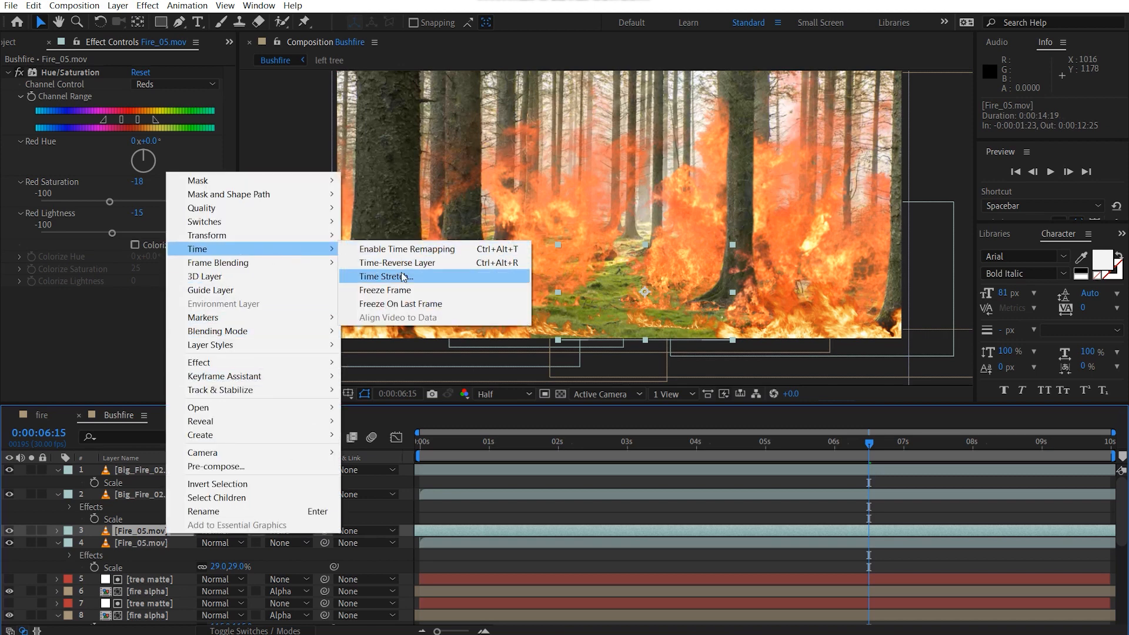
pyautogui.click(382, 280)
pyautogui.write('130')
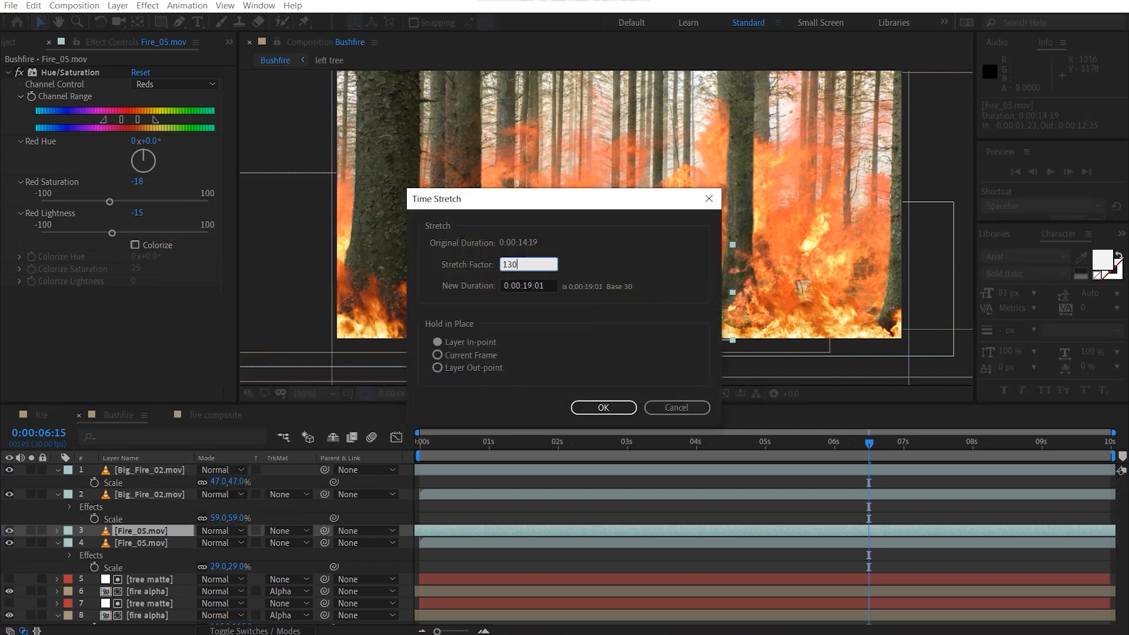
pyautogui.write('50')
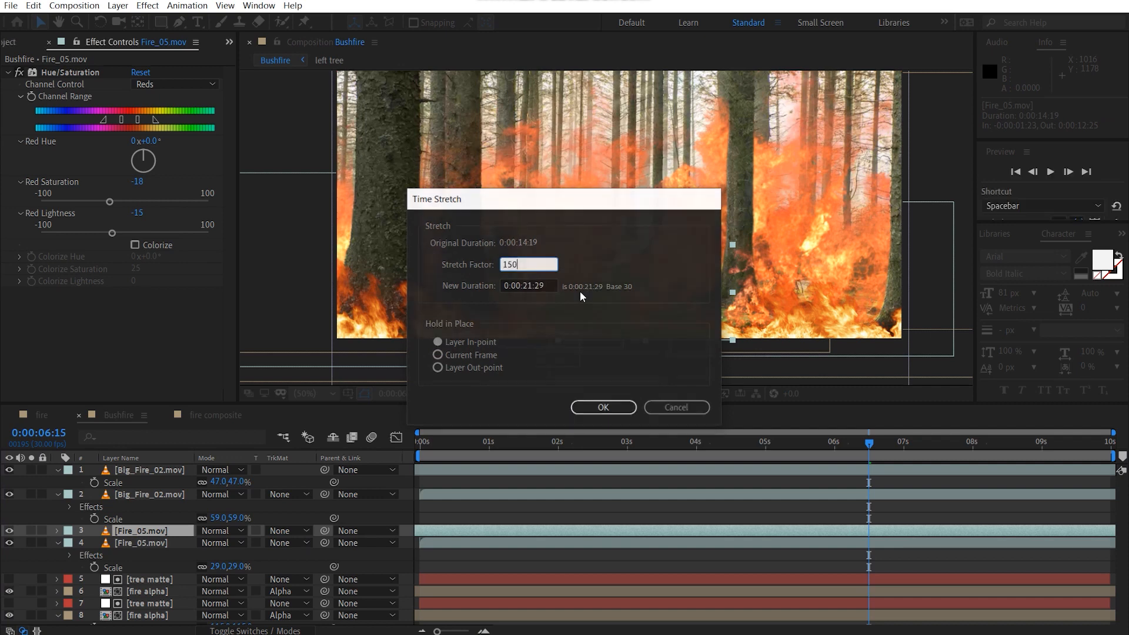
pyautogui.press('Return')
# Step: Slide the stretched Fire_05.mov copy in time to an in-point of about -0:00:00:01 and reposition it at about 1084, 972
pyautogui.moveTo(853, 537); pyautogui.dragTo(712, 537)
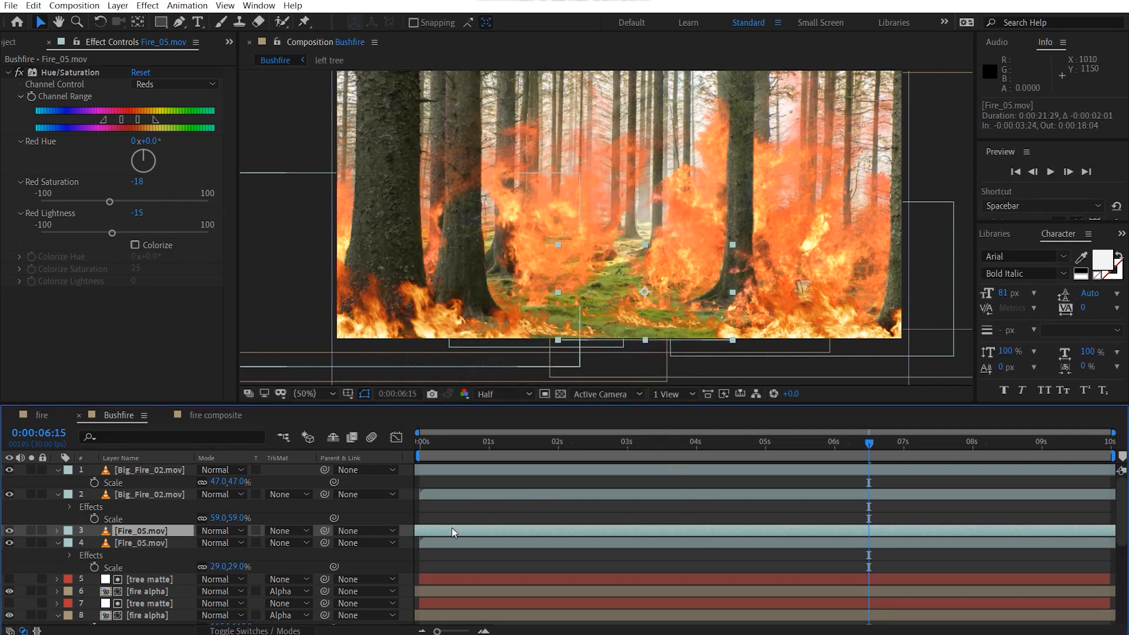
pyautogui.moveTo(452, 529); pyautogui.dragTo(711, 543)
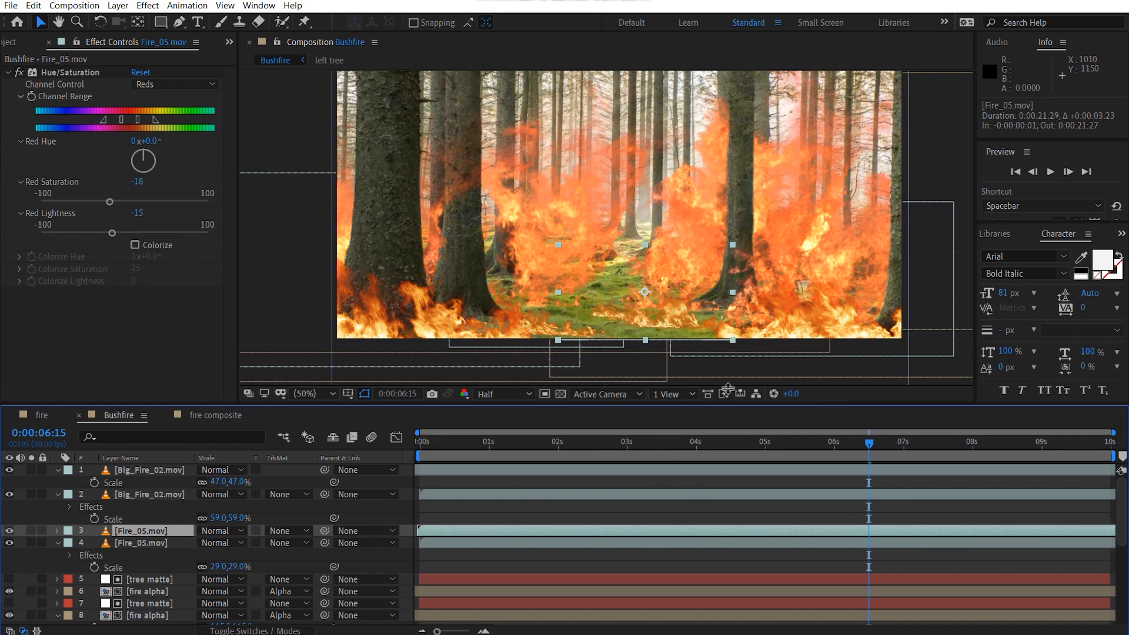
pyautogui.moveTo(693, 316); pyautogui.dragTo(680, 337)
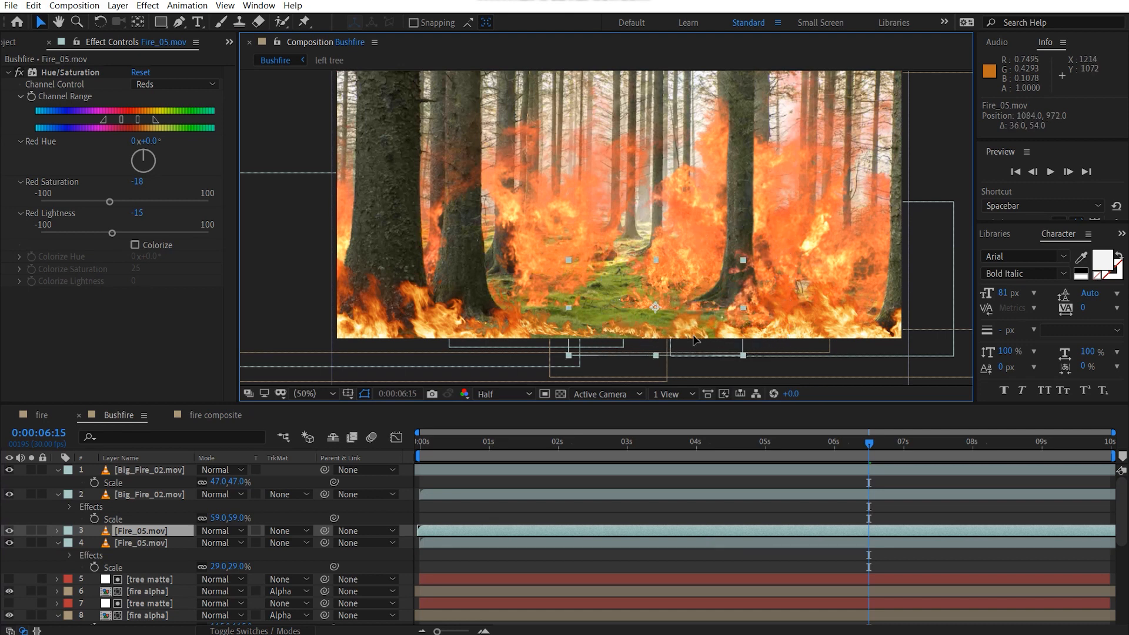
# Step: Duplicate the topmost fire alpha layer, move the copy above its tree matte, and set its track matte to None
pyautogui.click(941, 163)
pyautogui.moveTo(848, 225); pyautogui.dragTo(825, 269)
pyautogui.scroll(-5, 141, 556)
pyautogui.scroll(5, 147, 556)
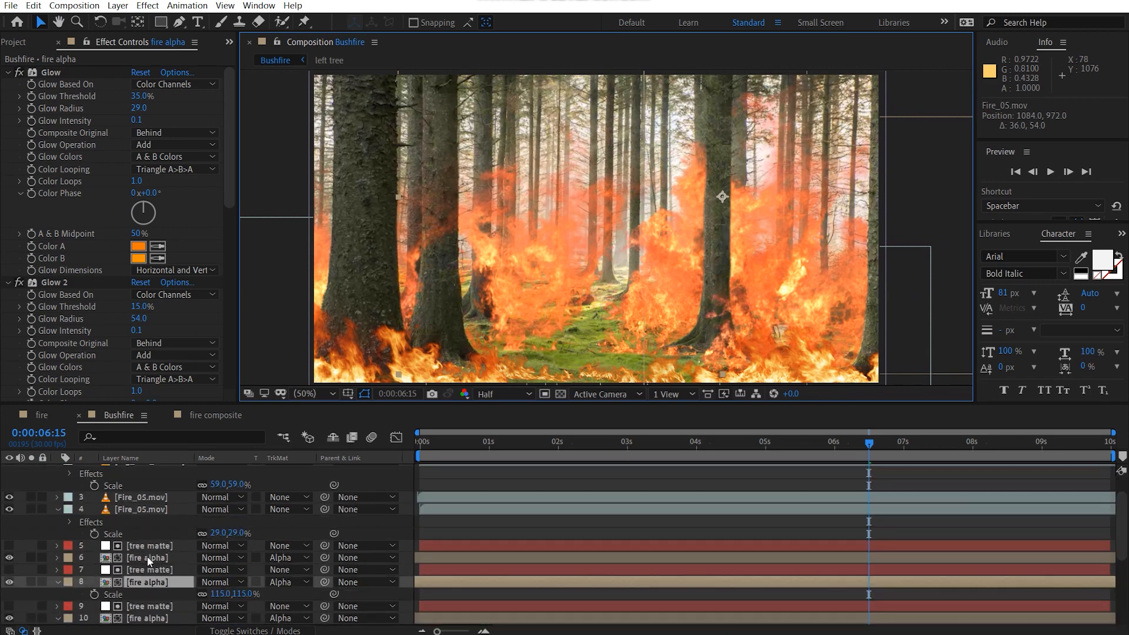
pyautogui.click(160, 560)
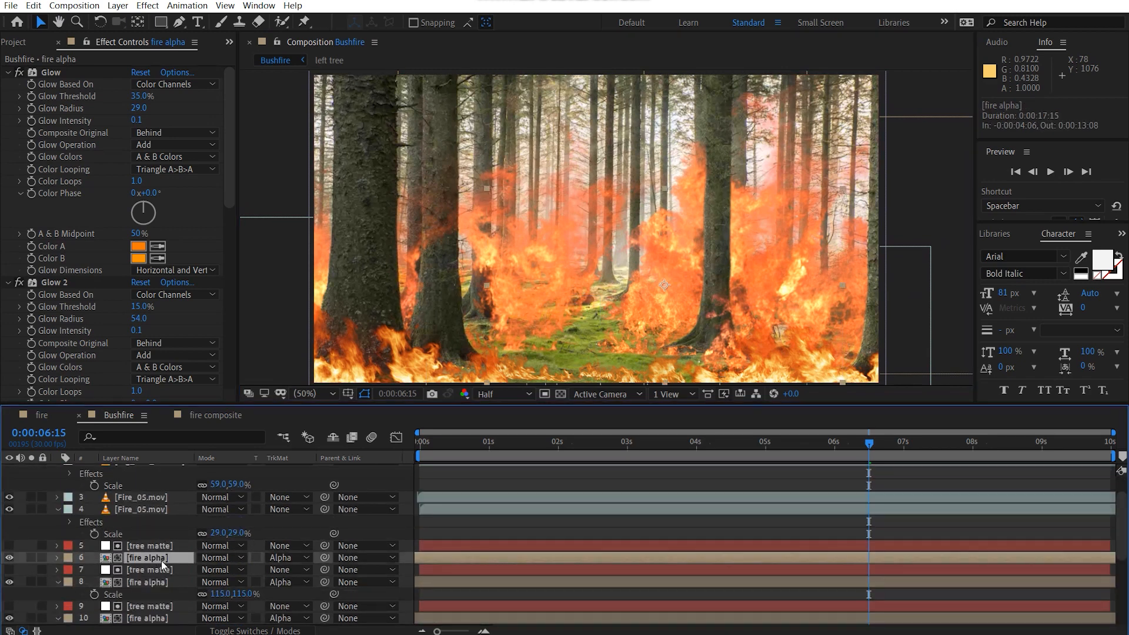
pyautogui.hotkey('ctrl', 'd')
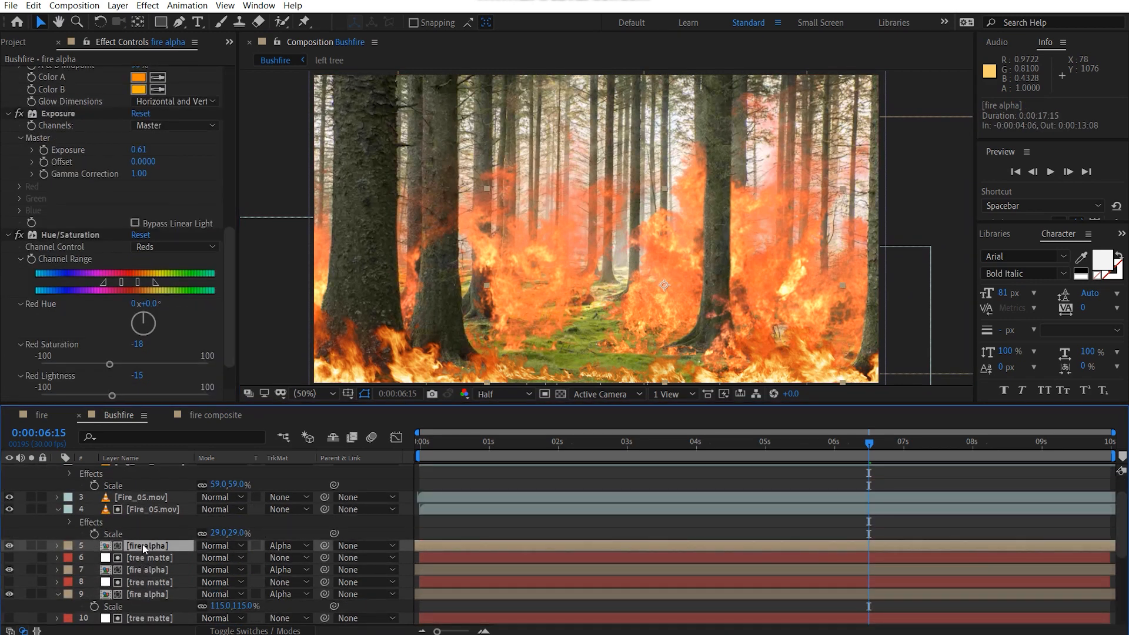
pyautogui.click(288, 546)
pyautogui.click(312, 562)
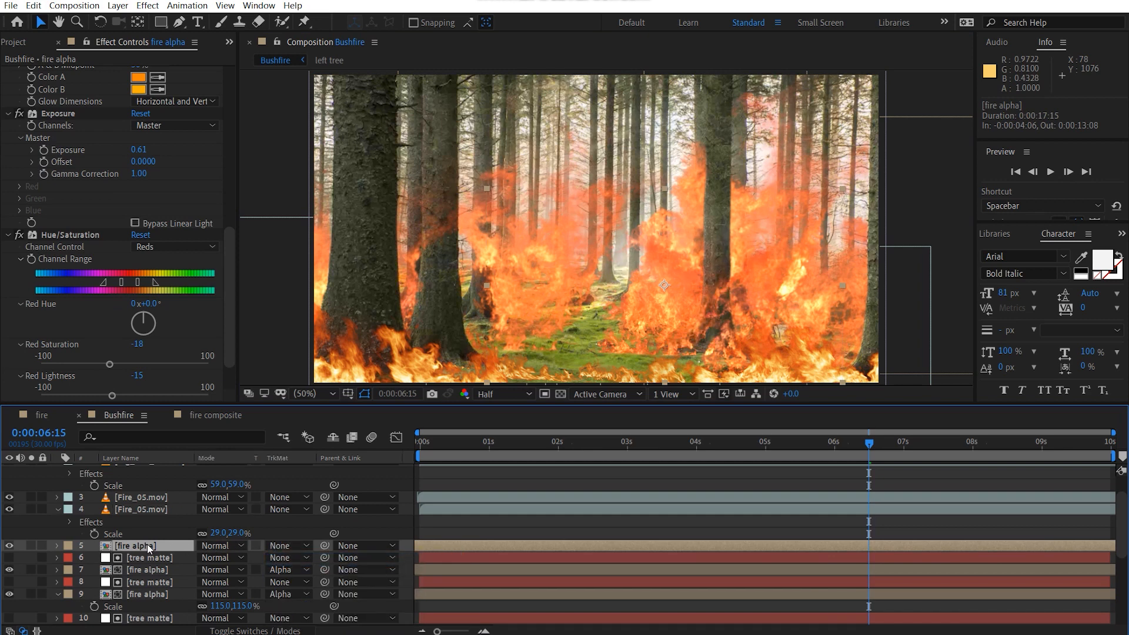
# Step: Scale the unmatted fire alpha copy to 71% and position it at about 554, 782, in front of the left trees
pyautogui.moveTo(650, 316); pyautogui.dragTo(585, 329)
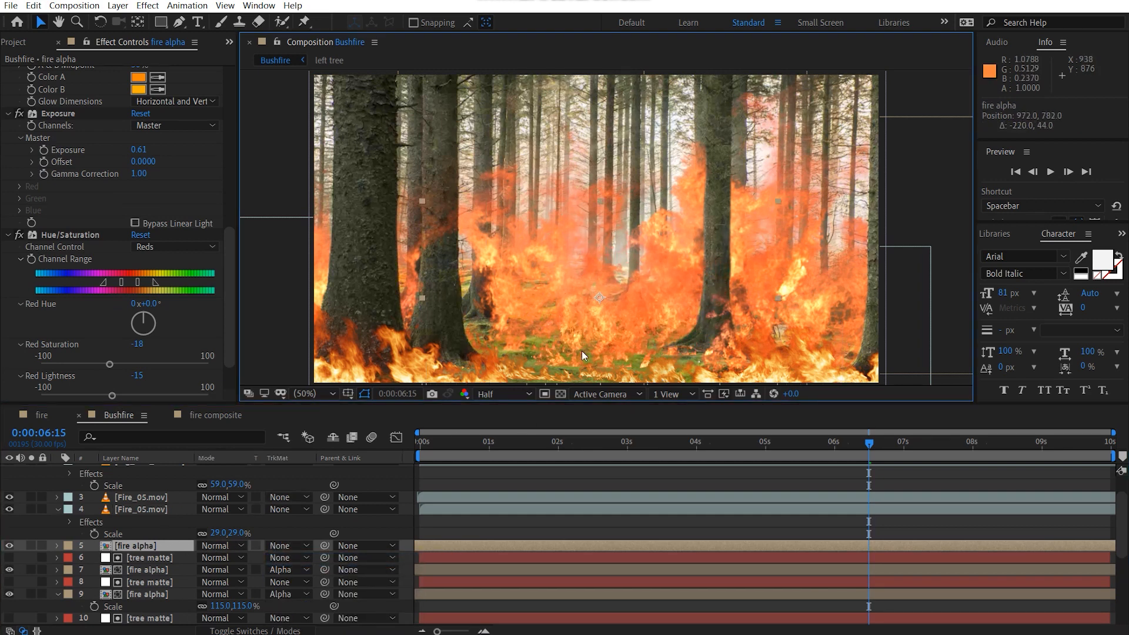
pyautogui.press('s')
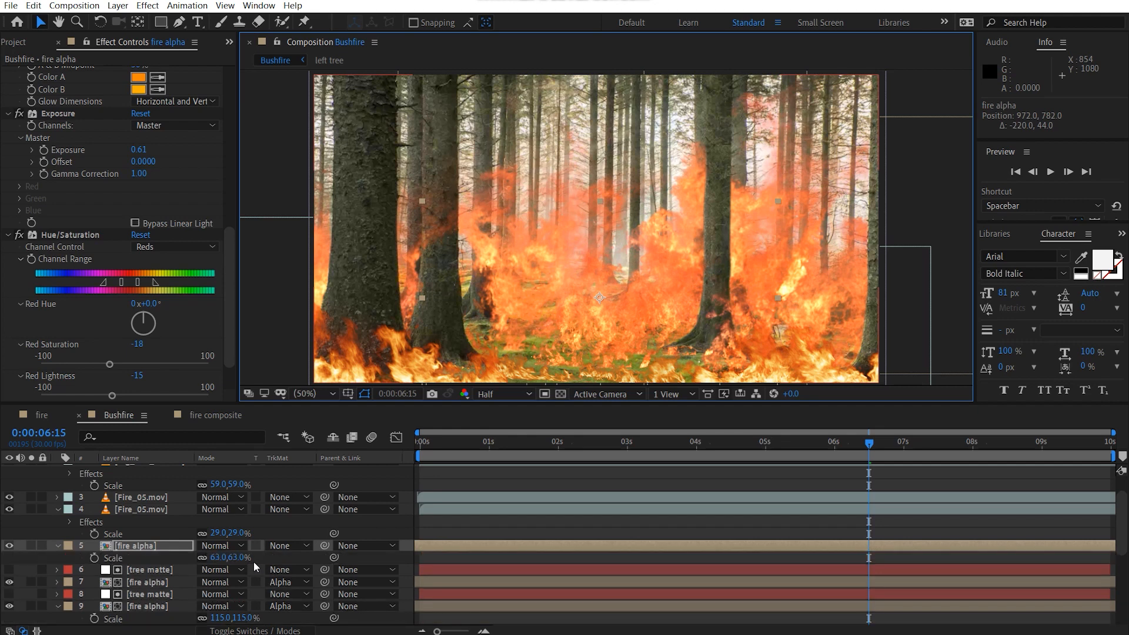
pyautogui.moveTo(241, 558); pyautogui.dragTo(257, 559)
pyautogui.moveTo(629, 333); pyautogui.dragTo(630, 311)
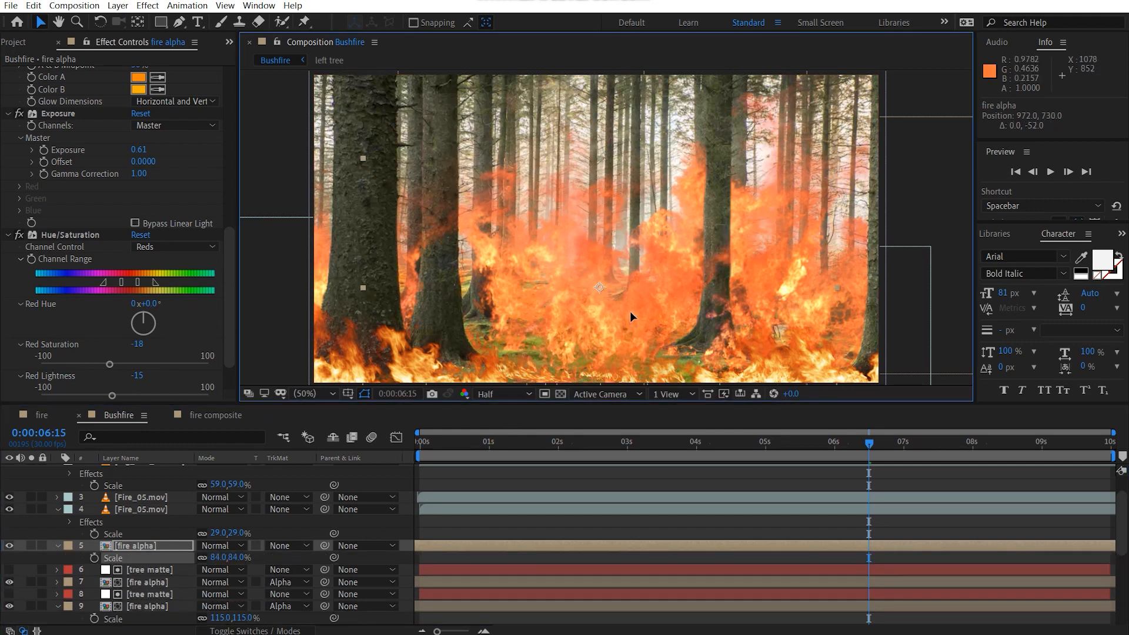
pyautogui.moveTo(245, 559); pyautogui.dragTo(229, 558)
pyautogui.moveTo(624, 307); pyautogui.dragTo(474, 334)
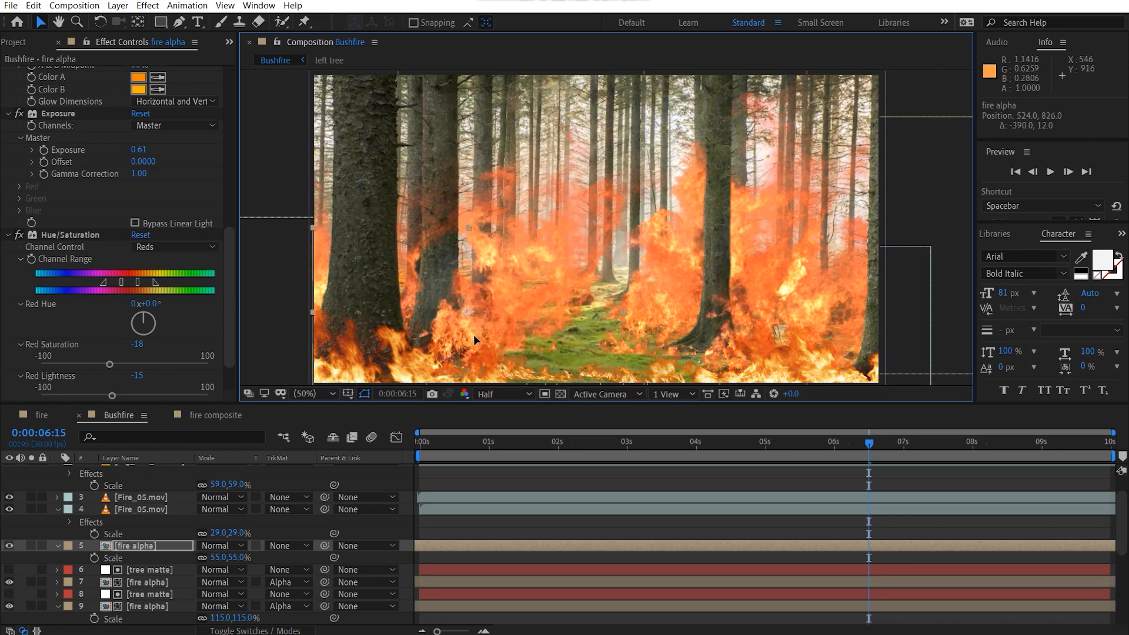
pyautogui.moveTo(230, 553); pyautogui.dragTo(239, 558)
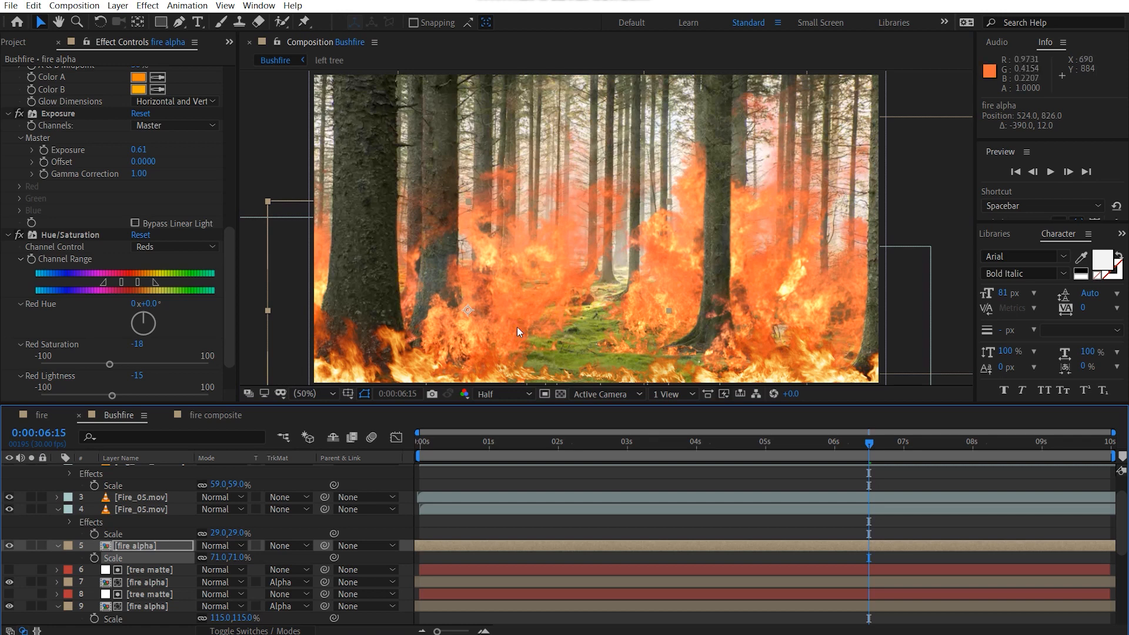
pyautogui.moveTo(517, 326)
pyautogui.mouseDown()
pyautogui.moveTo(524, 304)
pyautogui.moveTo(525, 314)
pyautogui.mouseUp()
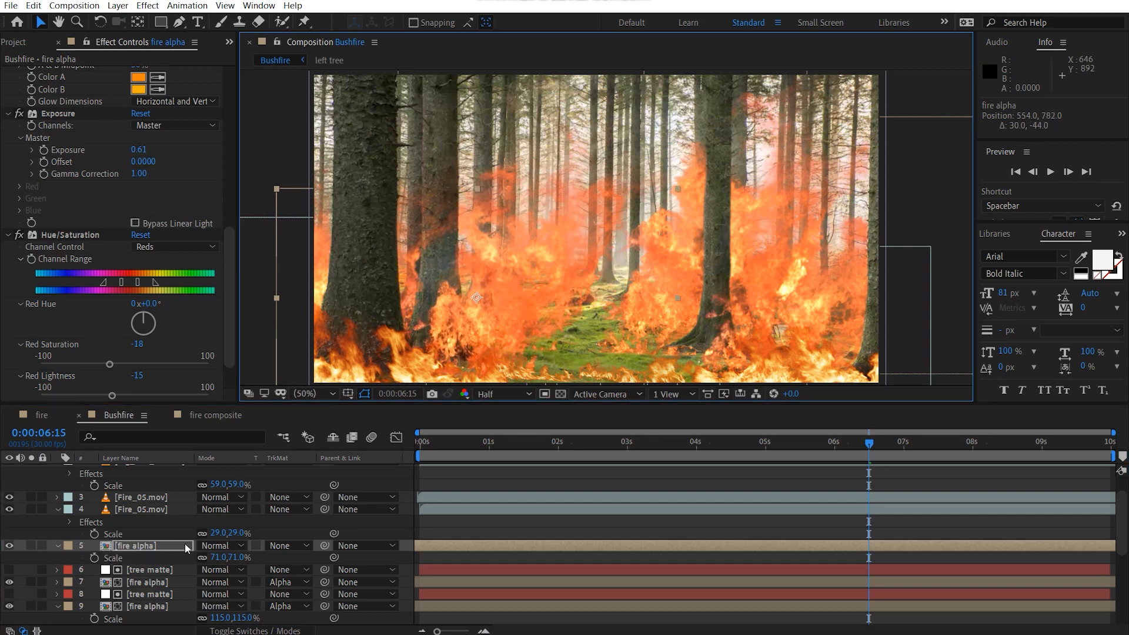
# Step: Duplicate the unmatted fire alpha layer, scale the copy to 103%, and position it at about 1126, 584, over the forest path
pyautogui.click(163, 545)
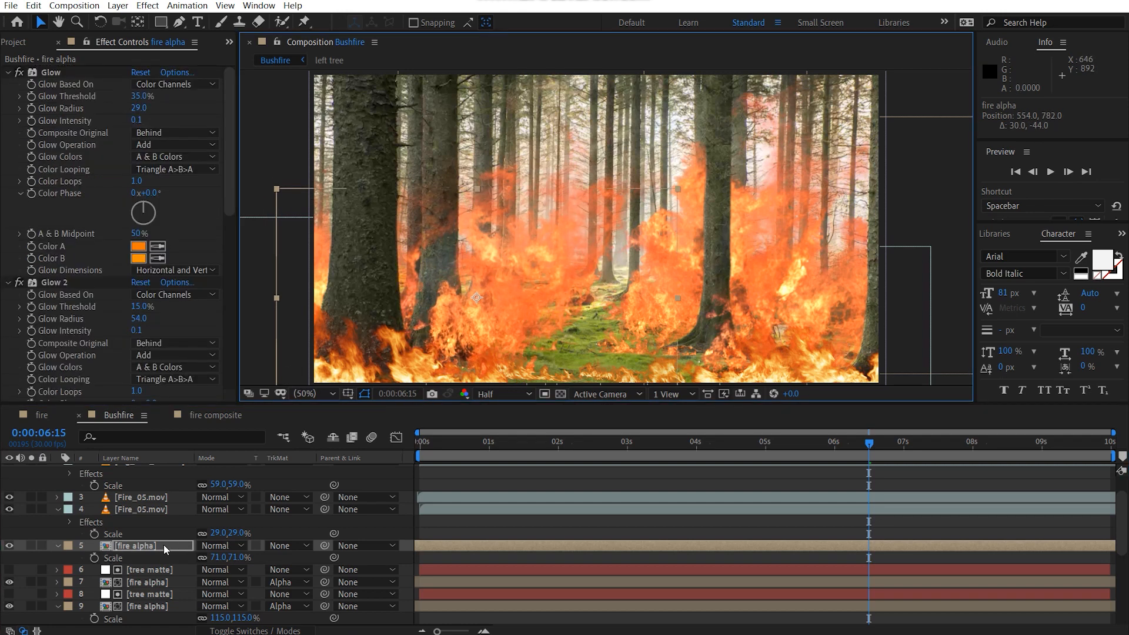
pyautogui.hotkey('ctrl', 'd')
pyautogui.moveTo(521, 317); pyautogui.dragTo(655, 312)
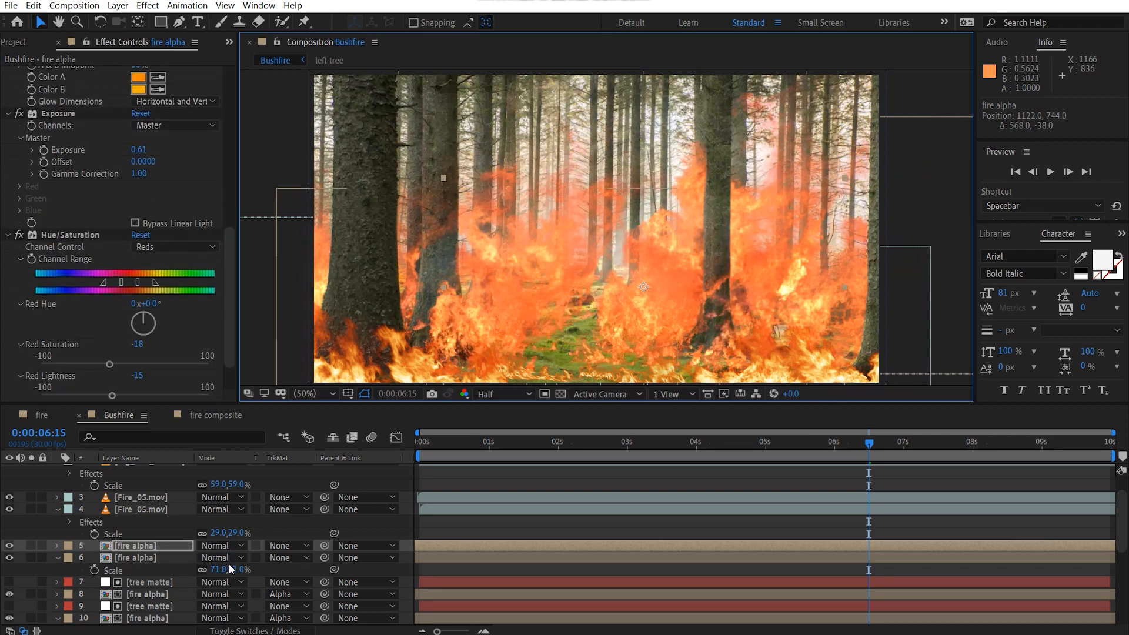
pyautogui.press('s')
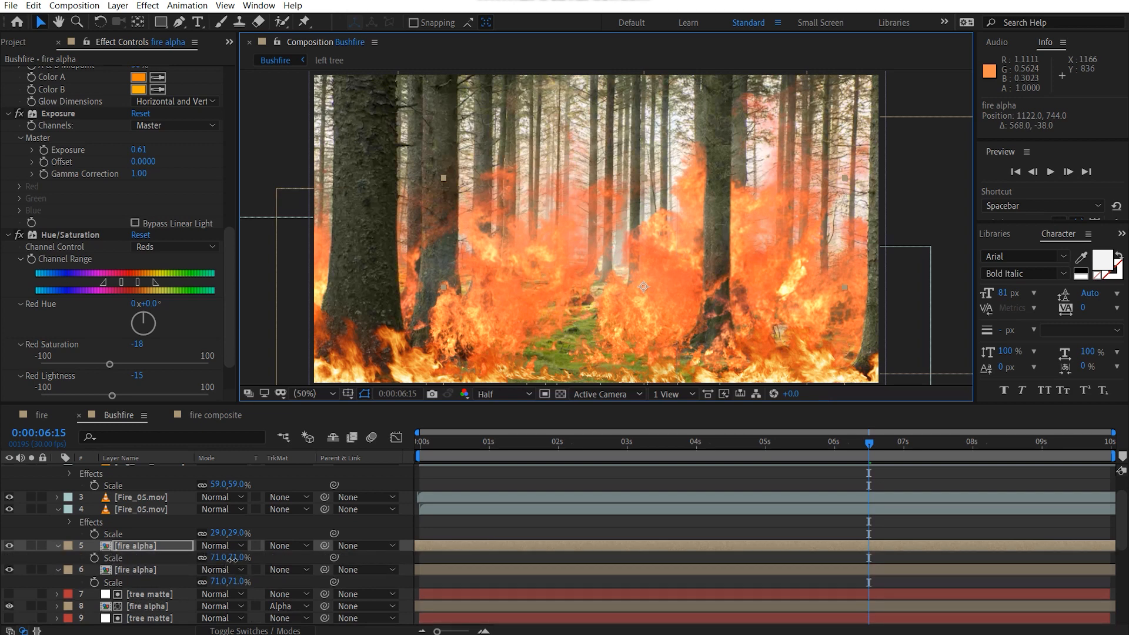
pyautogui.moveTo(232, 558); pyautogui.dragTo(251, 558)
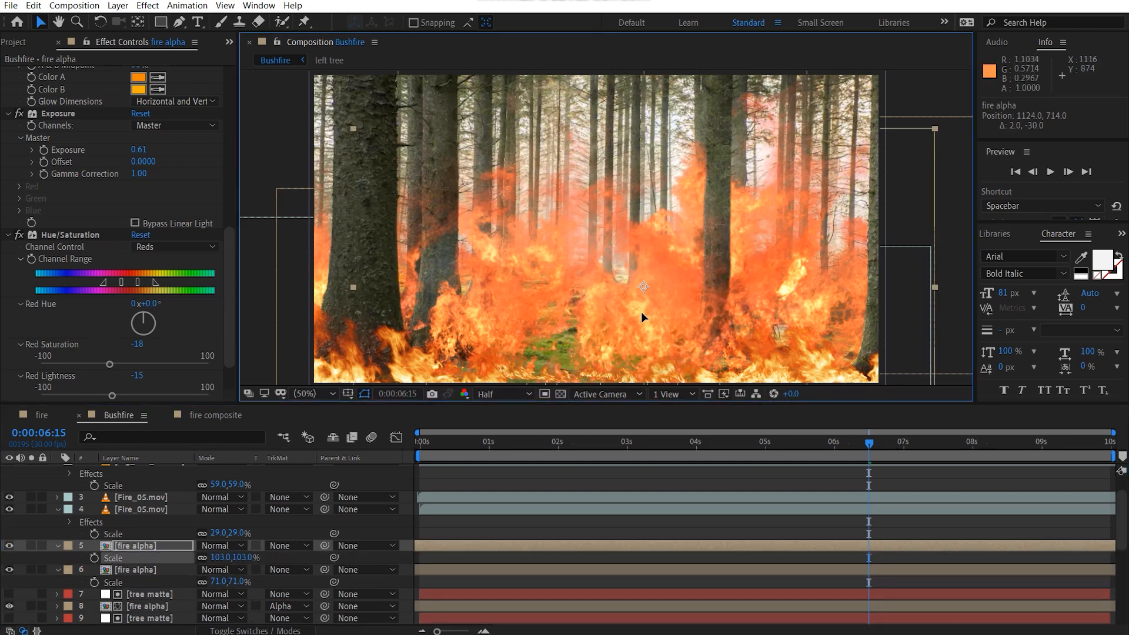
pyautogui.moveTo(641, 313); pyautogui.dragTo(643, 288)
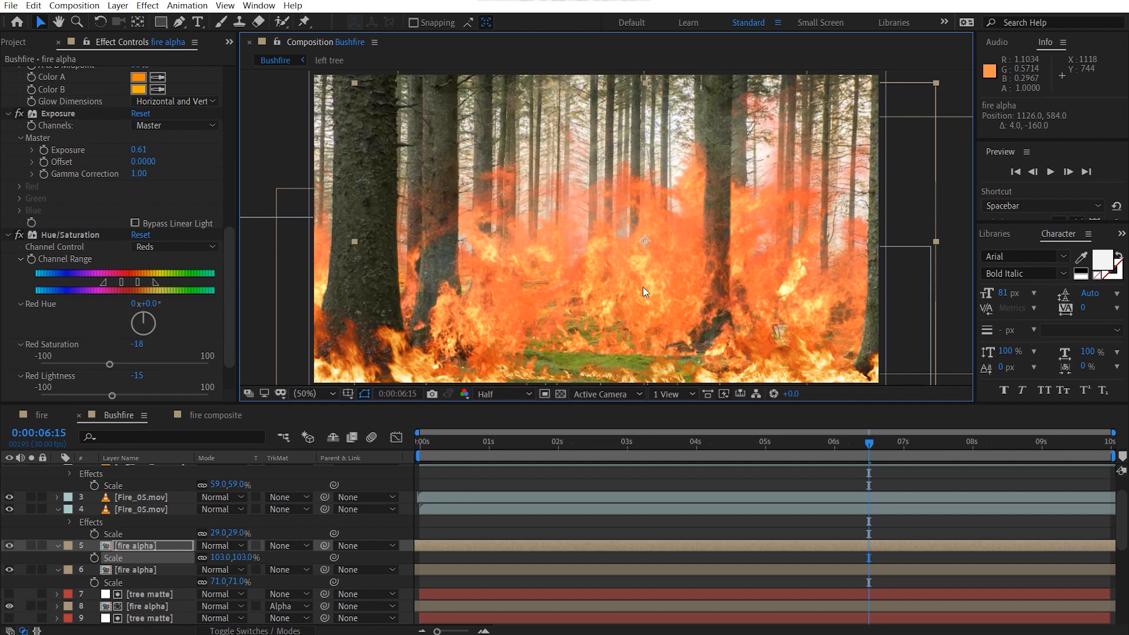
# Step: Solo the two lowest fire alpha layers, 16 and 14, in turn to examine which flames each one contributes
pyautogui.scroll(-2, 279, 513)
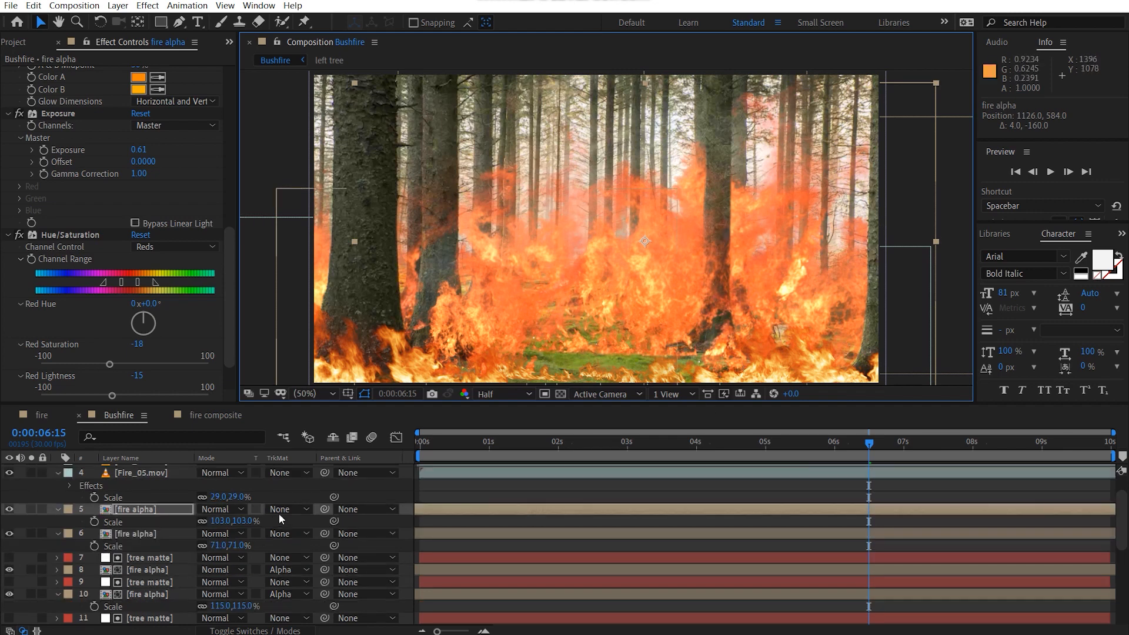
pyautogui.scroll(-5, 279, 513)
pyautogui.click(161, 510)
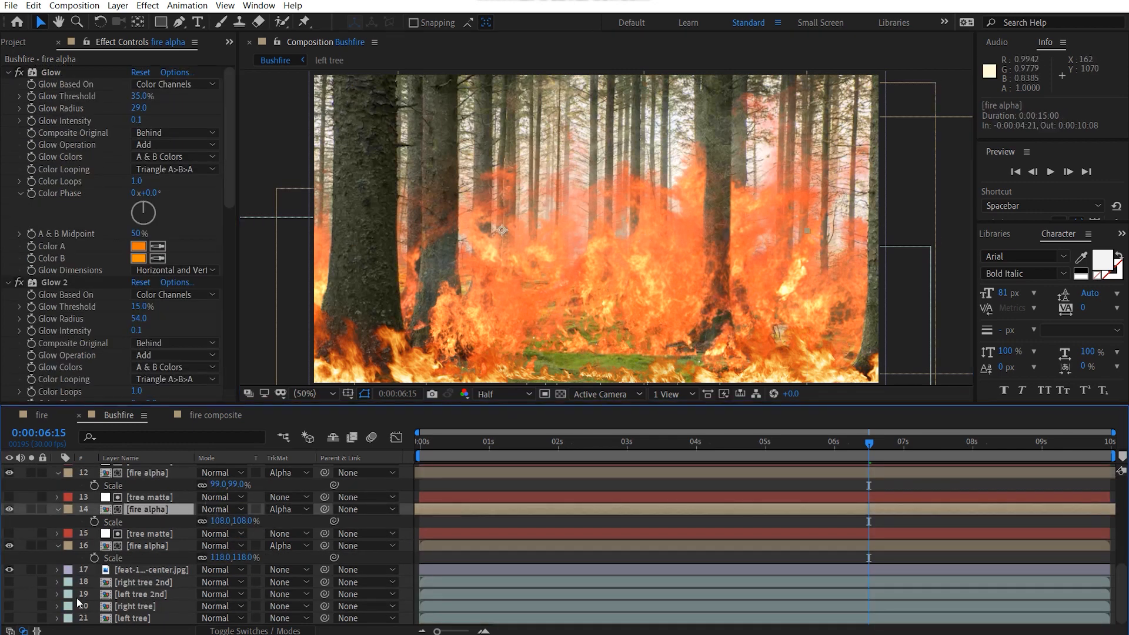
pyautogui.click(33, 548)
pyautogui.click(33, 548)
pyautogui.click(32, 548)
pyautogui.click(31, 547)
pyautogui.click(30, 509)
pyautogui.click(29, 508)
# Step: Scale fire alpha layer 14 to 144% and raise it to about 646, 320, behind the left trees
pyautogui.moveTo(215, 522); pyautogui.dragTo(230, 522)
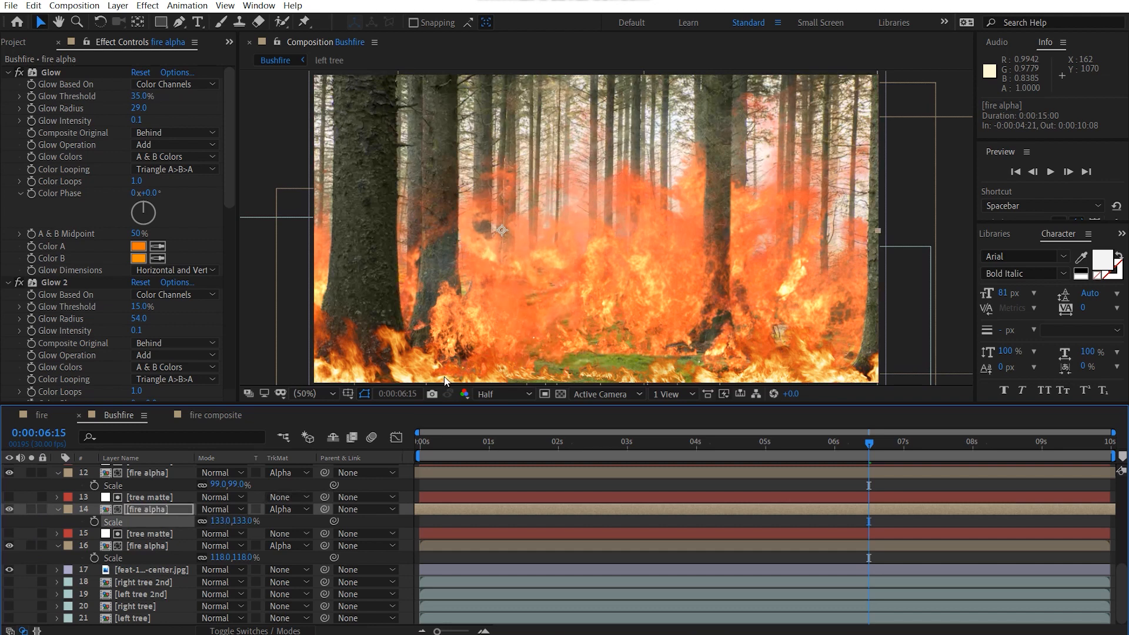
pyautogui.click(488, 285)
pyautogui.moveTo(488, 284); pyautogui.dragTo(485, 240)
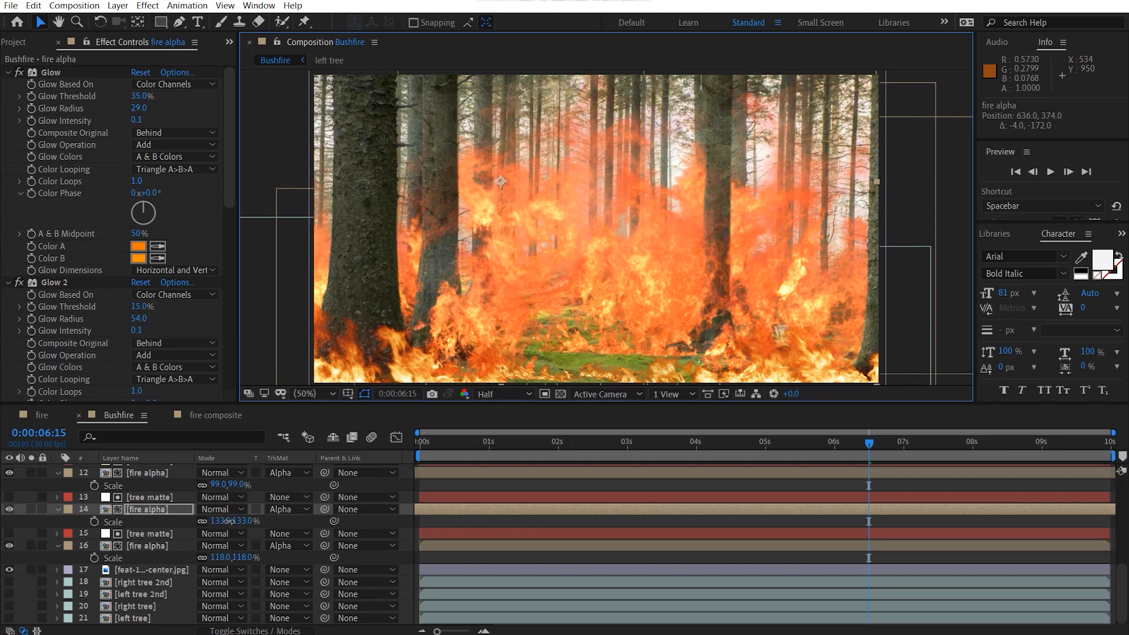
pyautogui.moveTo(228, 521); pyautogui.dragTo(235, 521)
pyautogui.moveTo(509, 275); pyautogui.dragTo(513, 260)
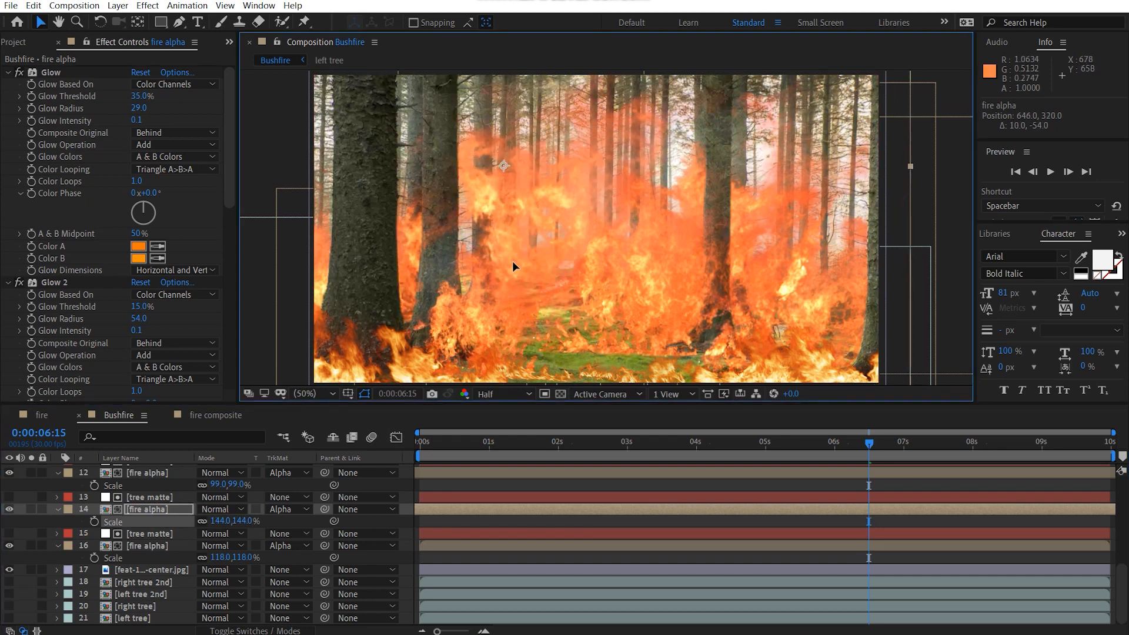
# Step: Solo fire alpha layers 12 and 10 in turn, then scale layer 10 to 138% and position it at about 1420, 250
pyautogui.scroll(2, 83, 507)
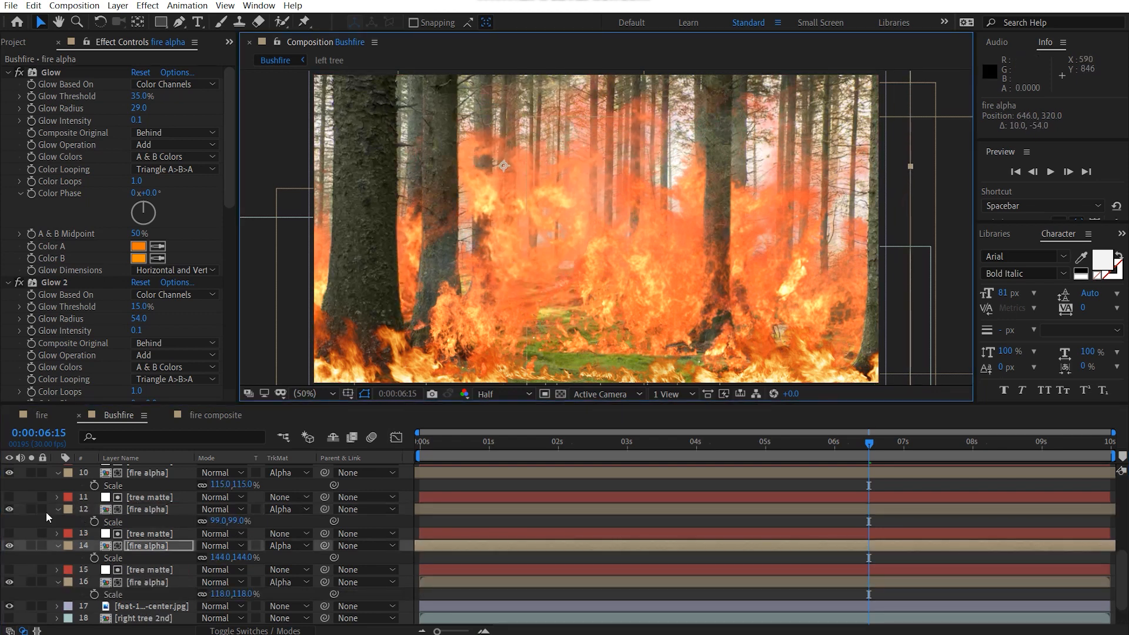
pyautogui.click(29, 509)
pyautogui.click(29, 509)
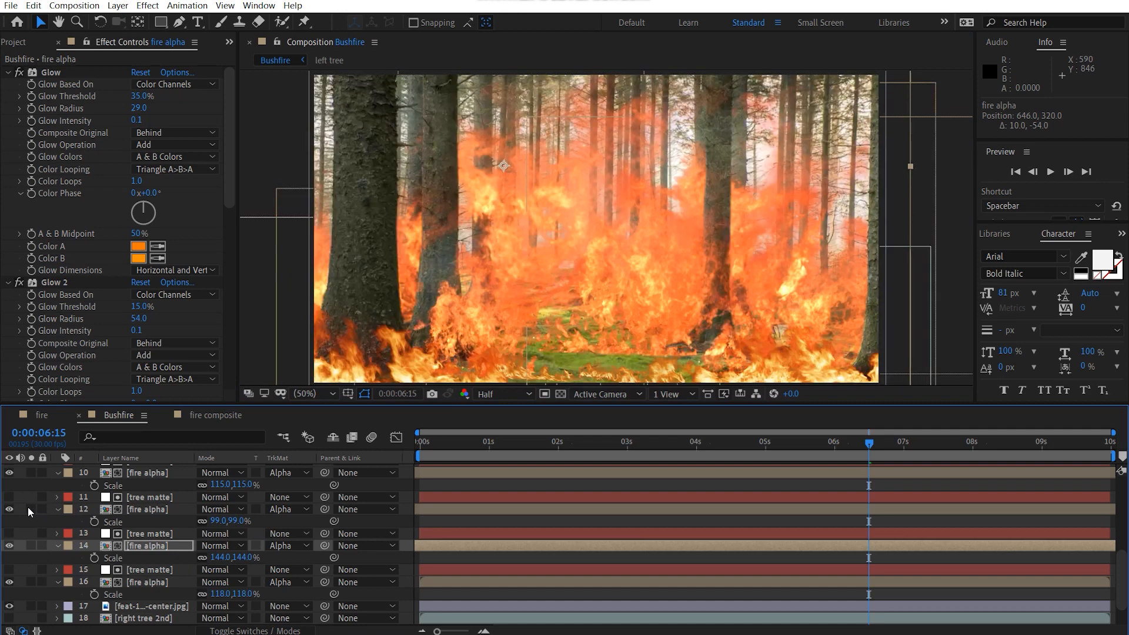
pyautogui.scroll(3, 27, 507)
pyautogui.click(33, 546)
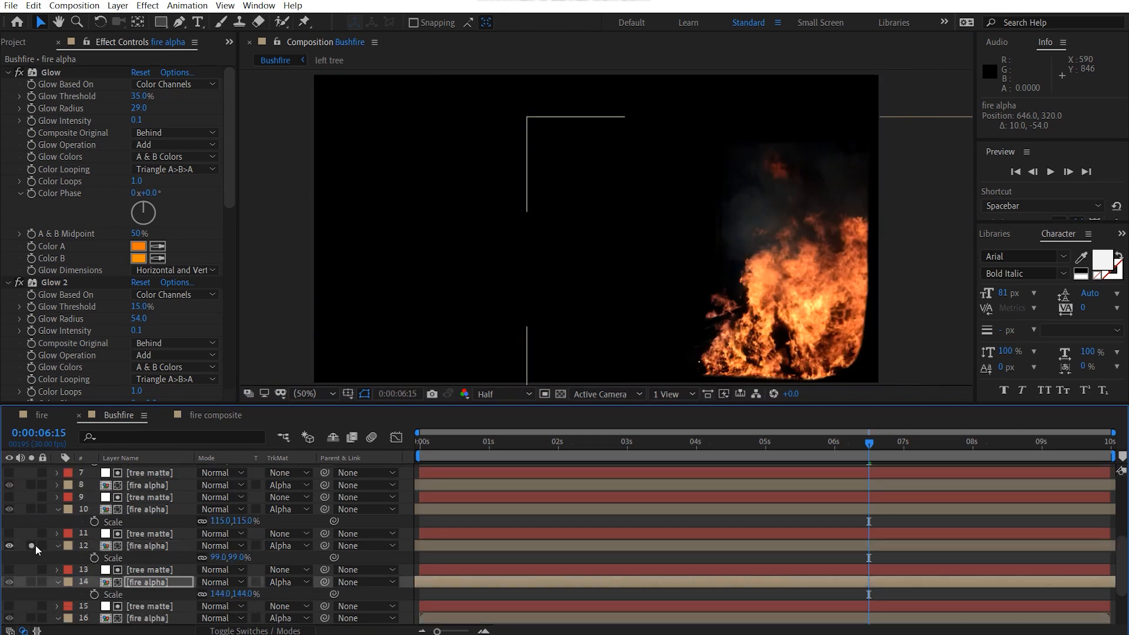
pyautogui.click(32, 546)
pyautogui.click(33, 510)
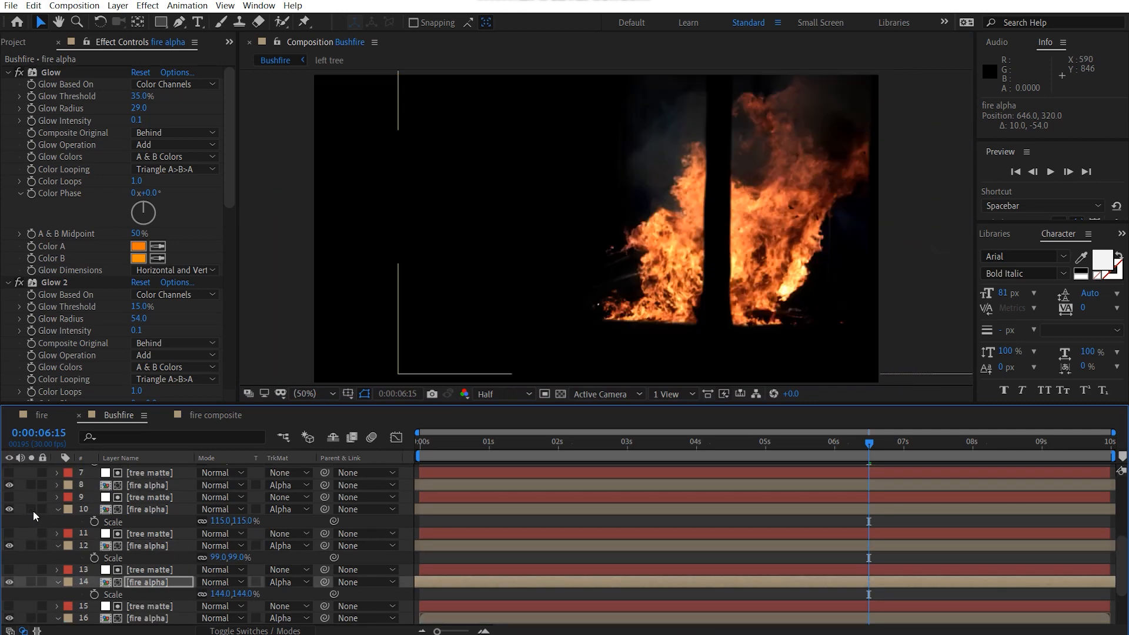
pyautogui.click(32, 511)
pyautogui.click(153, 512)
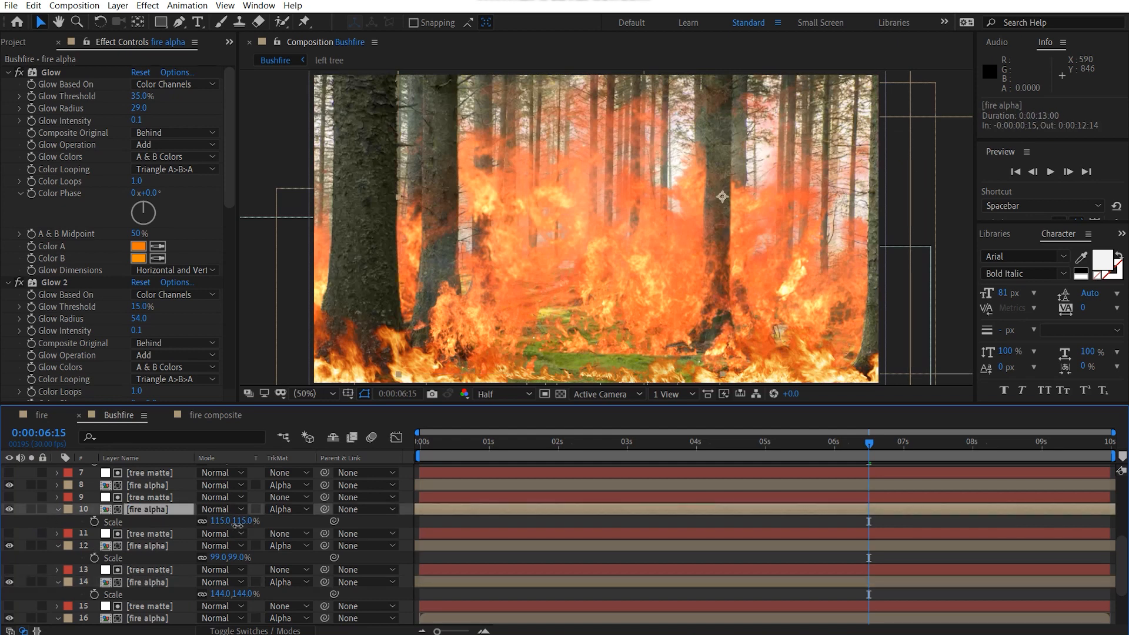
pyautogui.moveTo(237, 525); pyautogui.dragTo(251, 525)
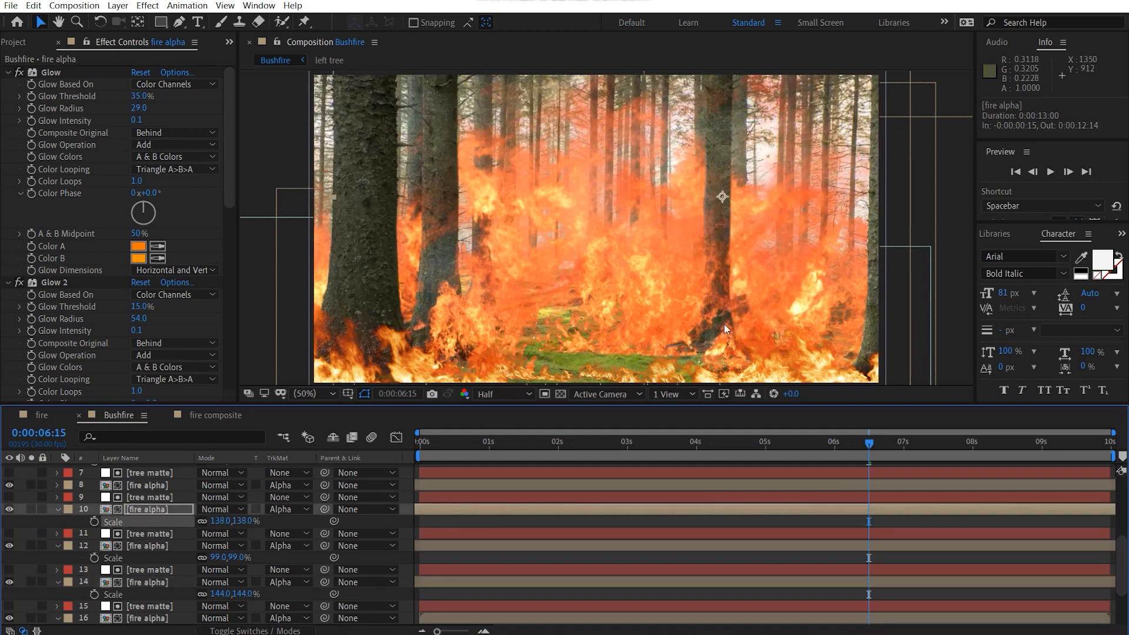
pyautogui.moveTo(741, 309); pyautogui.dragTo(749, 256)
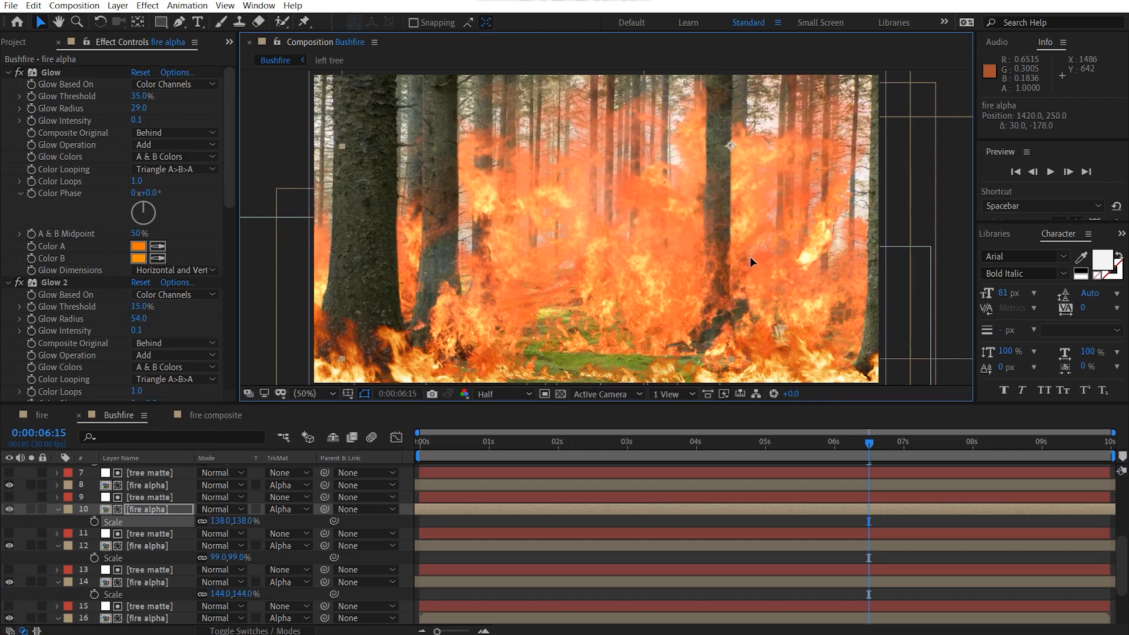